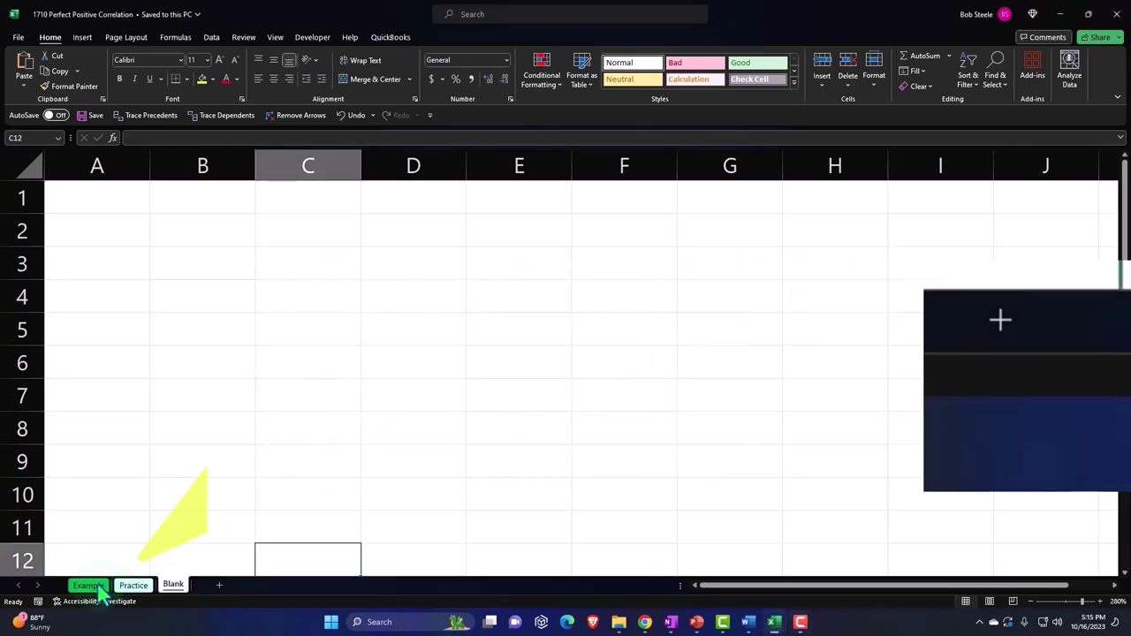
Bring up the Example sheet zoomed to 220%, scrolled back to cell A1.
click(89, 586)
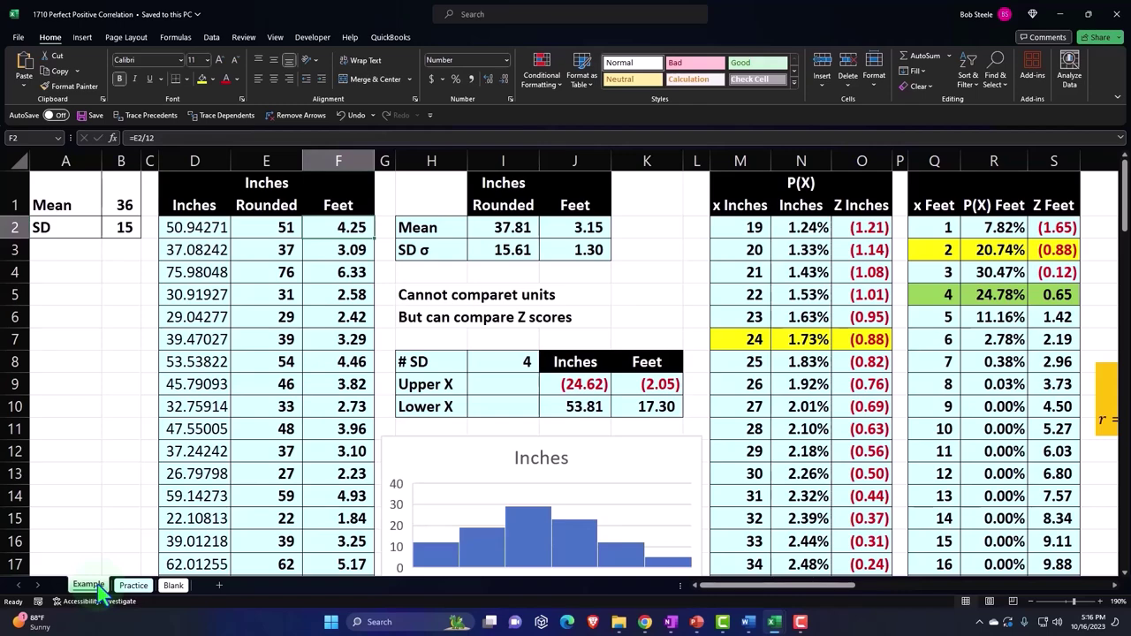
scroll(86, 334, up, 2)
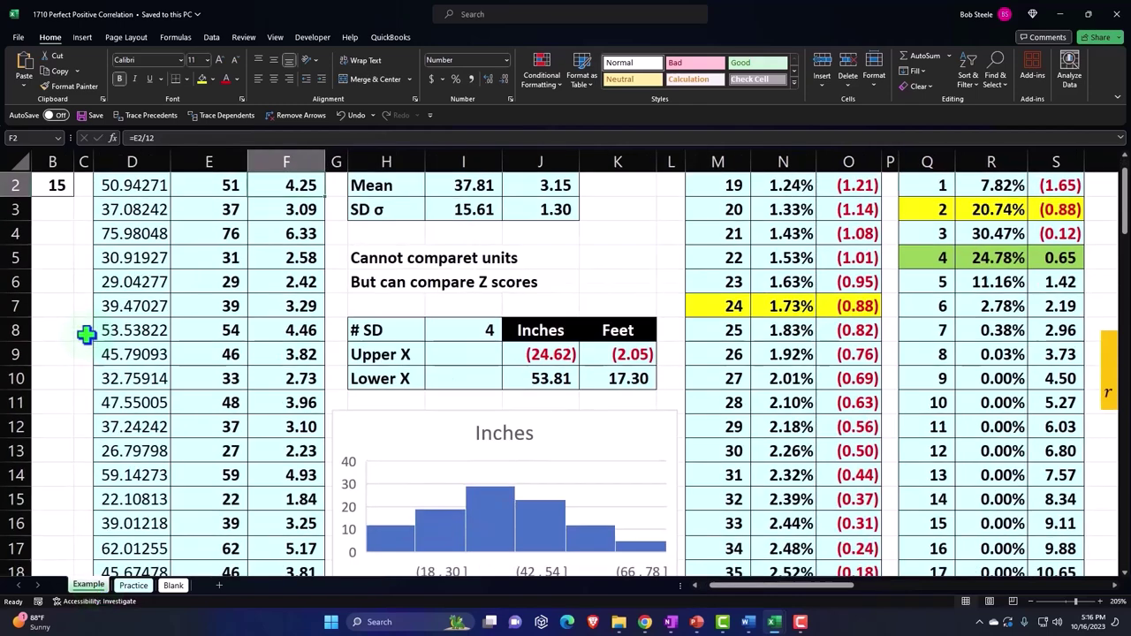
drag(743, 597, 560, 587)
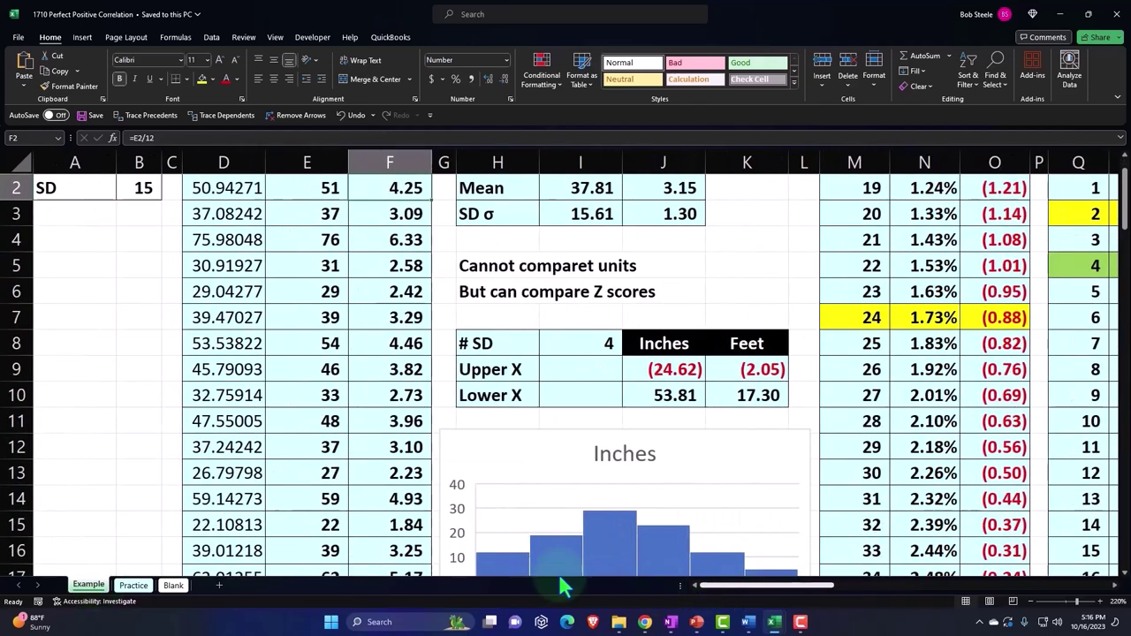
scroll(212, 456, up, 1)
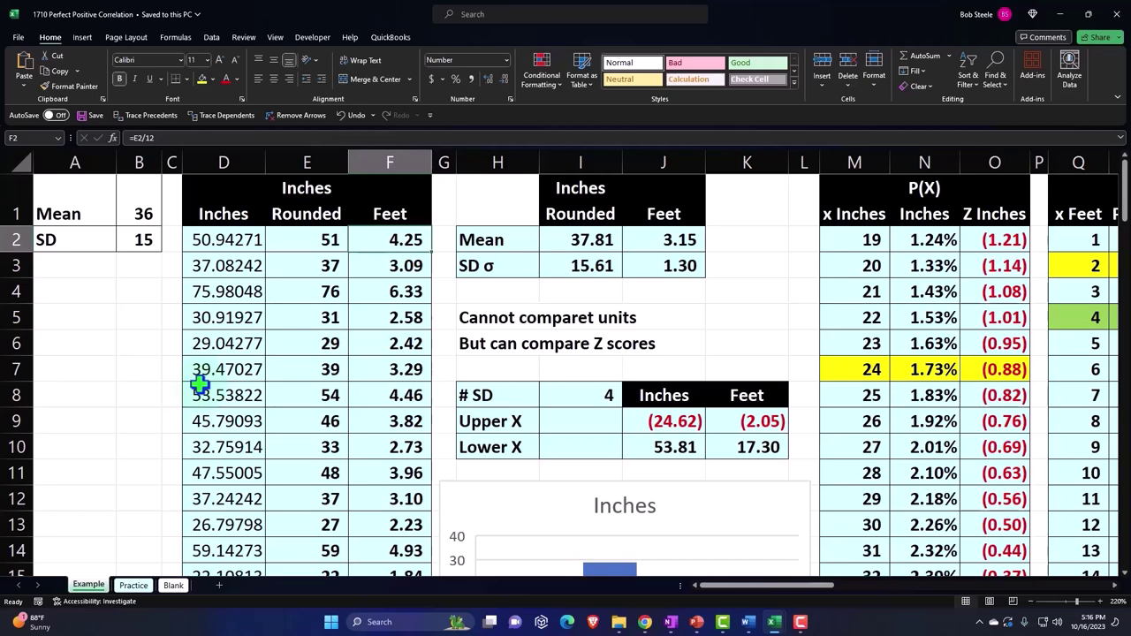
click(143, 345)
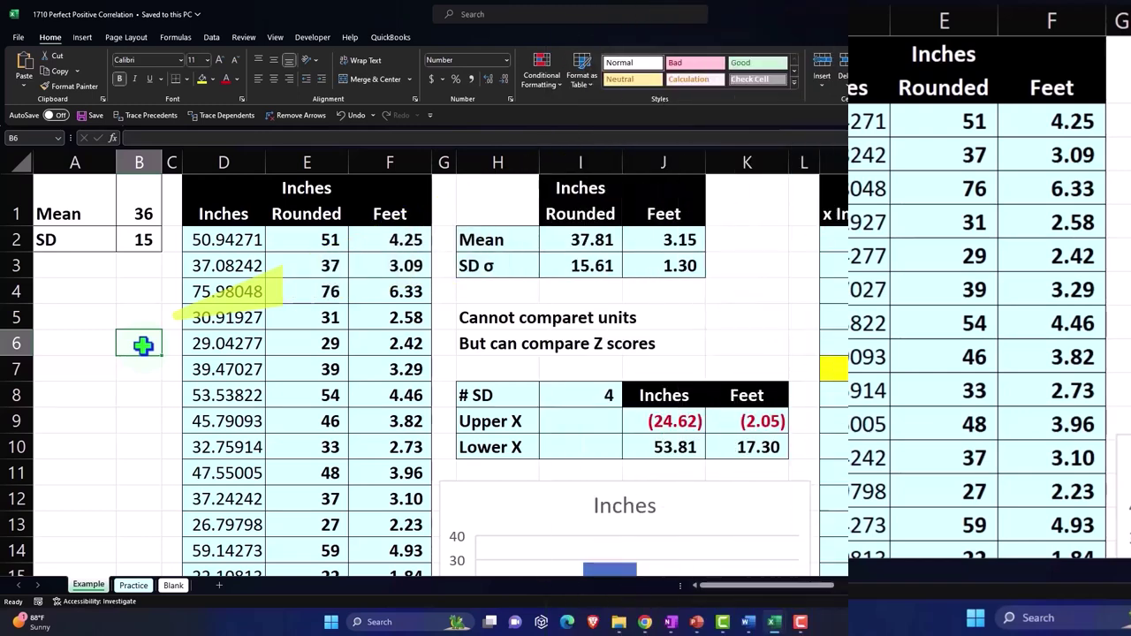
click(317, 208)
drag(316, 208, 314, 214)
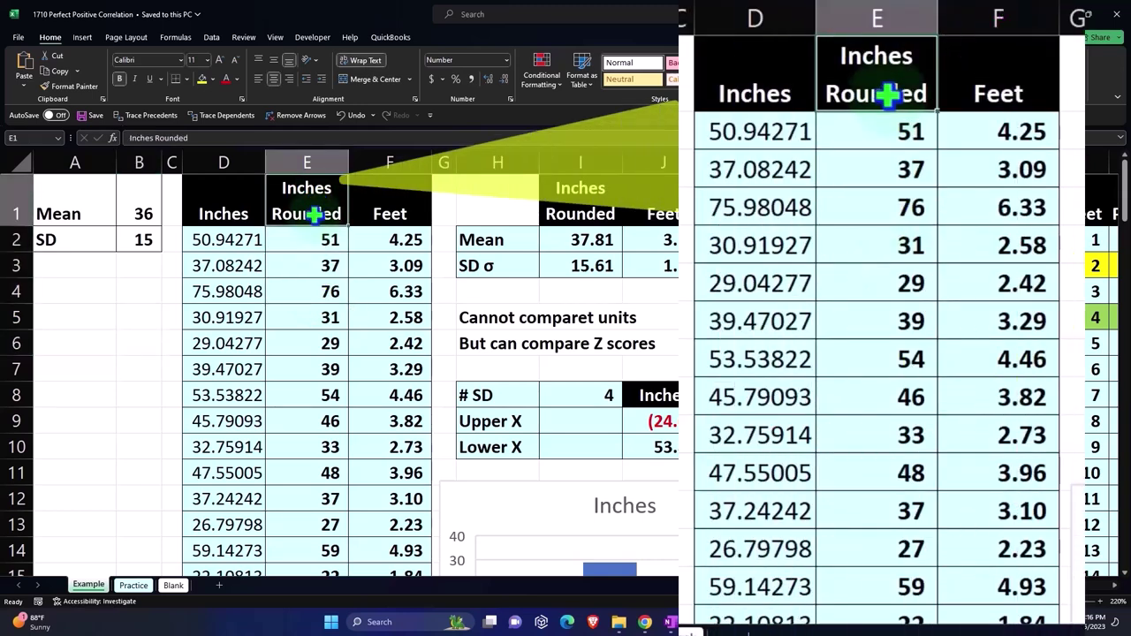
key(Right)
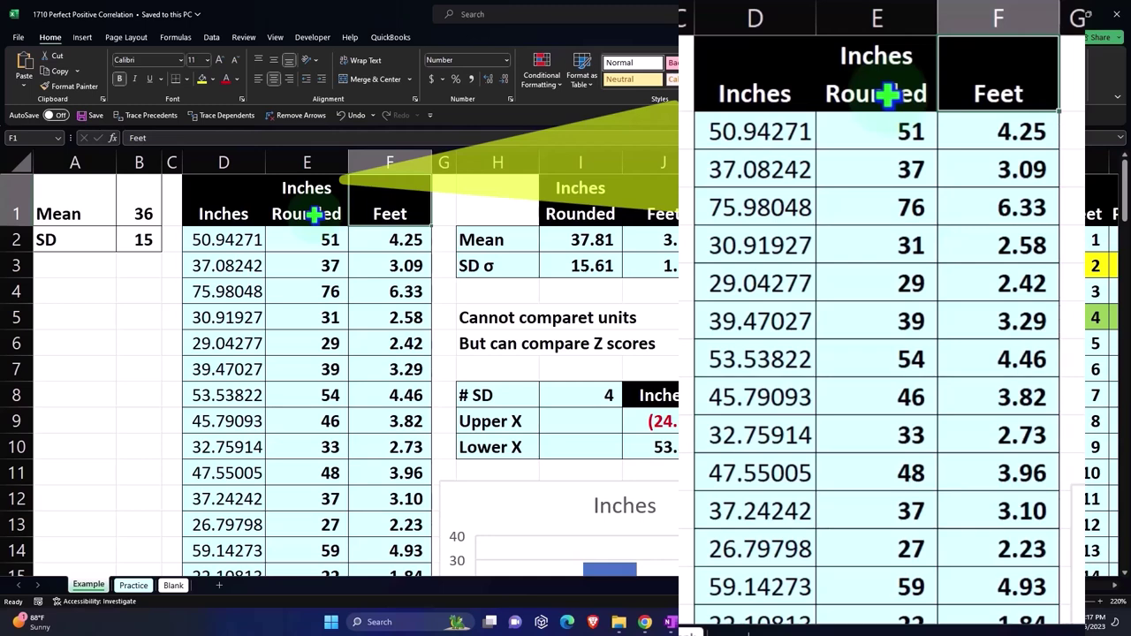
click(314, 214)
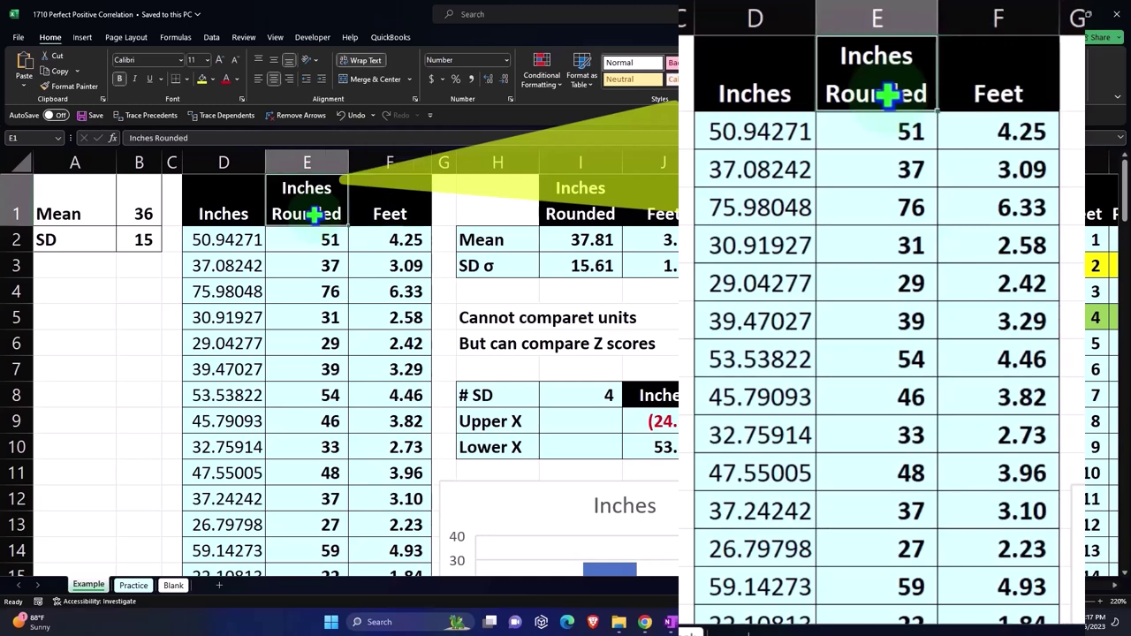
click(250, 240)
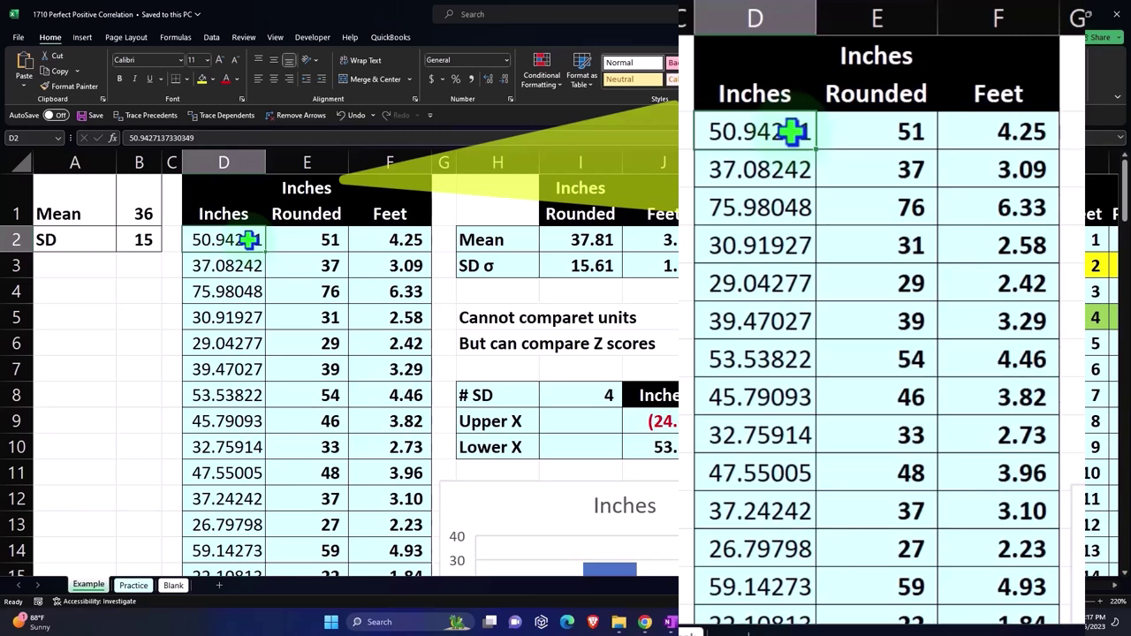
drag(295, 239, 295, 264)
click(384, 239)
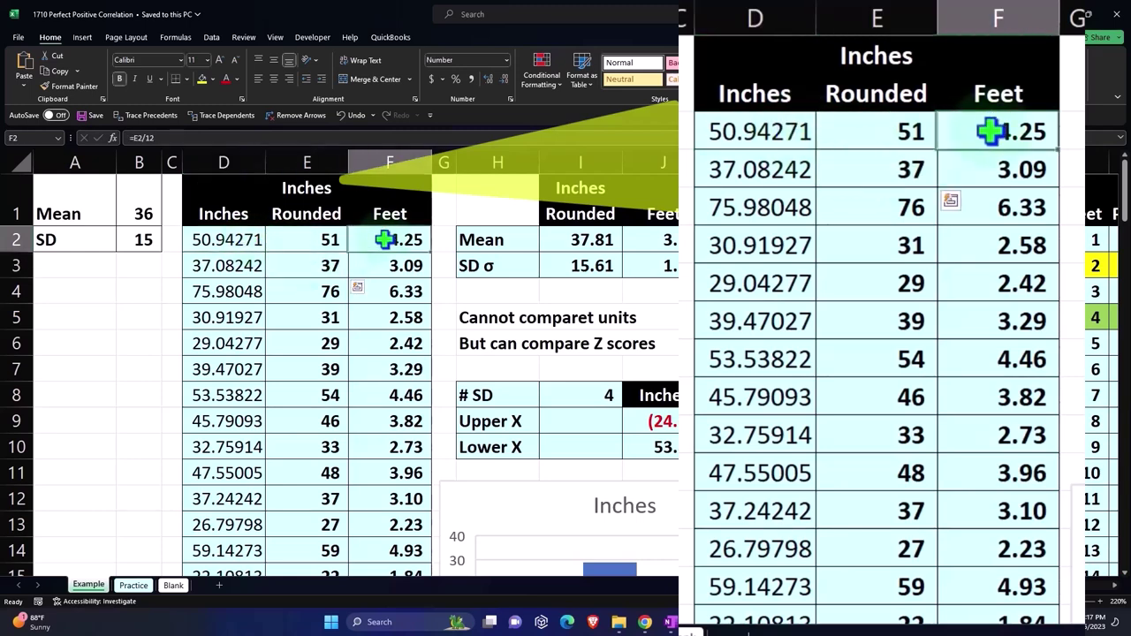
drag(384, 239, 385, 257)
click(579, 239)
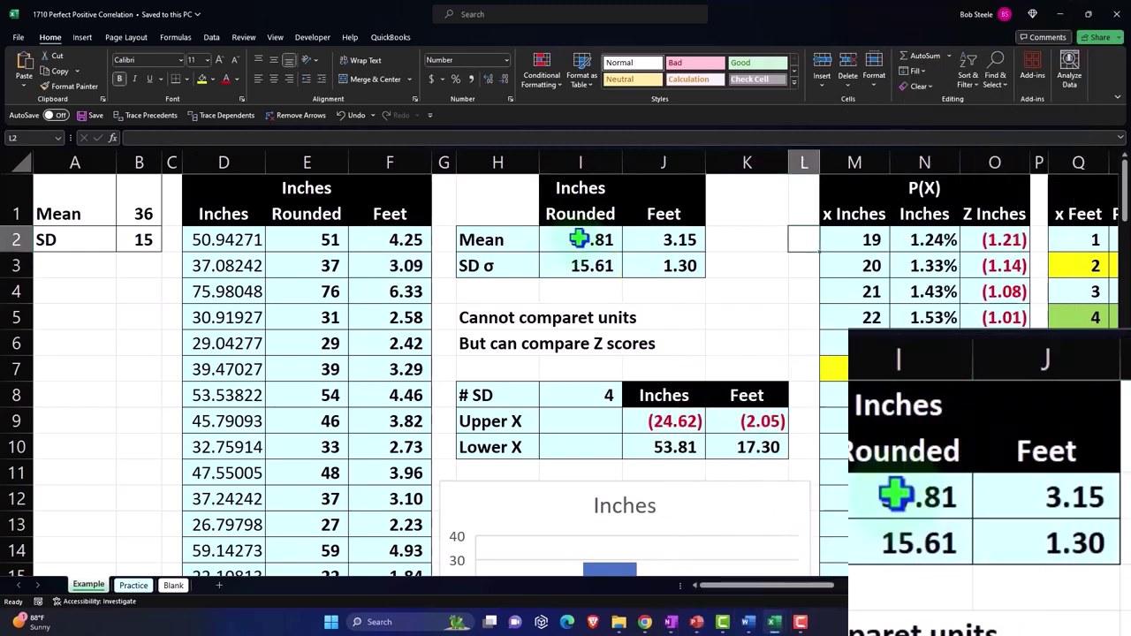
Review the NORM.DIST probability formulas in N2 and for 4 feet, then head to the Z-score columns.
key(ctrl+Right)
key(ctrl+Right)
key(ctrl+Right)
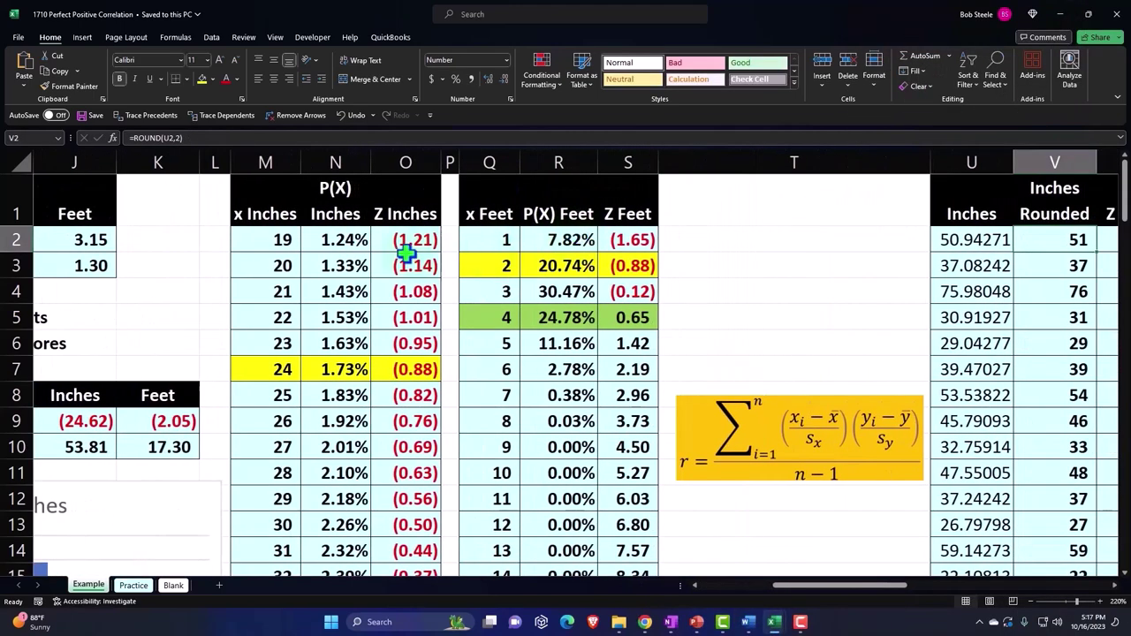
double_click(335, 241)
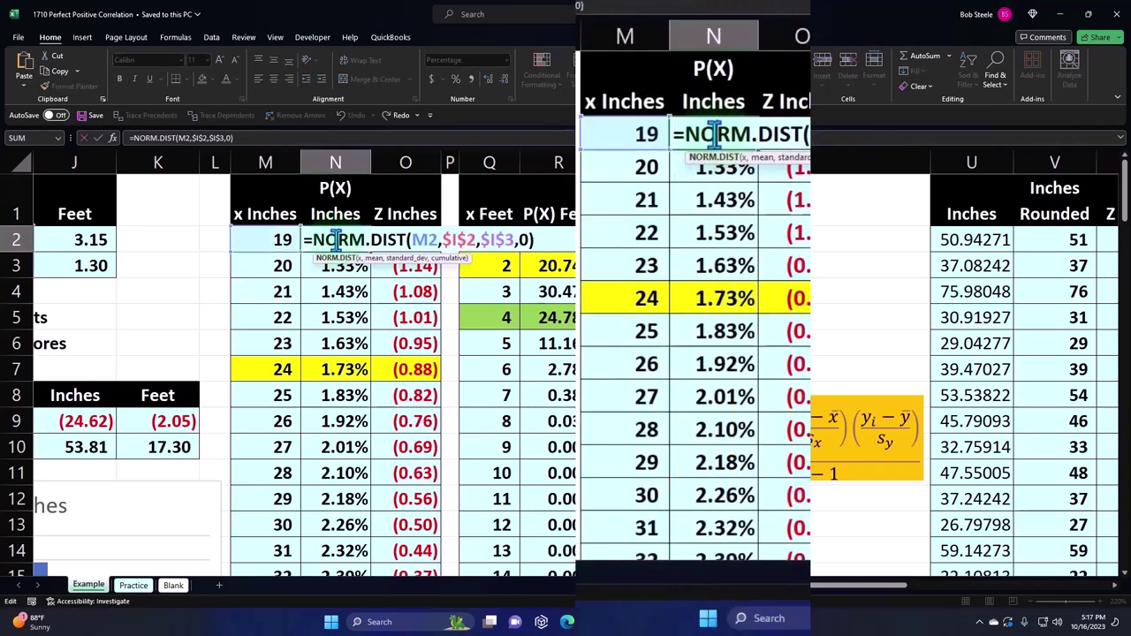
key(Return)
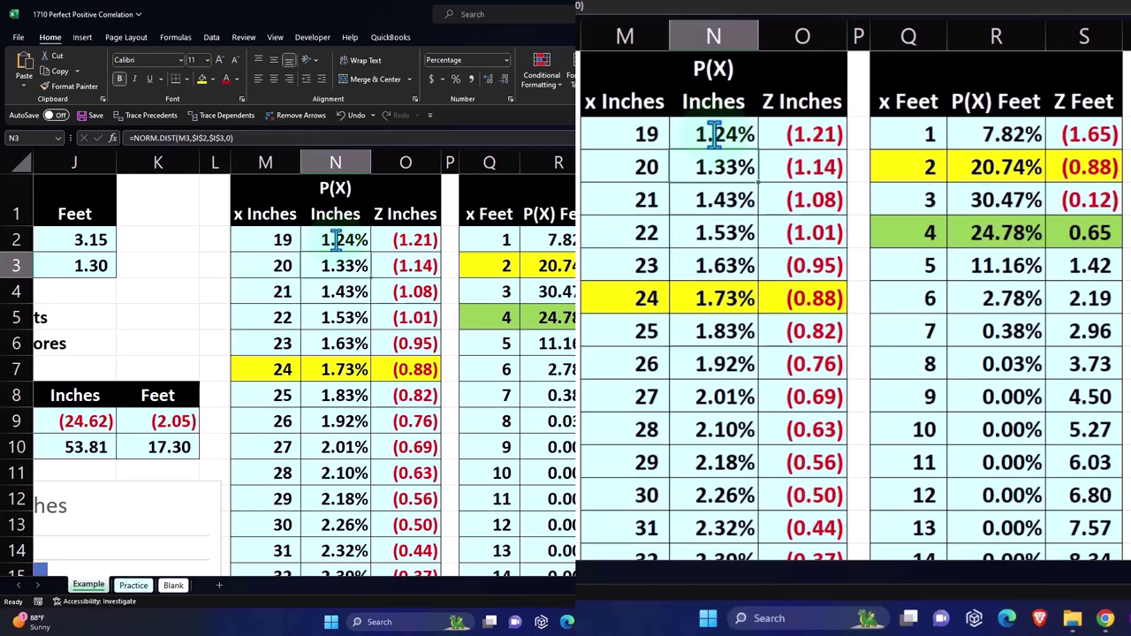
click(550, 314)
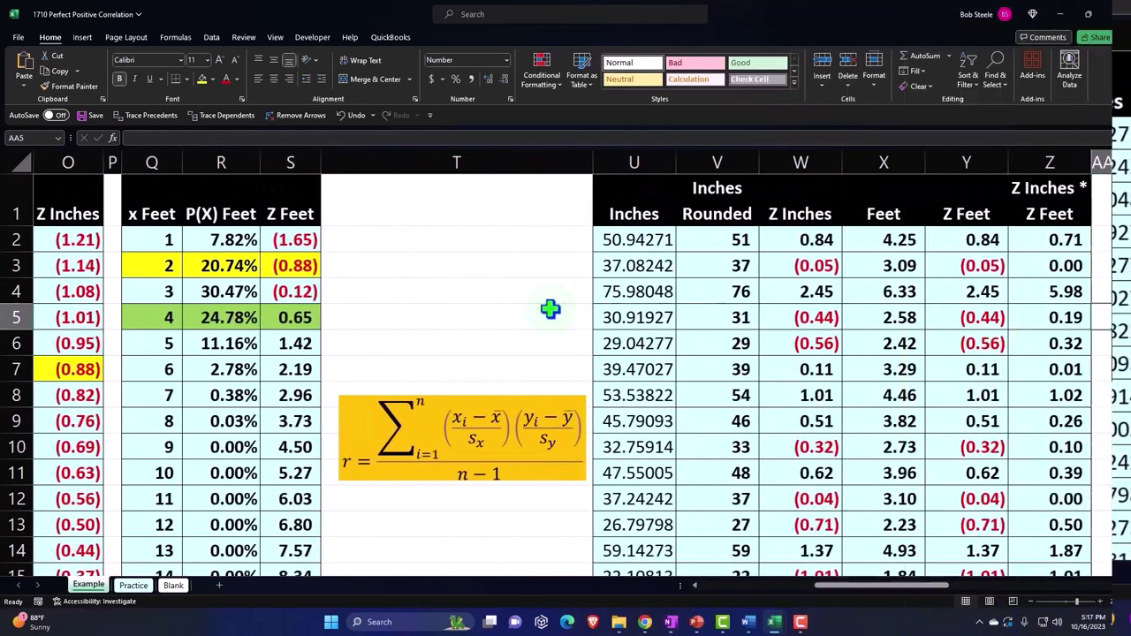
key(Right)
key(Right)
key(Right)
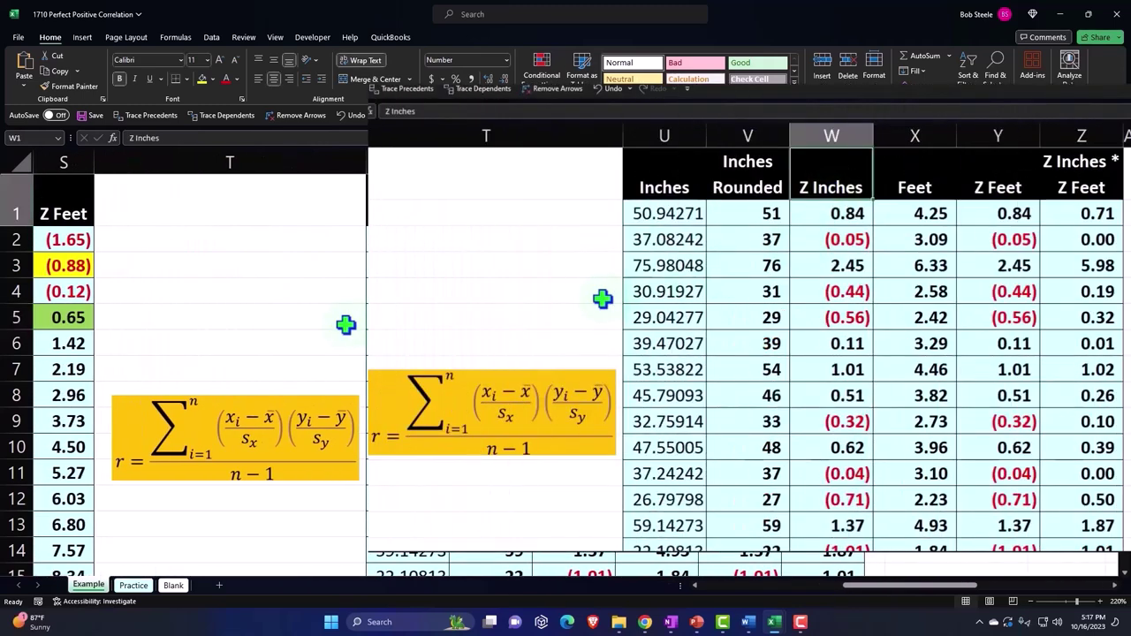
Review the Z Inches column, correlation equation, Correlation R block and descriptive statistics, then return to the sheet start.
key(Down)
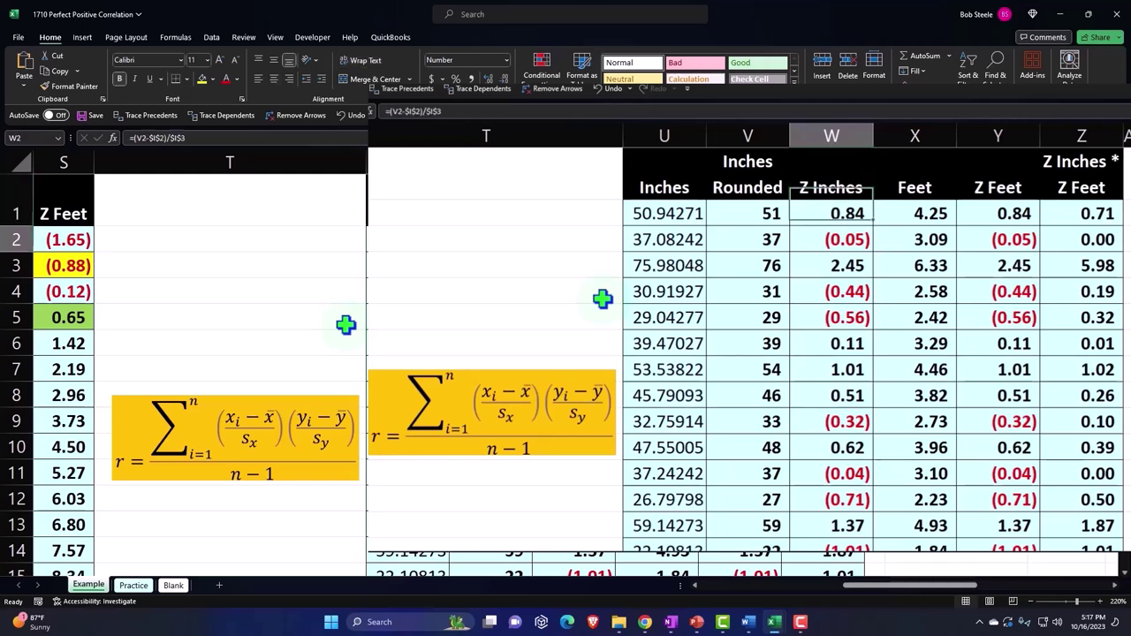
key(Down)
key(Down)
key(Down)
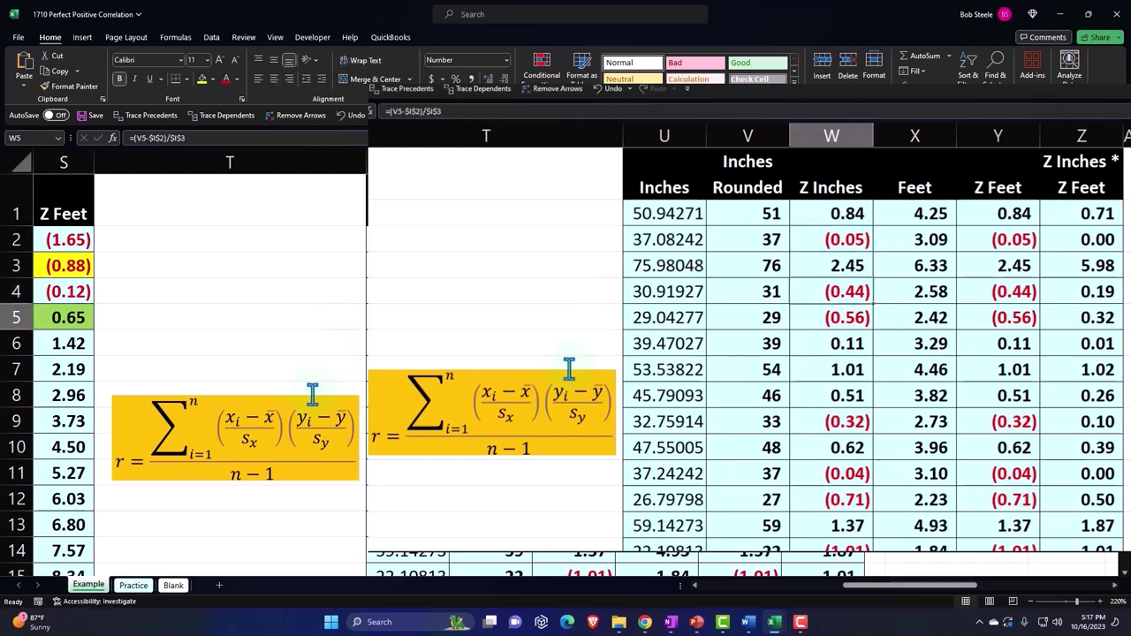
click(312, 394)
click(745, 228)
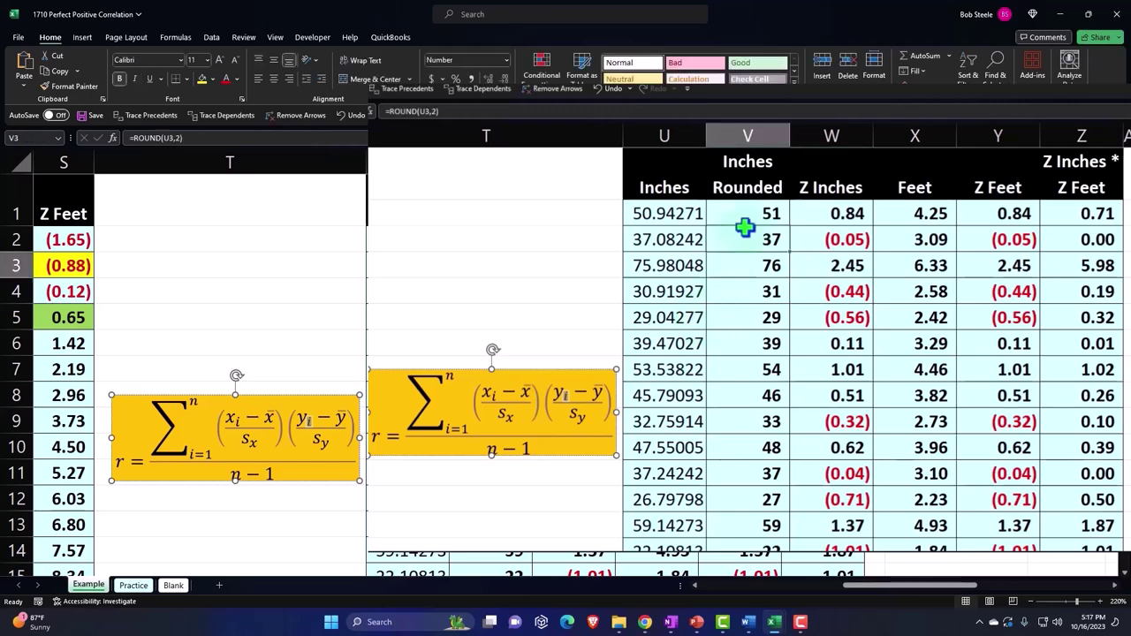
key(Right)
key(Right)
key(Right)
key(Right)
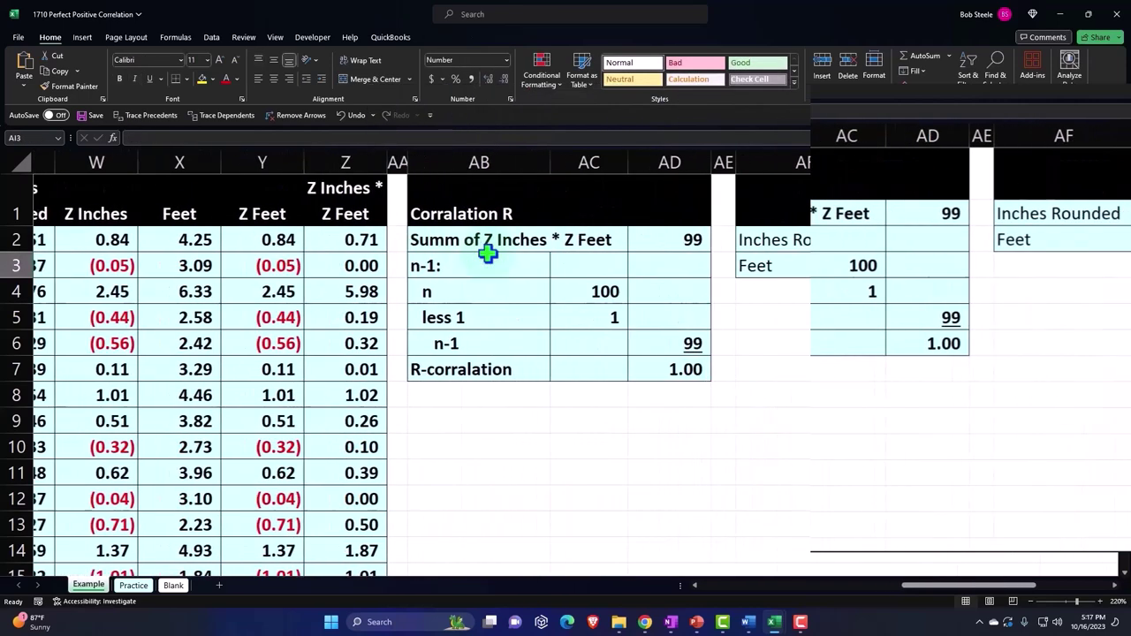
key(Right)
key(Right)
key(Right)
key(Right)
key(Right)
key(Right)
key(Left)
key(Left)
key(Left)
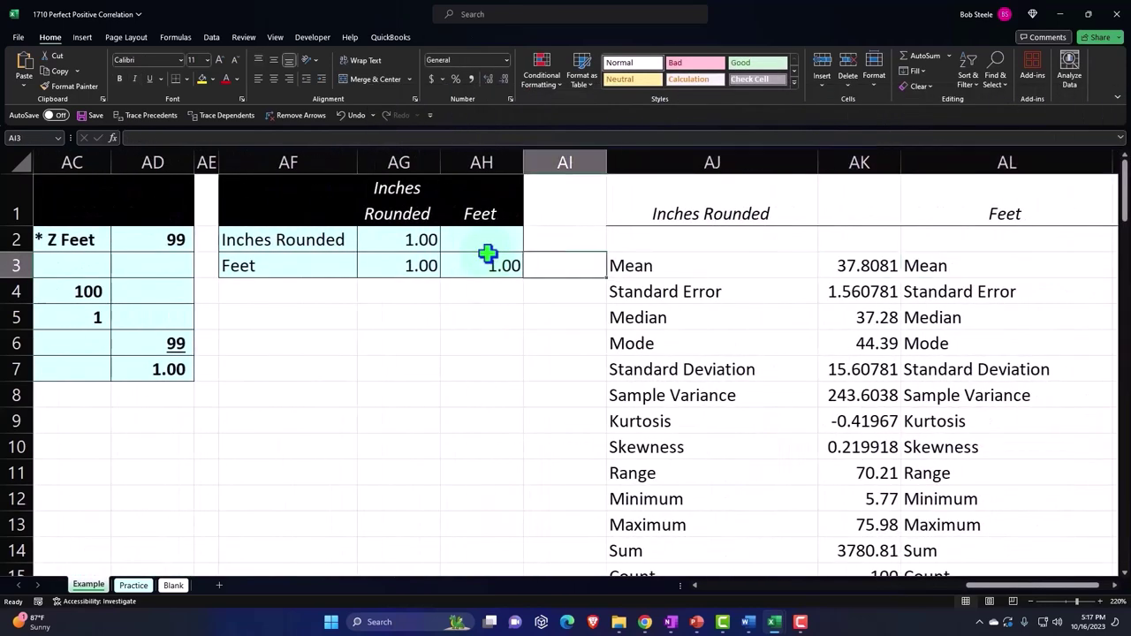
key(Left)
key(Left)
key(Right)
key(Right)
key(Right)
key(Right)
key(Right)
key(Right)
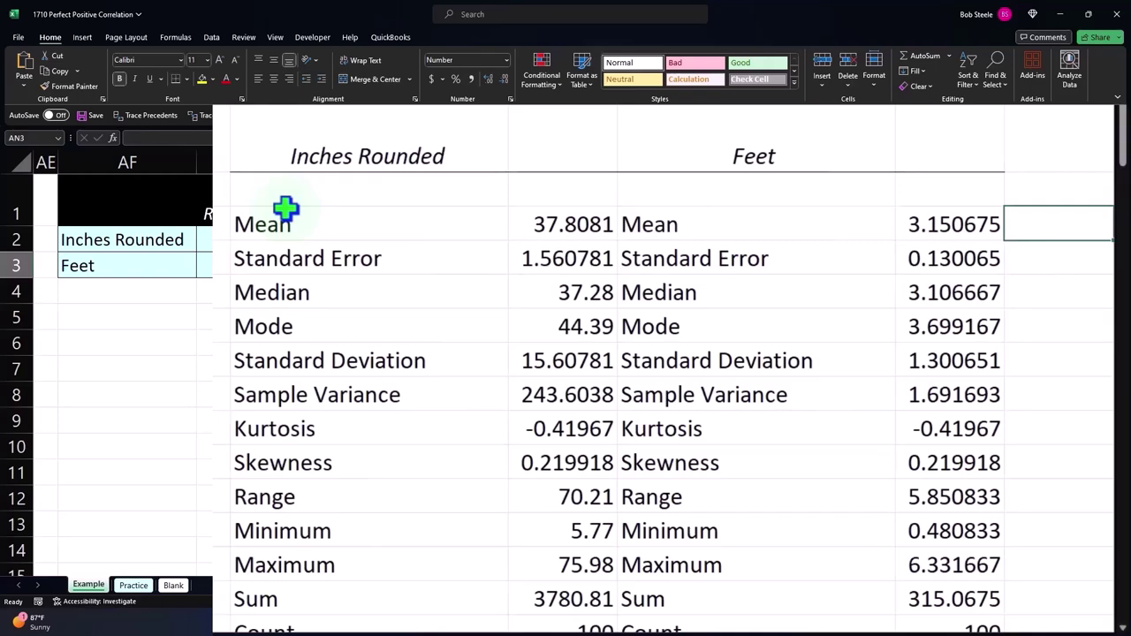
key(ctrl+Left)
key(ctrl+Left)
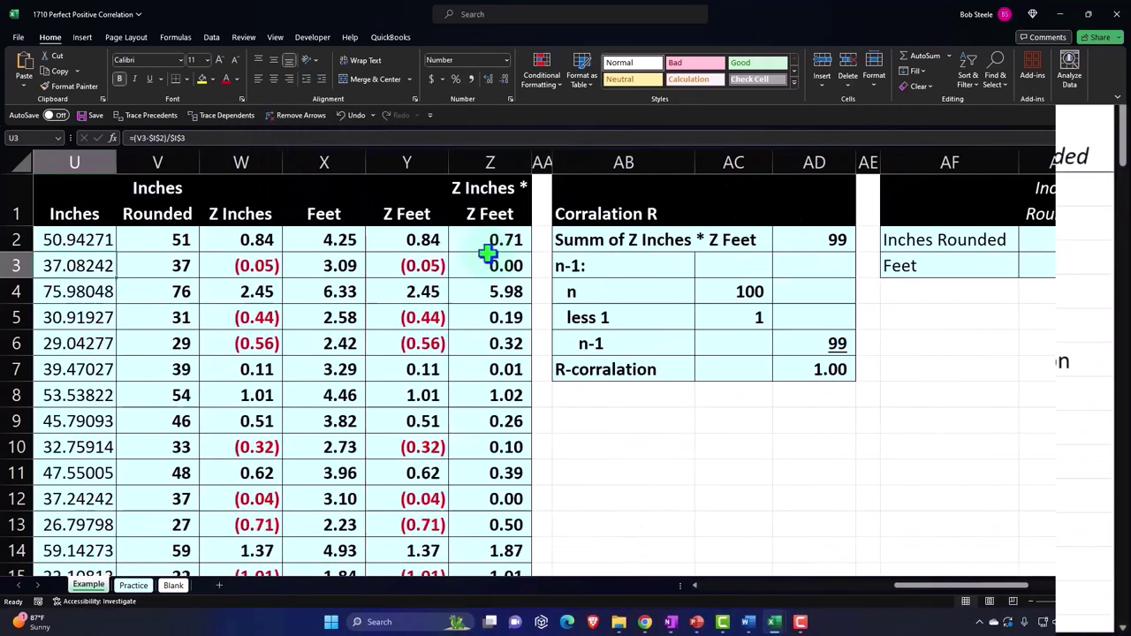
key(ctrl+Left)
key(ctrl+Left)
key(ctrl+Left)
key(ctrl+Left)
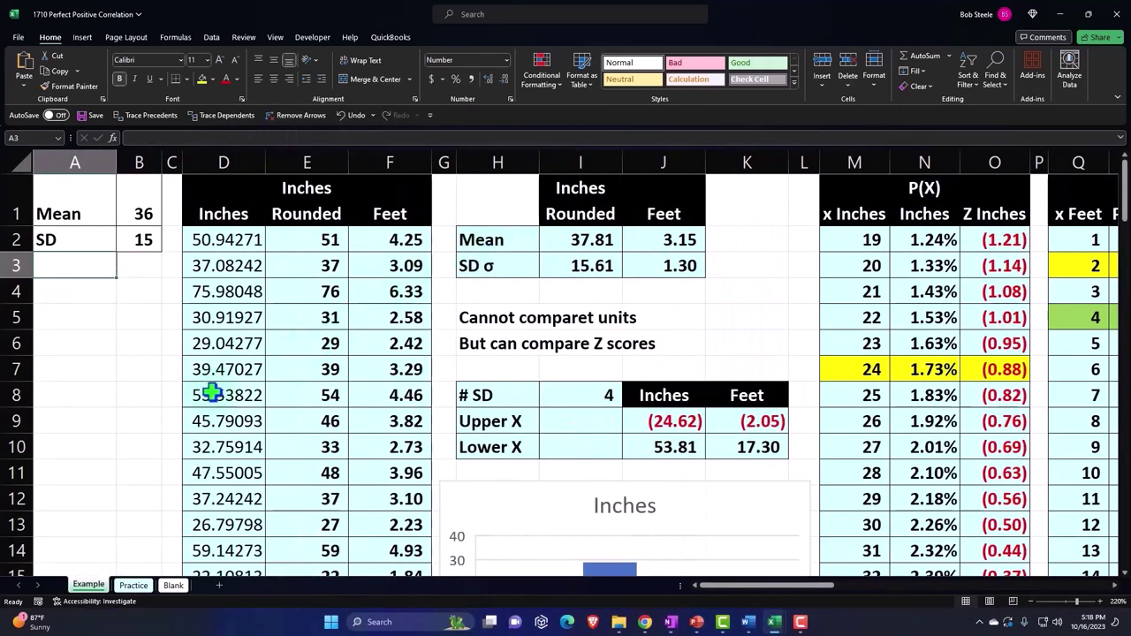
Format all Blank sheet cells as Currency with no symbol, 0 decimals and red parenthesised negatives.
click(172, 585)
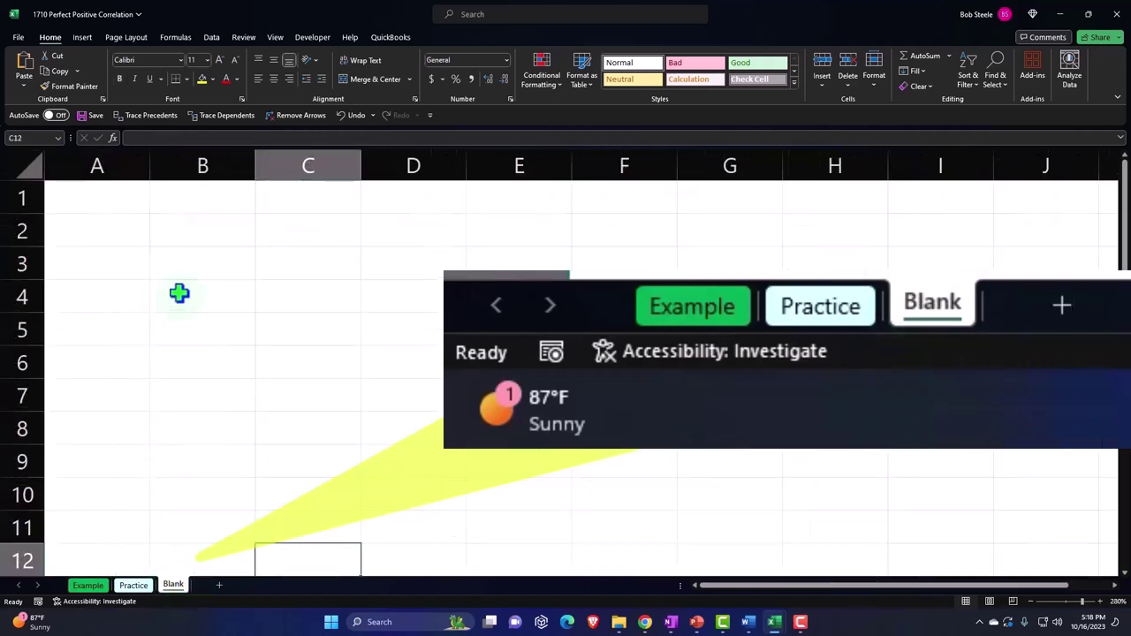
click(30, 165)
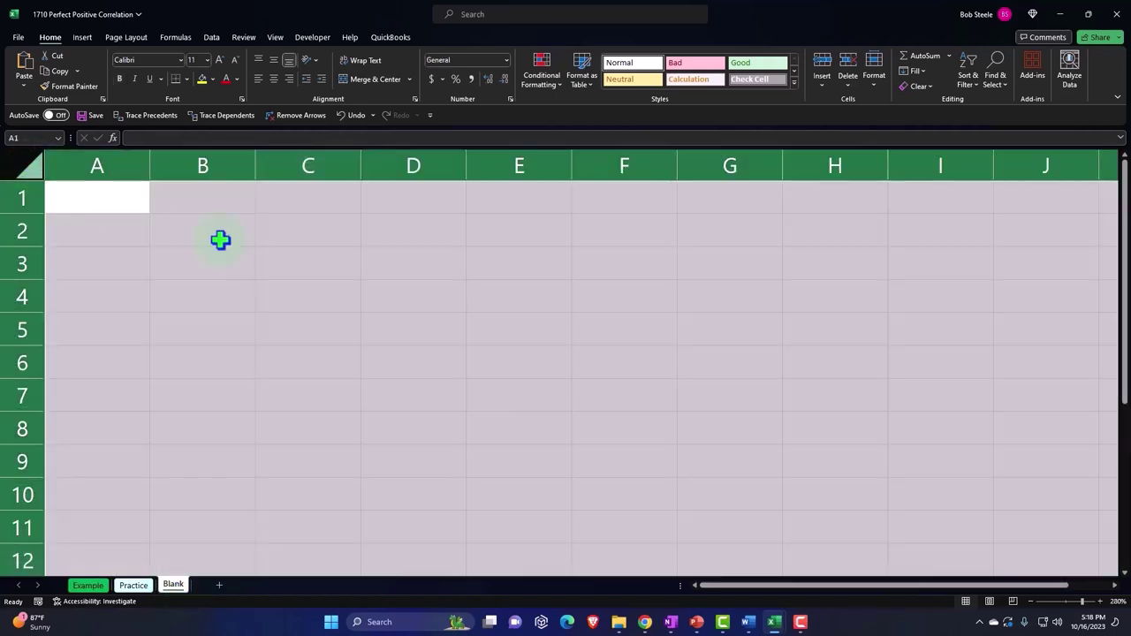
right_click(249, 246)
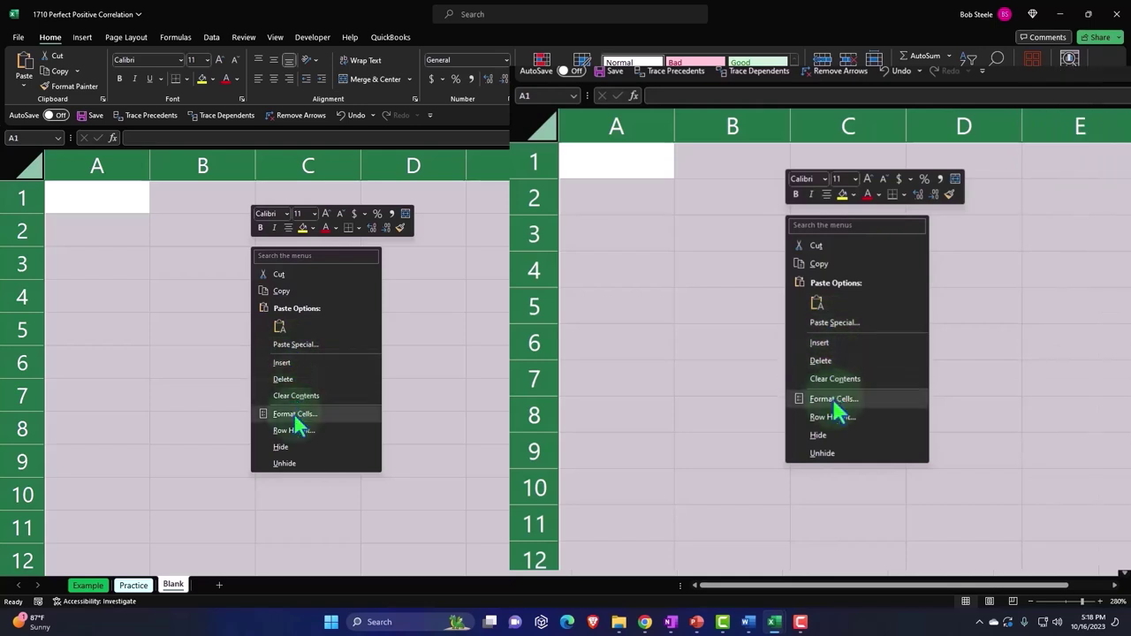
click(294, 415)
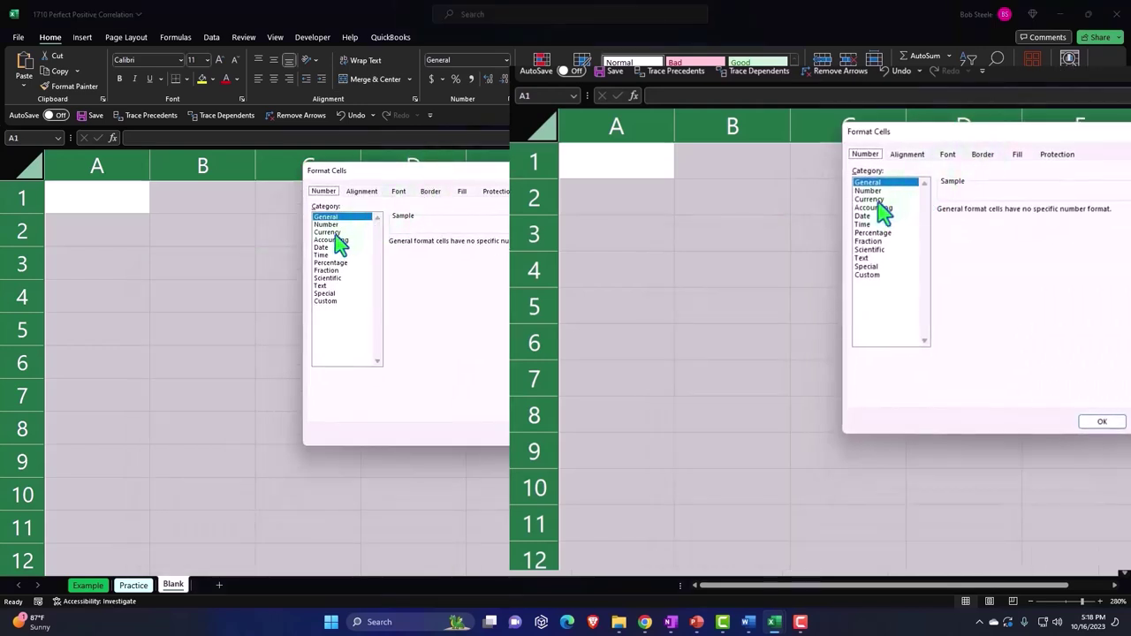
click(334, 233)
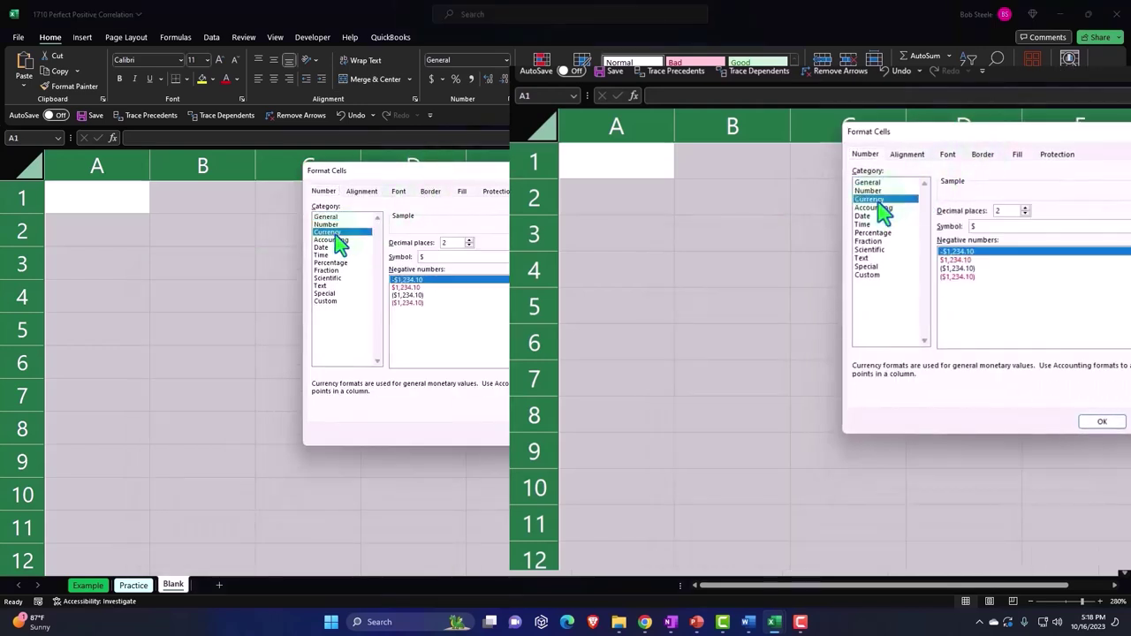
click(409, 302)
click(460, 257)
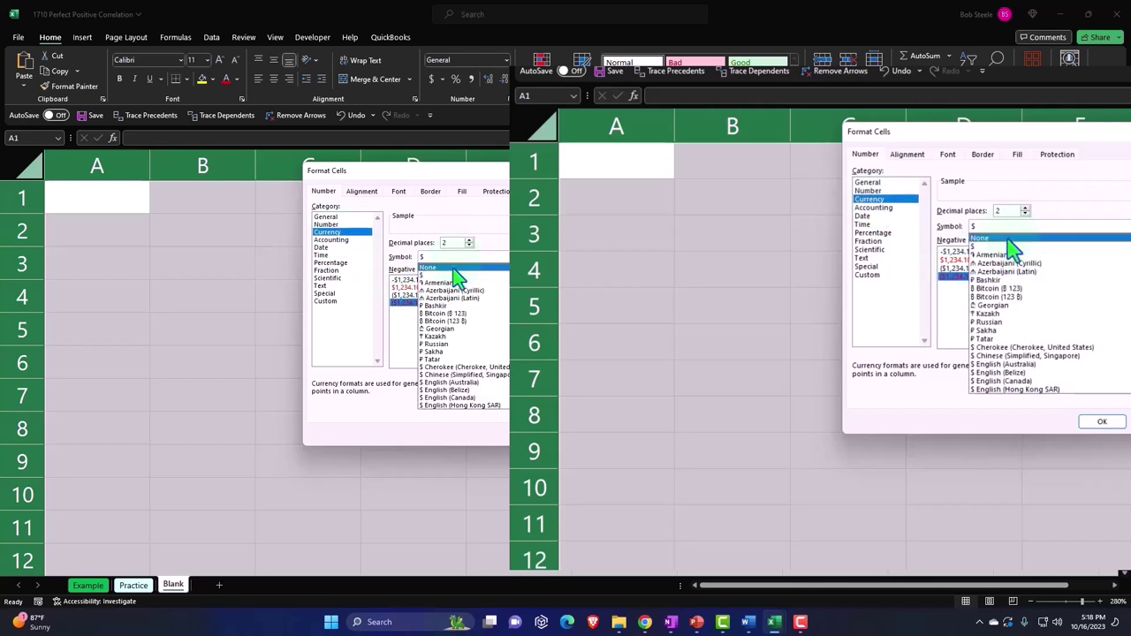
click(1008, 239)
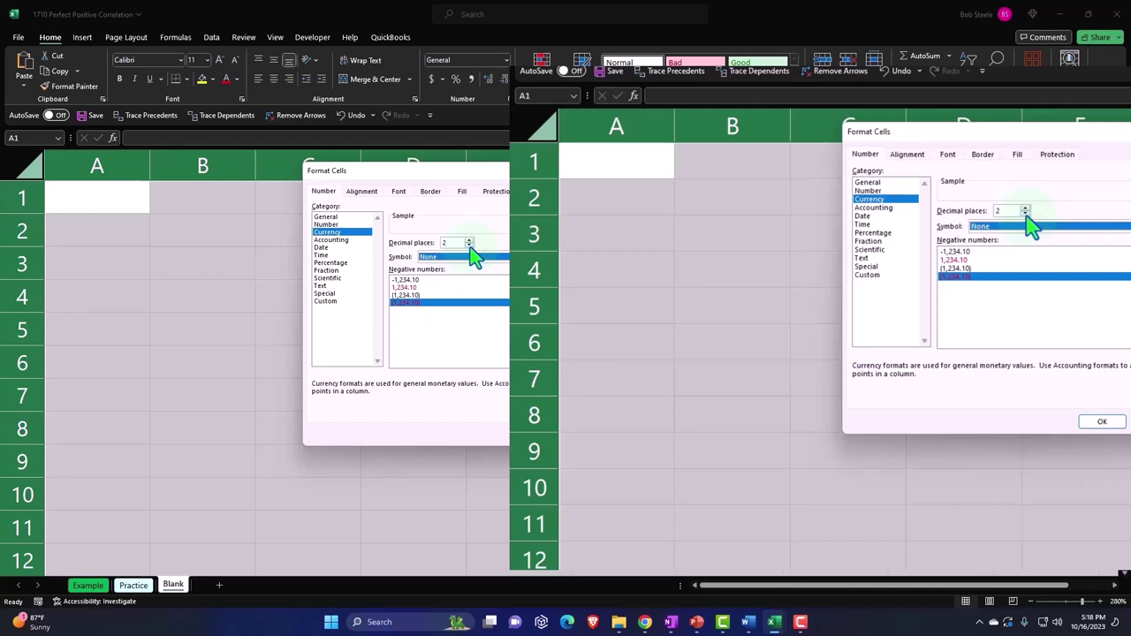
click(1026, 214)
click(1027, 214)
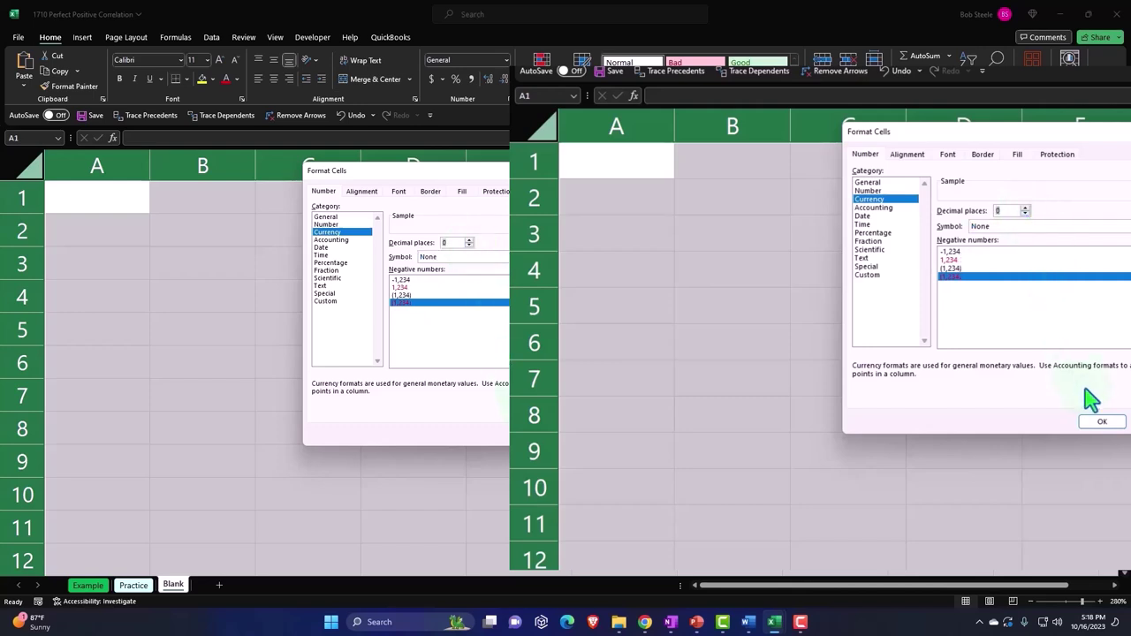
click(1099, 420)
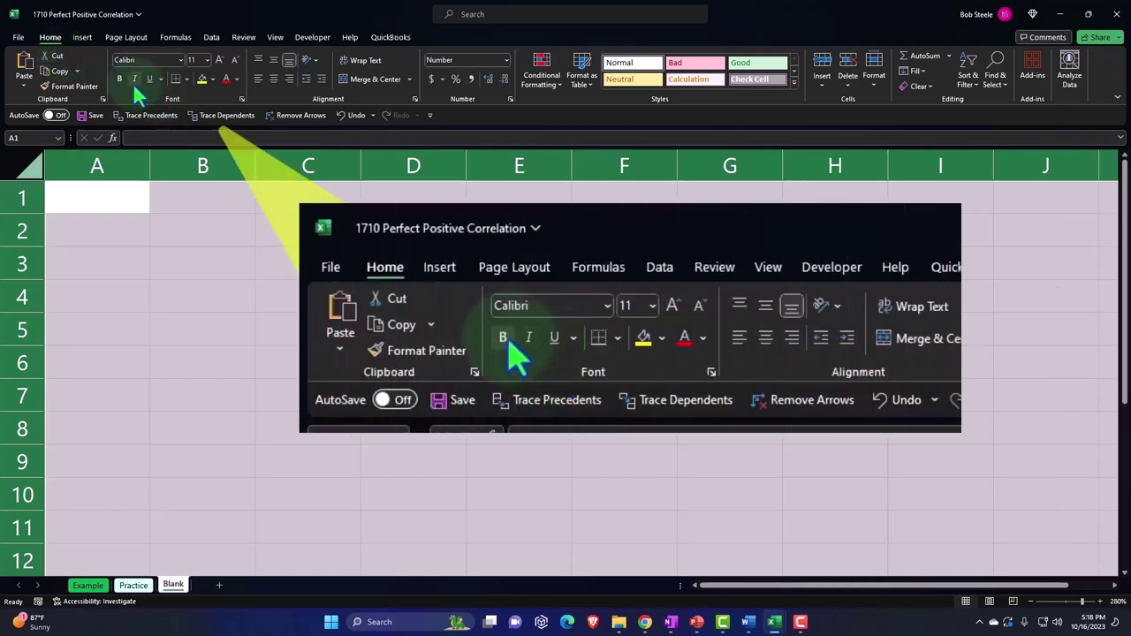
Make the sheet bold and enter Mean 36 in A1:B1 and SD 15 in A2:B2.
click(123, 78)
click(195, 344)
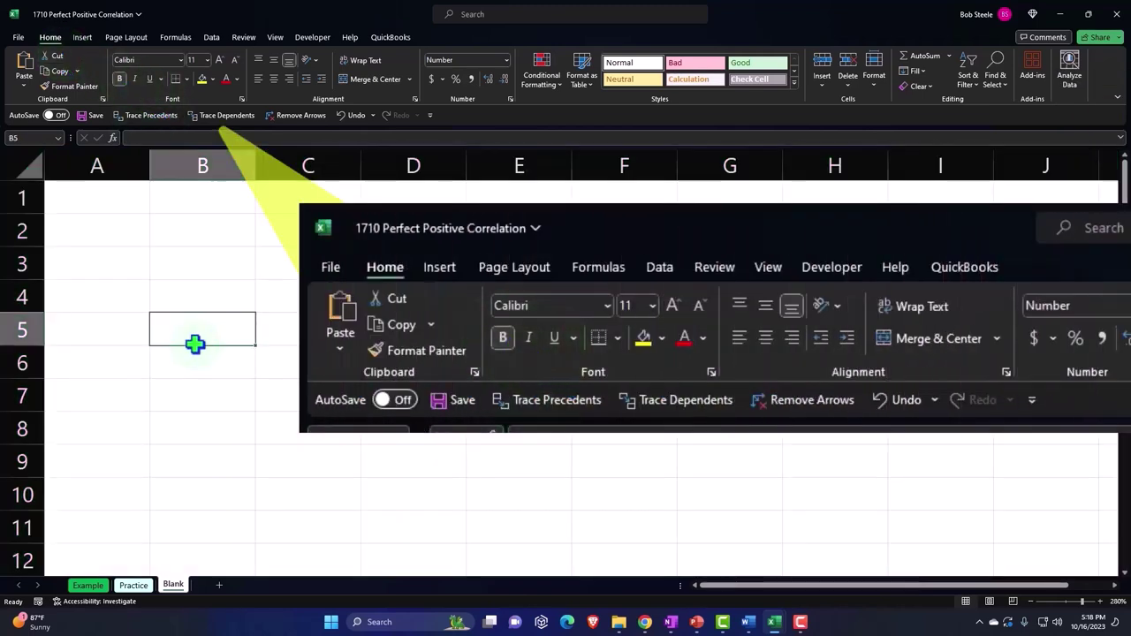
click(121, 197)
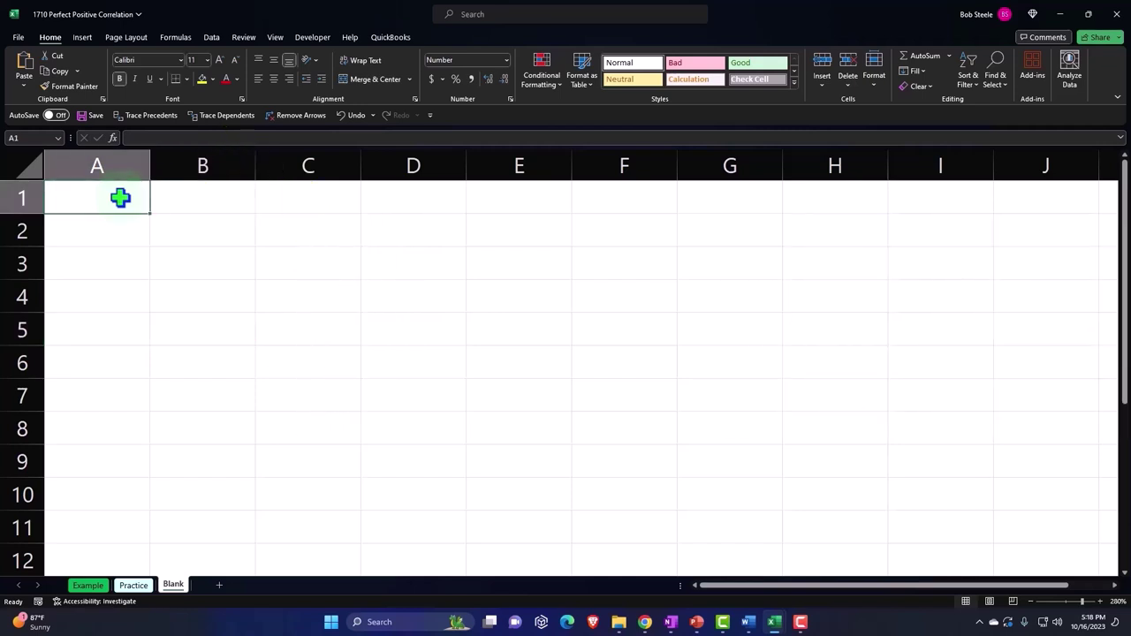
text(M)
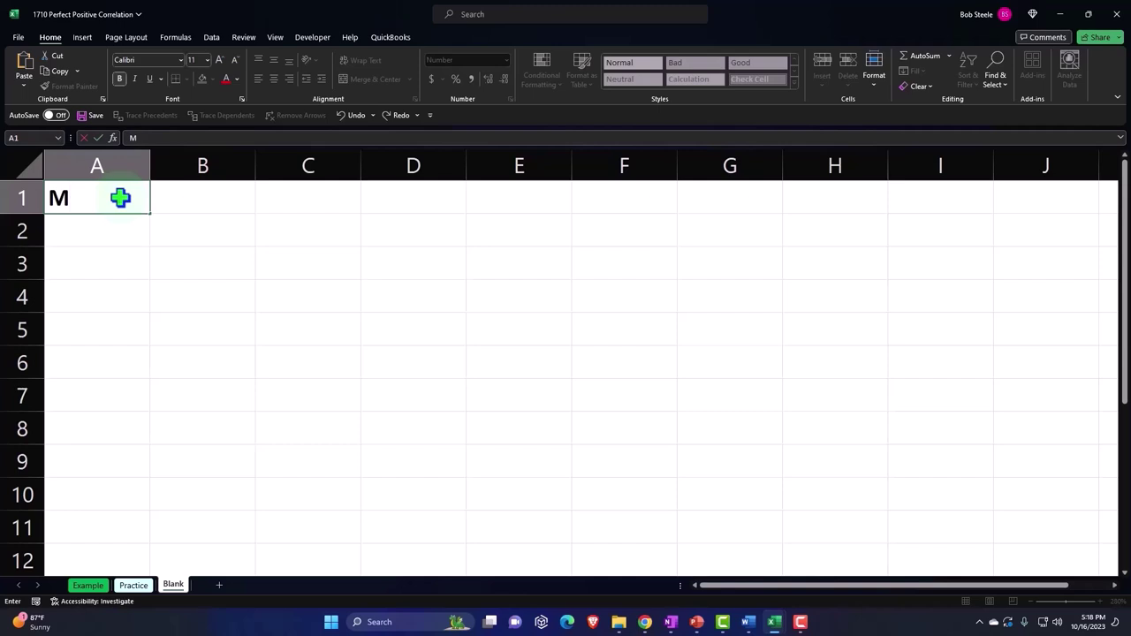
text(ean)
key(Tab)
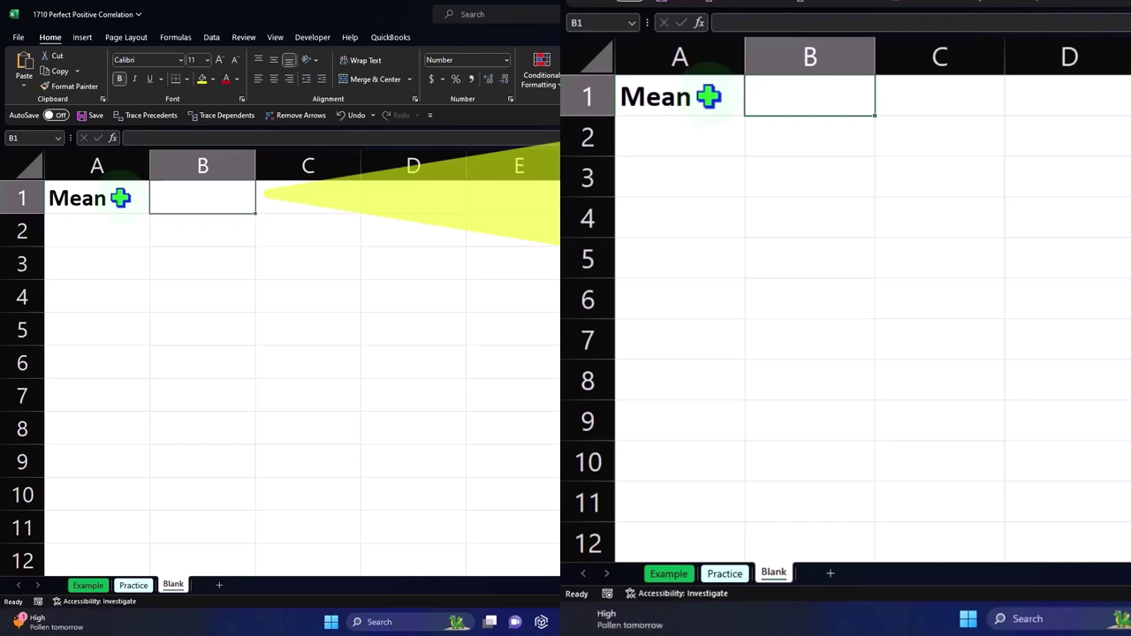
text(36)
key(Return)
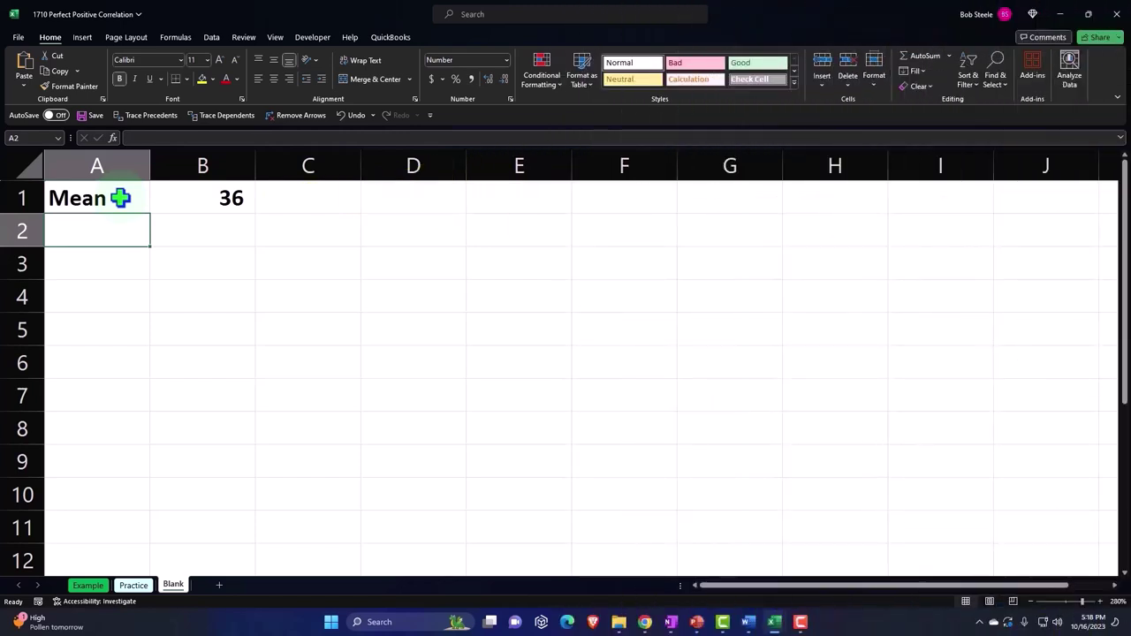
text(Sd)
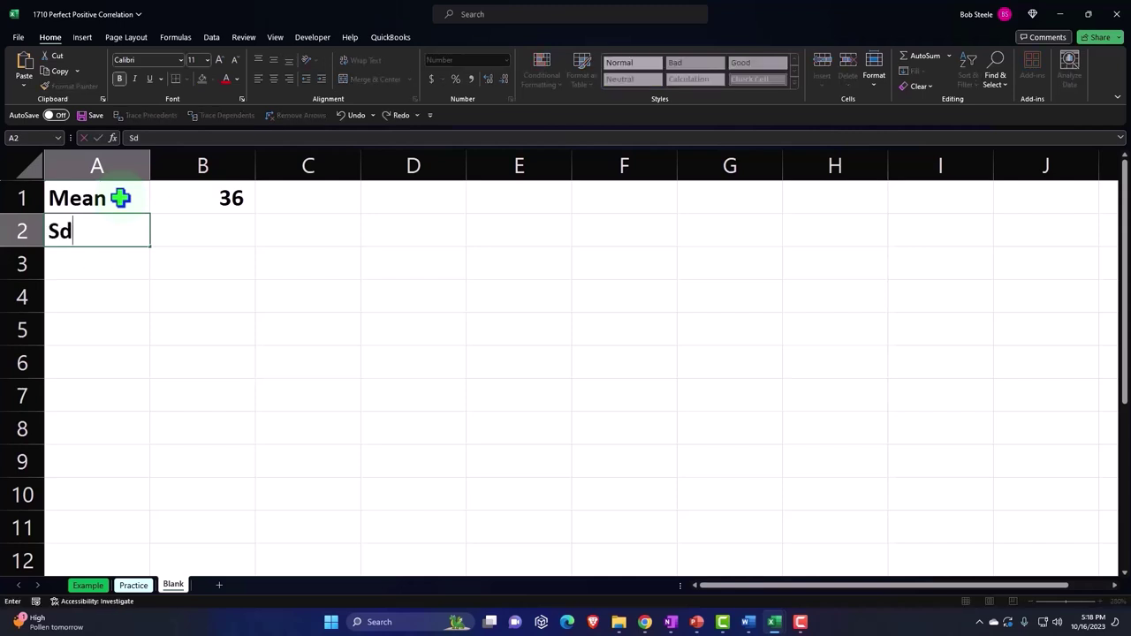
key(BackSpace)
text(D)
key(Tab)
text(15)
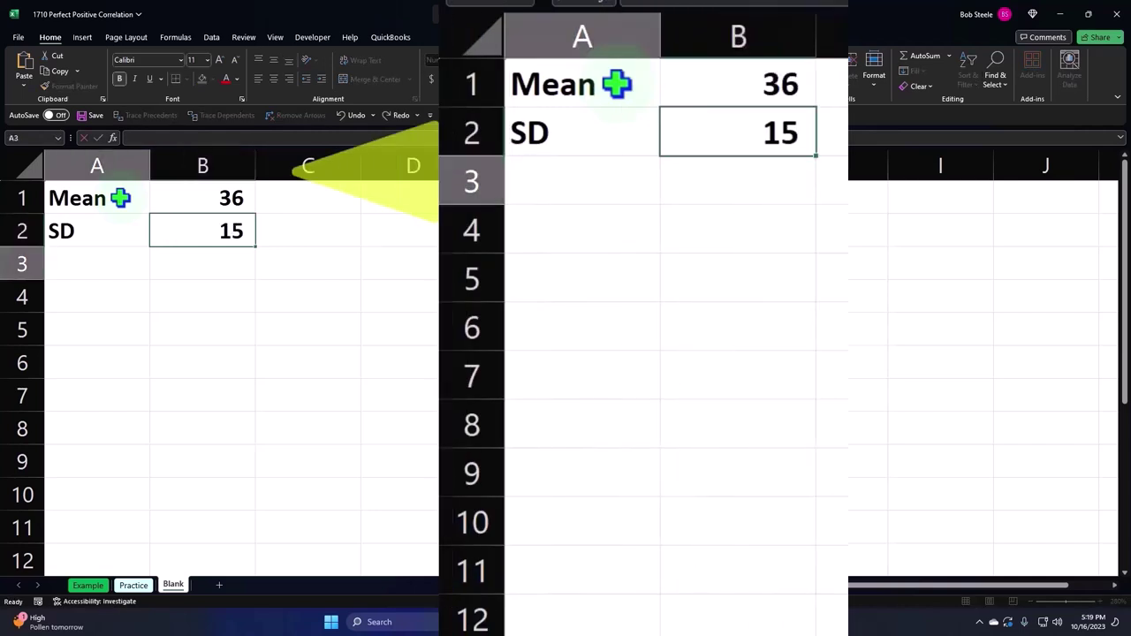
key(Return)
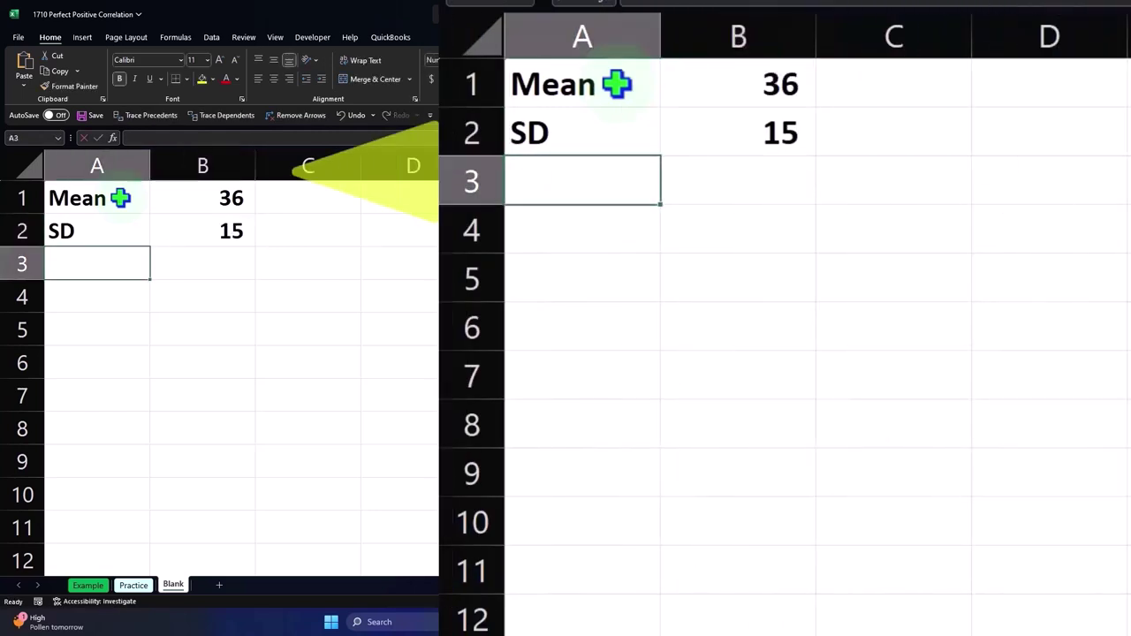
Narrow columns B and C and add the Inches heading in D1.
drag(815, 37, 735, 41)
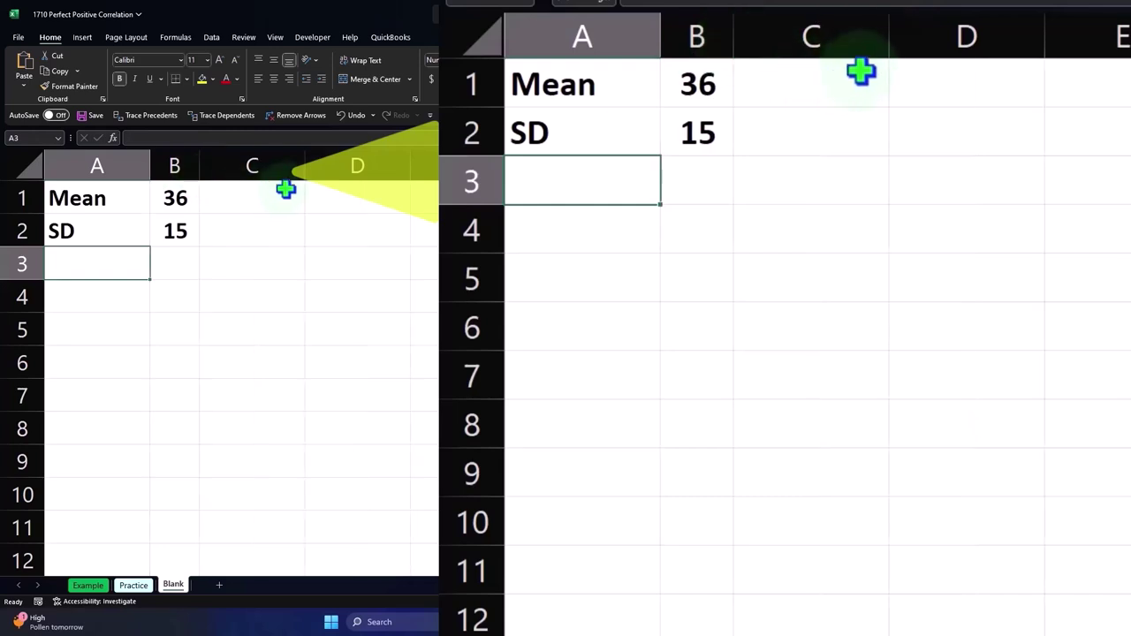
drag(890, 35, 778, 35)
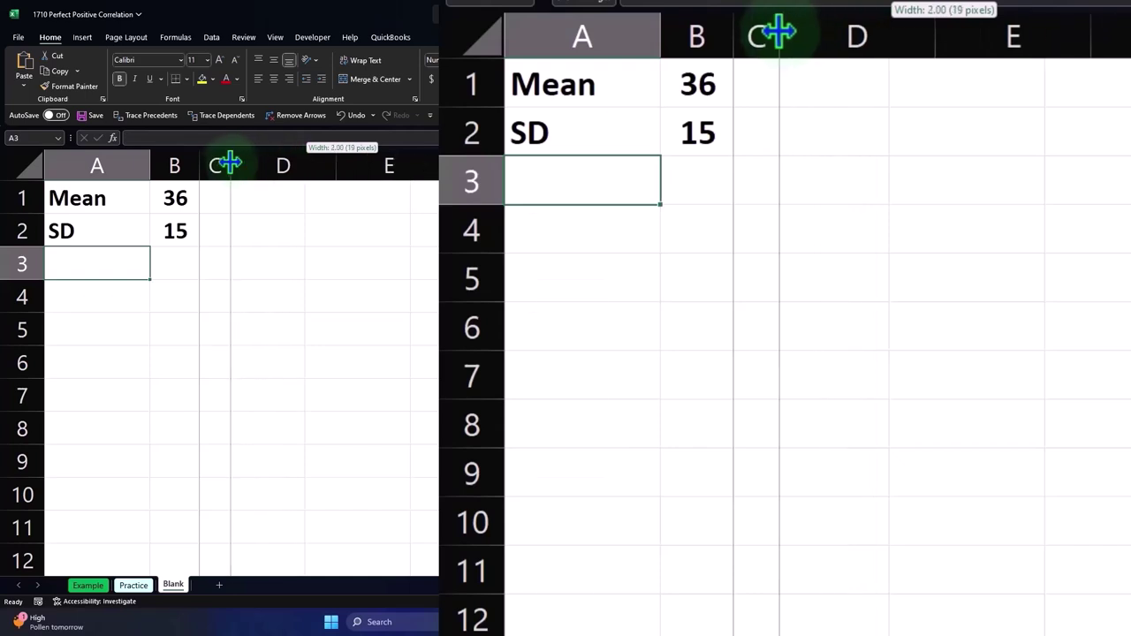
click(279, 195)
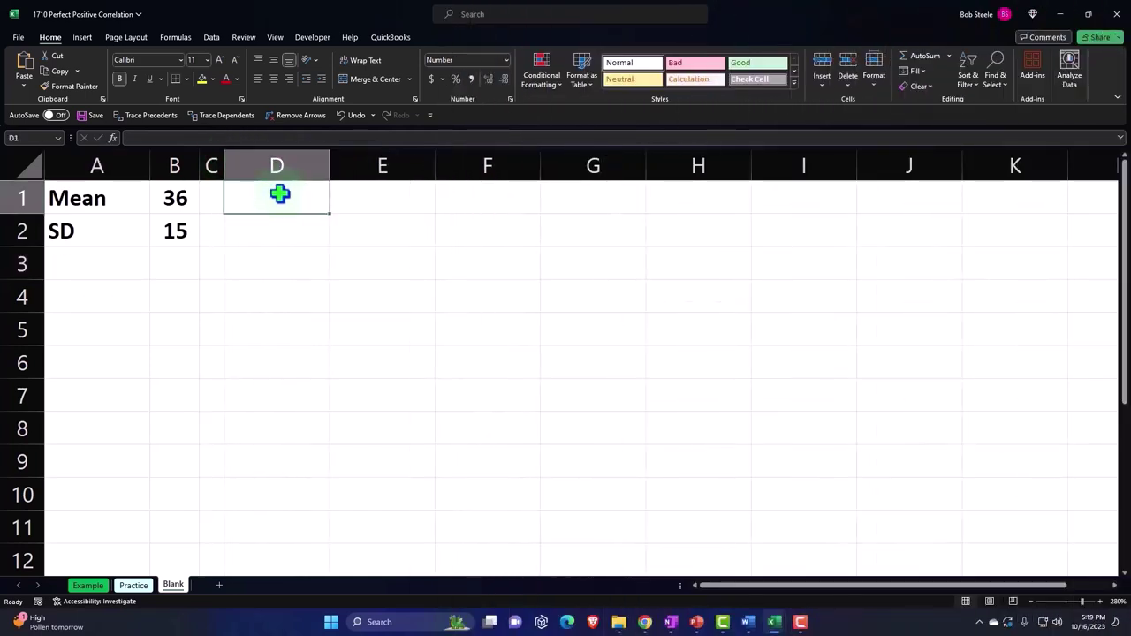
text(Inches)
key(Return)
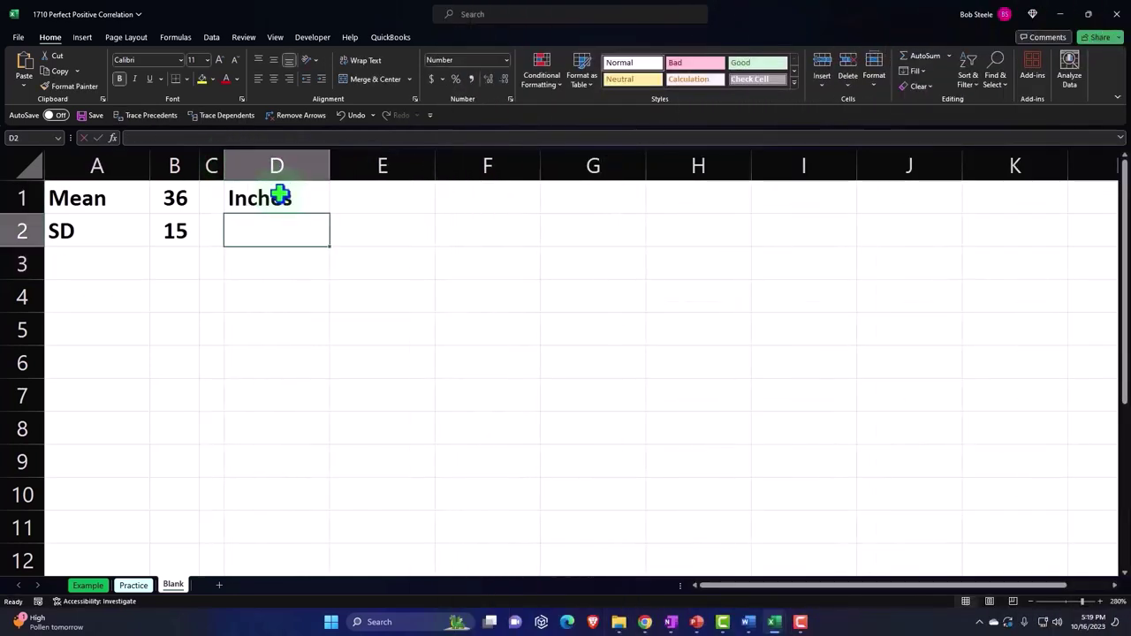
click(280, 194)
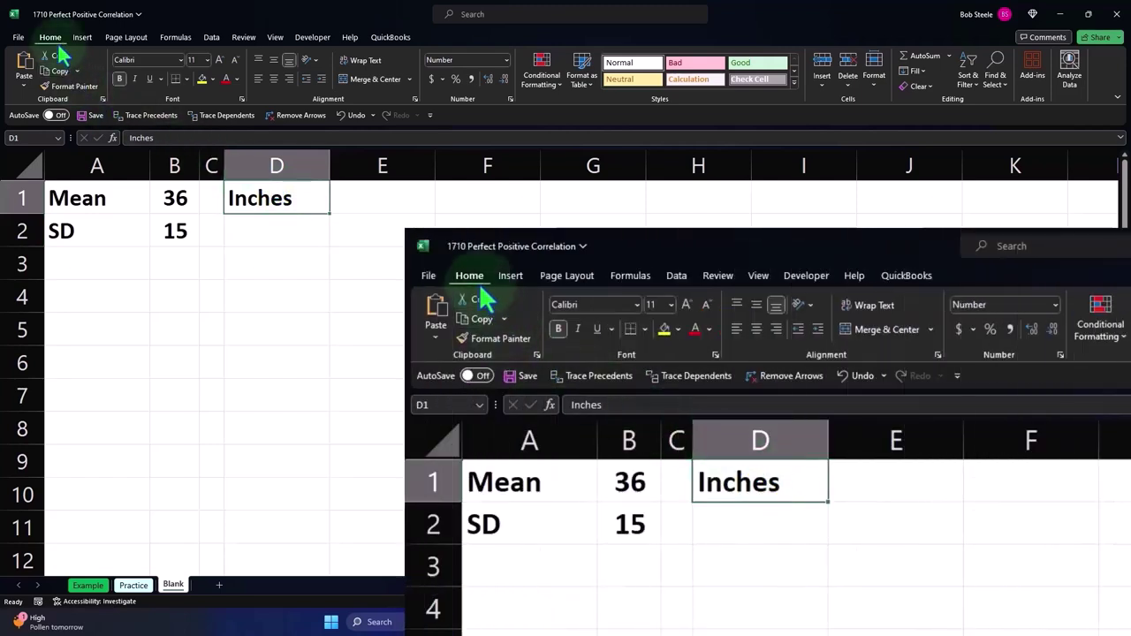
Give the D1 Inches heading a black fill, white font and centre alignment.
click(213, 79)
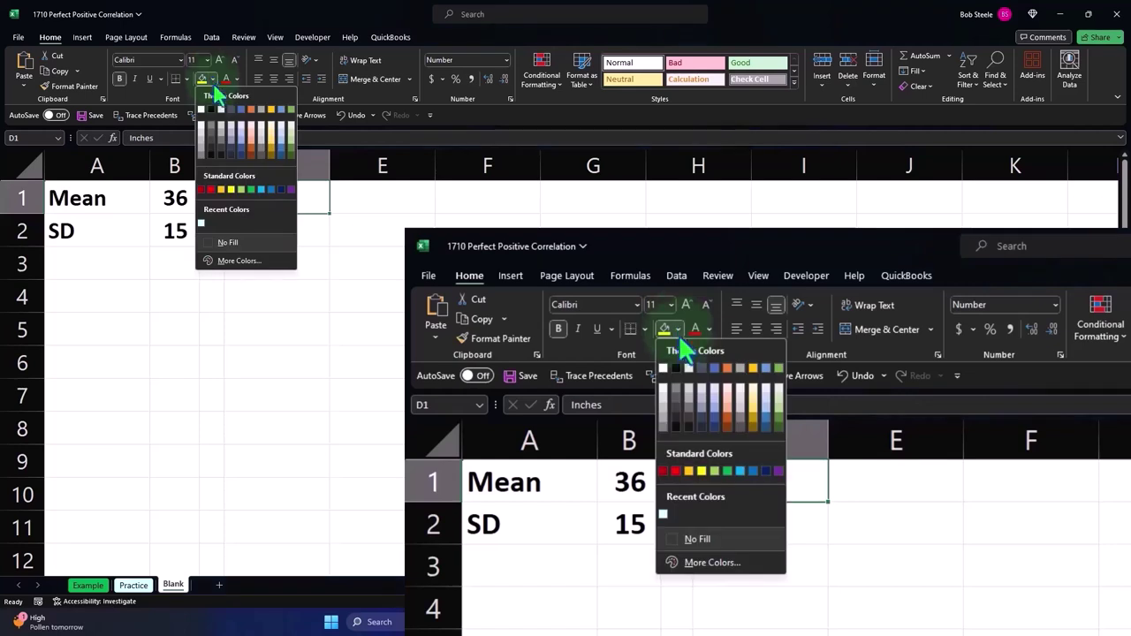
click(212, 111)
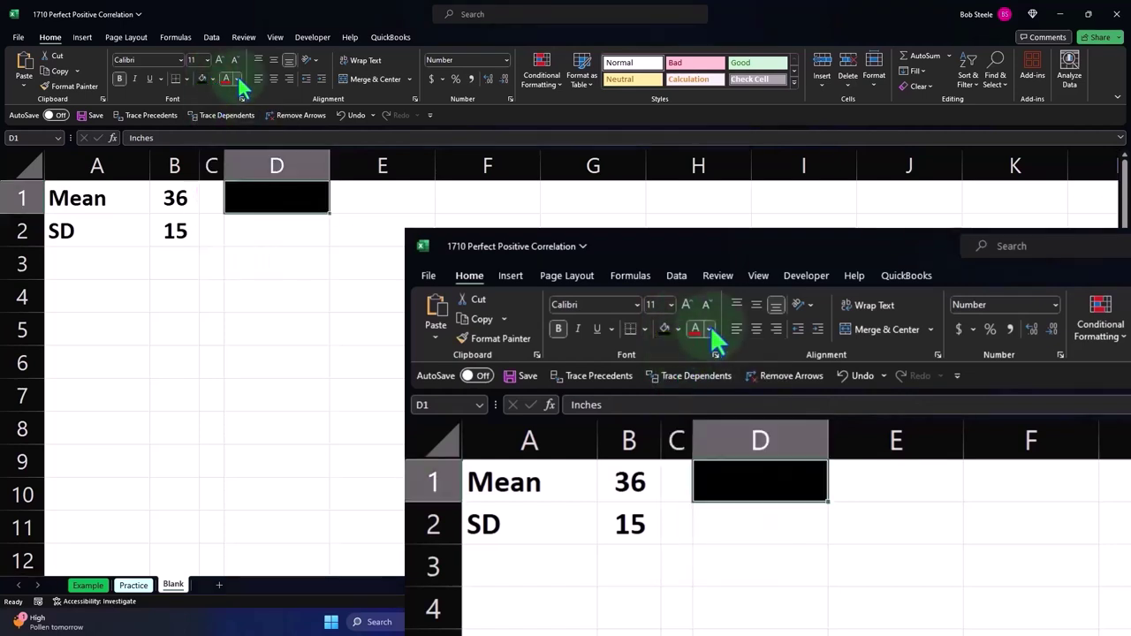
click(237, 79)
click(229, 128)
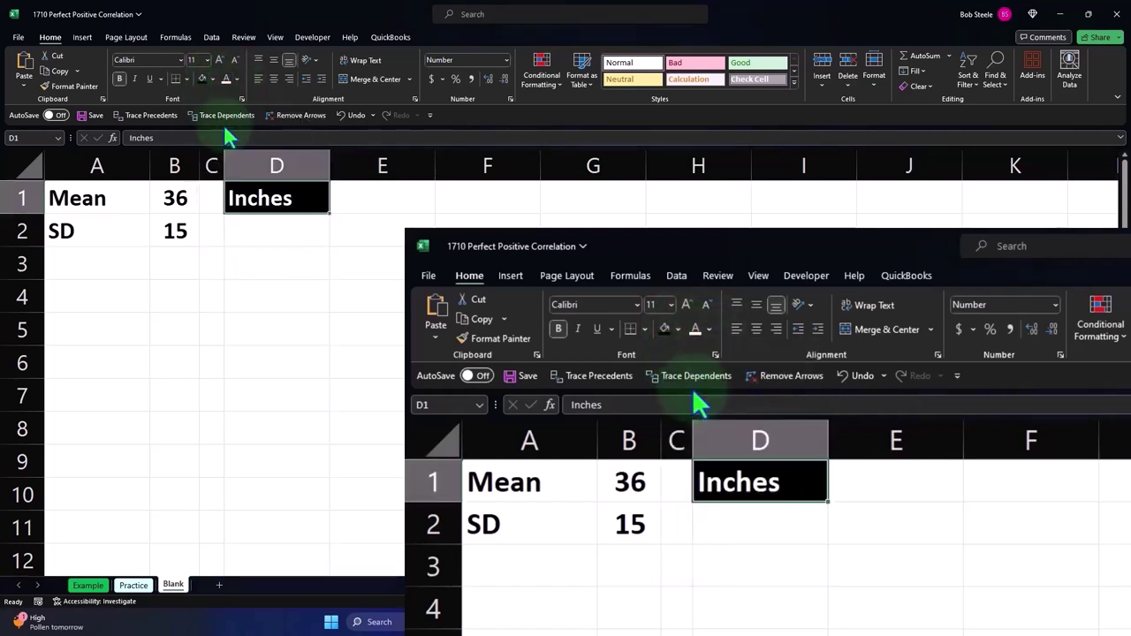
click(274, 79)
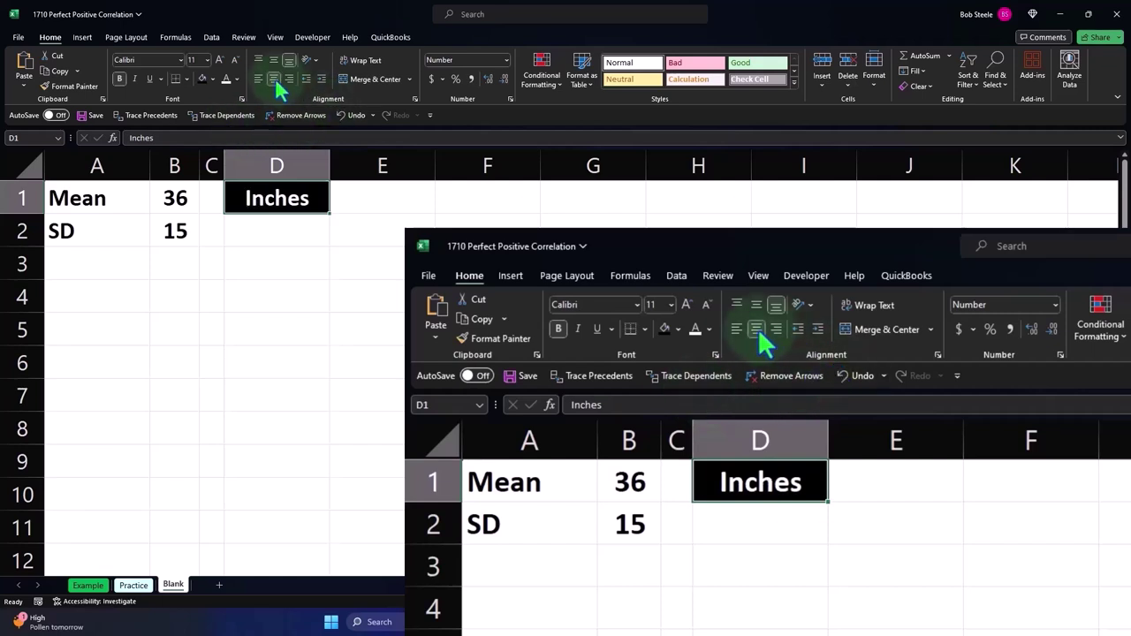
click(270, 225)
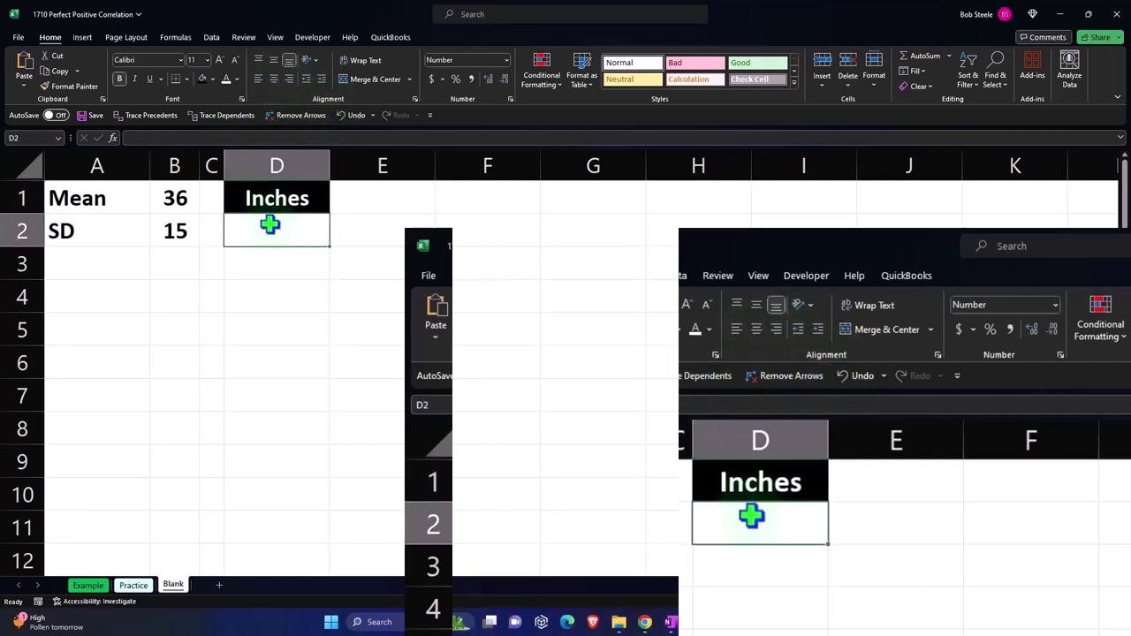
Turn on the Analysis ToolPak through File > Options > Add-ins.
click(212, 39)
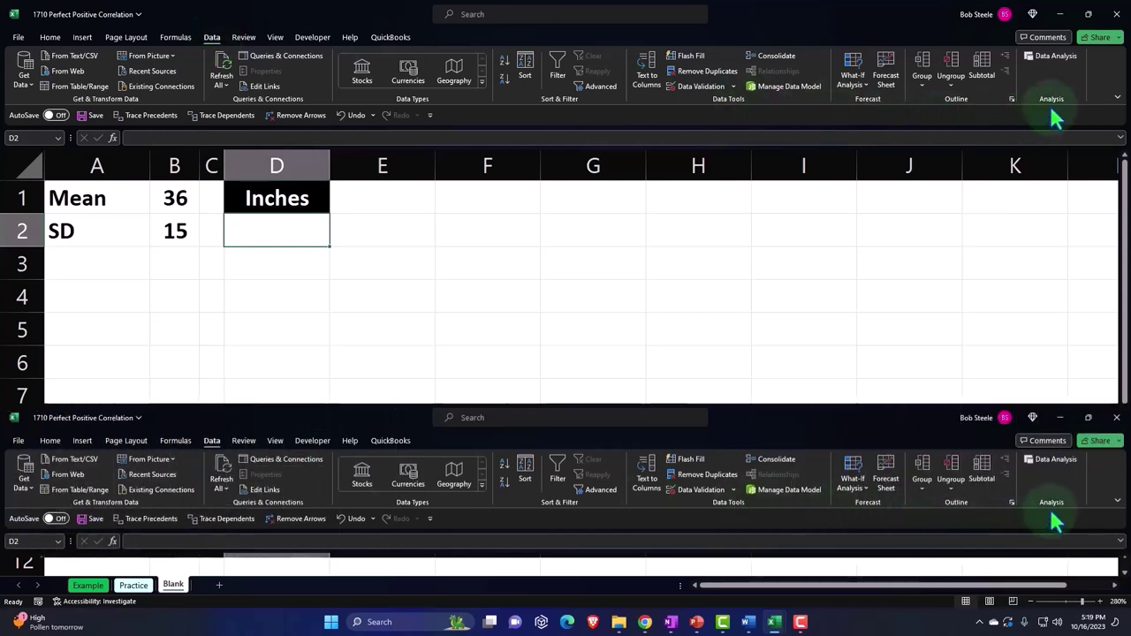
click(17, 37)
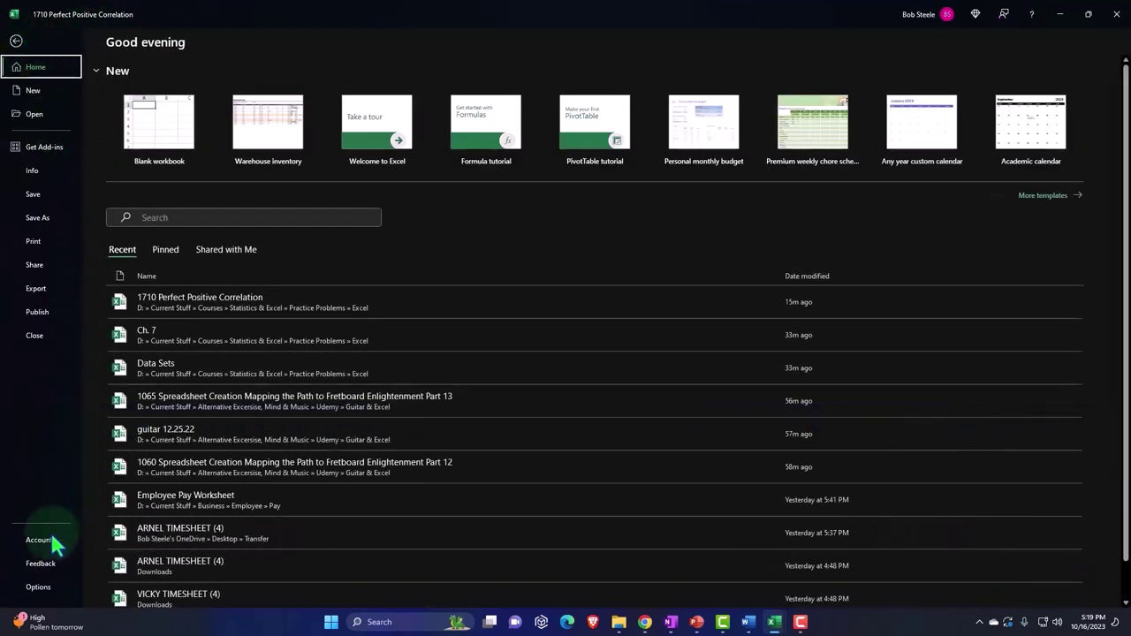
click(50, 590)
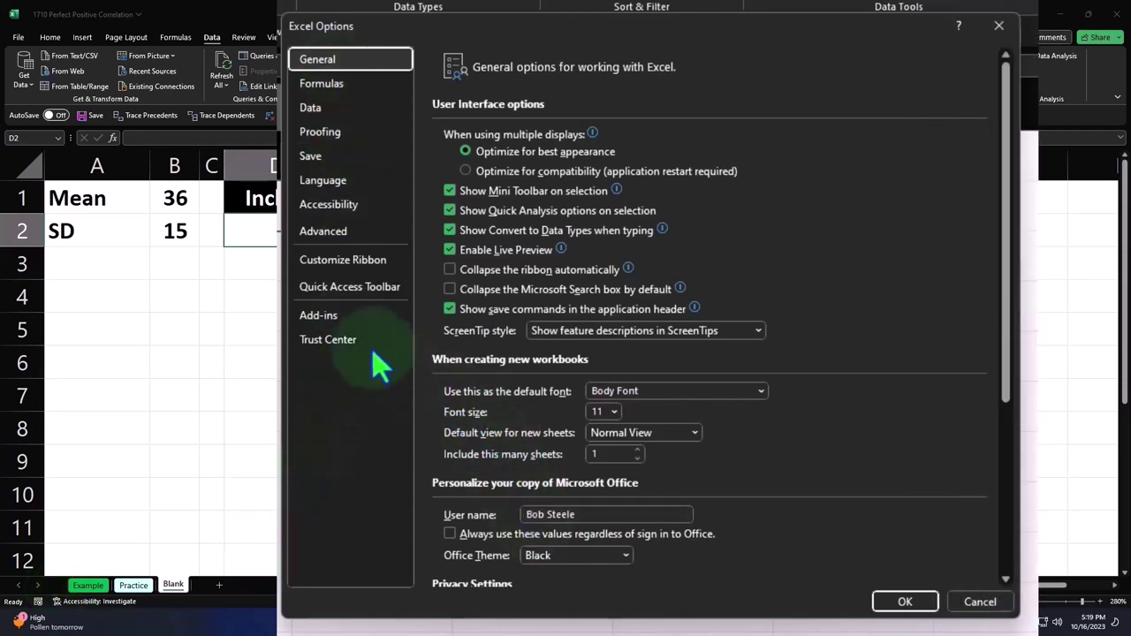
click(329, 318)
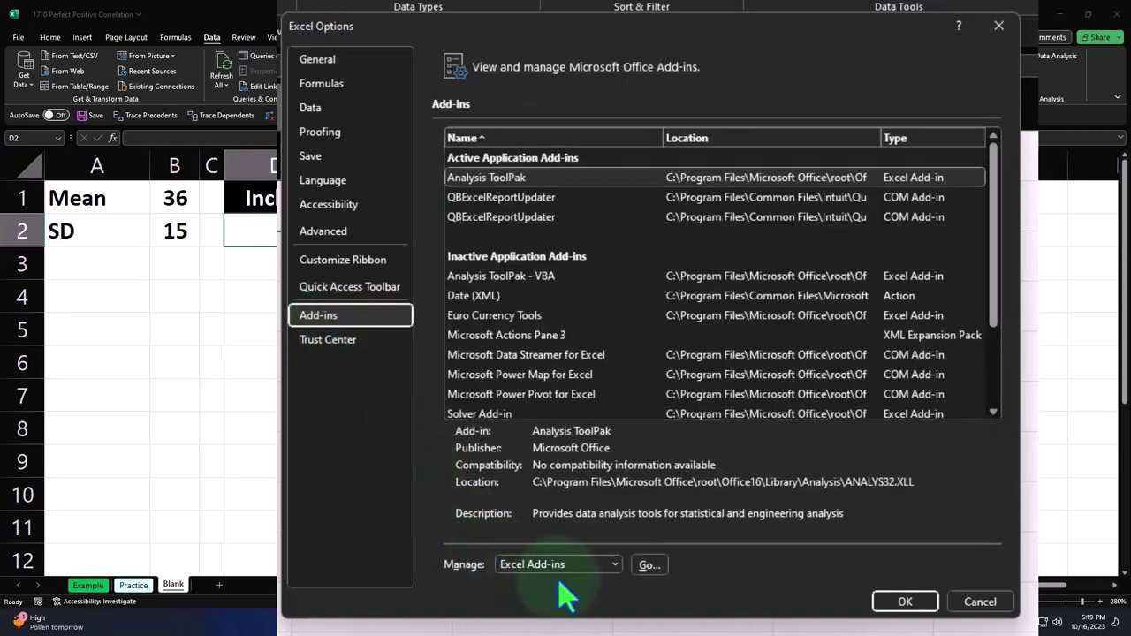
click(649, 566)
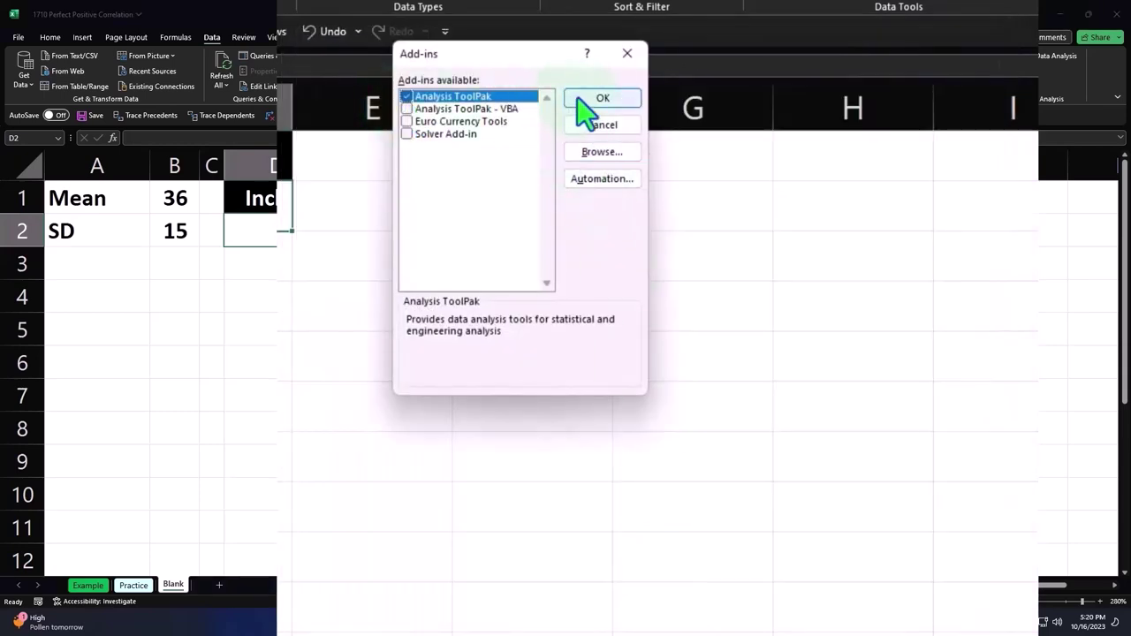
click(627, 54)
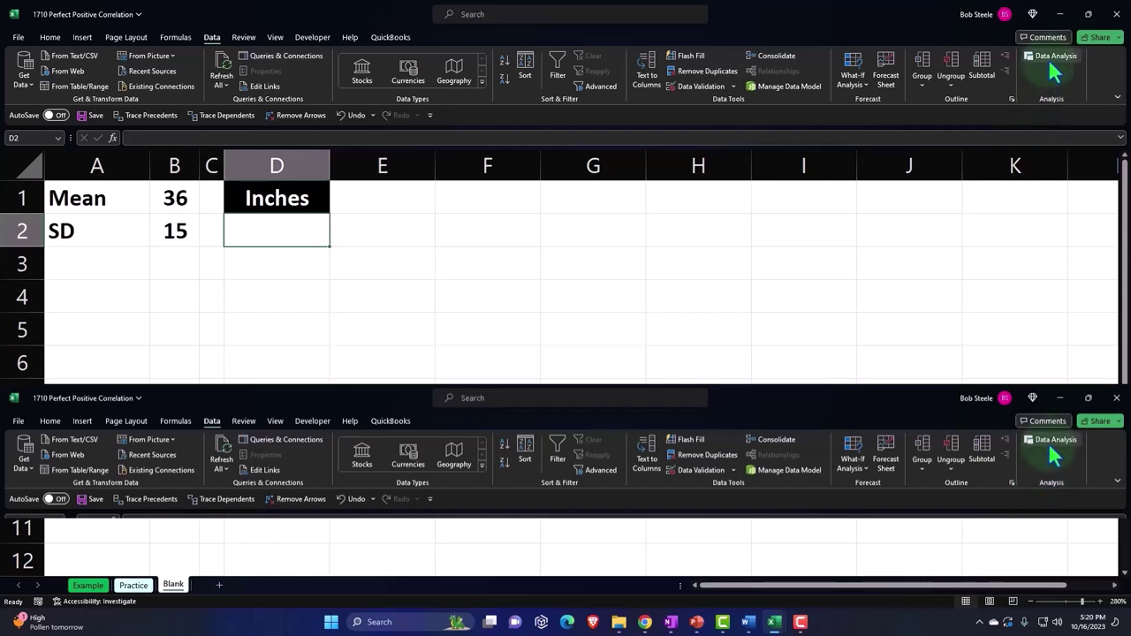
Choose Random Number Generation from the Data Analysis tools list.
click(1052, 60)
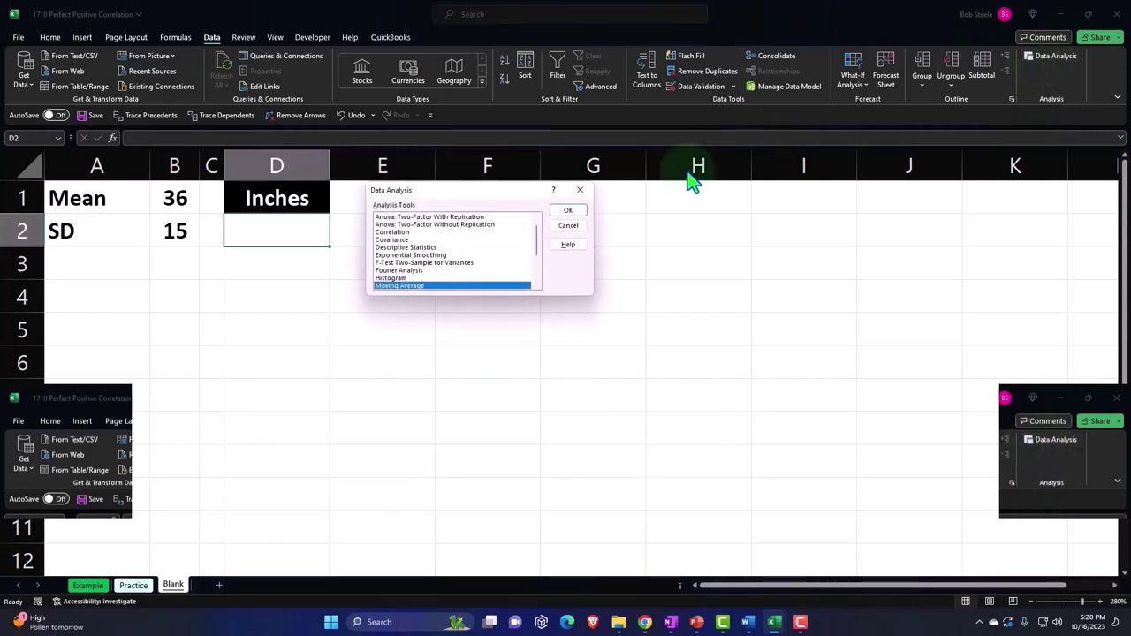
drag(467, 190, 565, 184)
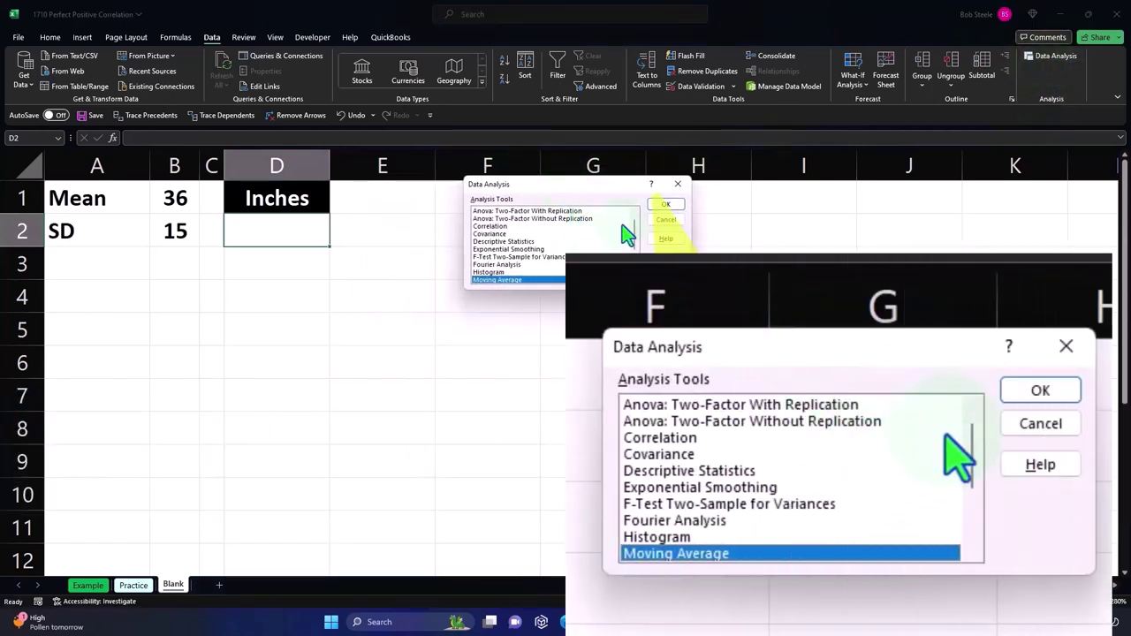
click(635, 278)
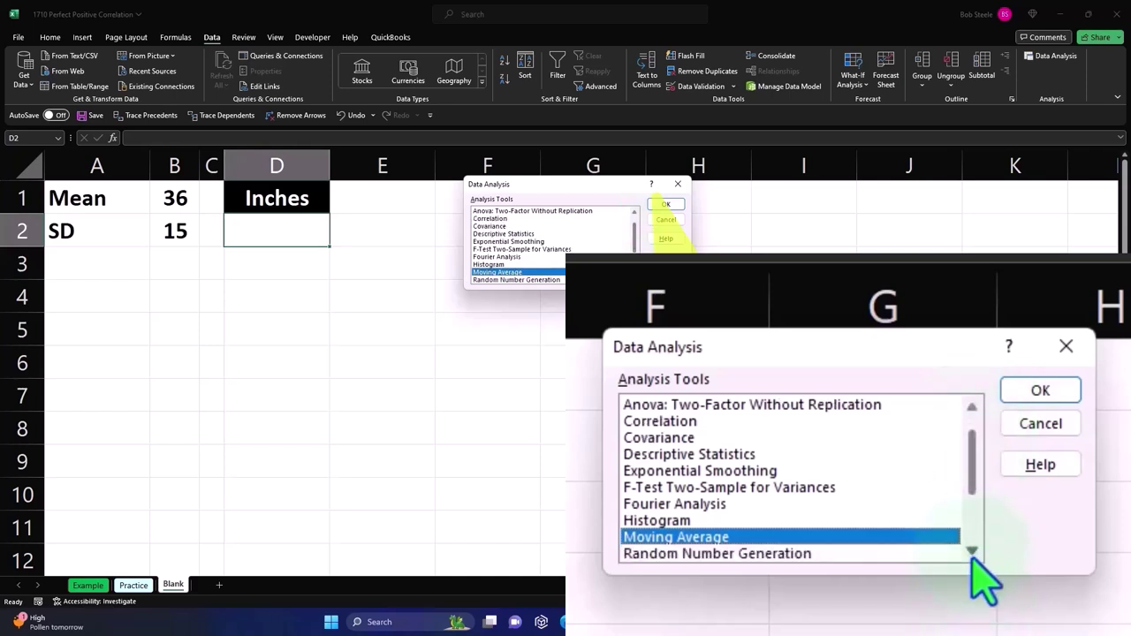
click(634, 280)
click(635, 280)
click(564, 266)
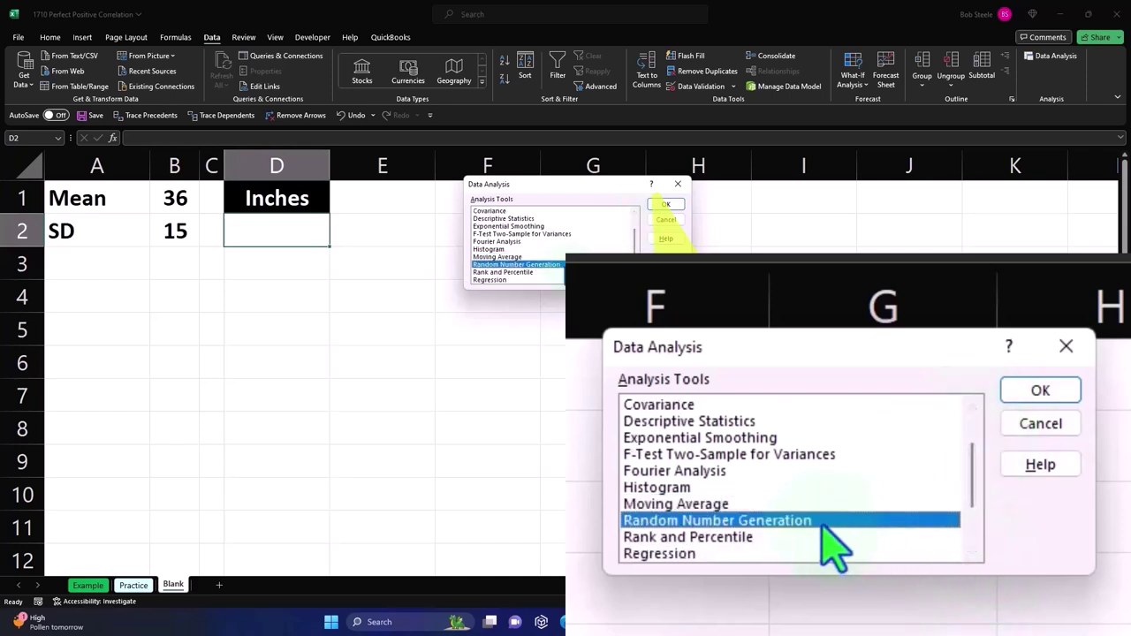
click(666, 204)
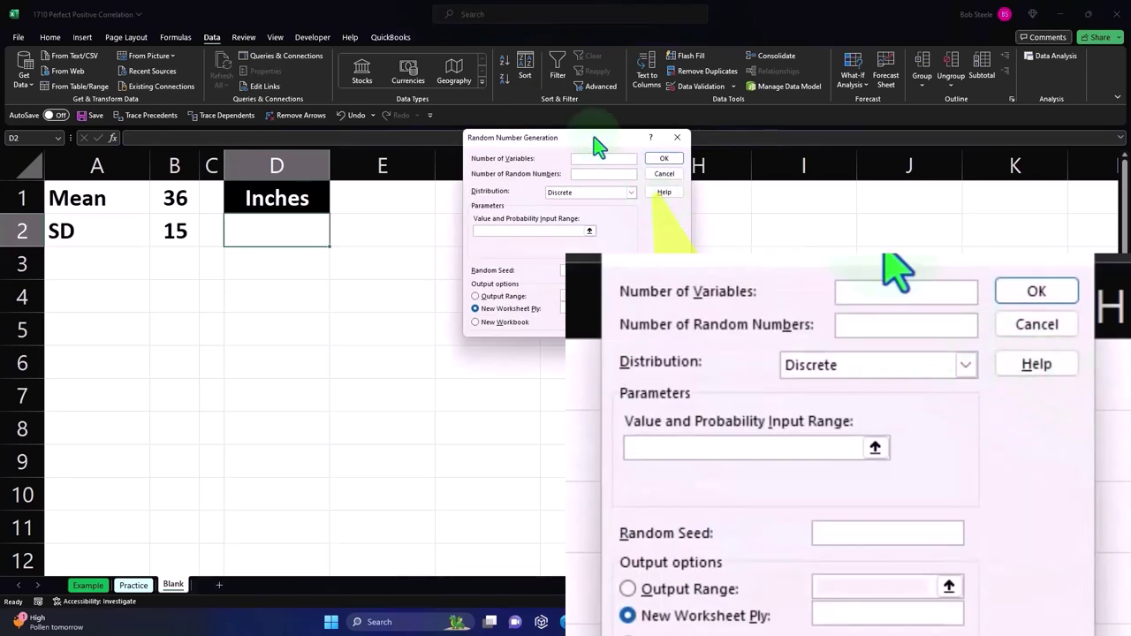
Set 1 variable, 310 random numbers, and a Normal distribution with mean 36 and SD 15.
text(1)
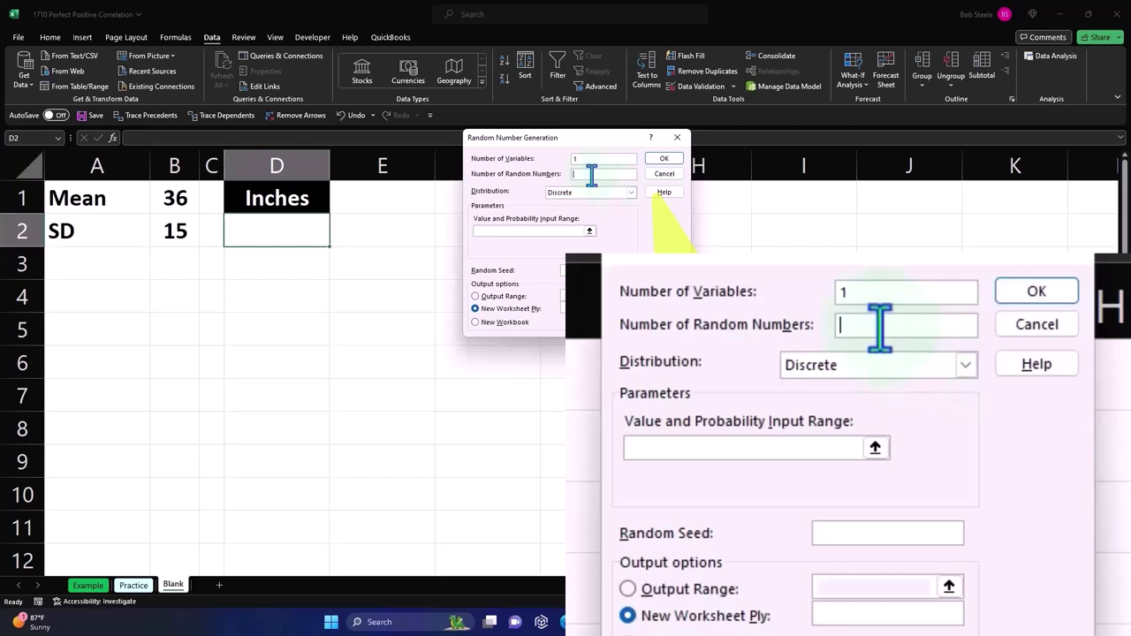
text(3)
text(10)
key(Tab)
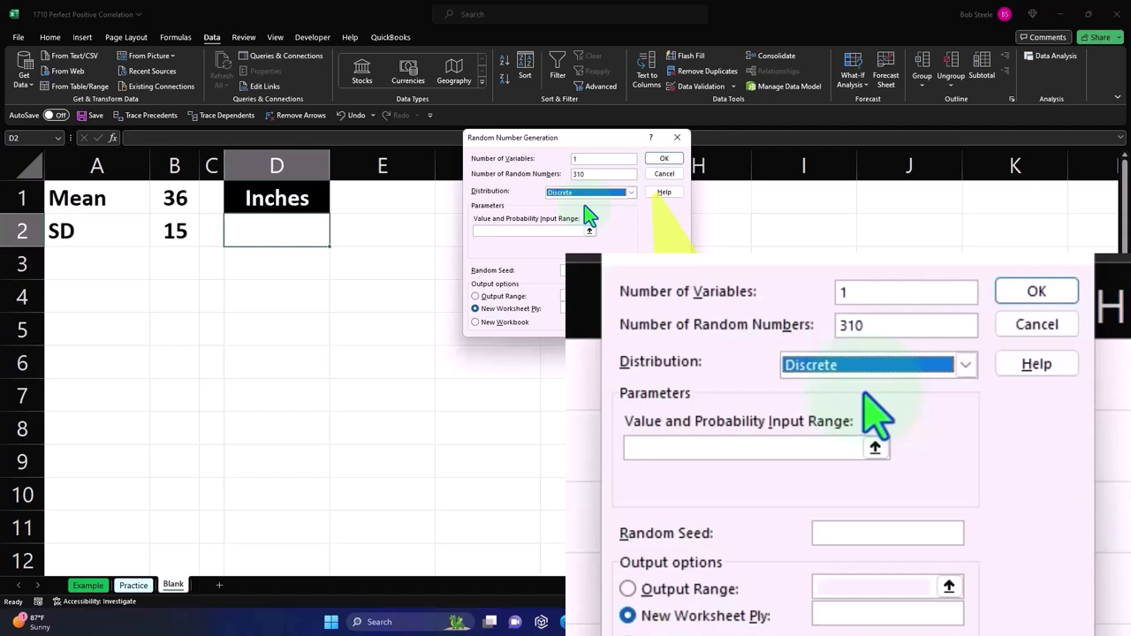
click(632, 192)
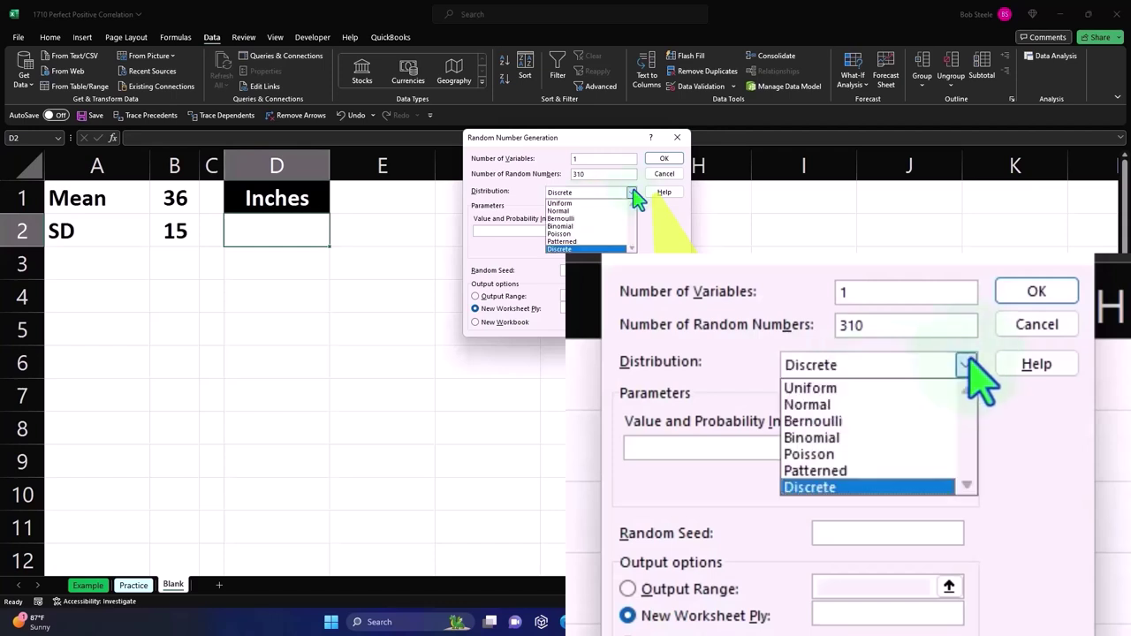
click(631, 248)
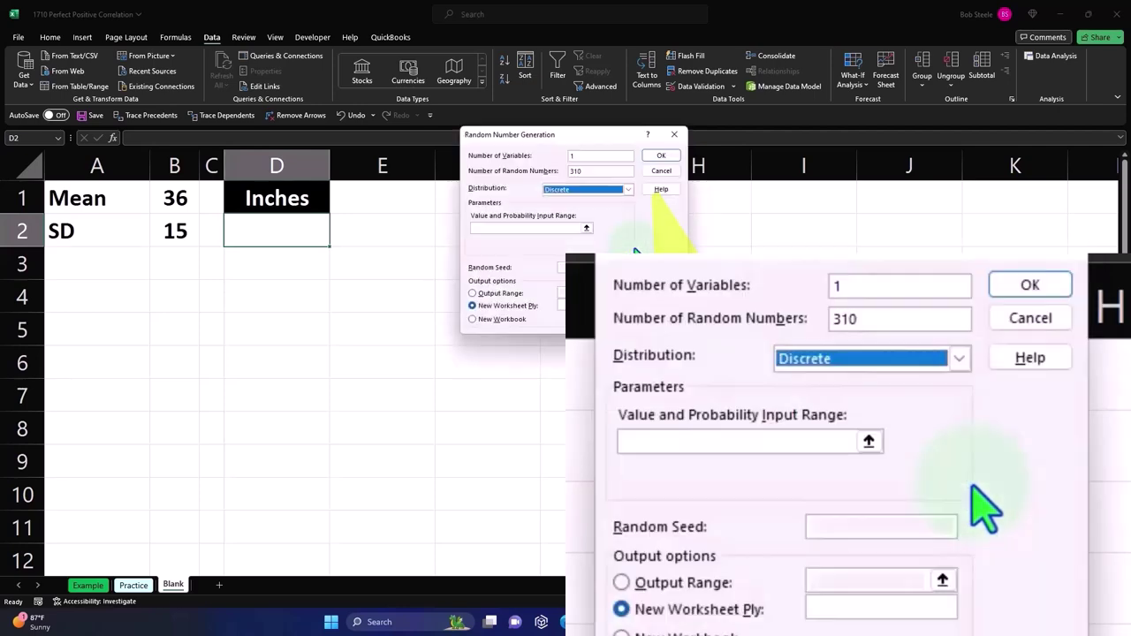
click(627, 191)
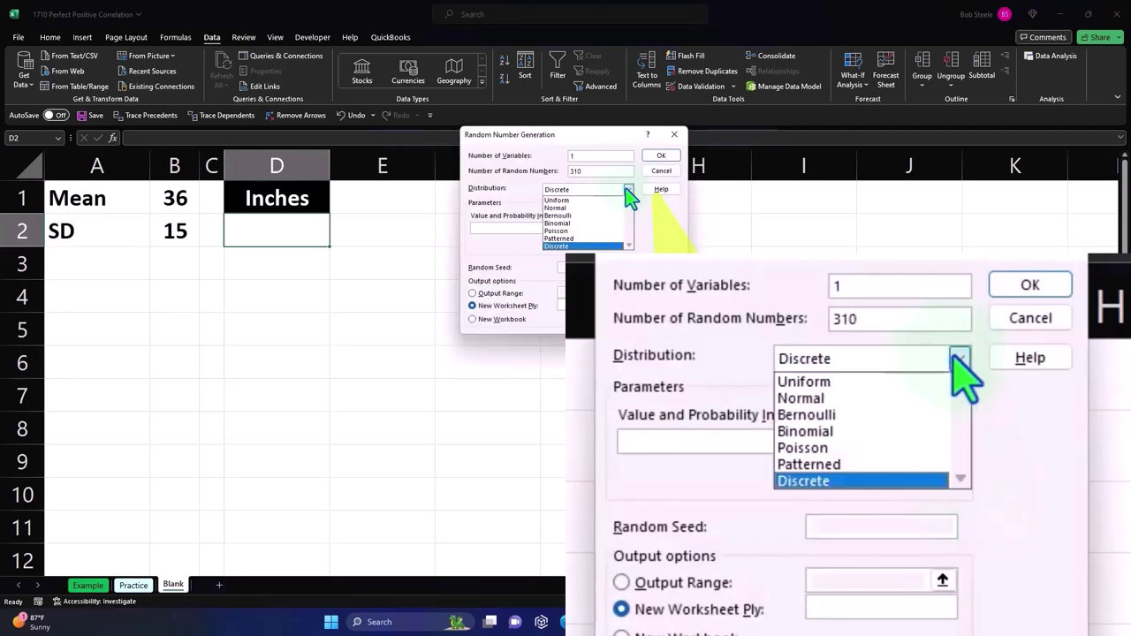
click(619, 209)
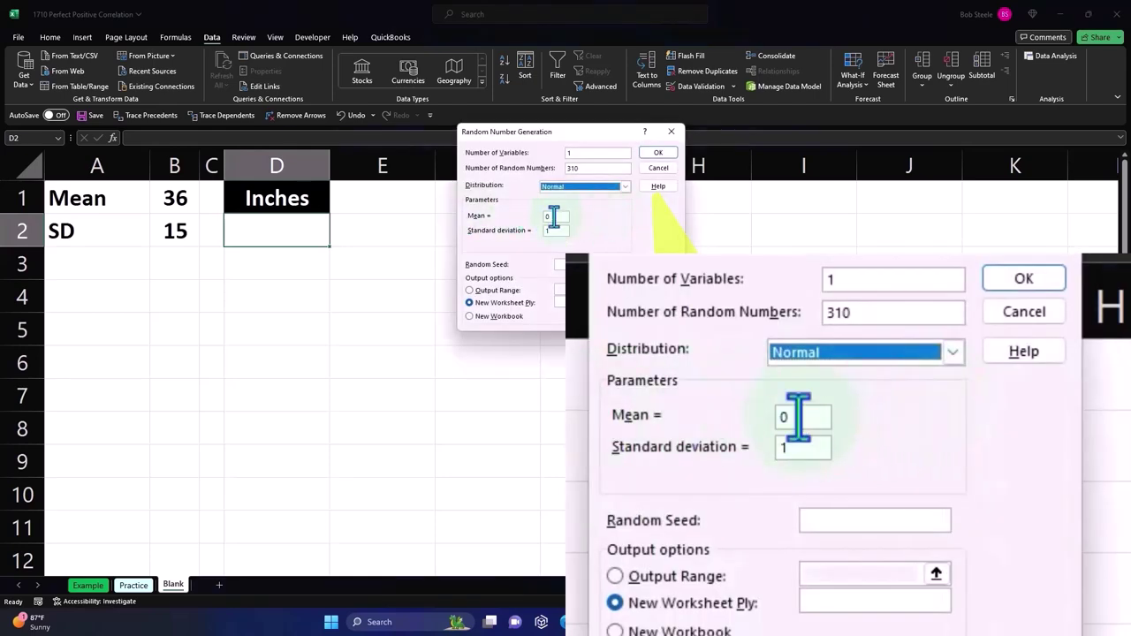
click(552, 218)
key(BackSpace)
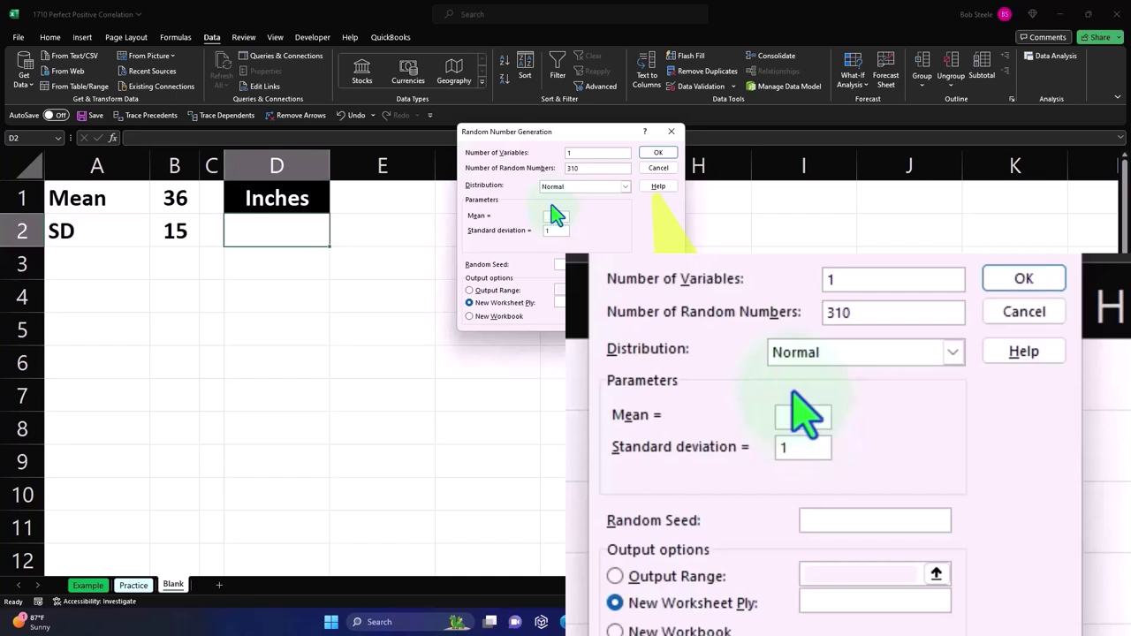
text(36)
click(557, 232)
key(BackSpace)
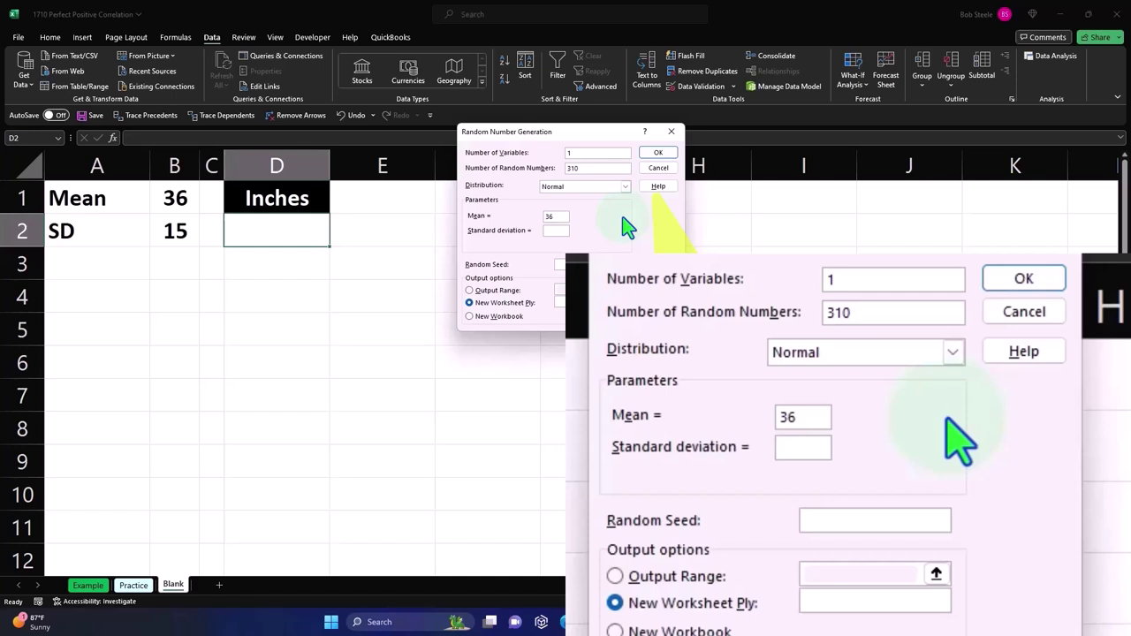
text(15)
key(Tab)
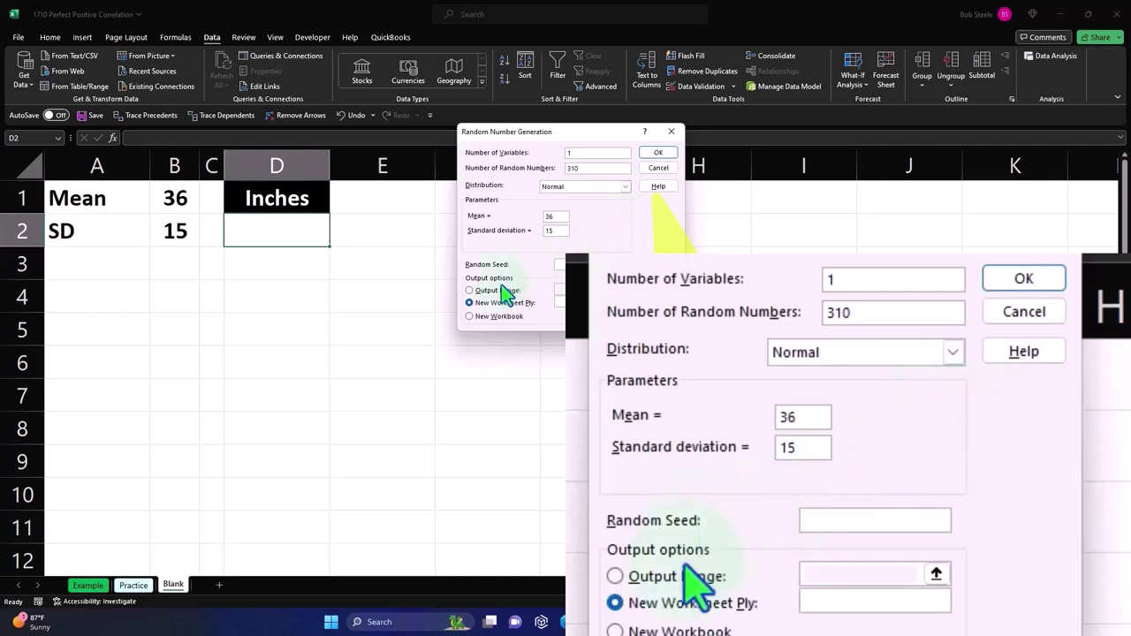
Set the output range to $D$2 and generate the random values.
click(469, 292)
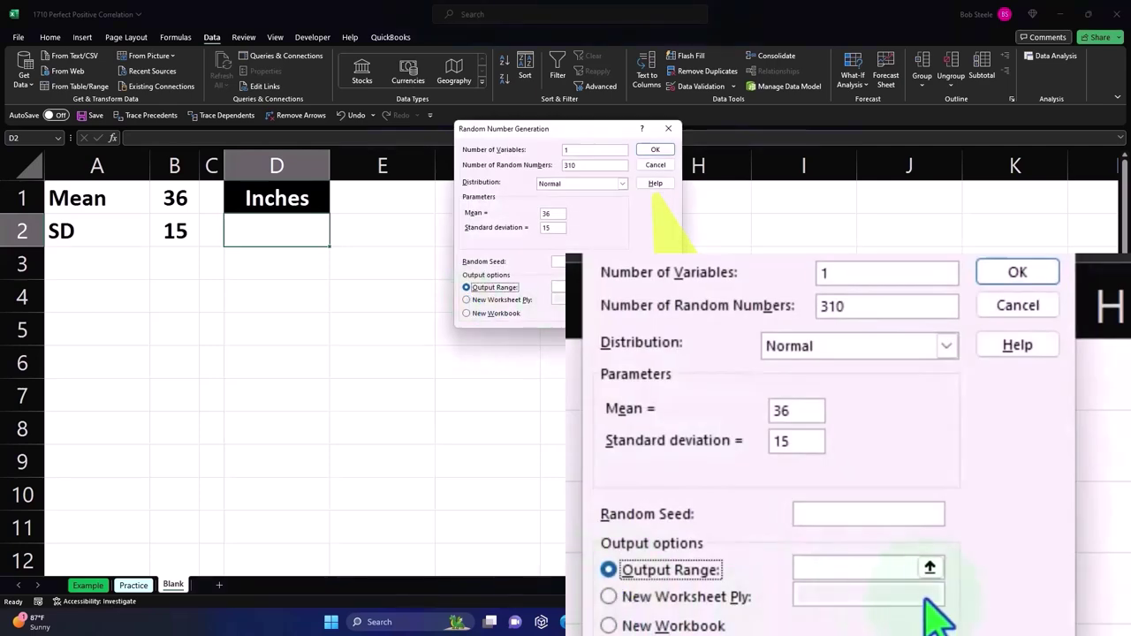
click(615, 287)
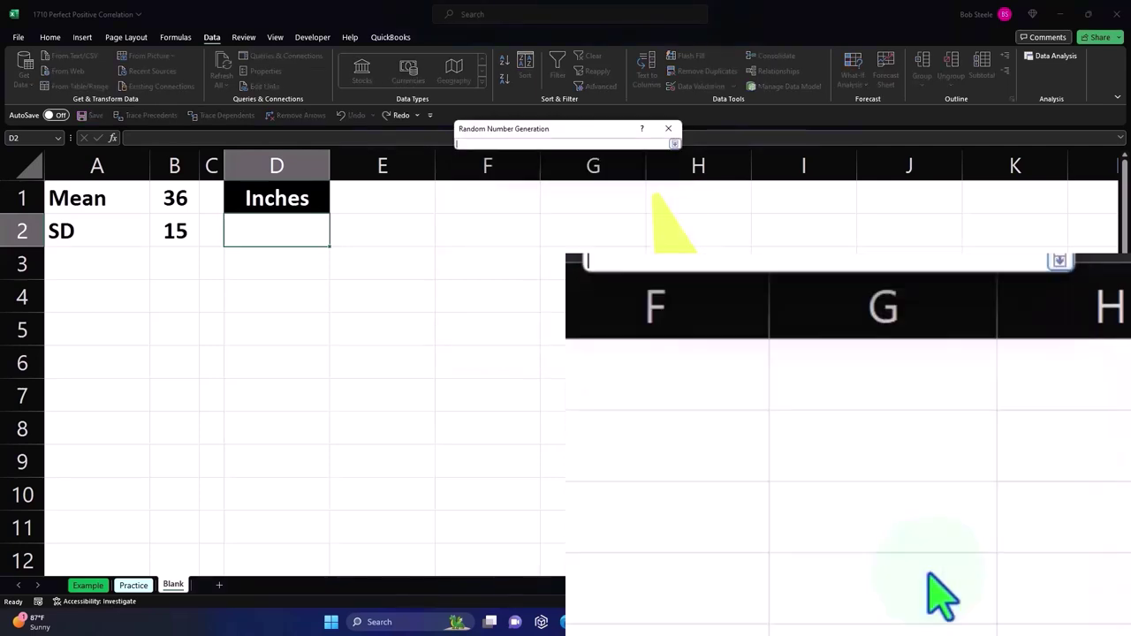
click(298, 234)
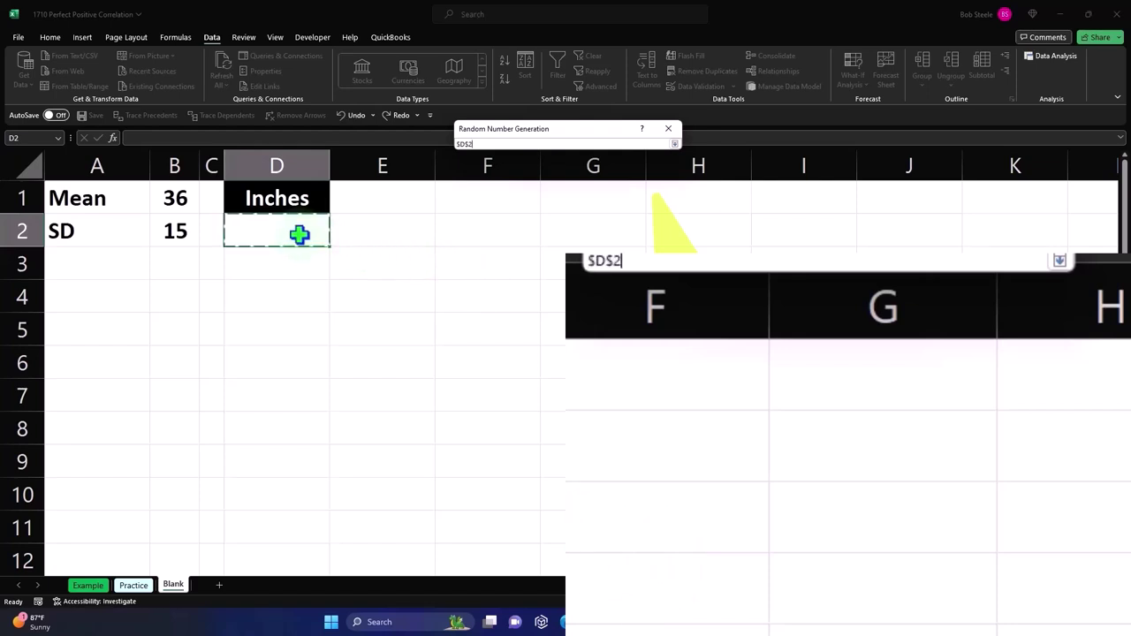
click(674, 144)
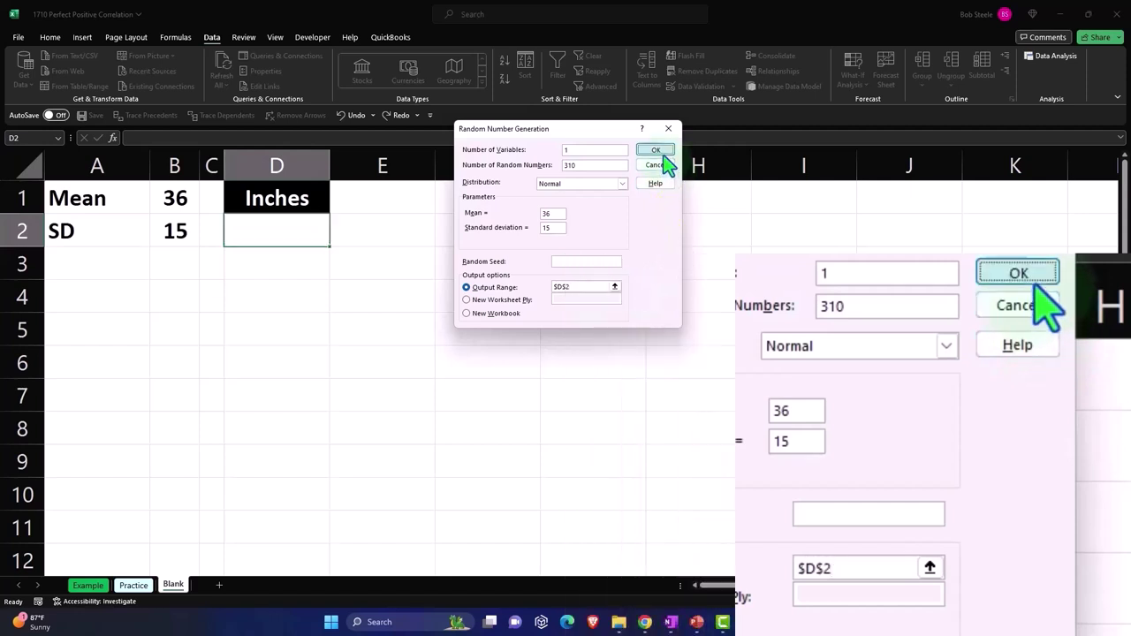
click(658, 150)
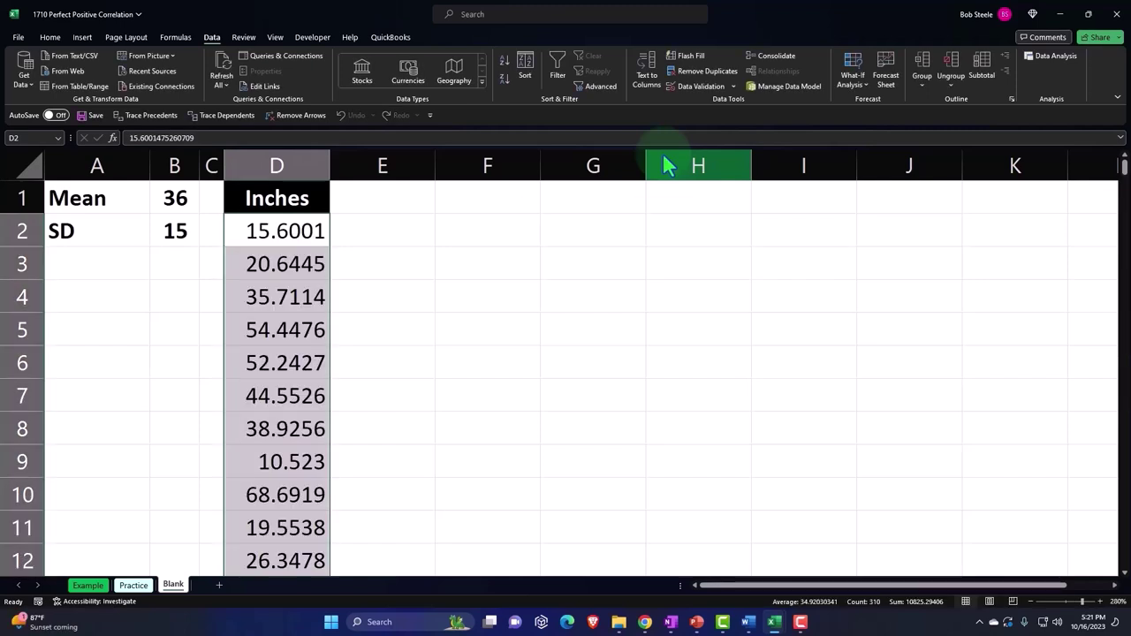
Enter the header 'Inches Rounded' in cell E1.
click(402, 199)
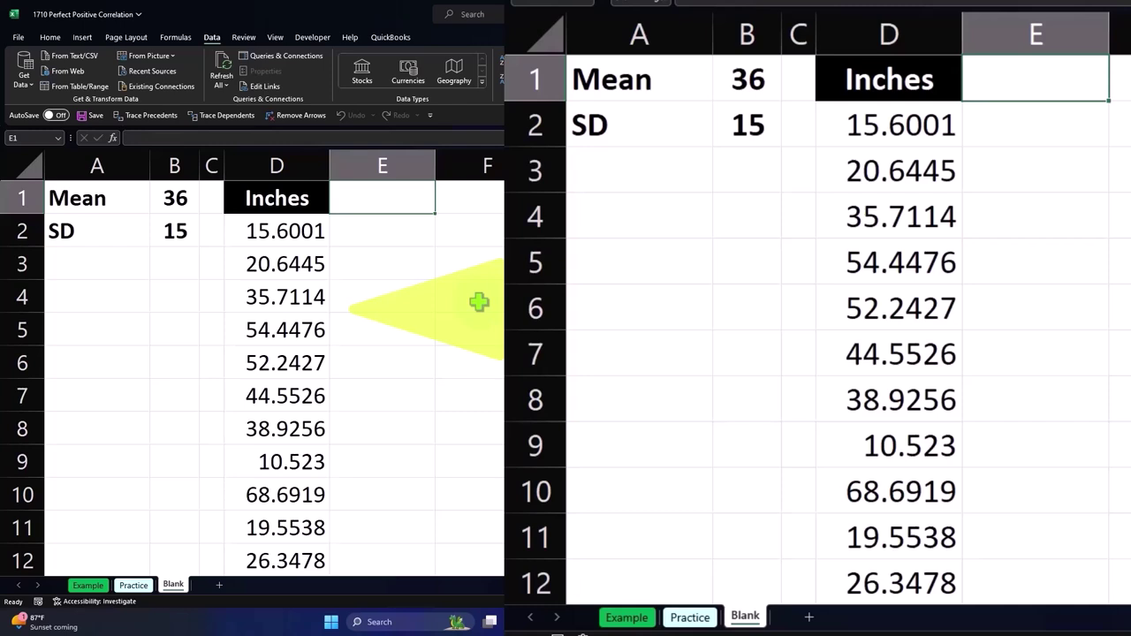
text(Inche)
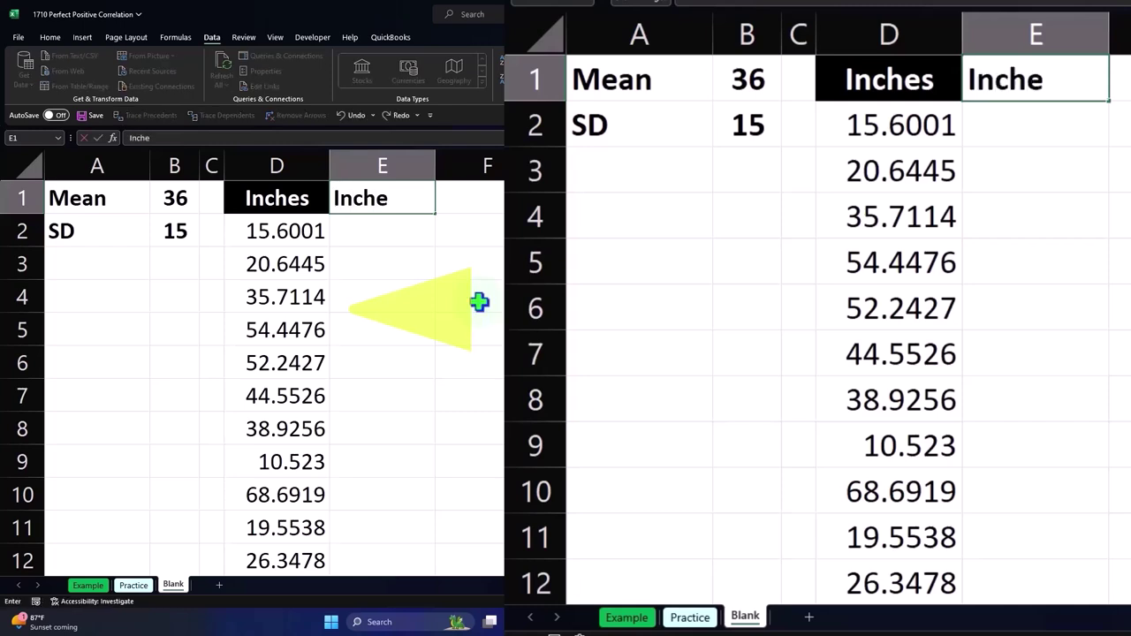
text(s Rou)
text(nde)
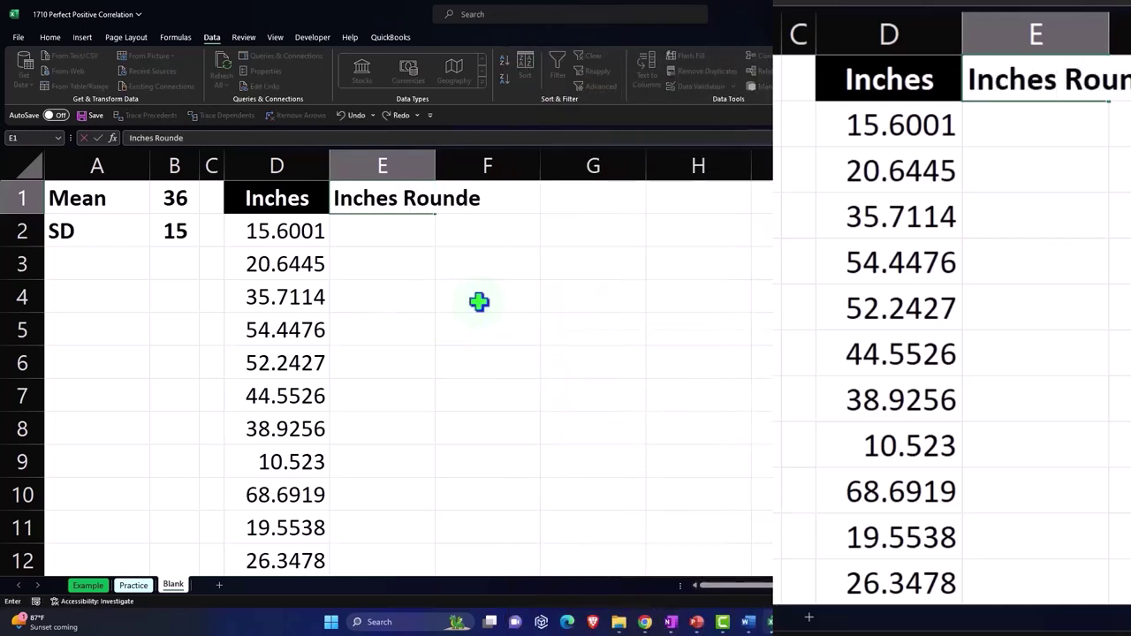
text(d)
key(Return)
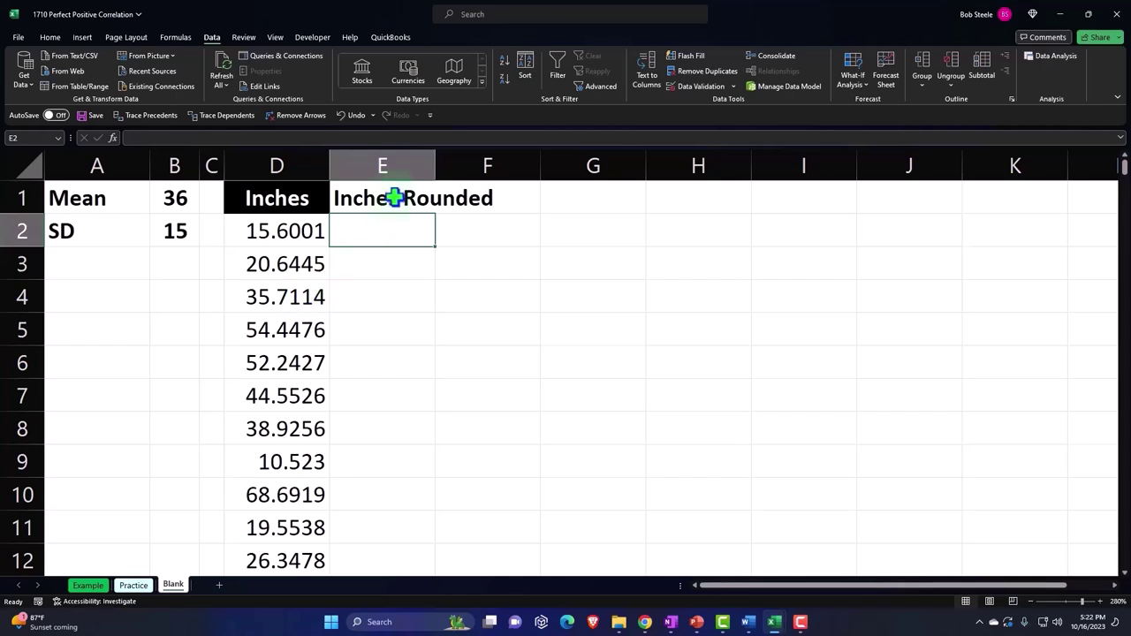
Give the E1 Inches Rounded header a black fill and white text, wrapped onto two centred lines.
click(397, 194)
click(507, 39)
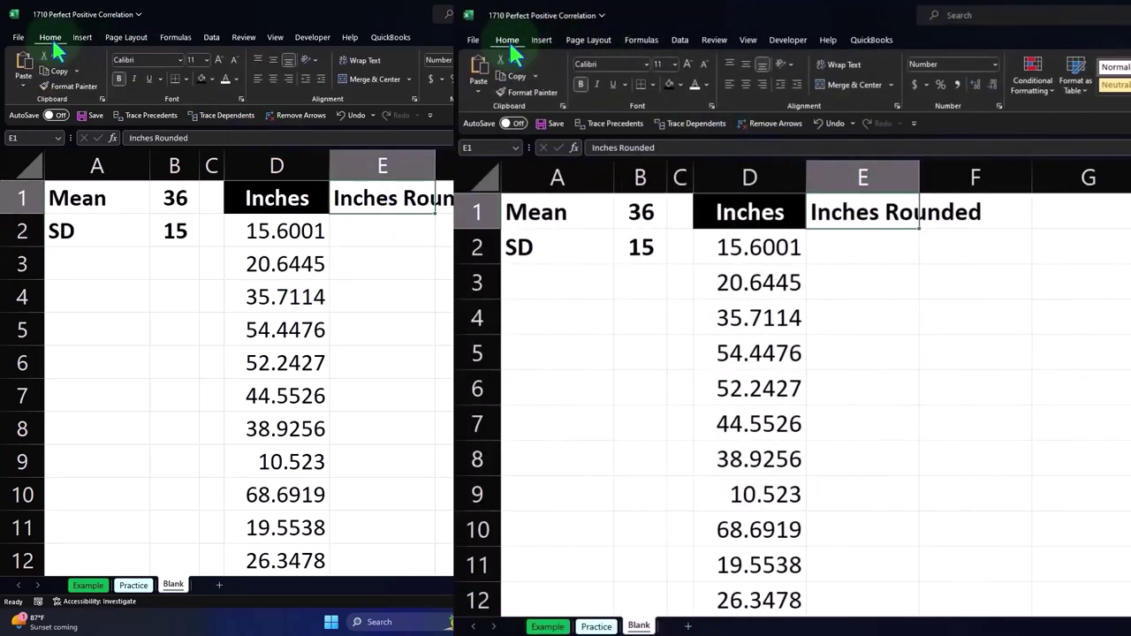
click(670, 85)
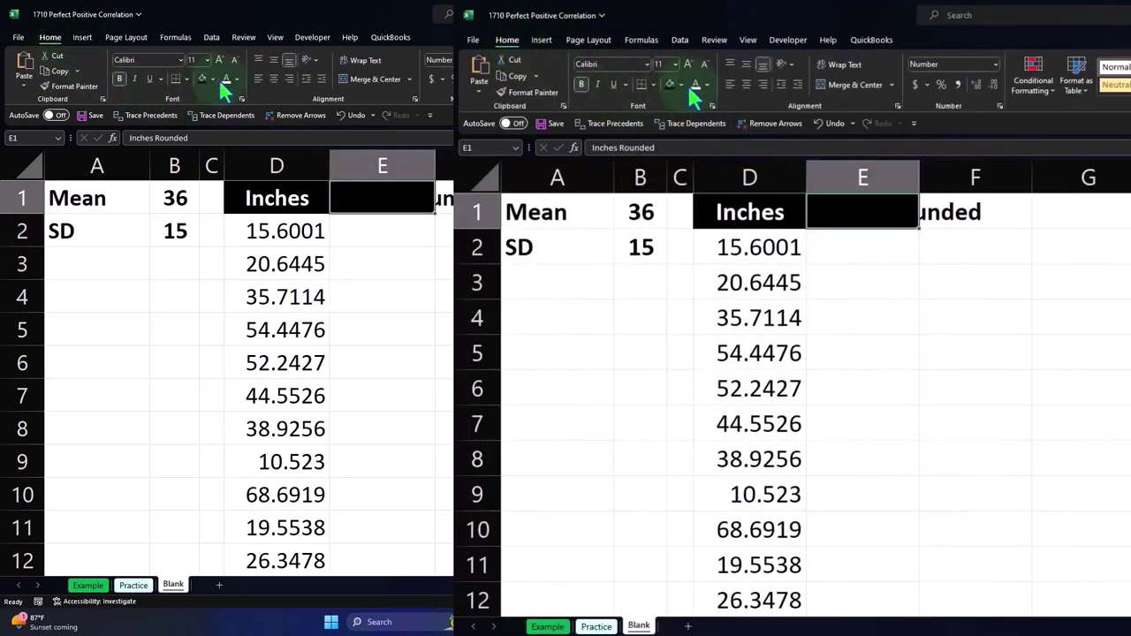
click(695, 85)
click(844, 64)
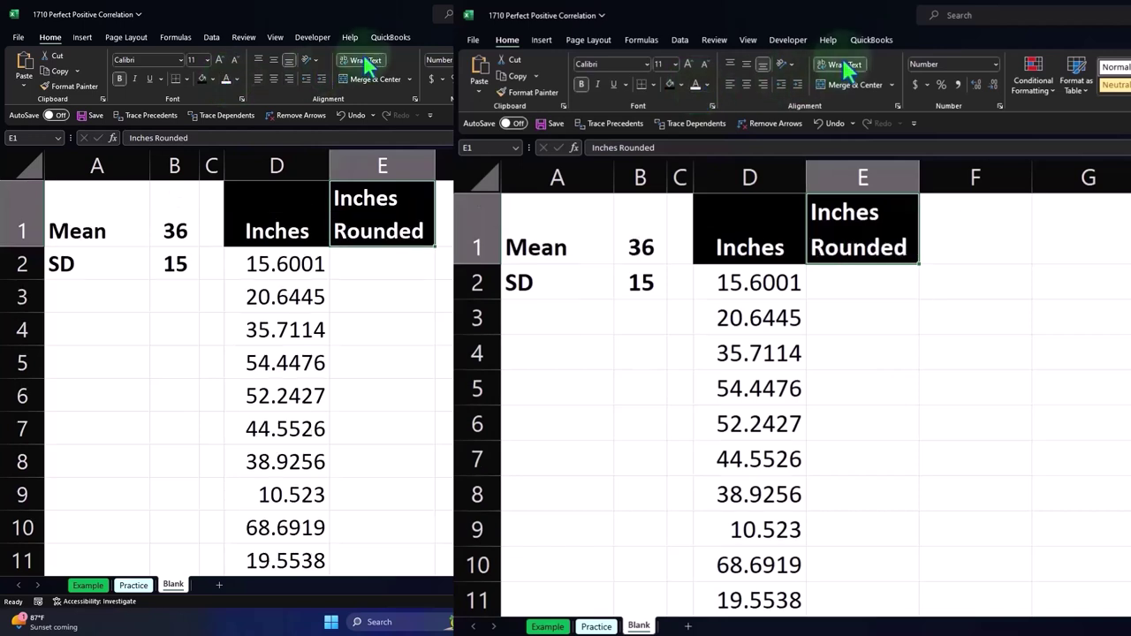
click(747, 85)
click(884, 291)
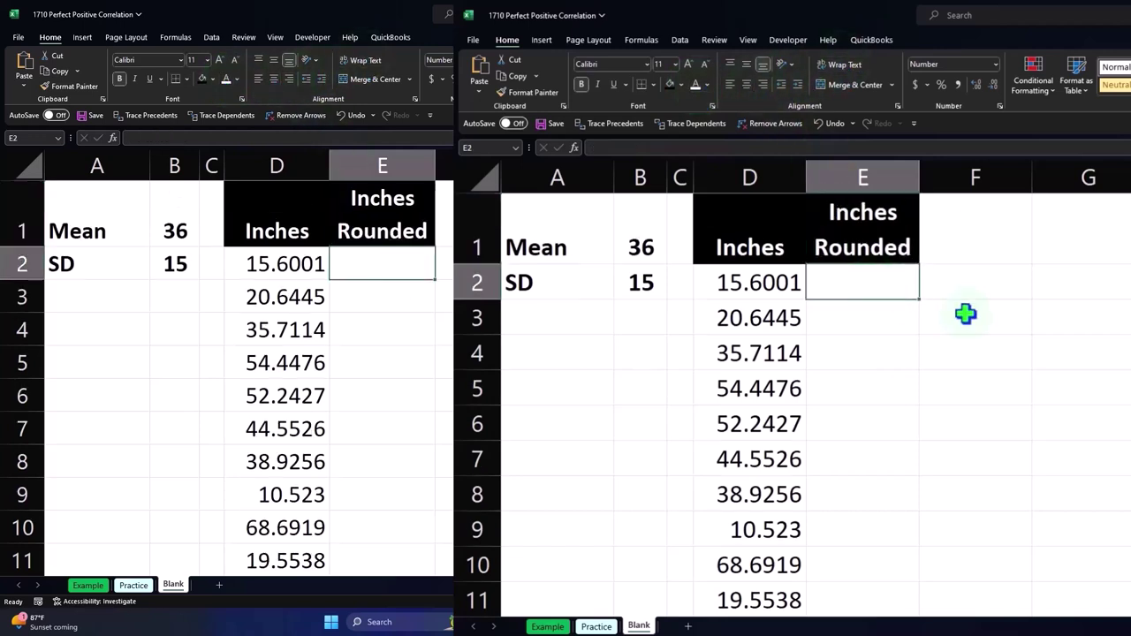
Enter =ROUND(D2,2) in E2 to round the first Inches value.
text(=)
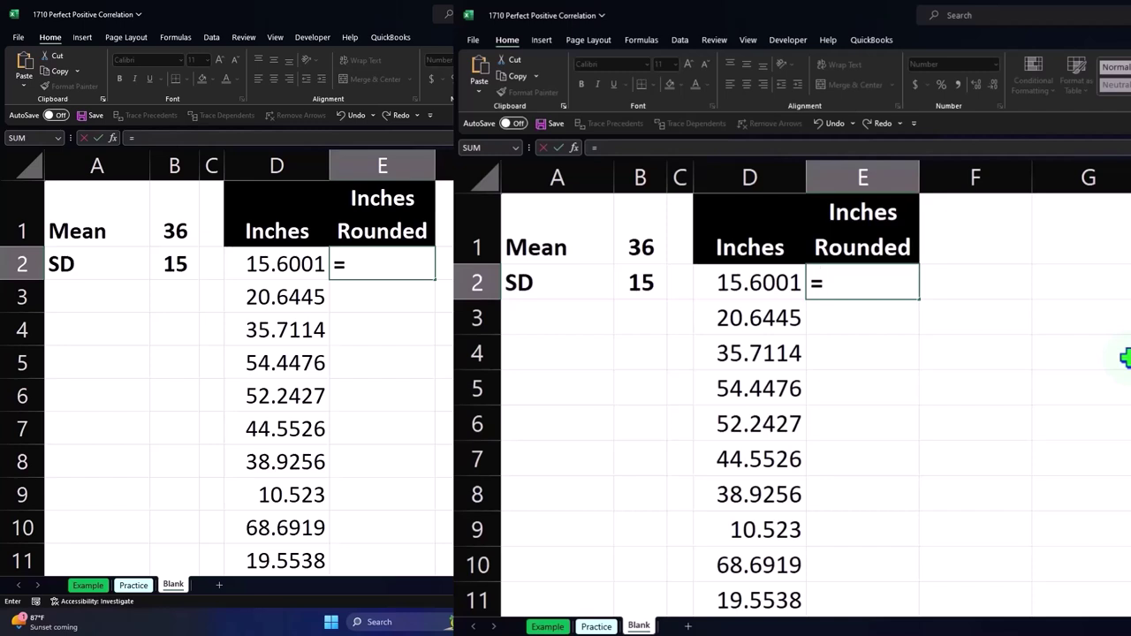
text(roun)
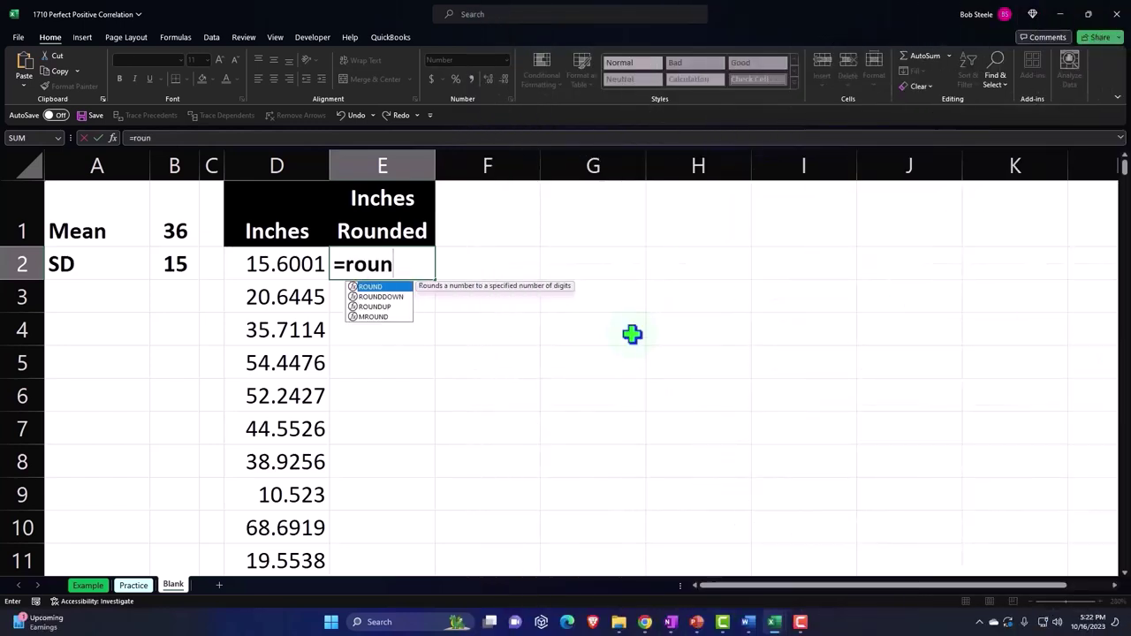
key(Tab)
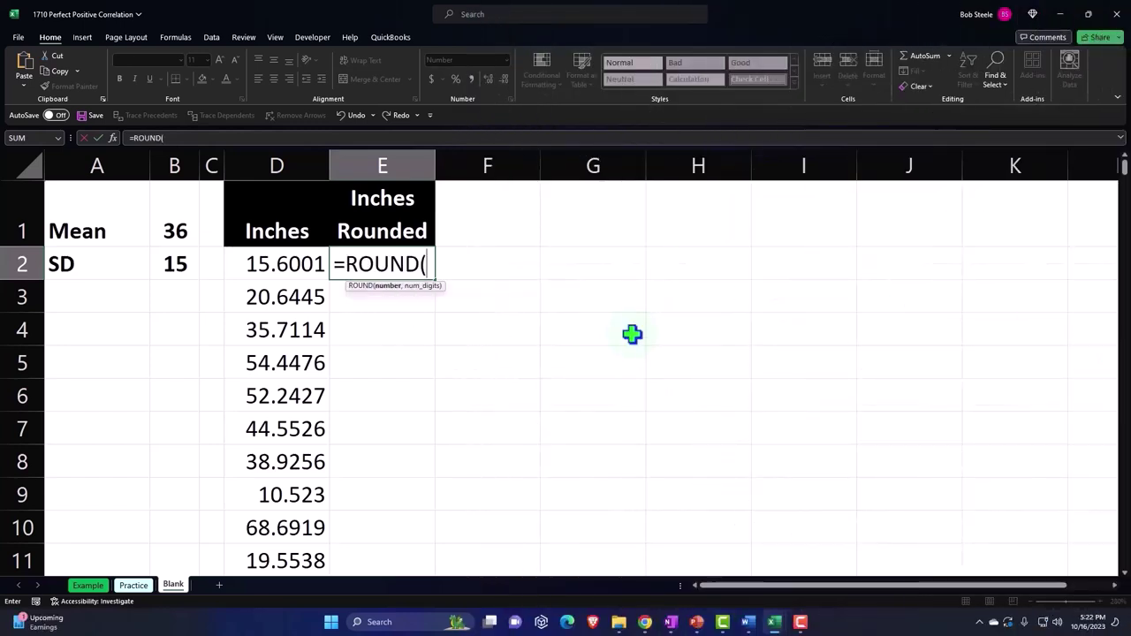
key(Left)
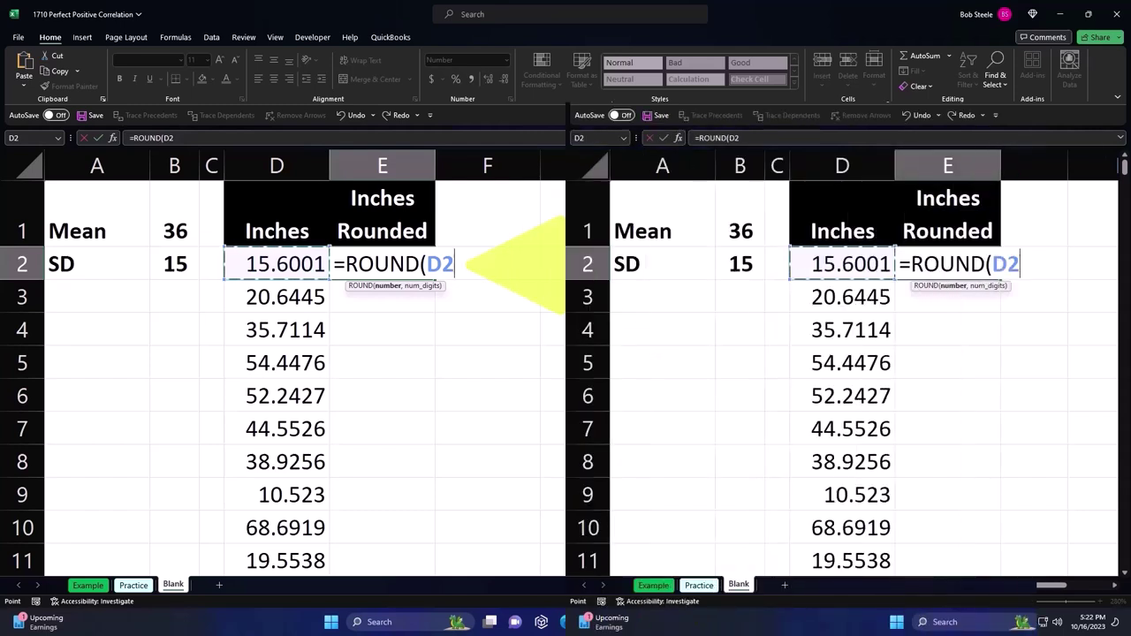
text(,2)
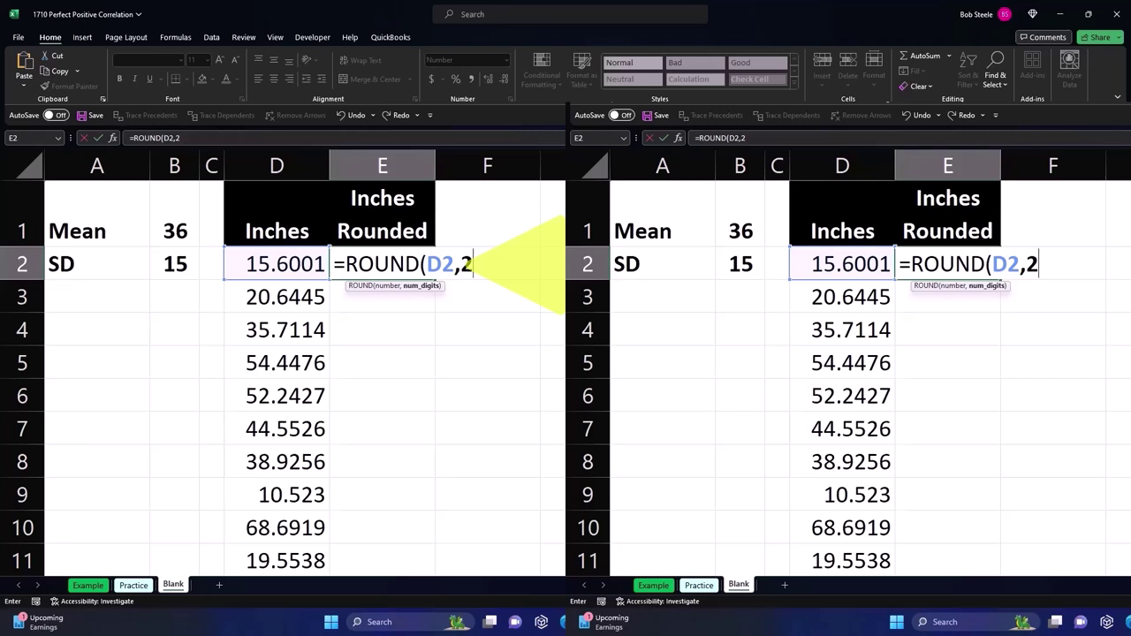
text())
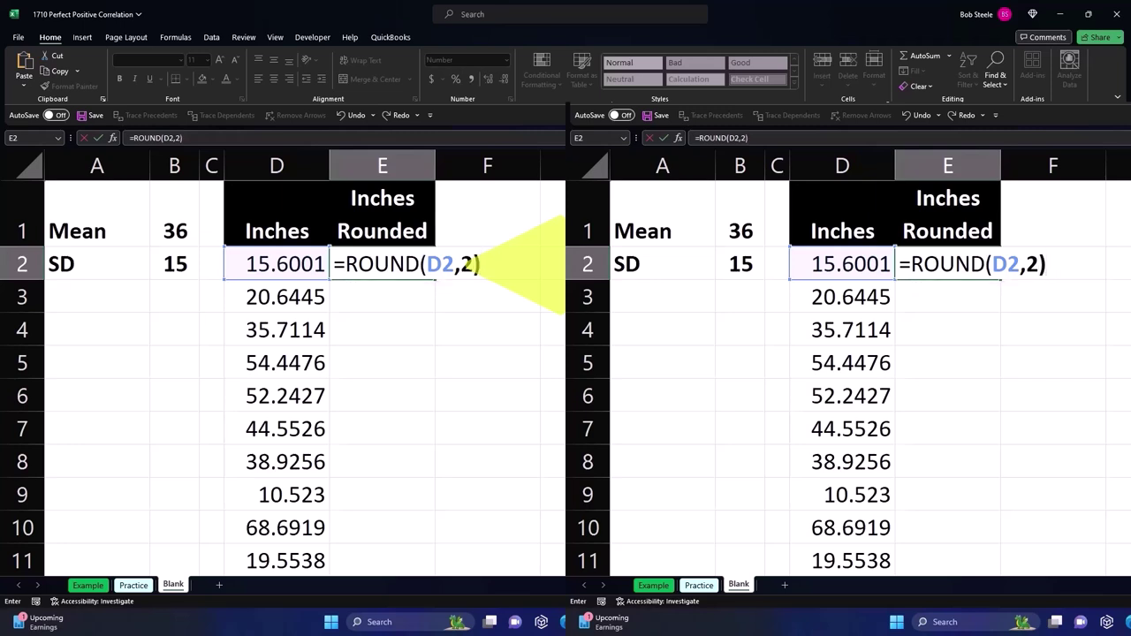
key(Return)
key(Up)
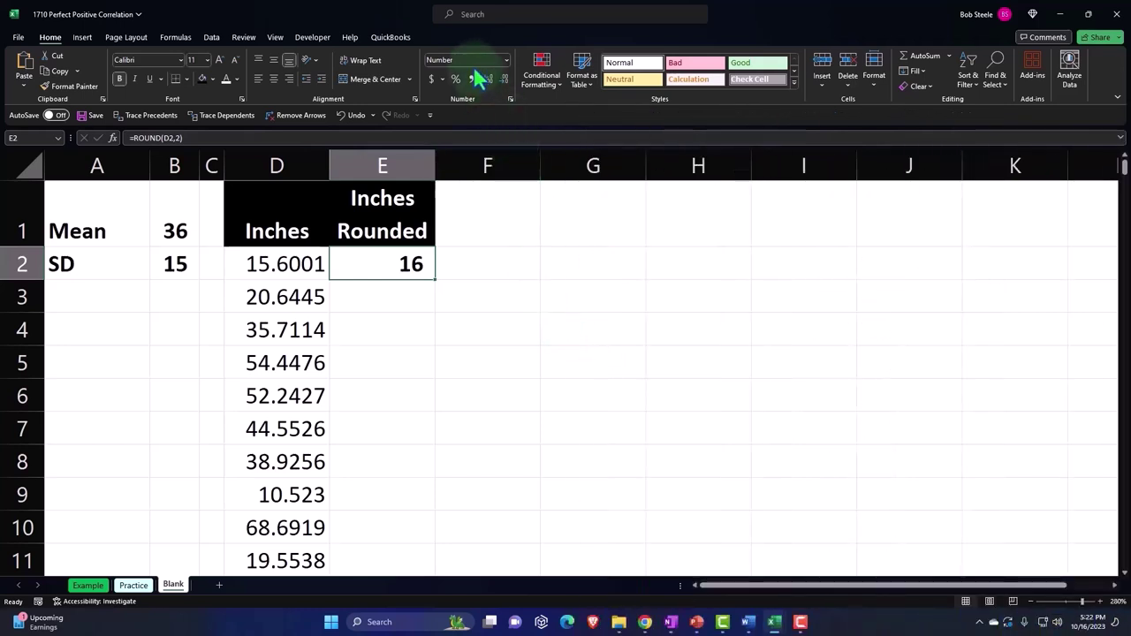
click(293, 257)
click(364, 264)
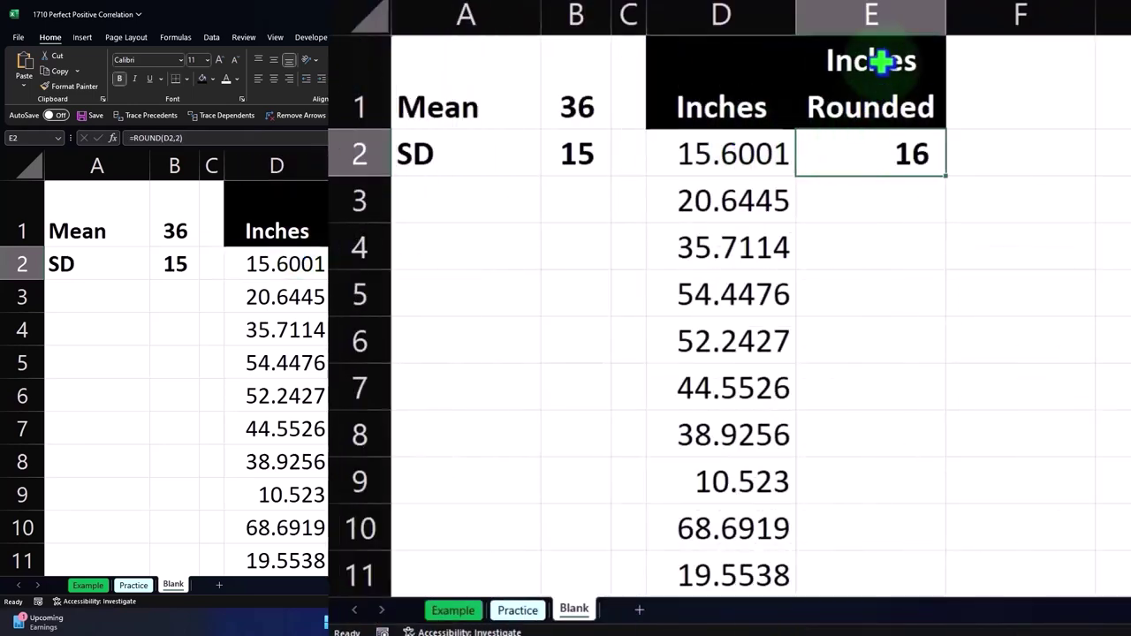
Fill the rounding formula down column E and check the values to the data's end.
double_click(949, 182)
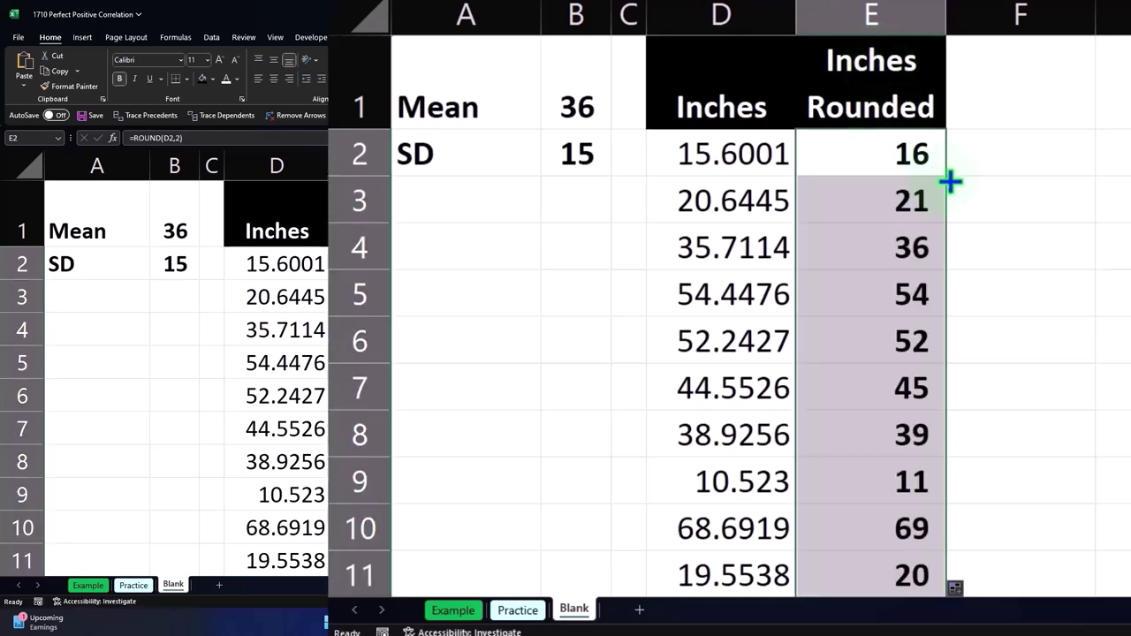
scroll(970, 263, down, 6)
scroll(970, 265, down, 10)
scroll(970, 265, down, 15)
scroll(969, 266, down, 9)
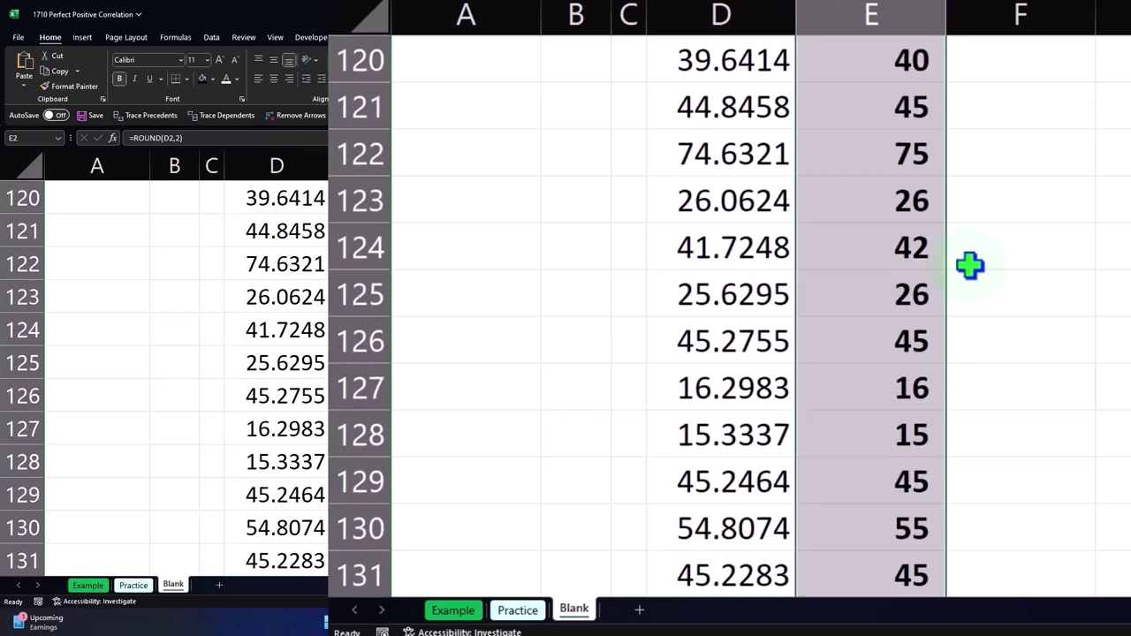
scroll(970, 265, down, 2)
scroll(970, 265, down, 5)
scroll(969, 266, up, 7)
scroll(970, 265, up, 10)
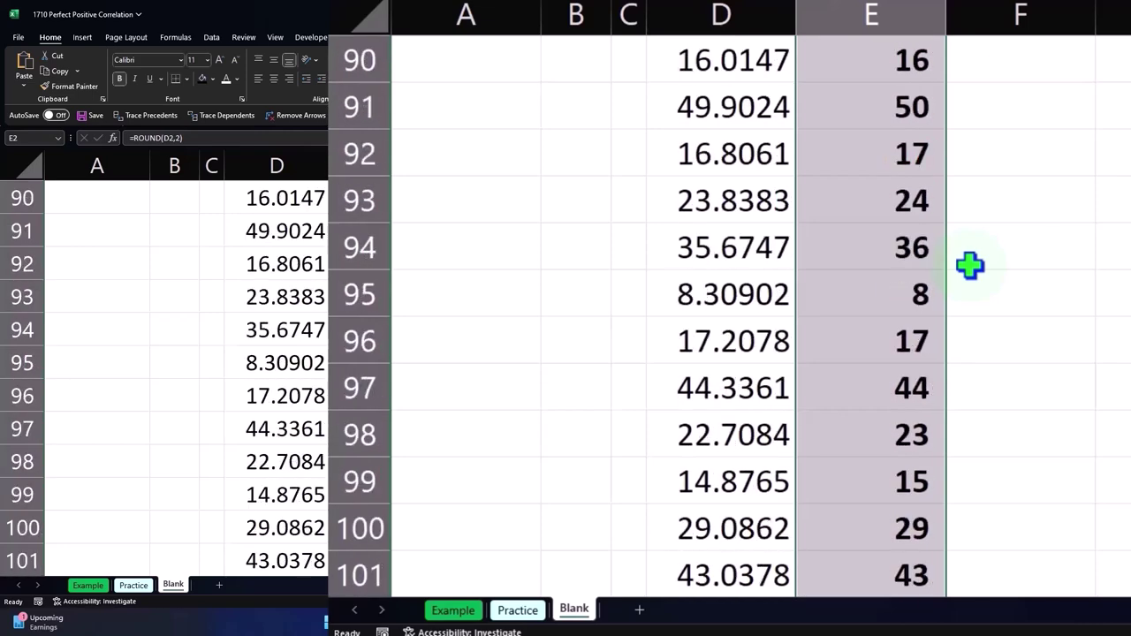
scroll(970, 265, down, 2)
scroll(970, 265, down, 1)
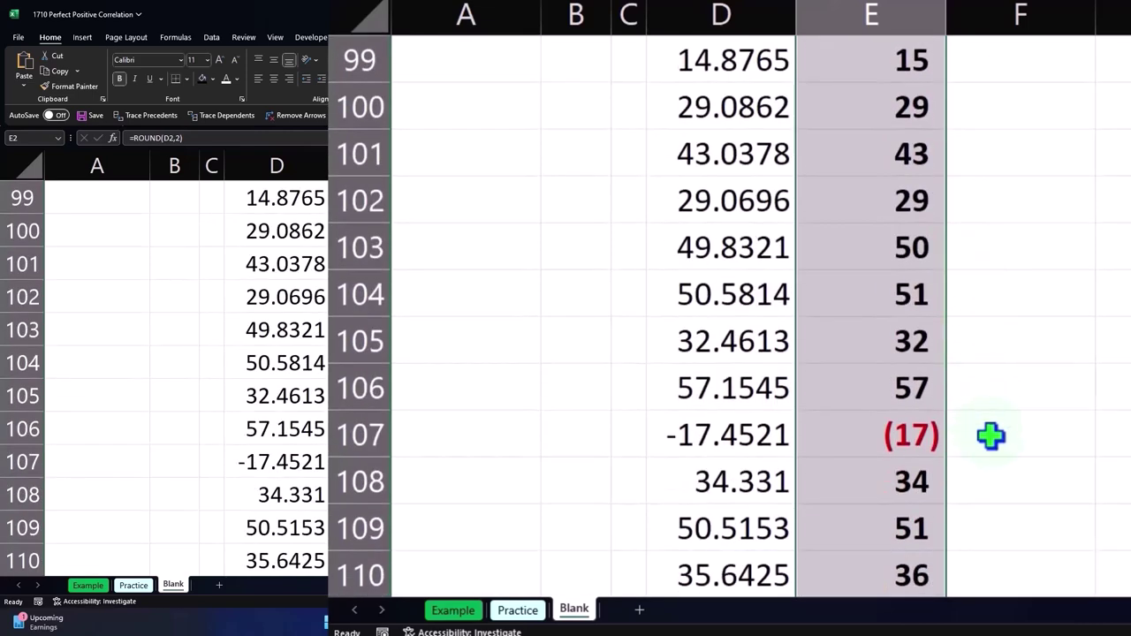
scroll(992, 434, down, 8)
scroll(992, 435, down, 7)
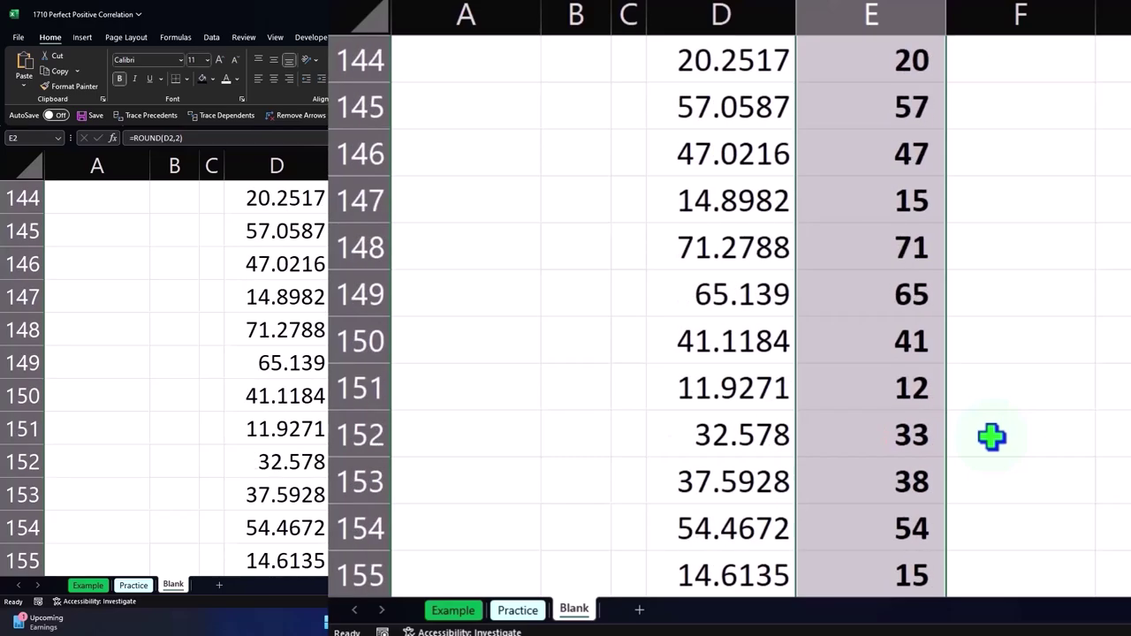
click(902, 406)
key(Down)
key(Down)
key(Down)
key(Down)
key(Down)
key(Down)
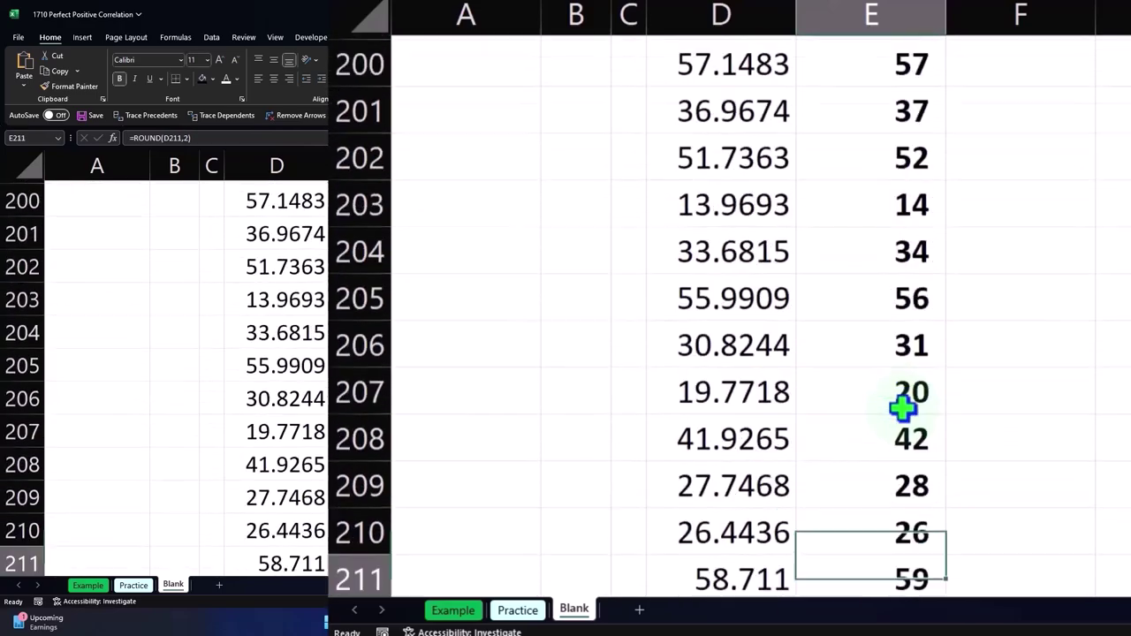
key(Down)
key(Down)
key(Down)
key(Down)
key(Down)
key(Down)
key(Down)
key(Down)
key(Down)
key(Down)
key(Down)
key(Down)
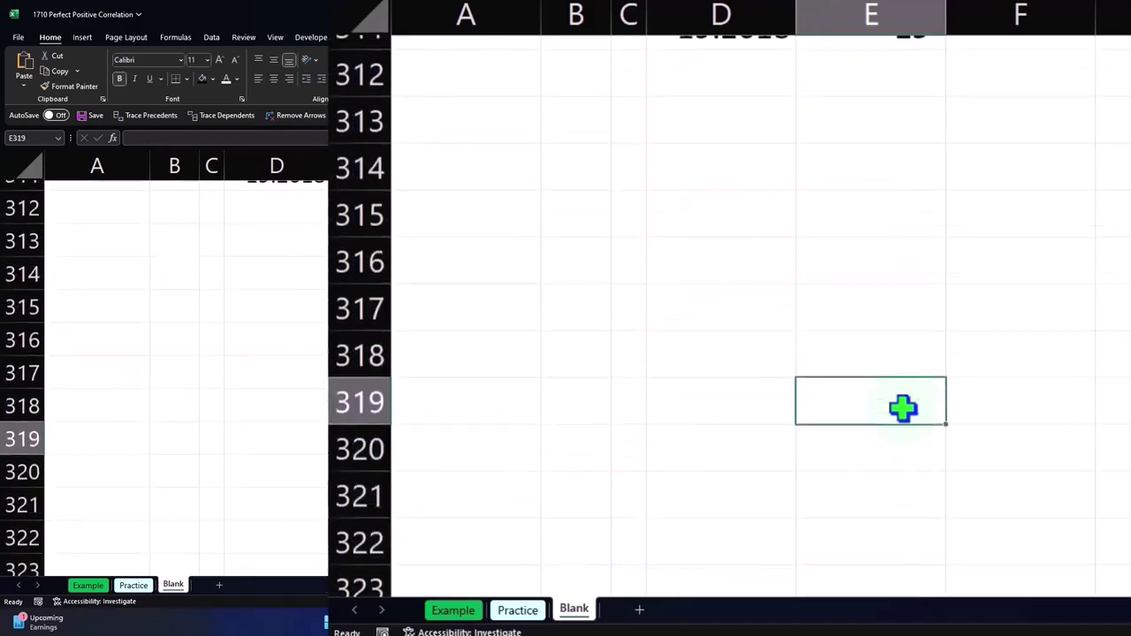
key(Page_Up)
key(Page_Up)
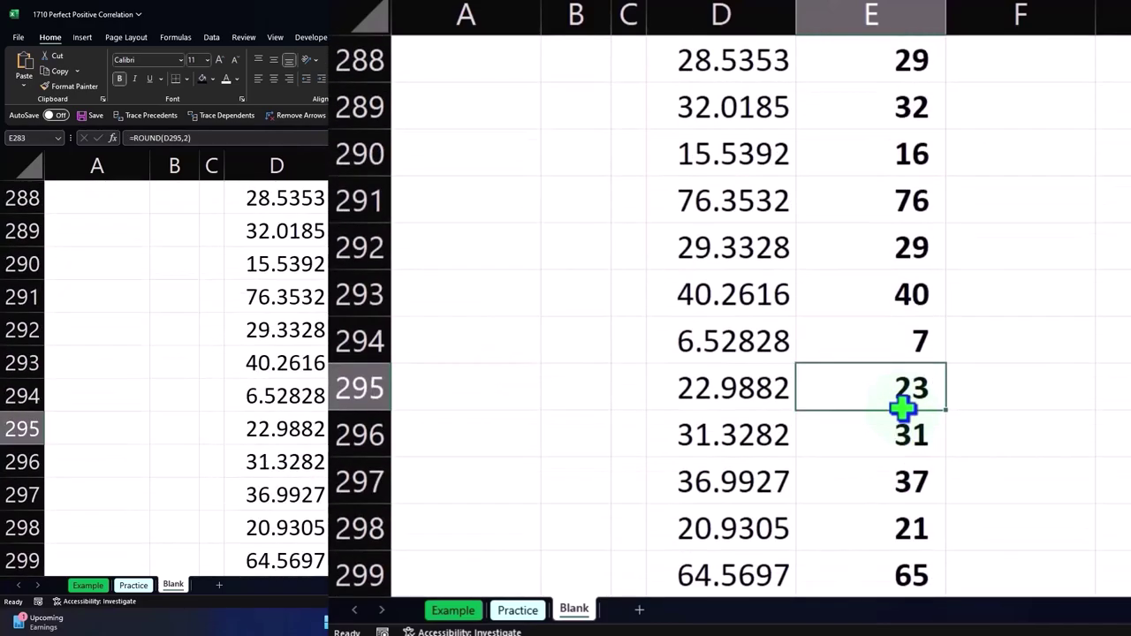
key(Page_Up)
key(Page_Up)
key(Page_Up)
key(Page_Up)
key(Page_Up)
key(Page_Up)
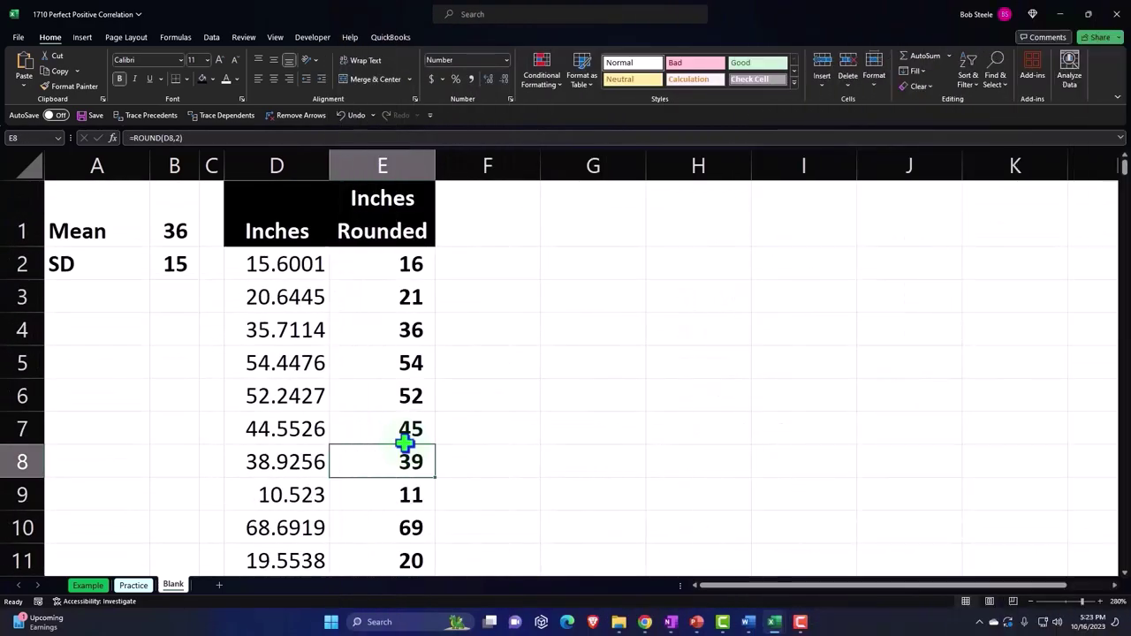
Enter the 'Feet' header in F1 with black fill and white centred text.
click(470, 222)
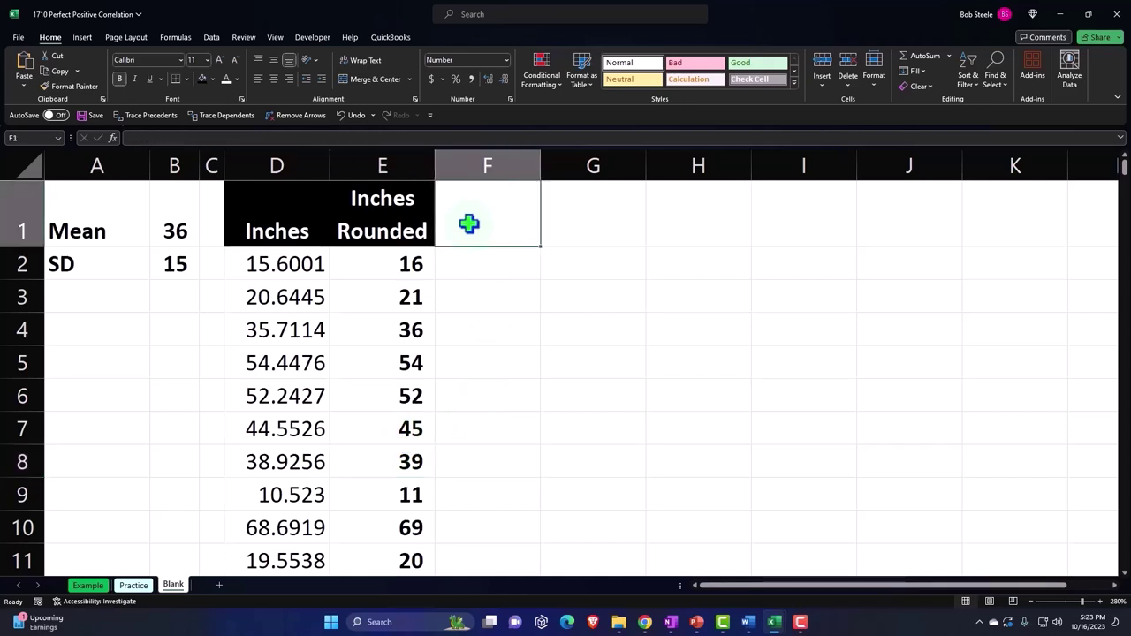
text(Feet)
key(Return)
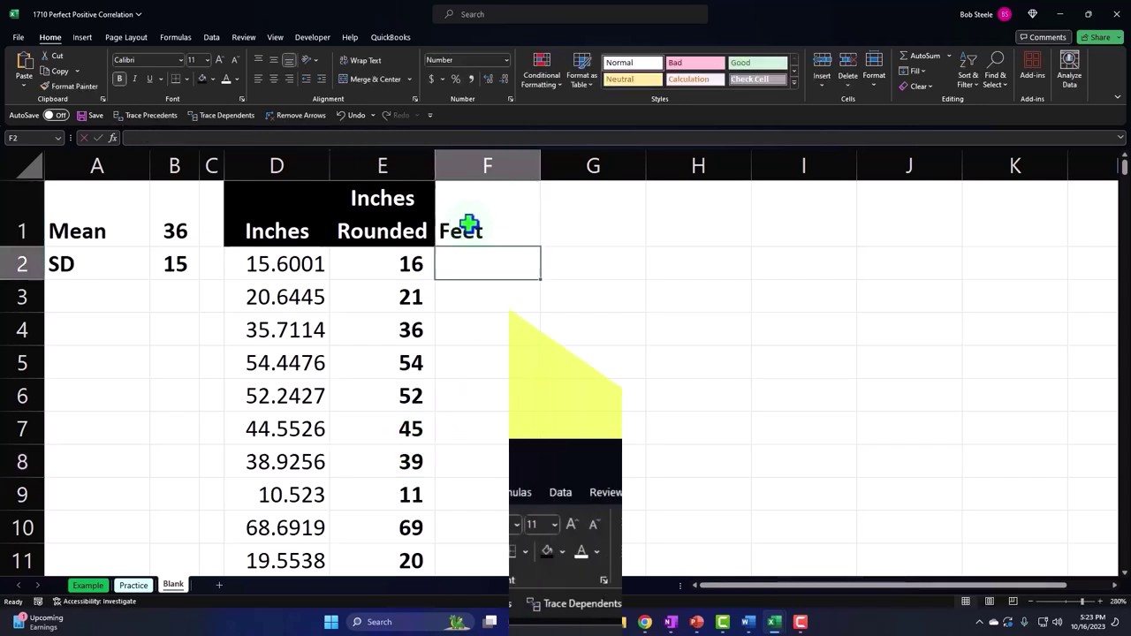
click(469, 222)
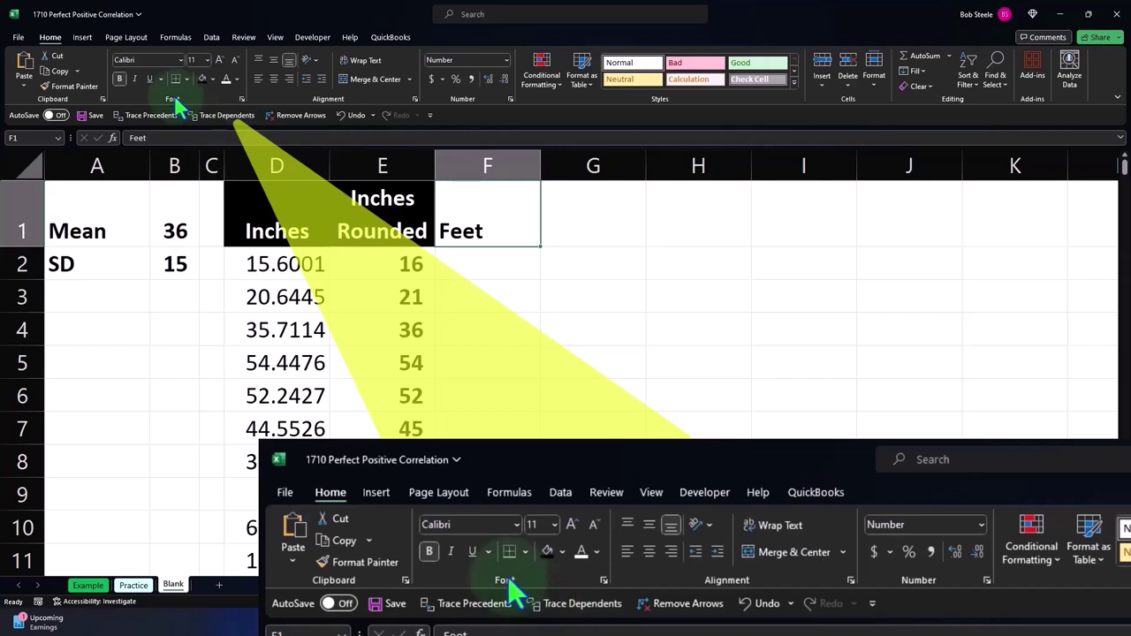
click(202, 79)
click(225, 78)
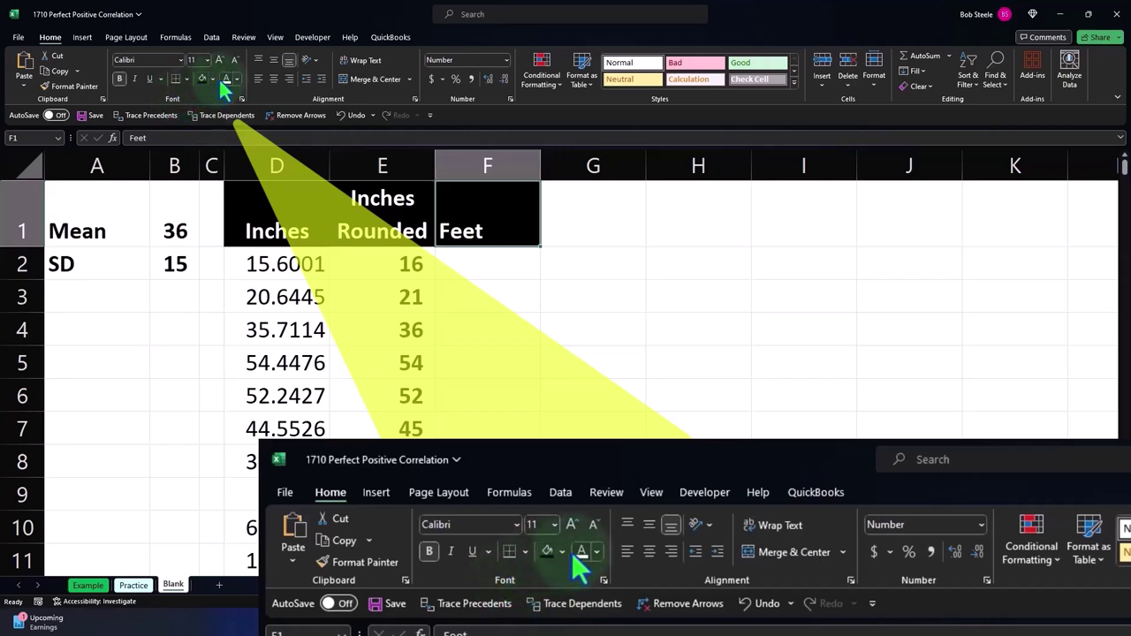
click(273, 79)
click(472, 263)
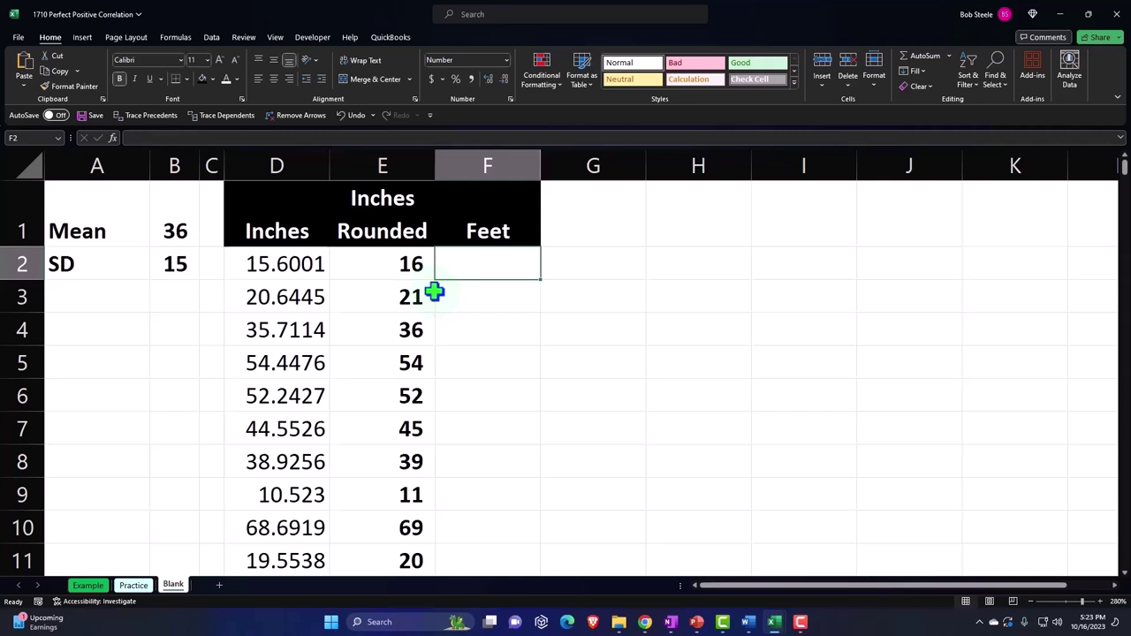
Enter =E2/12 in F2, show two decimals, and fill it down column F.
text(=)
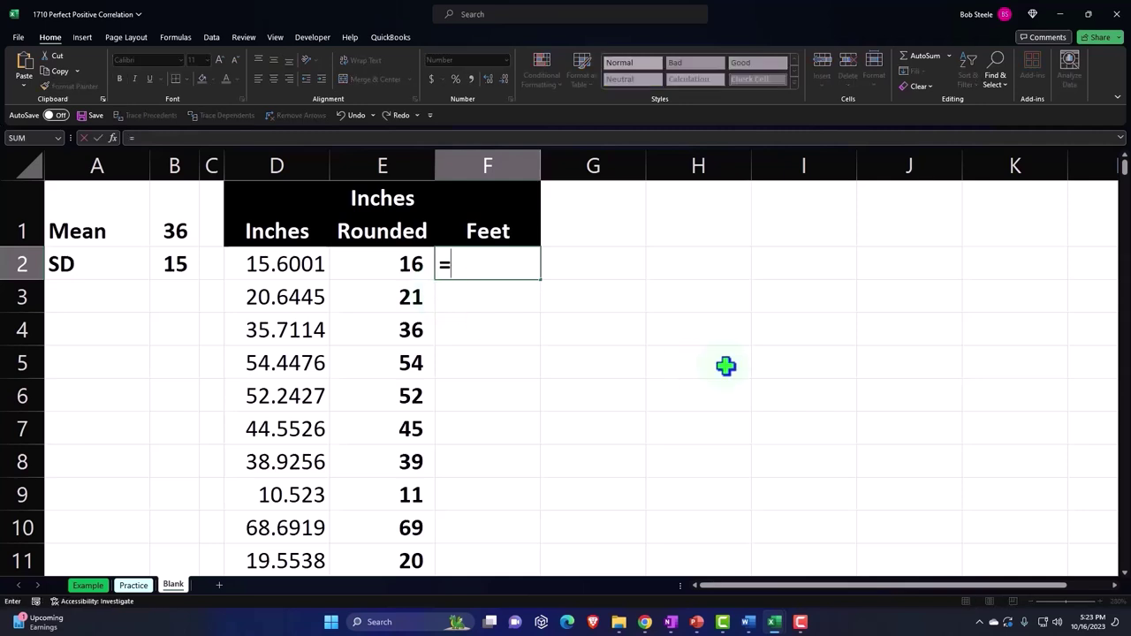
key(Left)
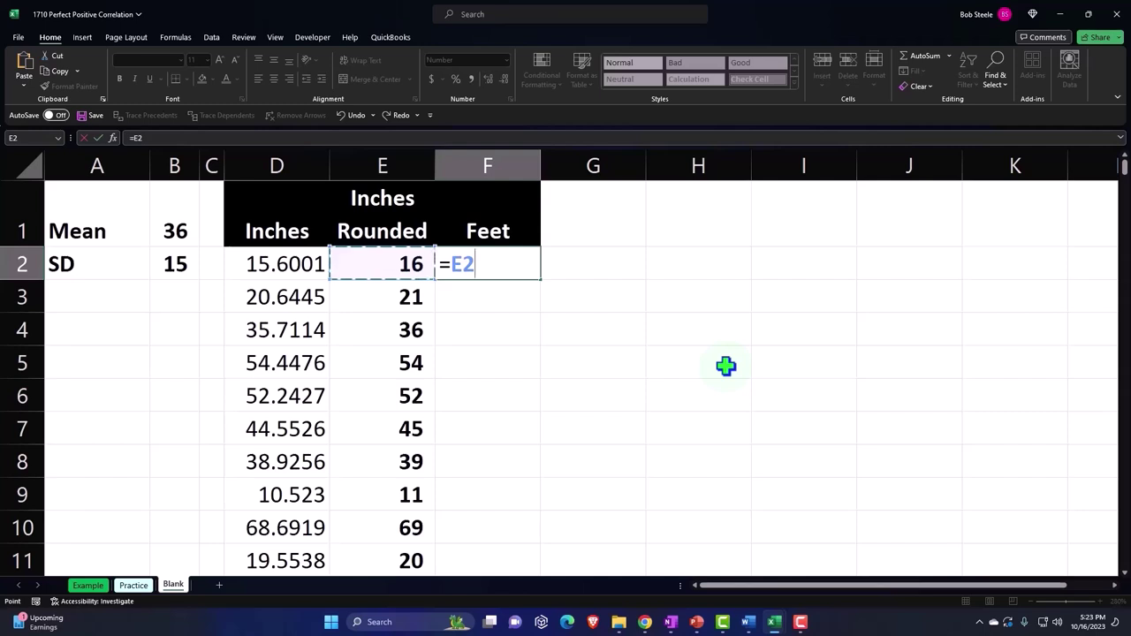
text(/)
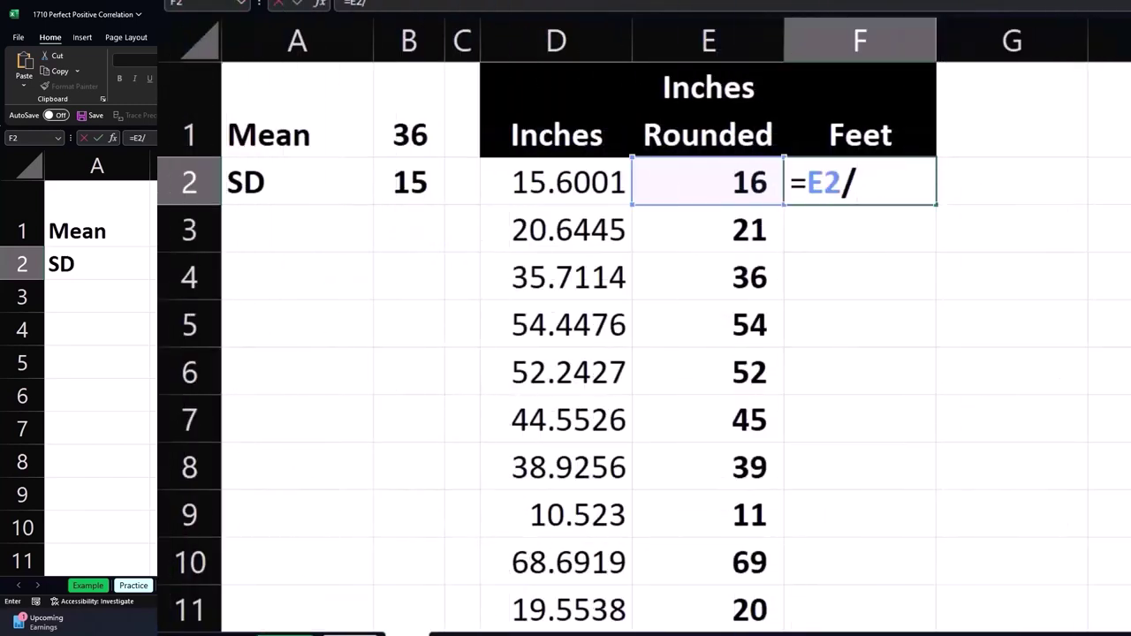
text(12)
key(Return)
click(860, 181)
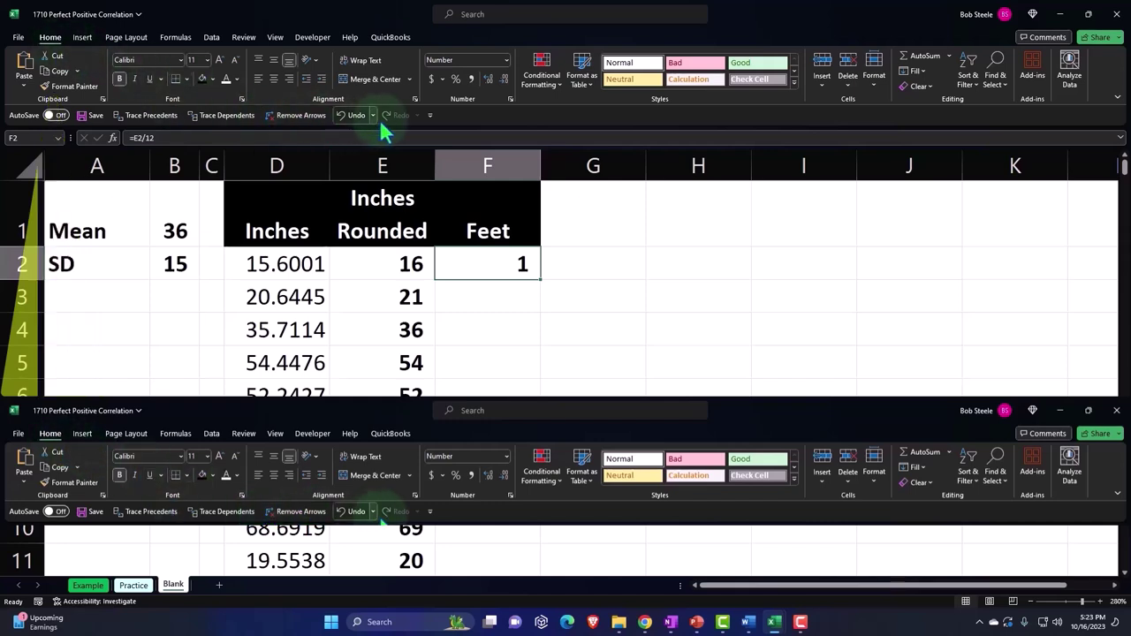
click(488, 79)
click(487, 79)
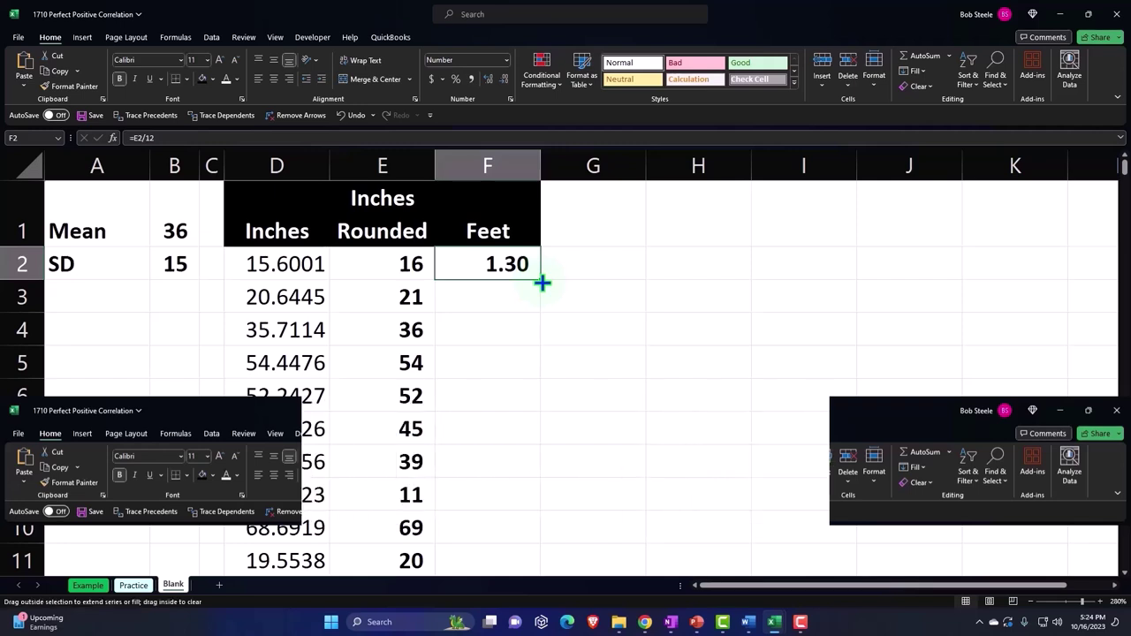
double_click(542, 283)
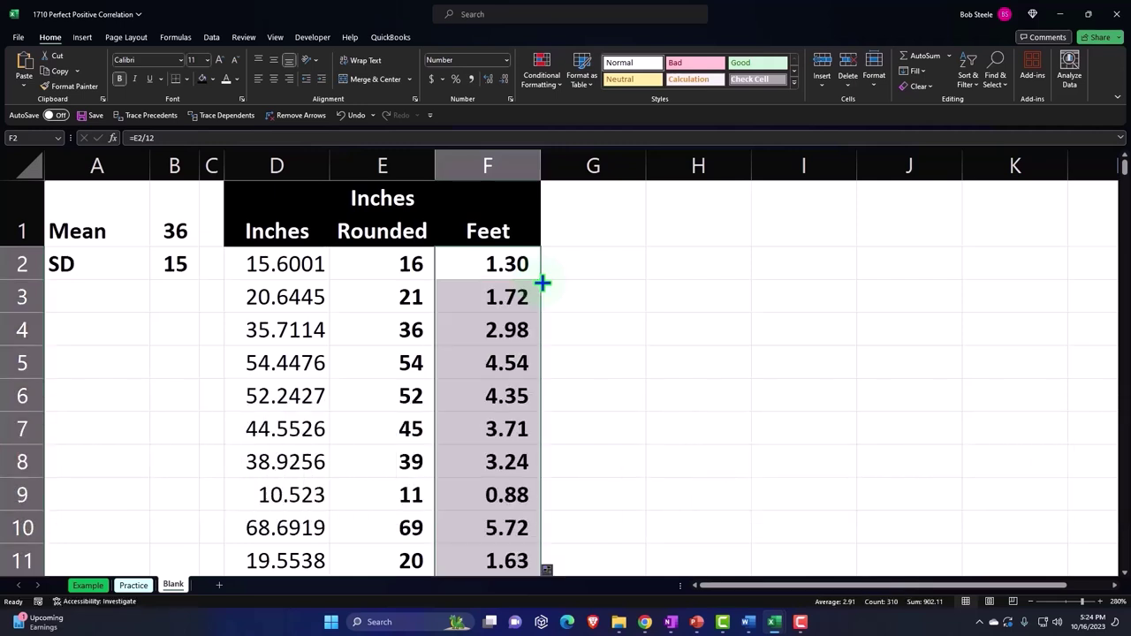
click(517, 265)
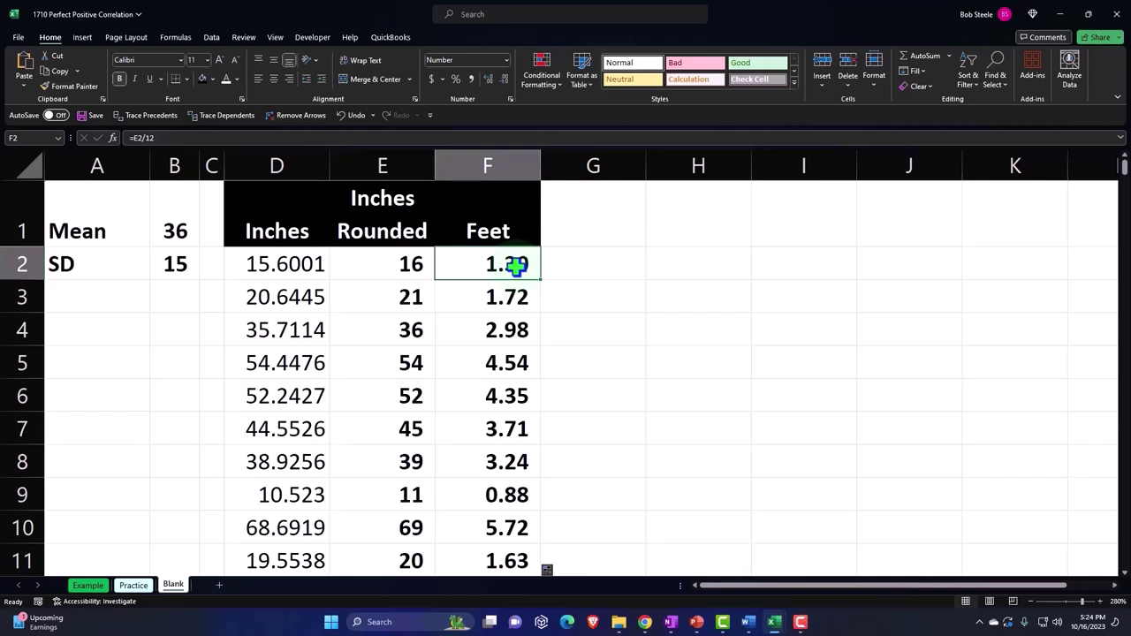
key(Right)
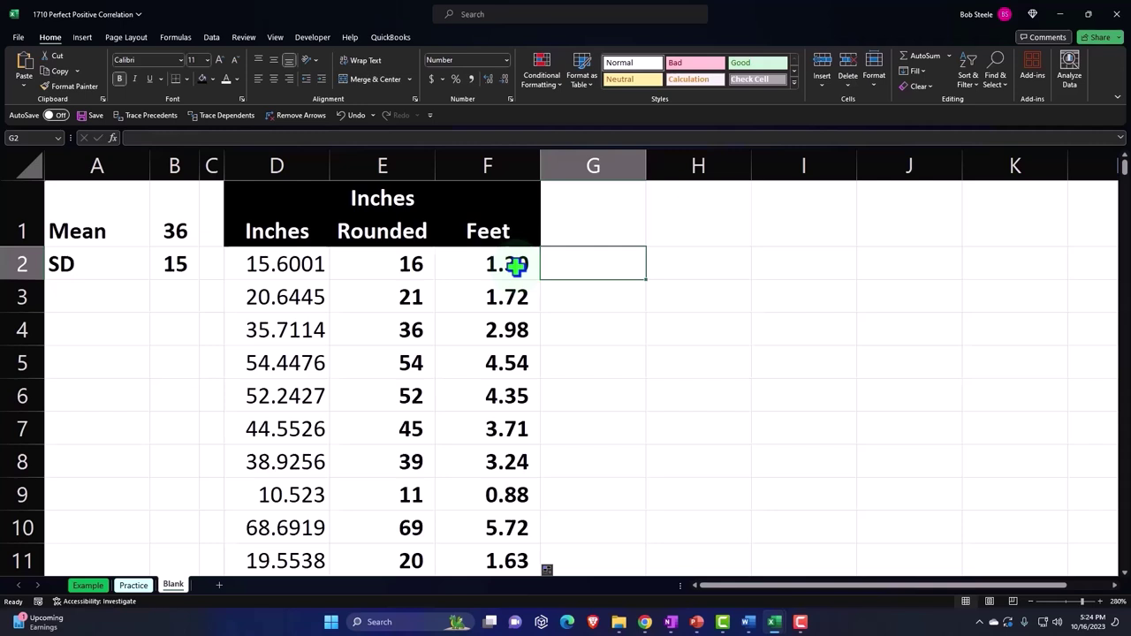
Narrow the empty column C and column F to fit the Feet values.
drag(223, 166, 215, 162)
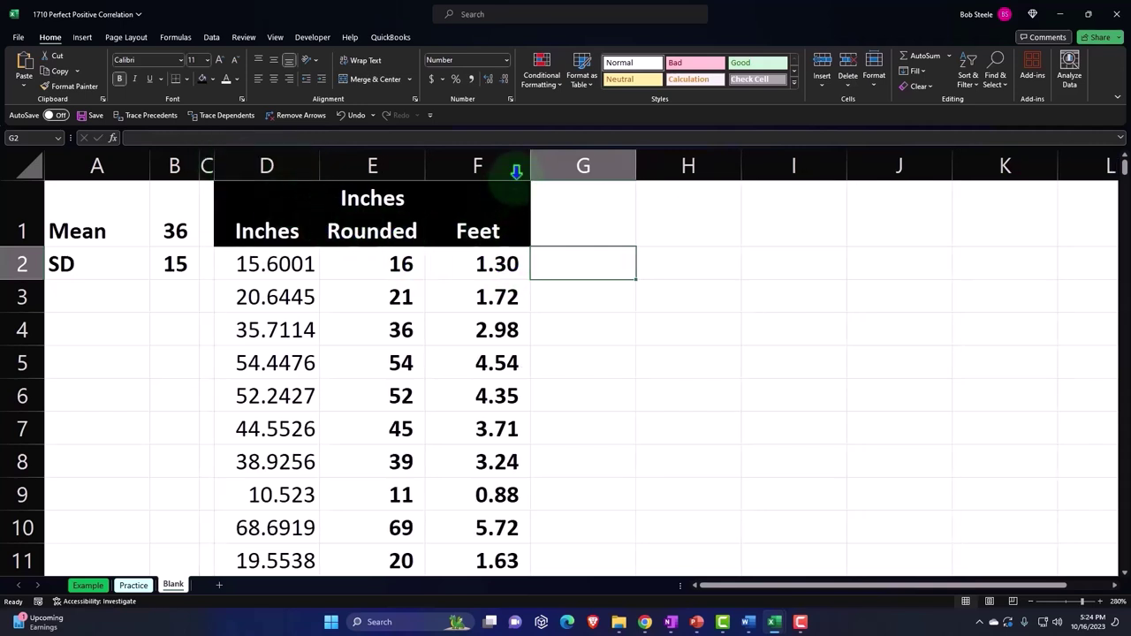
drag(528, 160, 494, 160)
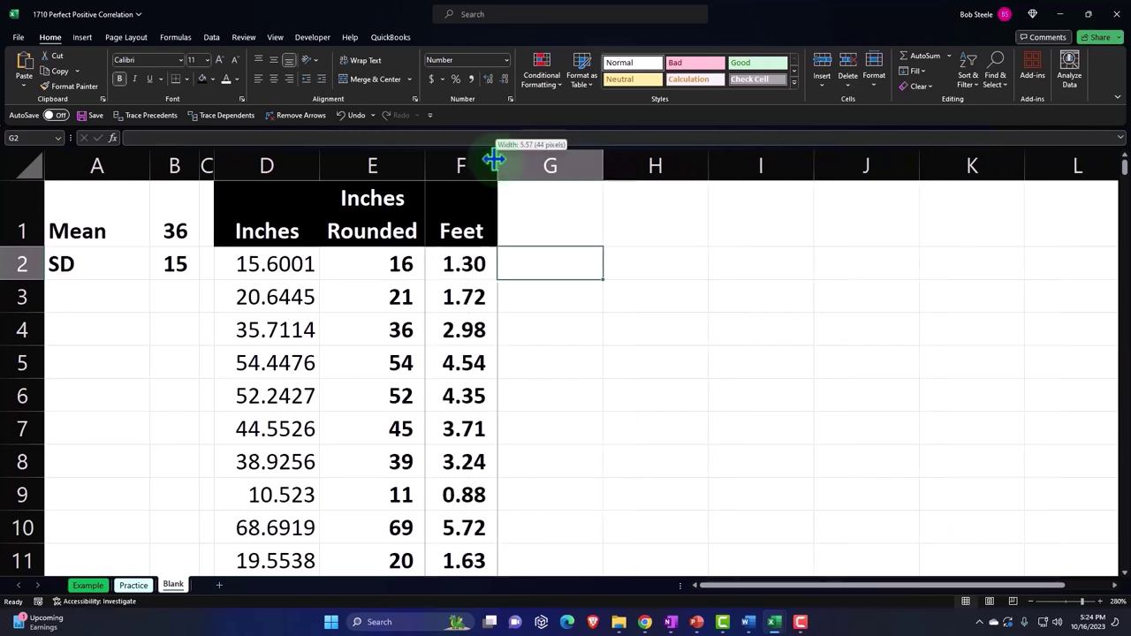
drag(493, 160, 496, 162)
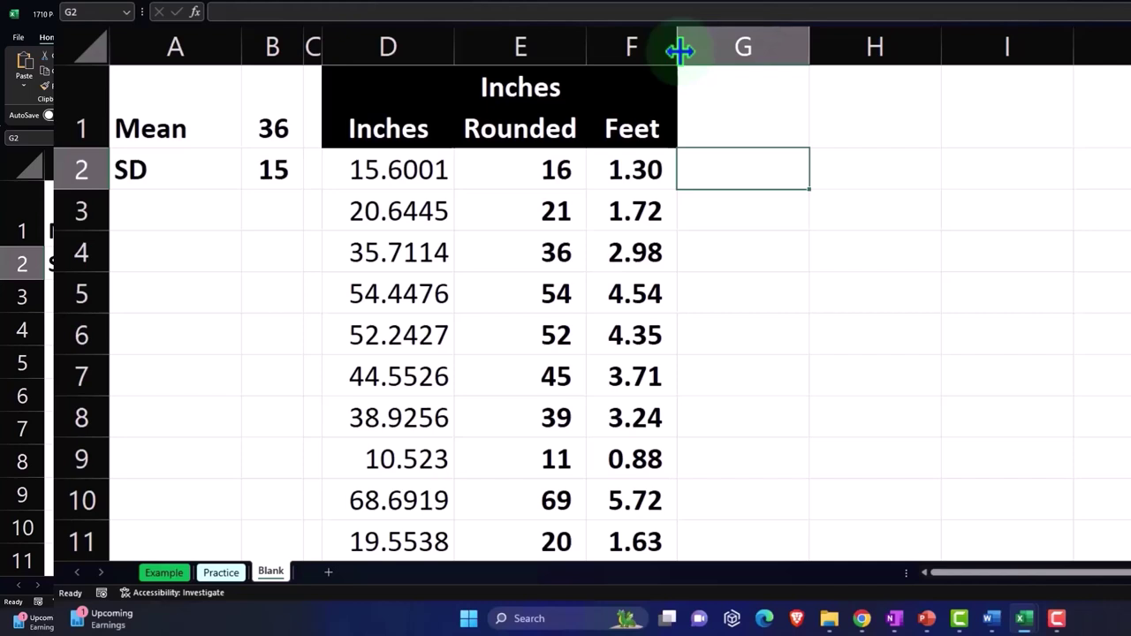
Shrink column G into a spacer and link I1 to E1 and J1 to F1.
click(817, 203)
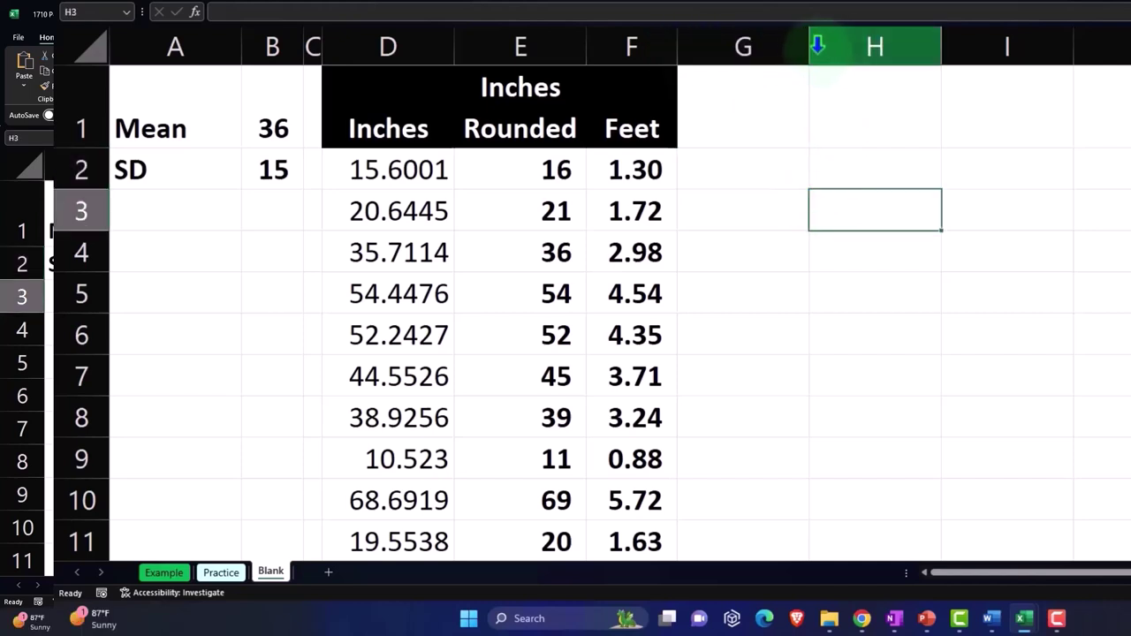
drag(809, 46, 690, 62)
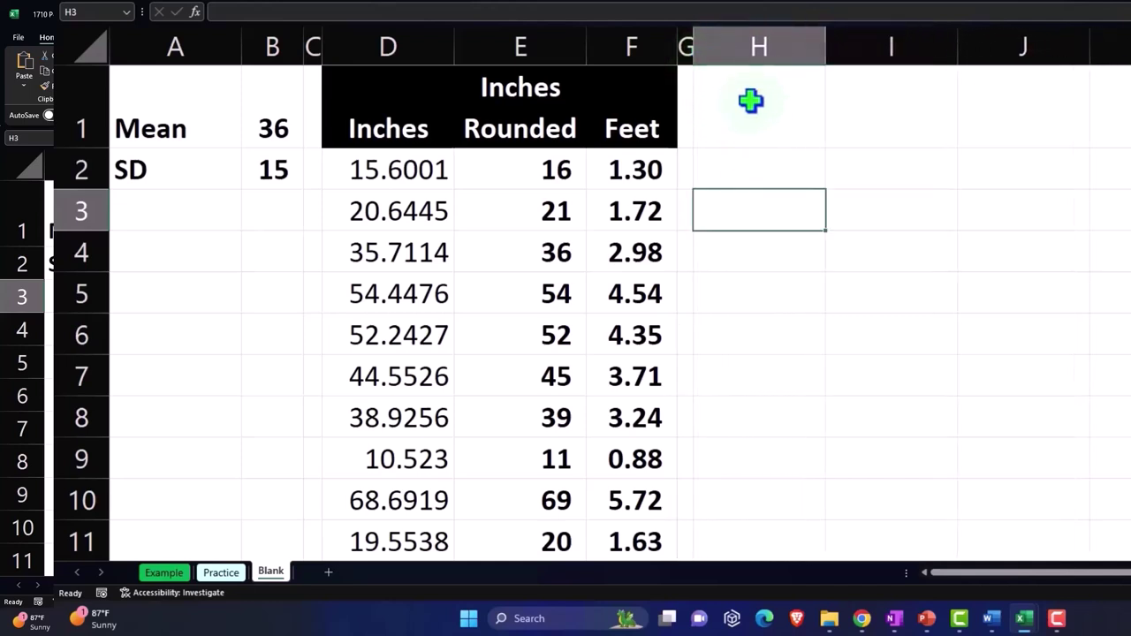
click(750, 101)
key(Right)
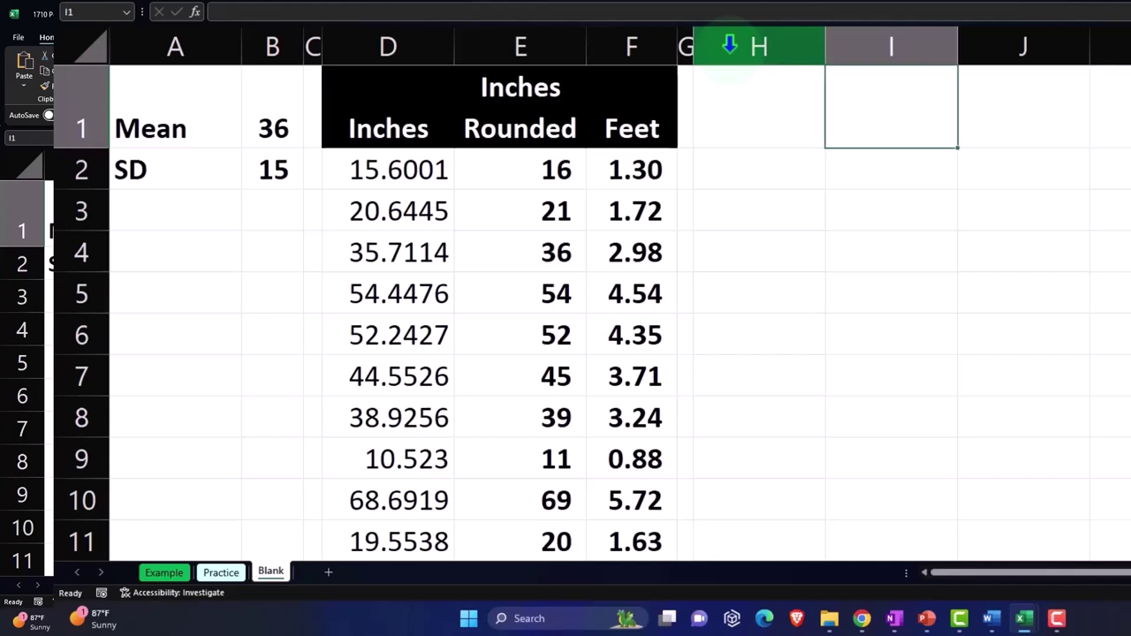
text(=)
key(Left)
key(Left)
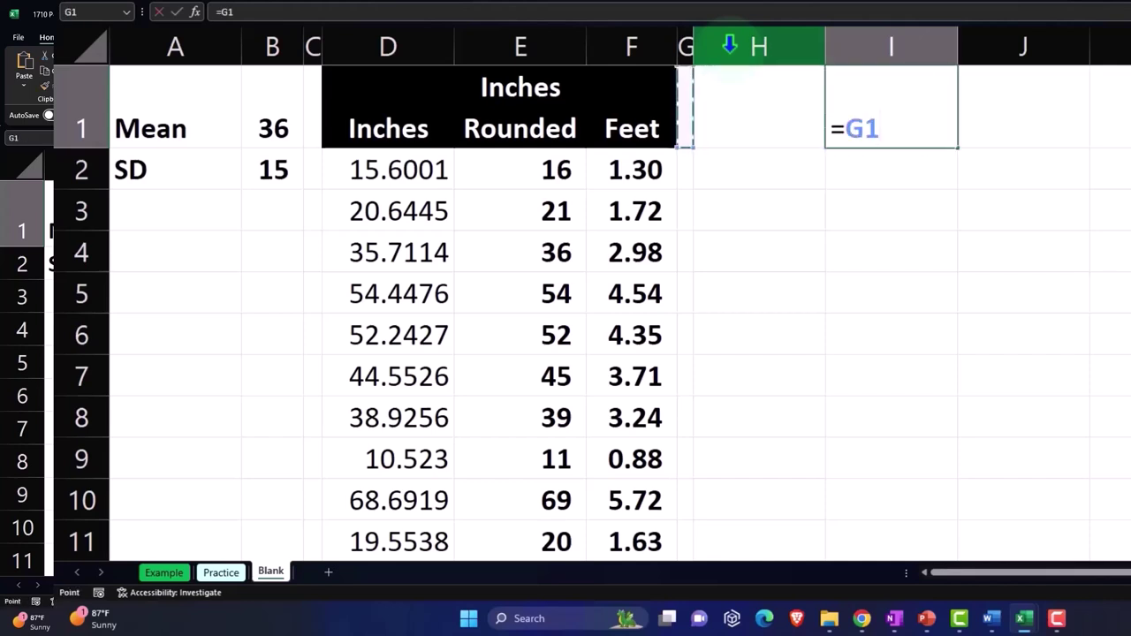
key(Left)
key(Left)
key(Tab)
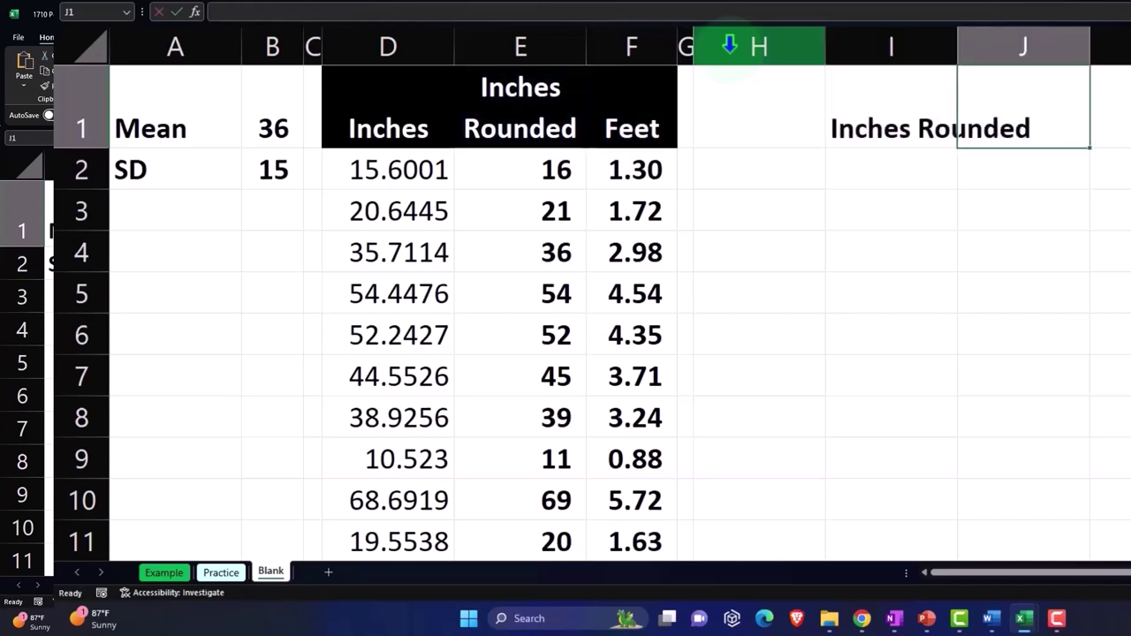
text(=)
key(Left)
key(Left)
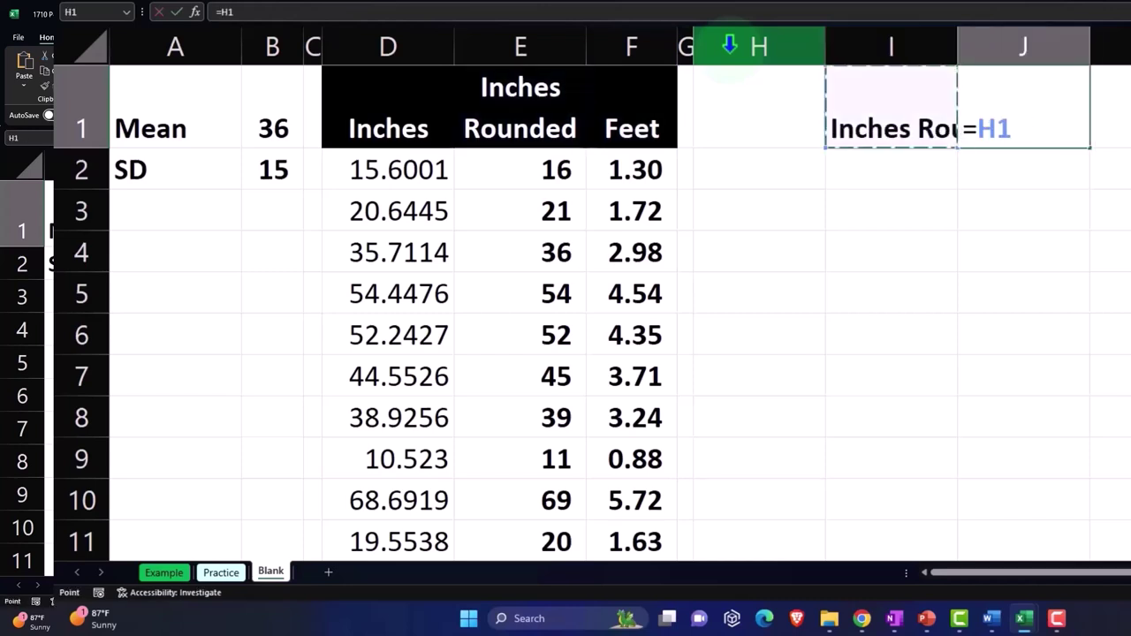
key(Left)
key(Left)
key(Return)
Copy the E1:F1 white-on-black header formatting onto I1:J1 with Format Painter.
drag(568, 121, 632, 124)
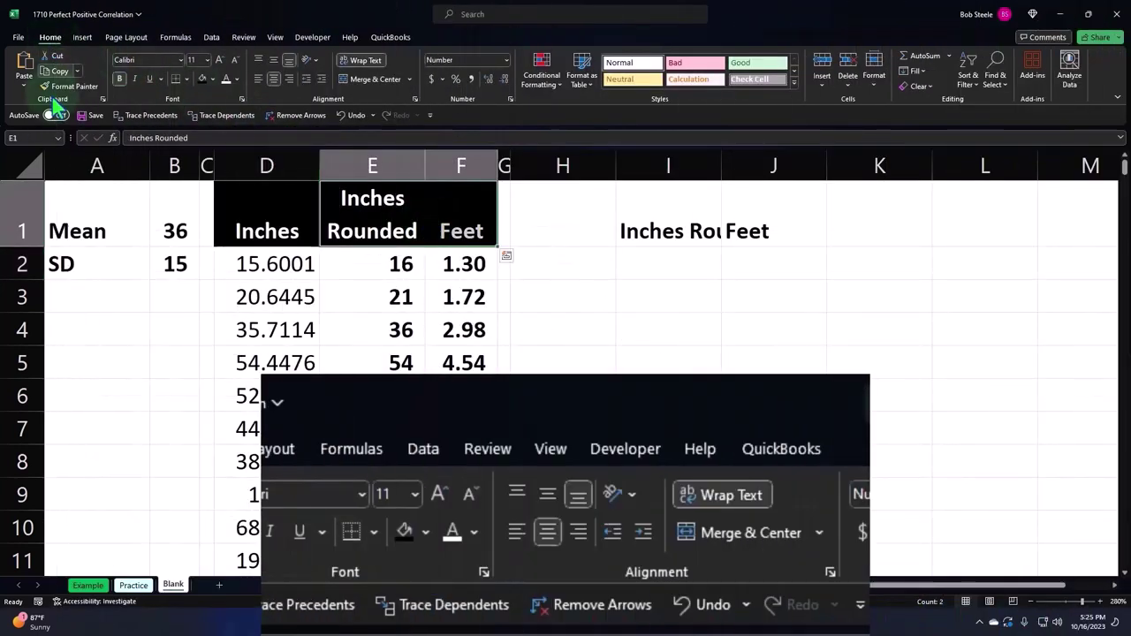
click(67, 89)
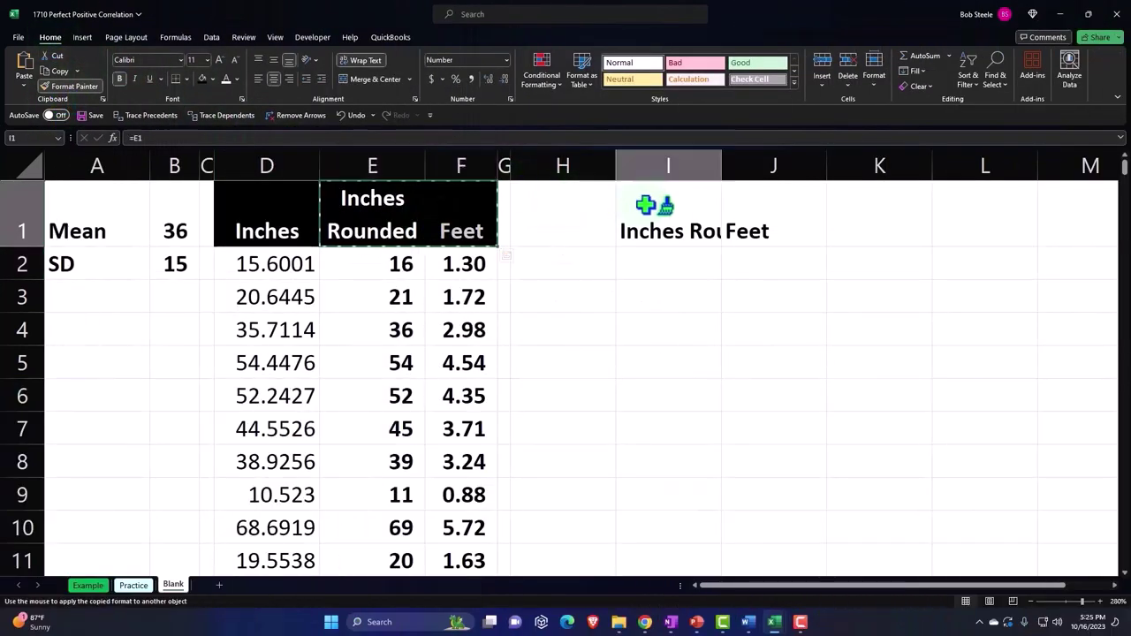
click(646, 204)
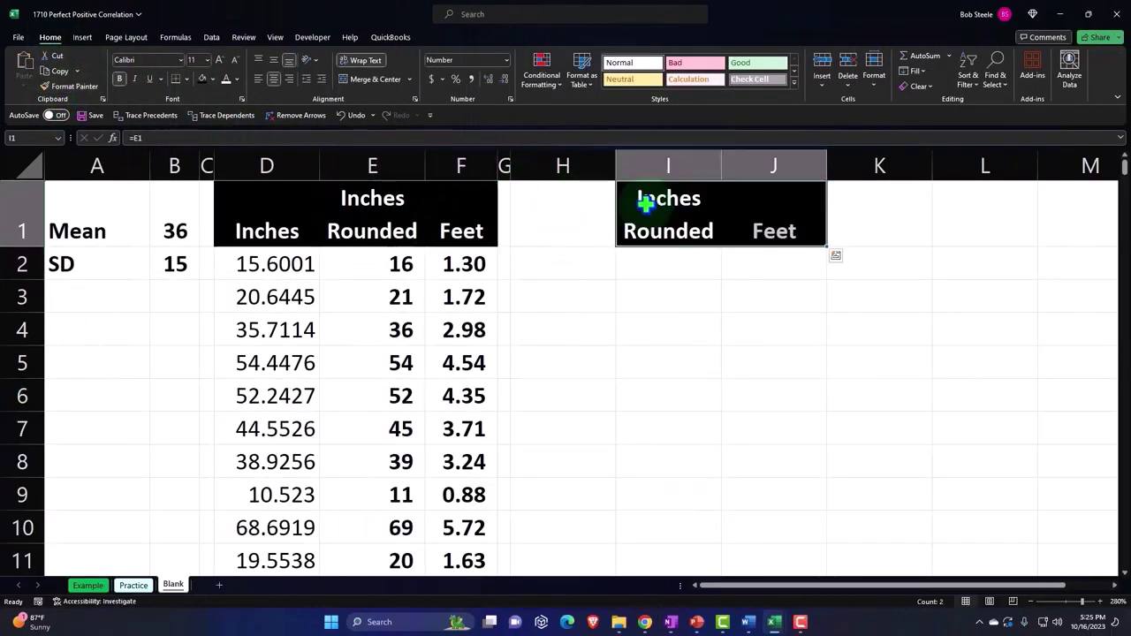
click(544, 265)
Label H2 'Mean' and put =AVERAGE(E2:E311) in I2, showing 34.92.
text(Mean)
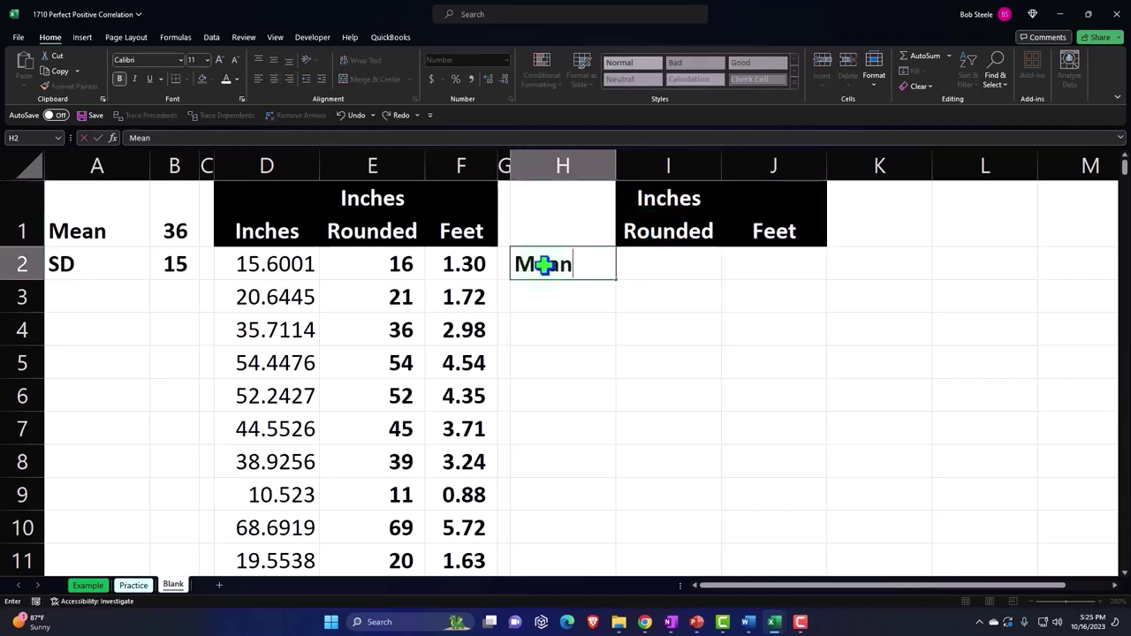
key(Tab)
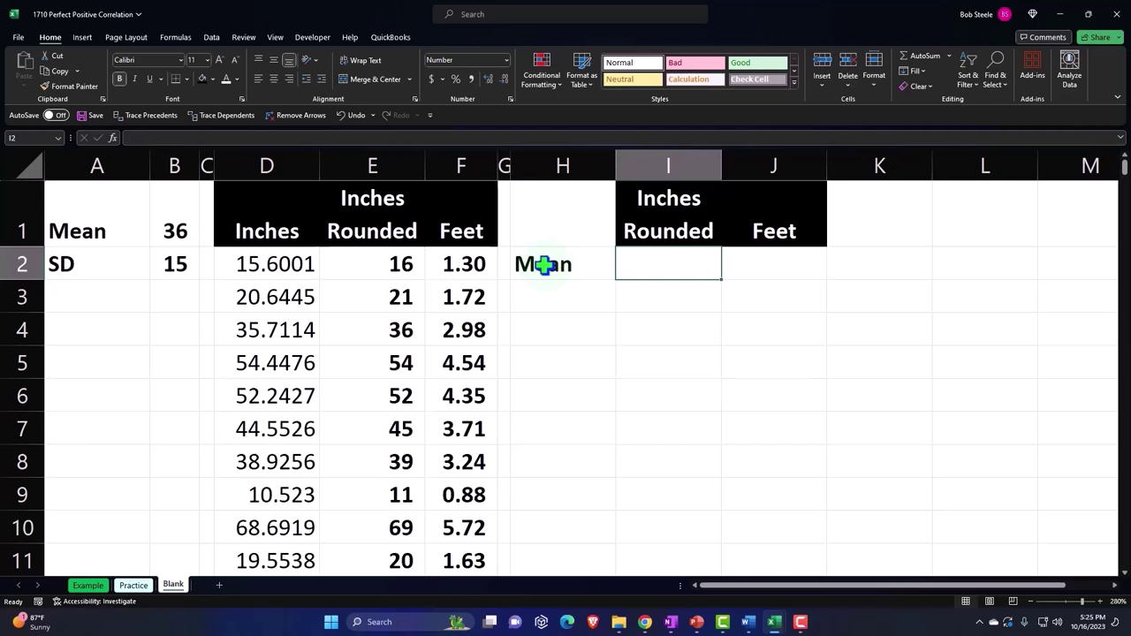
text(=a)
text(vera)
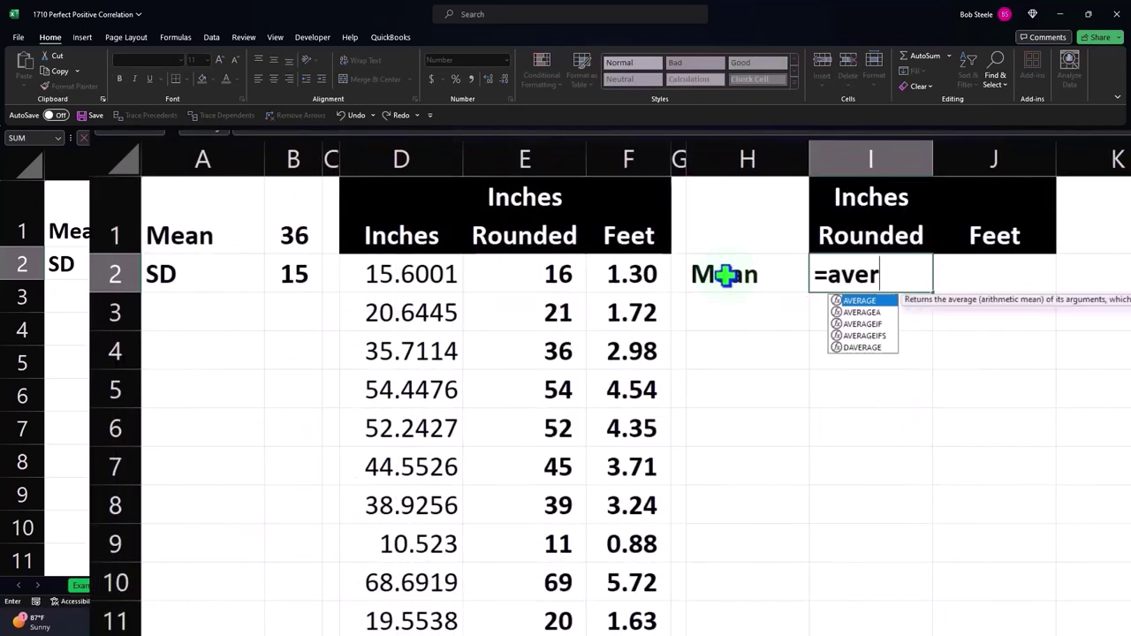
key(Tab)
key(Left)
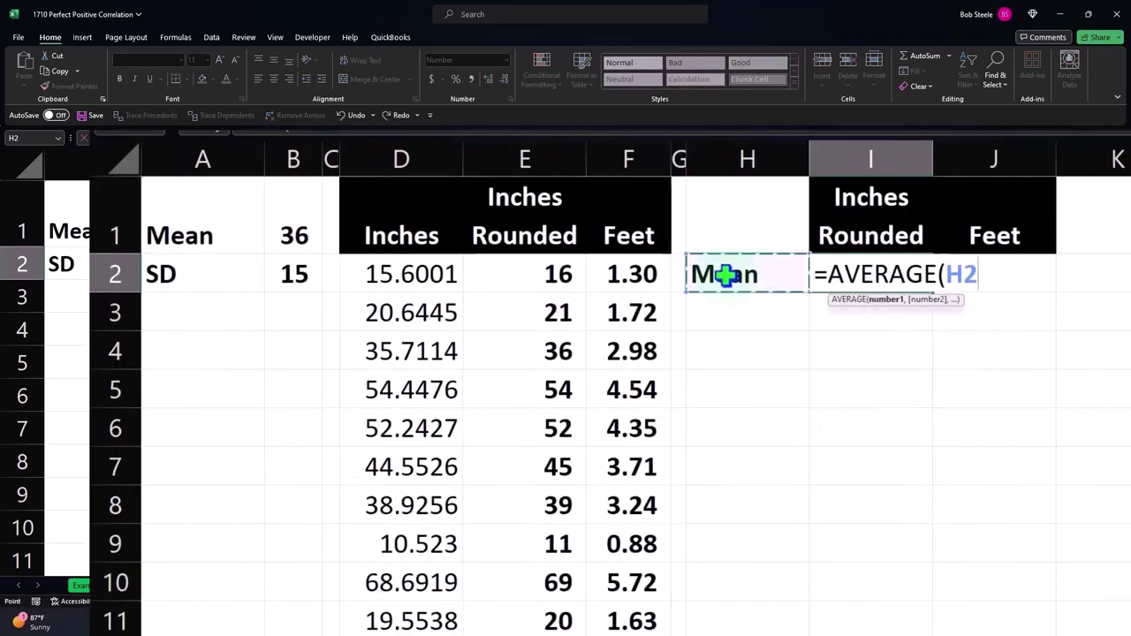
key(Left)
key(Left)
key(Left)
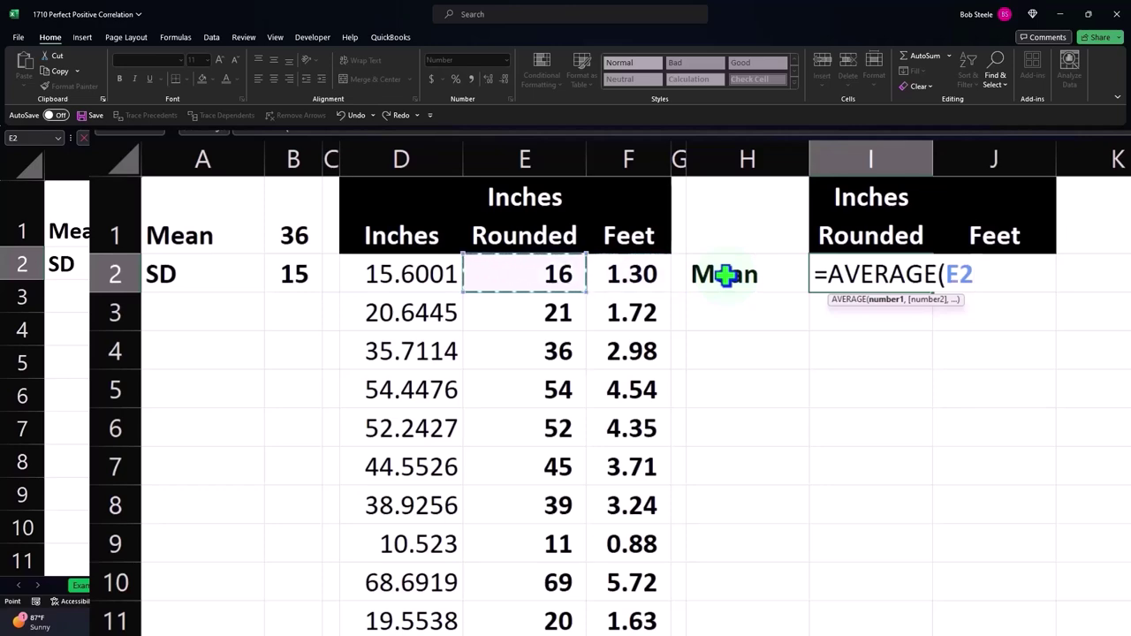
key(ctrl+shift+Down)
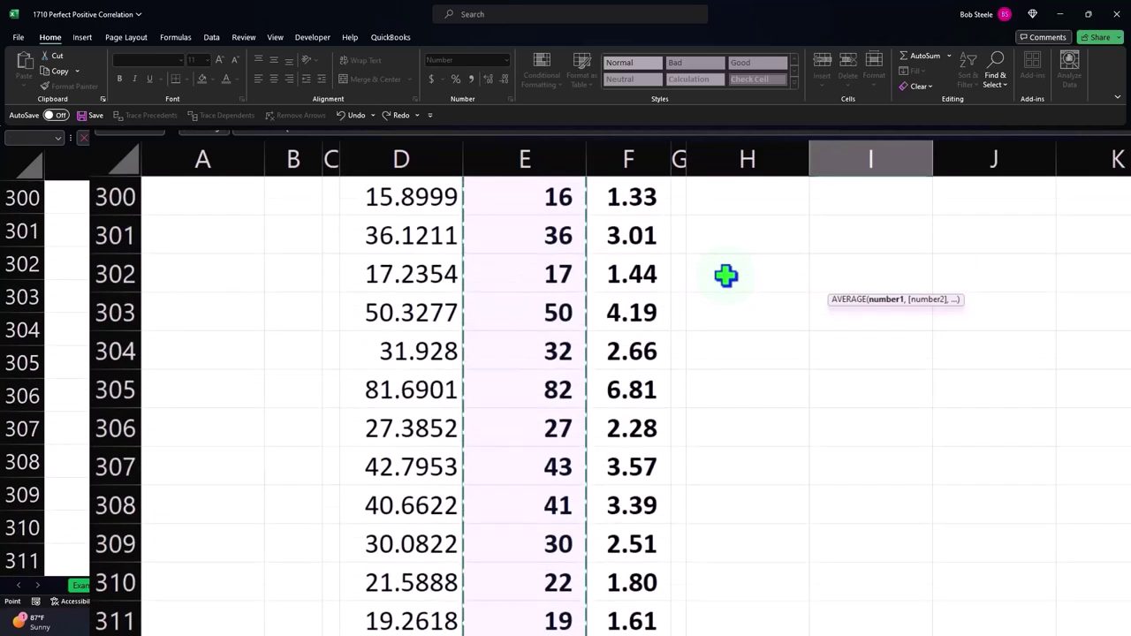
key(Return)
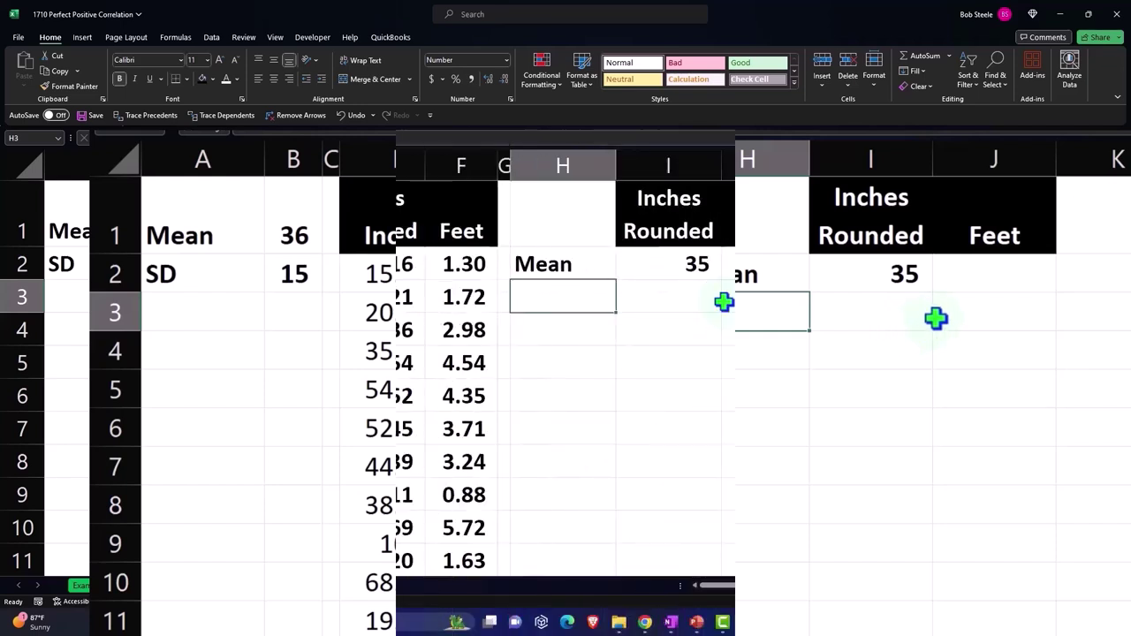
click(682, 263)
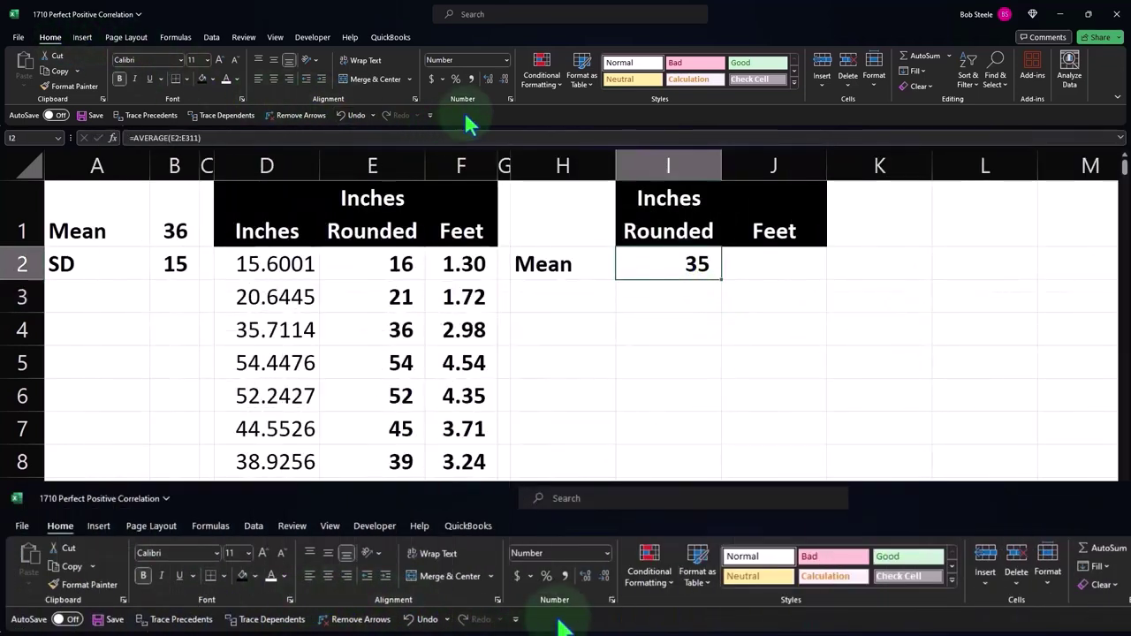
click(485, 81)
click(484, 81)
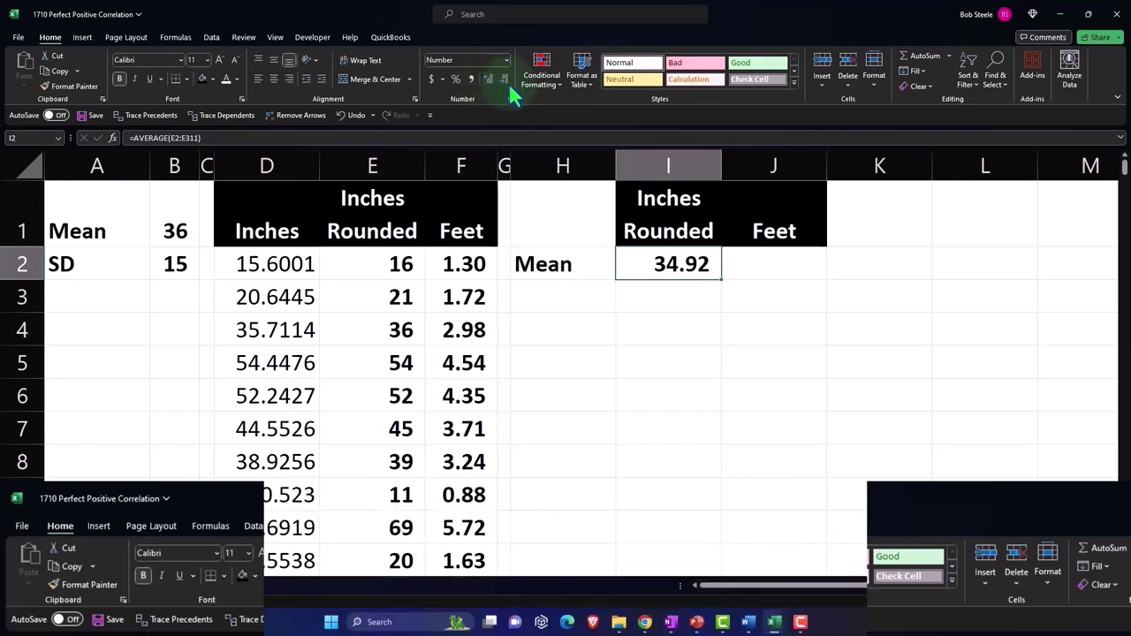
Enter =AVERAGE(F2:F311) in J2 to average the Feet column, giving 2.91.
click(787, 265)
text(=)
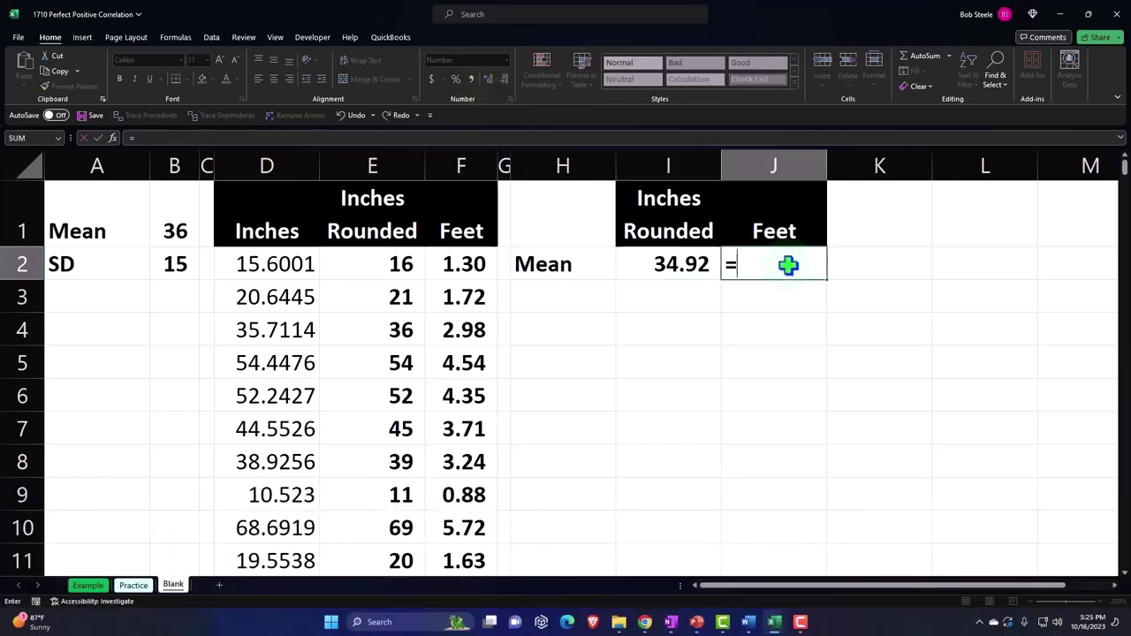
text(aver)
key(Tab)
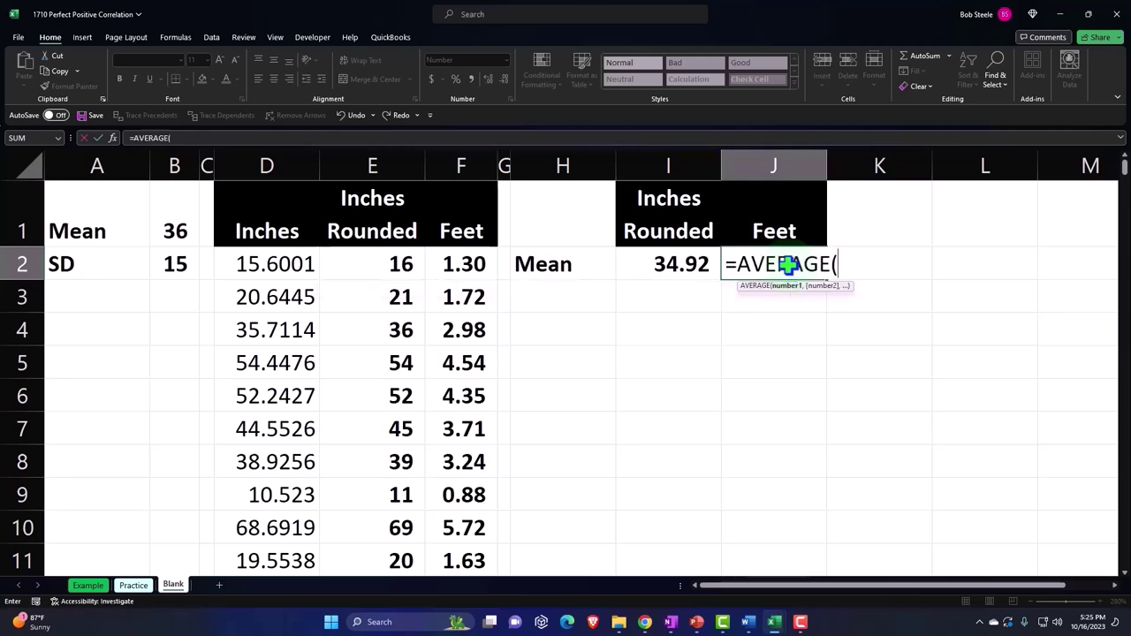
key(Left)
key(Left)
key(Left)
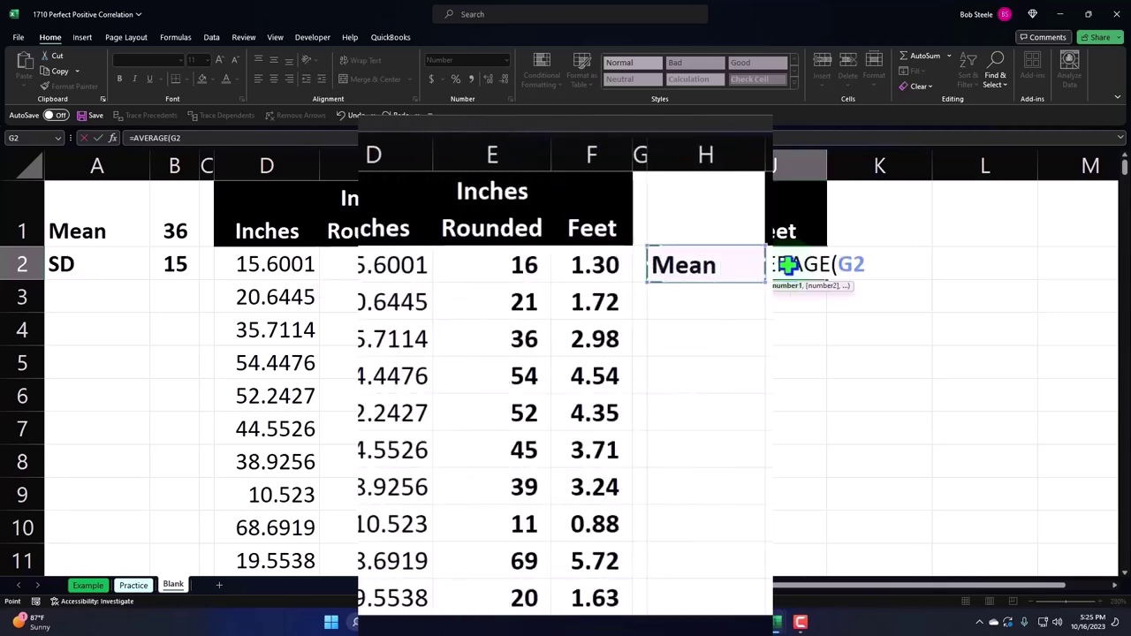
key(Left)
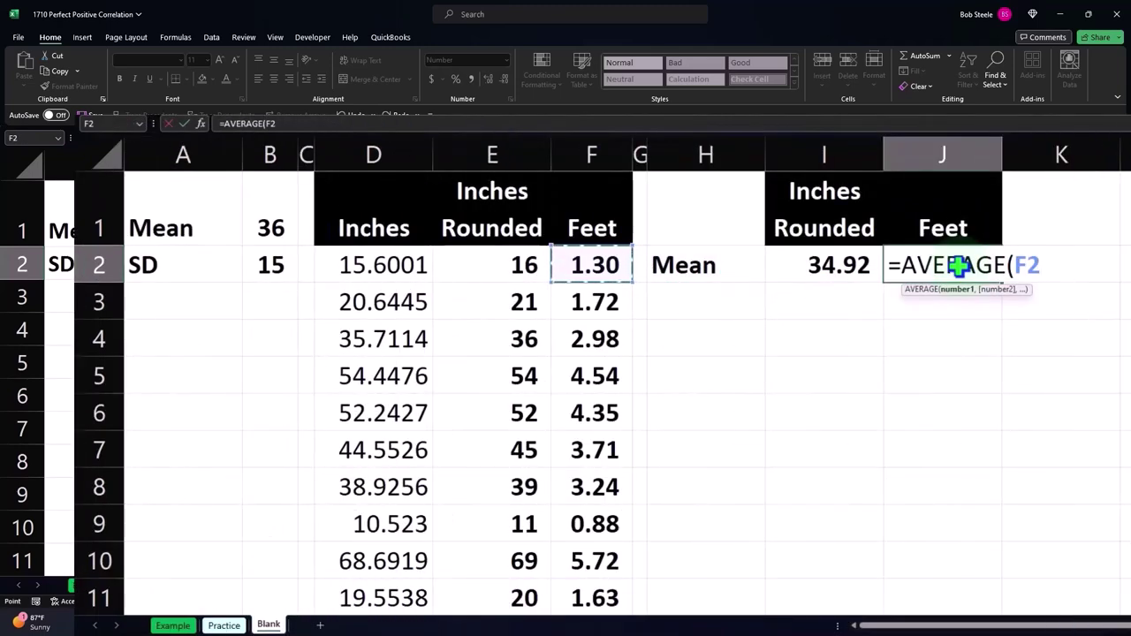
key(ctrl+shift+Down)
text())
key(Return)
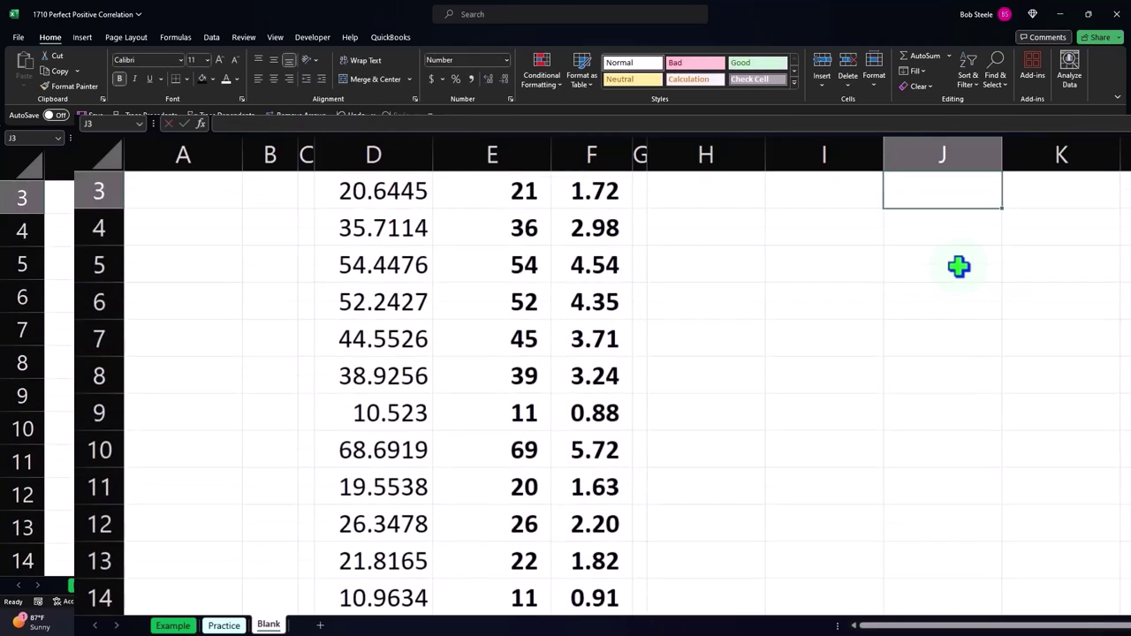
scroll(959, 266, up, 1)
click(959, 266)
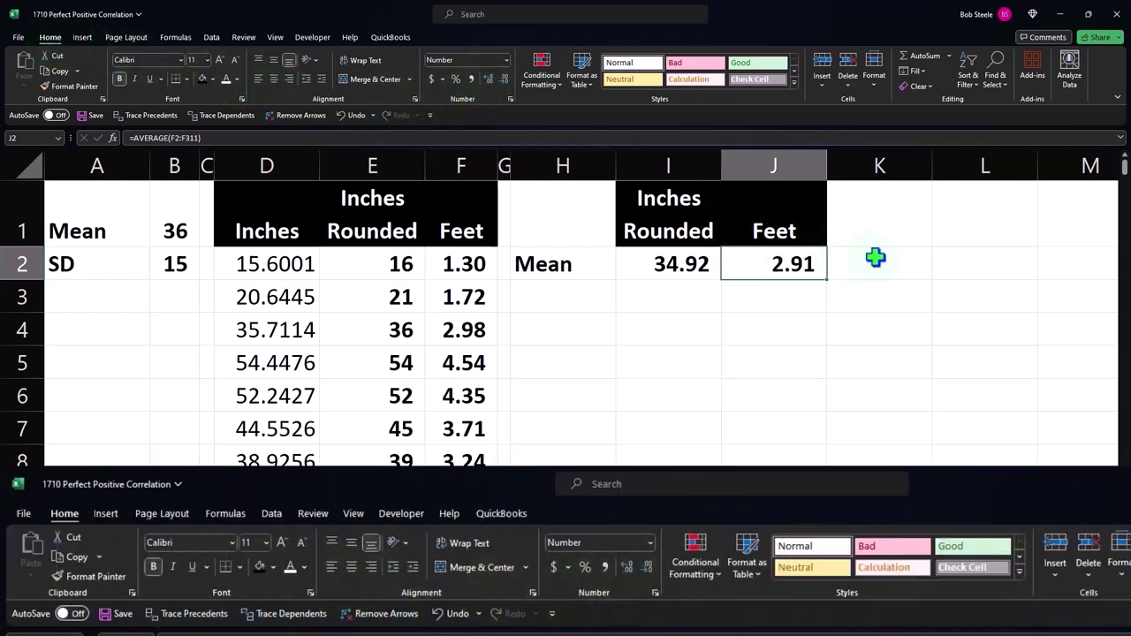
key(Return)
key(Left)
key(Left)
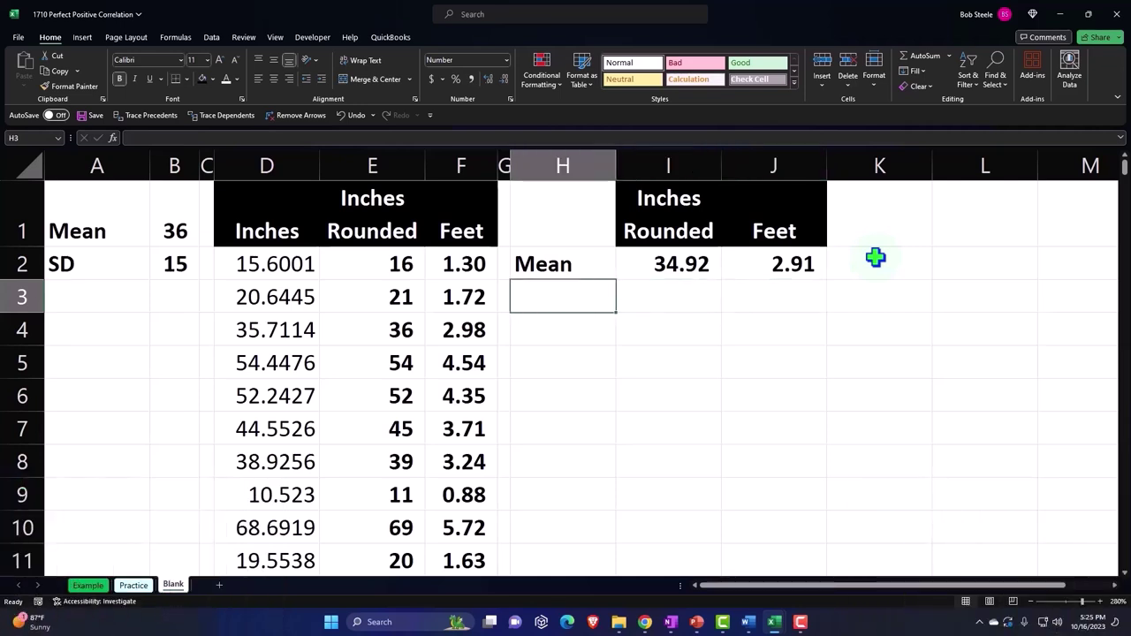
Label H3 'SD' and enter STDEV.S over the Inches Rounded column in I3, showing 16.29.
text(SD)
key(Tab)
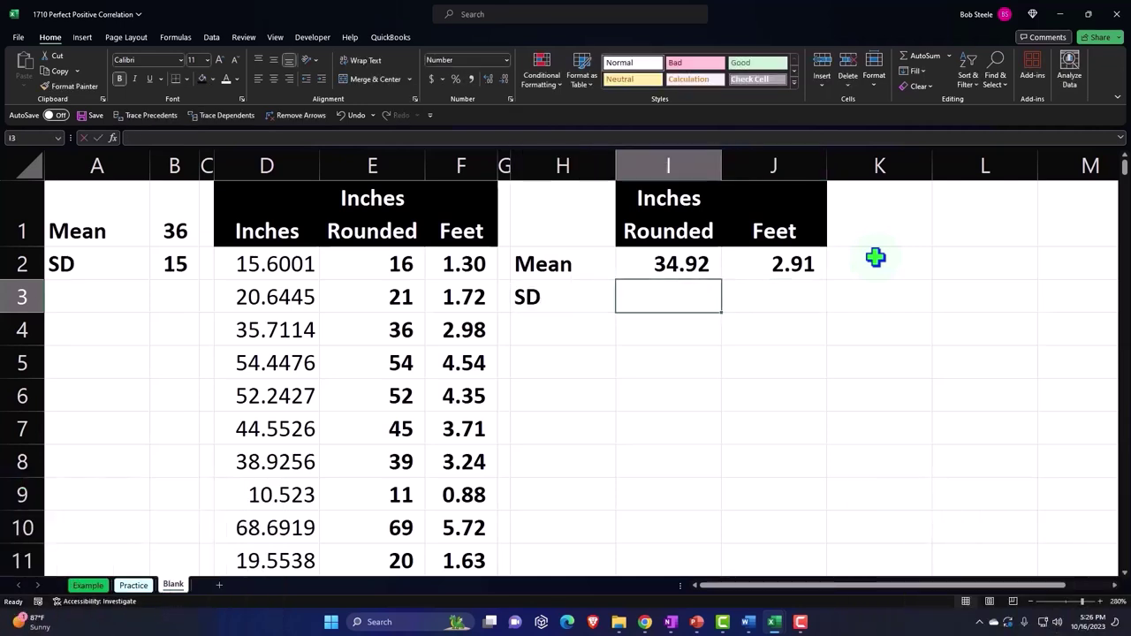
text(=s)
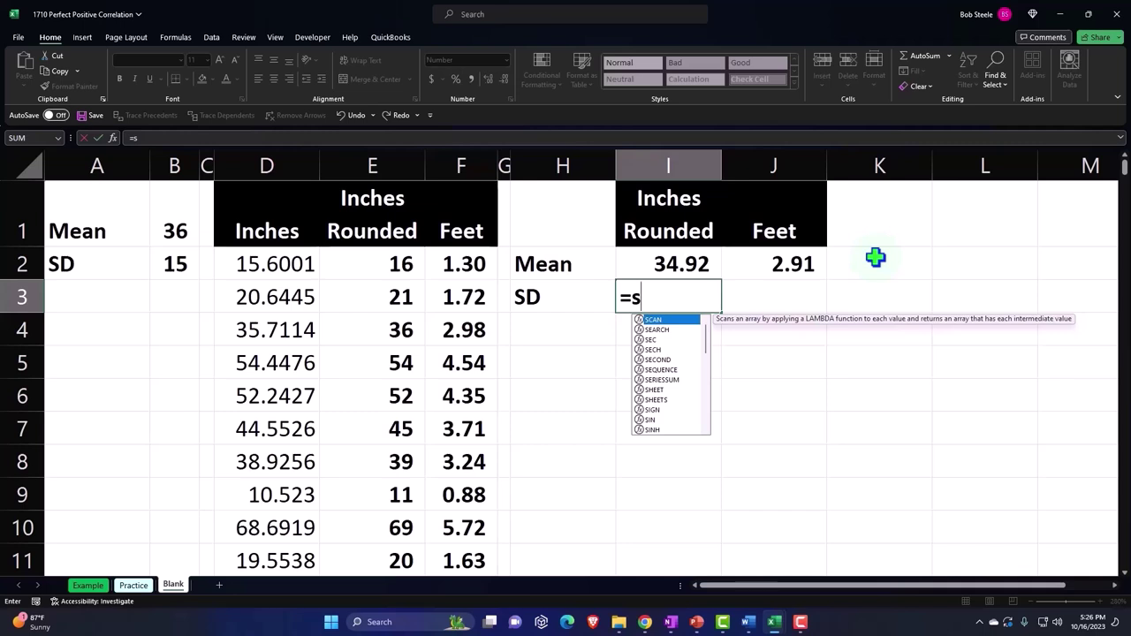
text(t)
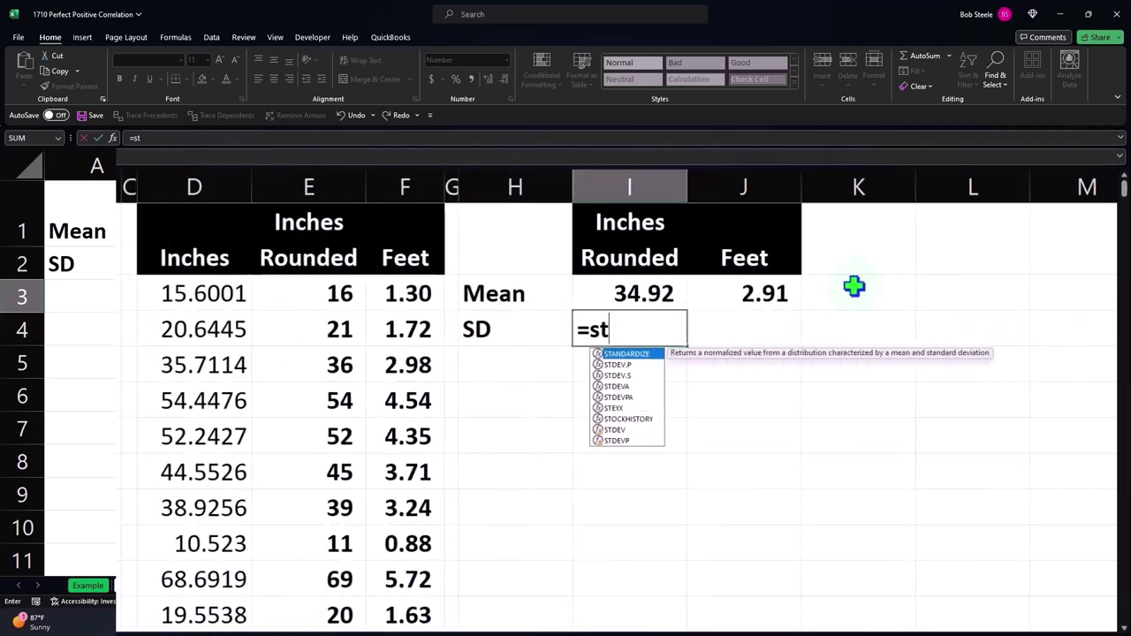
key(Down)
key(Down)
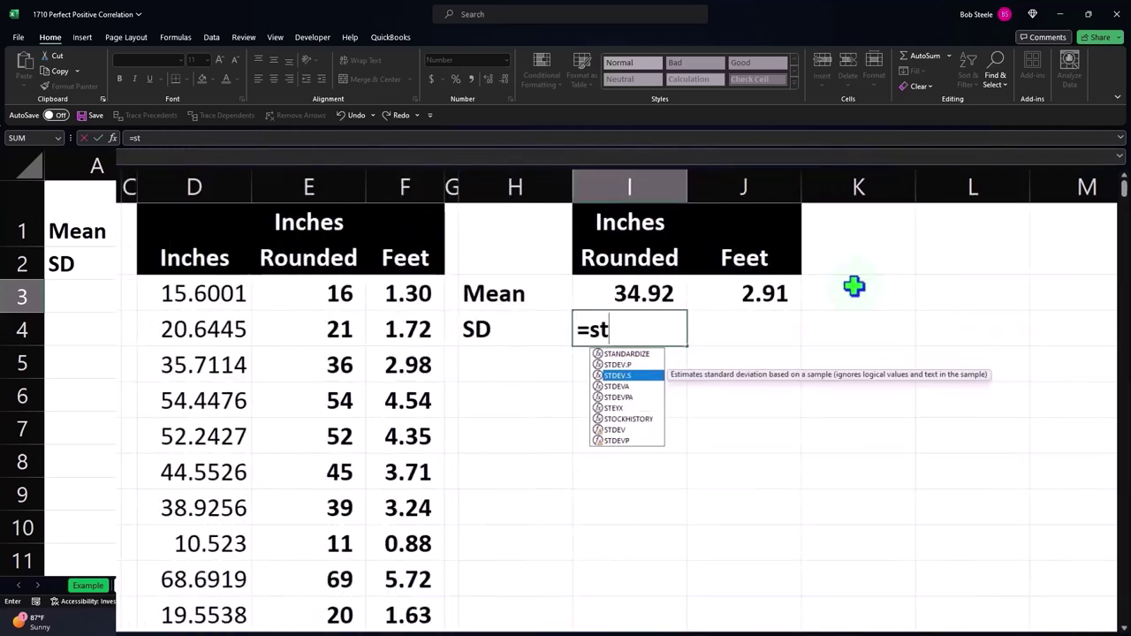
double_click(650, 389)
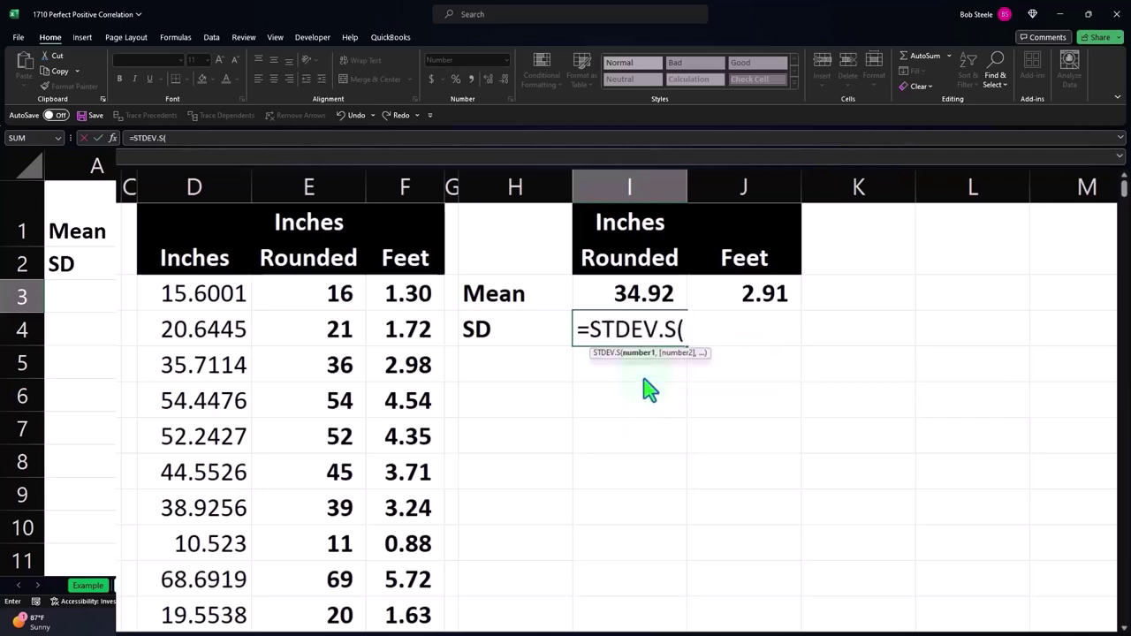
click(326, 301)
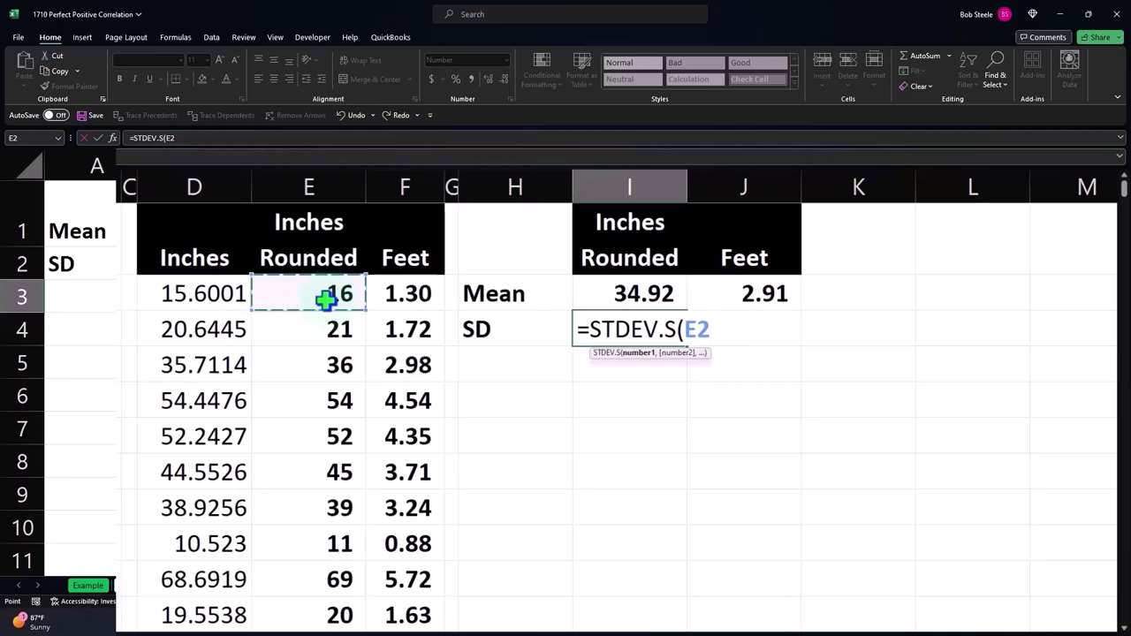
key(ctrl+shift+Down)
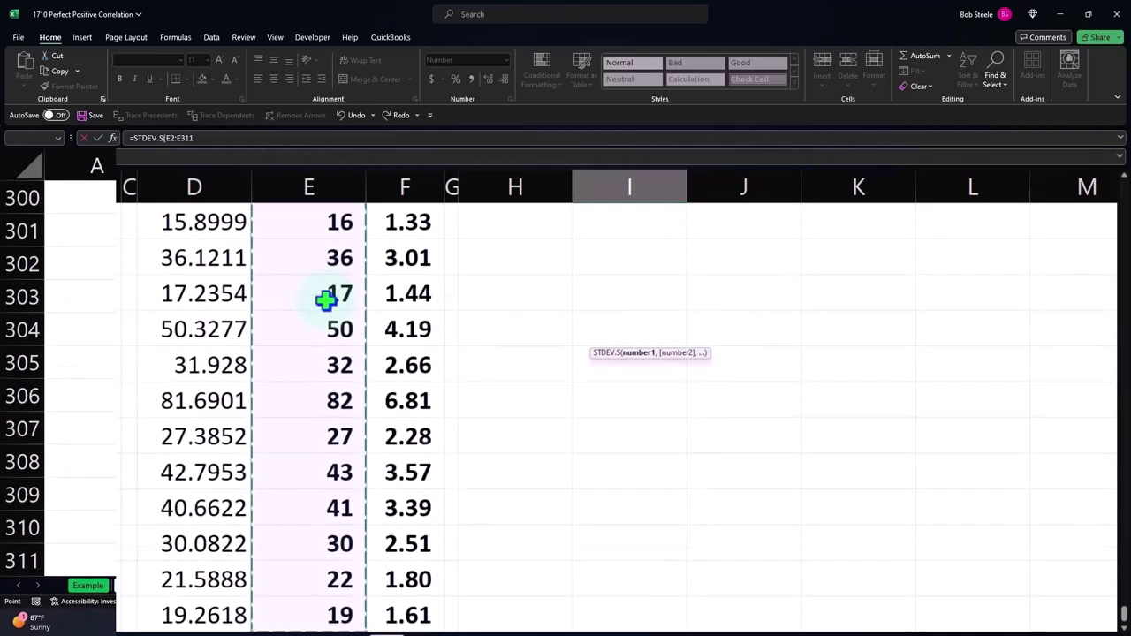
key(Return)
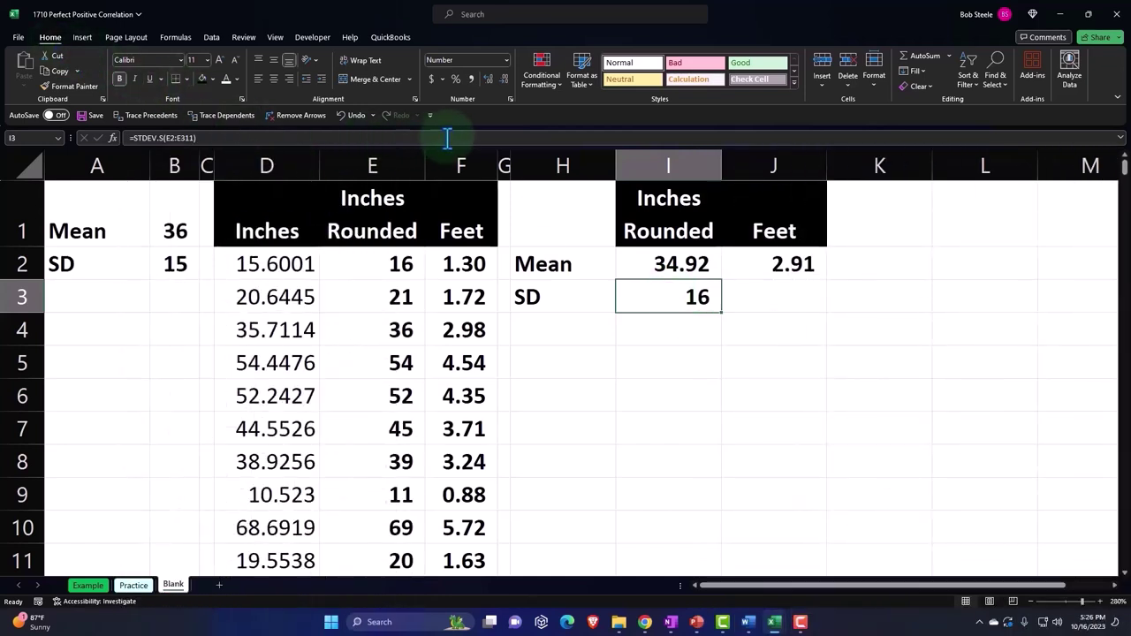
click(485, 79)
click(486, 79)
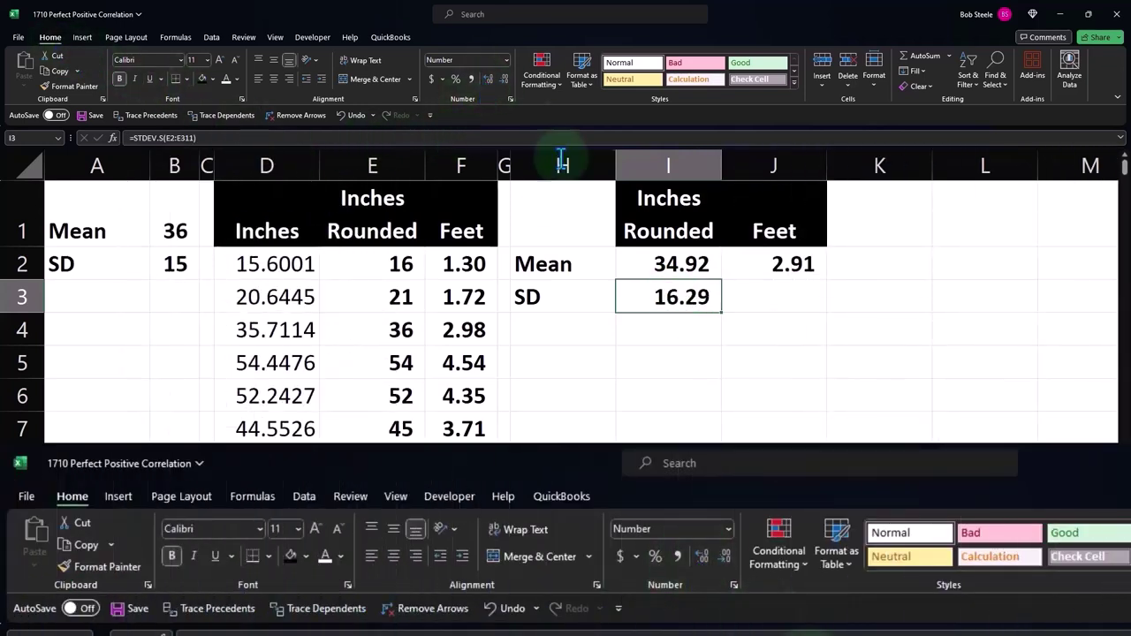
Enter STDEV.S over the Feet column in J3, showing 1.36 to two decimals.
click(798, 300)
text(=)
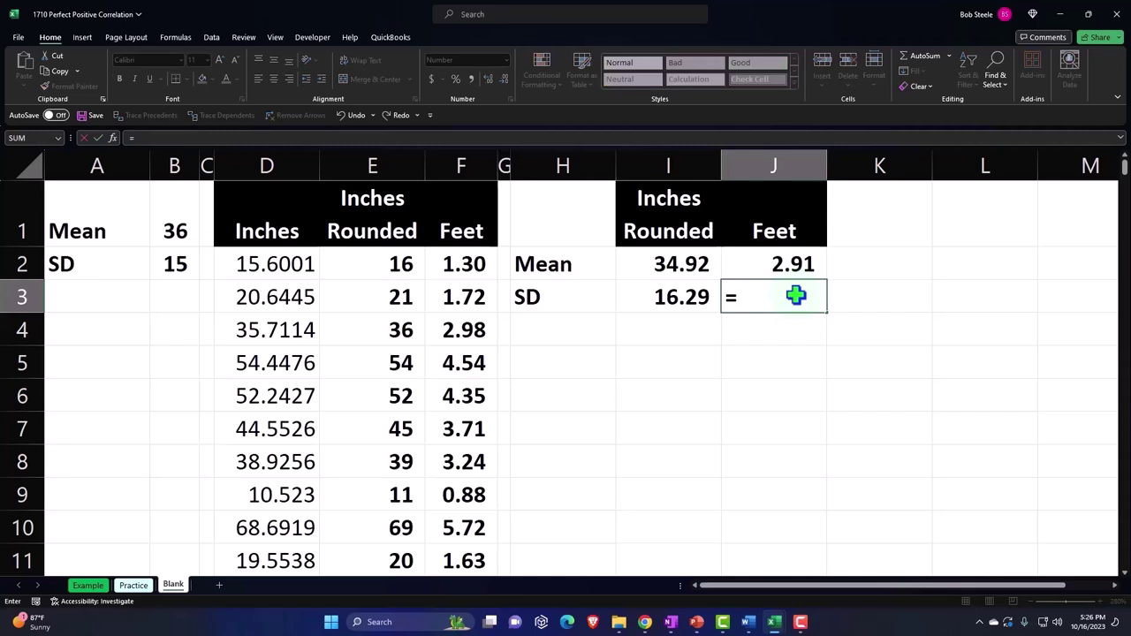
text(st)
key(Down)
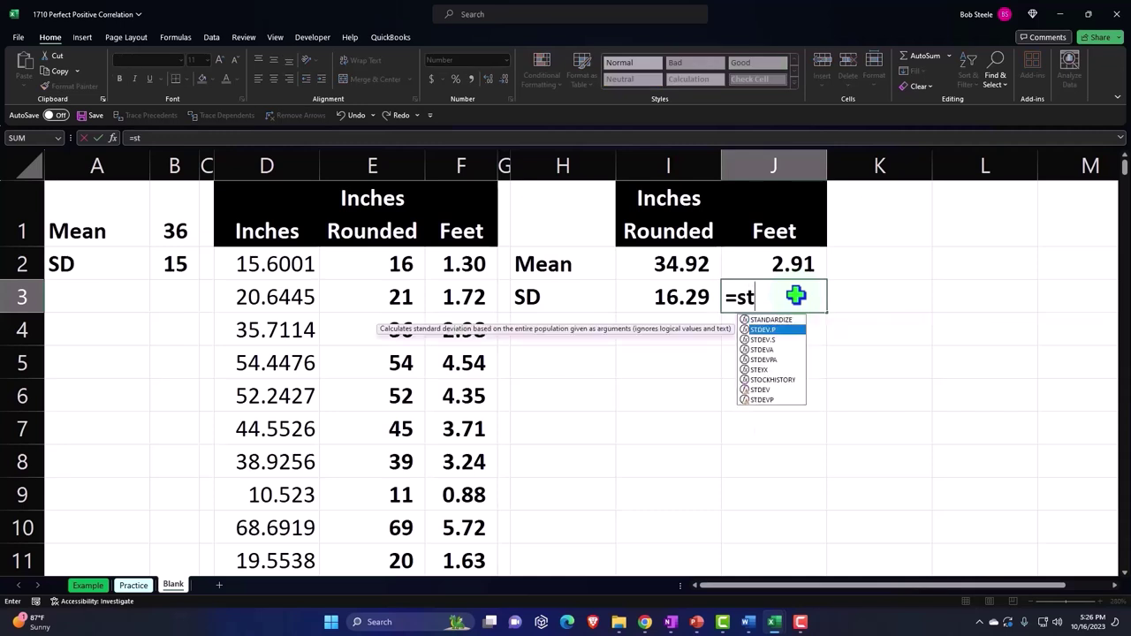
key(Down)
key(Tab)
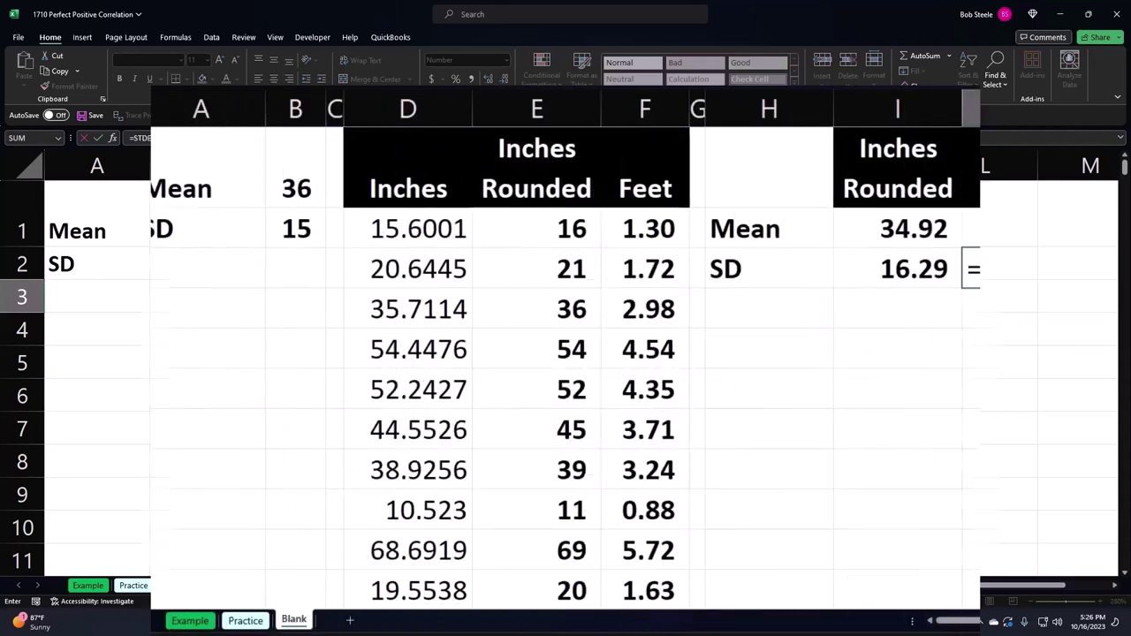
key(Left)
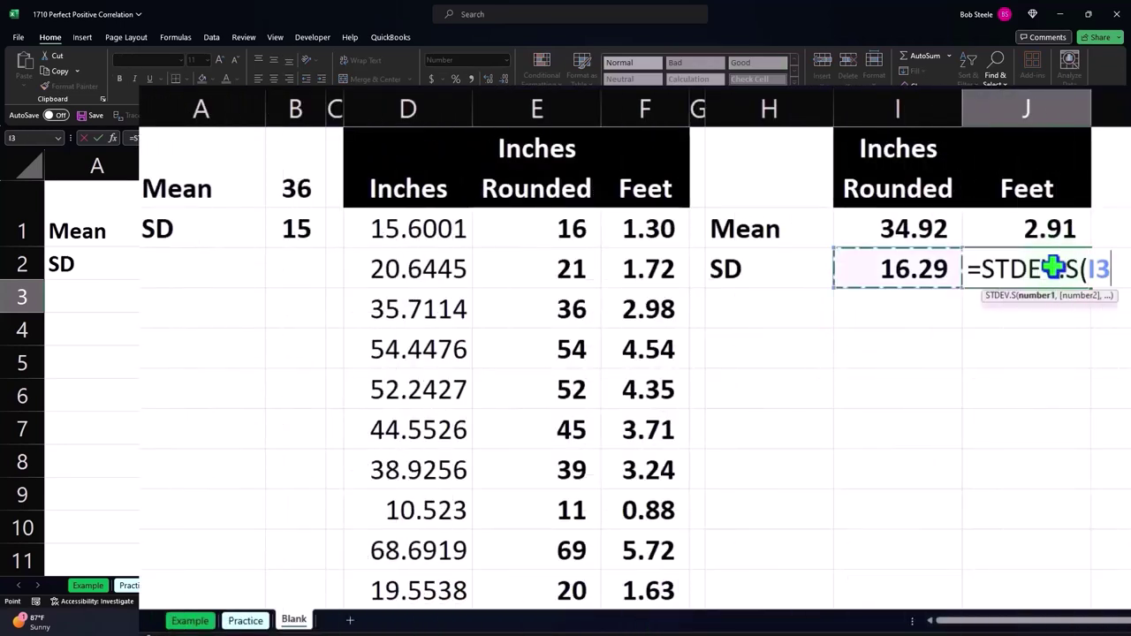
key(Left)
key(Left)
key(Left)
key(Up)
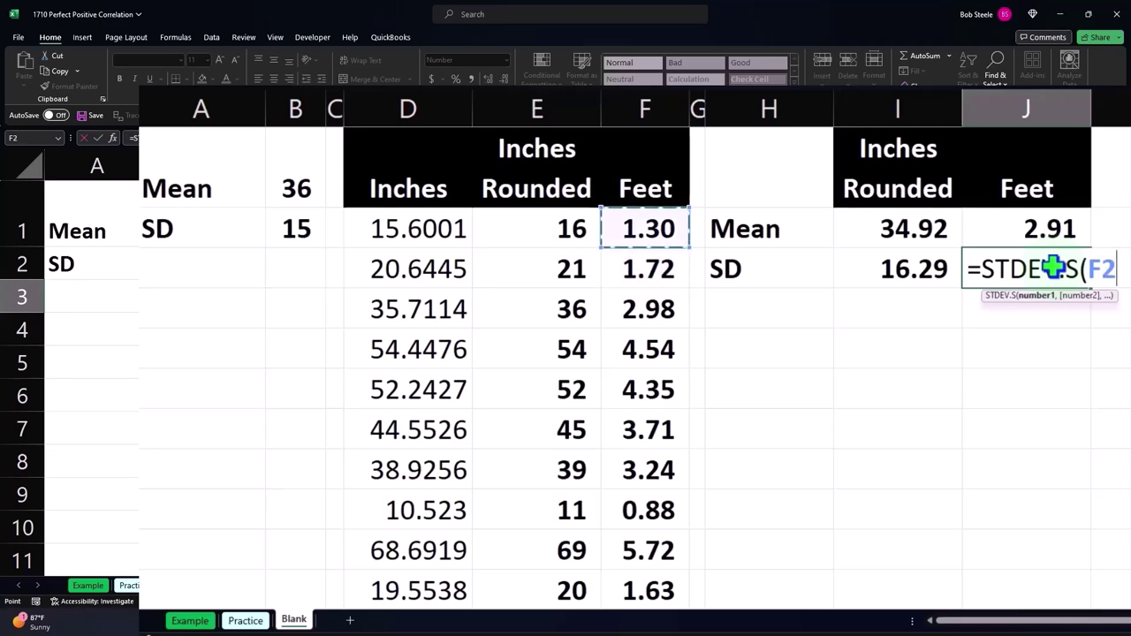
key(ctrl+shift+Down)
key(Return)
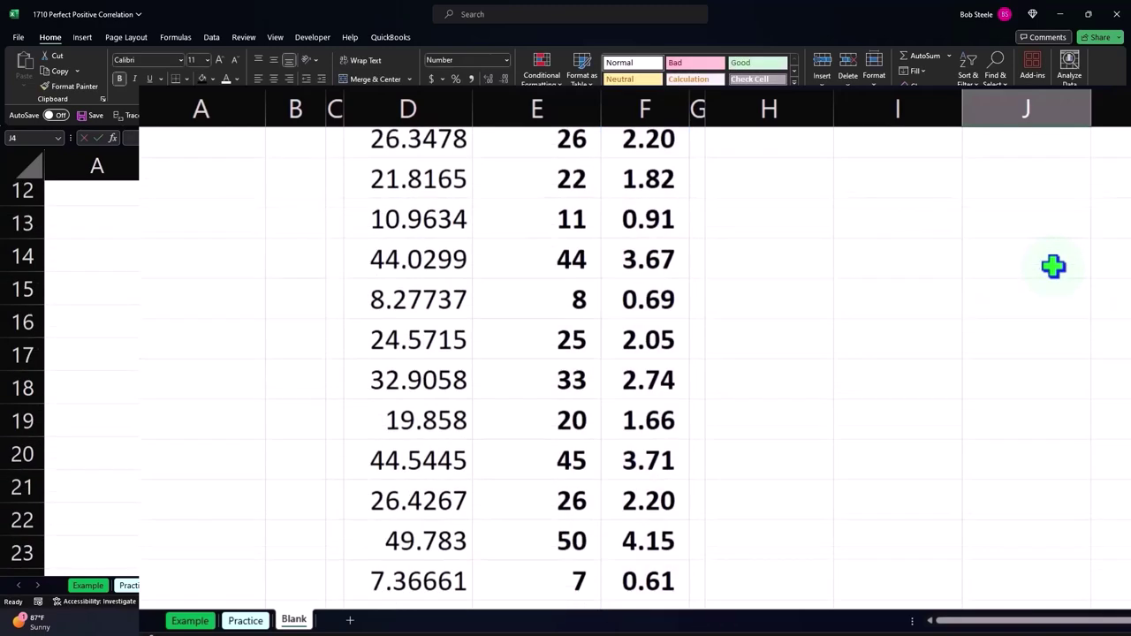
click(1052, 267)
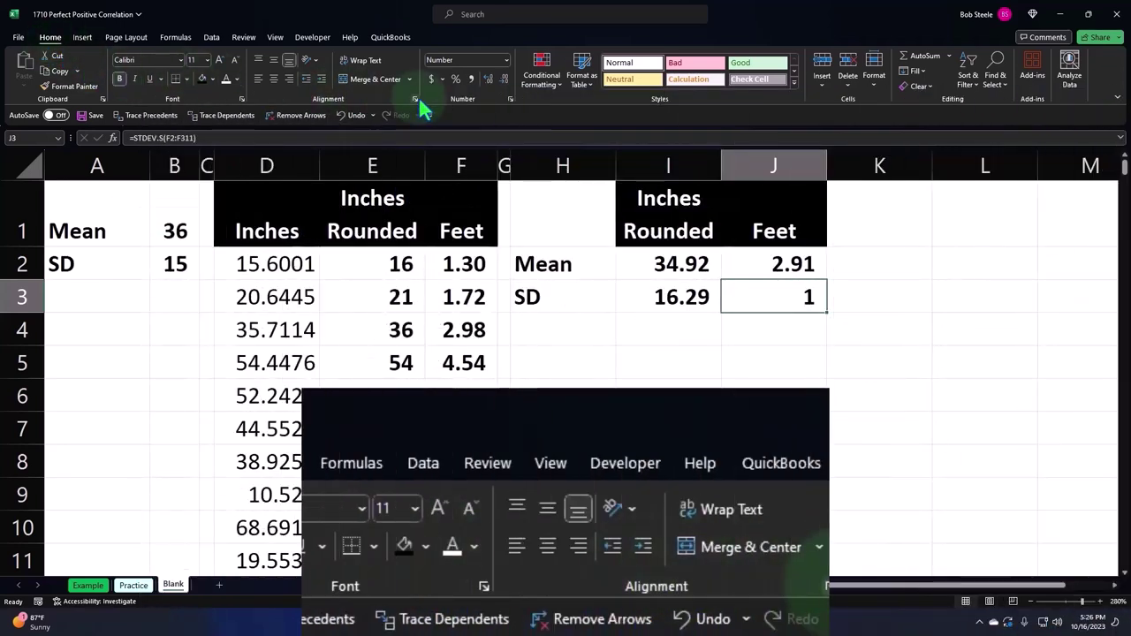
click(487, 78)
click(487, 79)
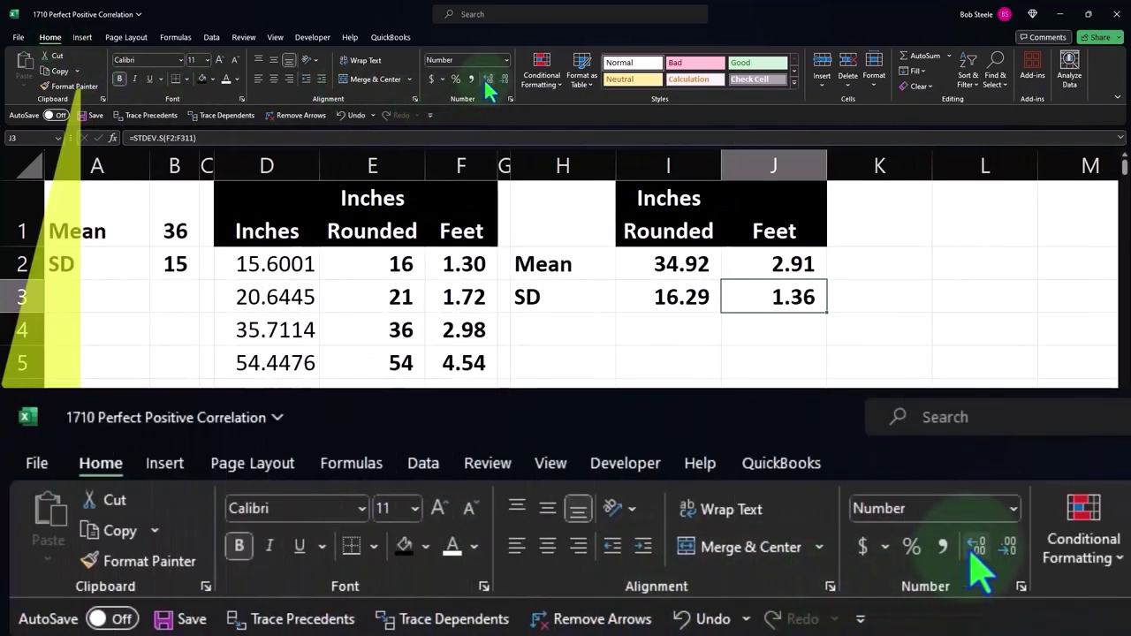
click(571, 358)
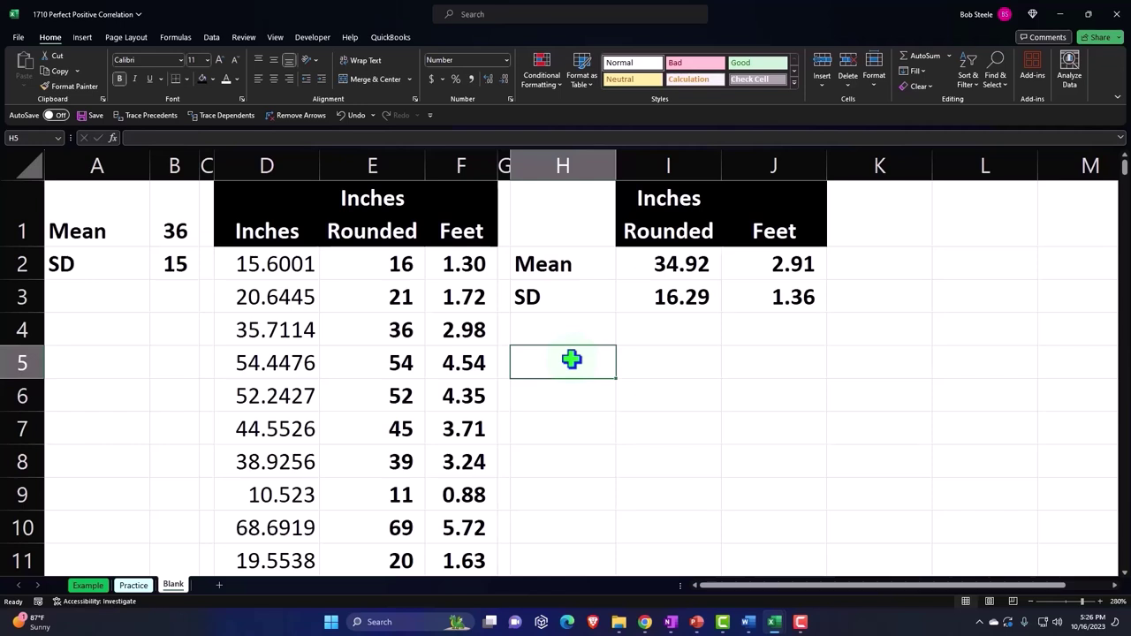
Add a 'Difference' header in K1 with black fill and white text.
click(862, 220)
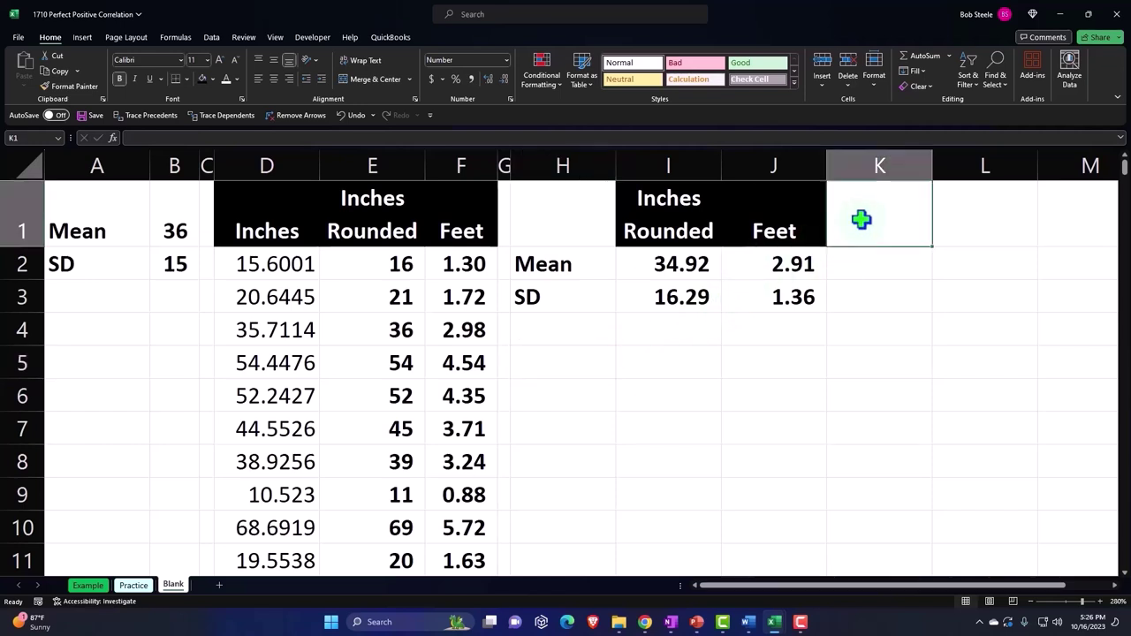
text(Di)
text(ff)
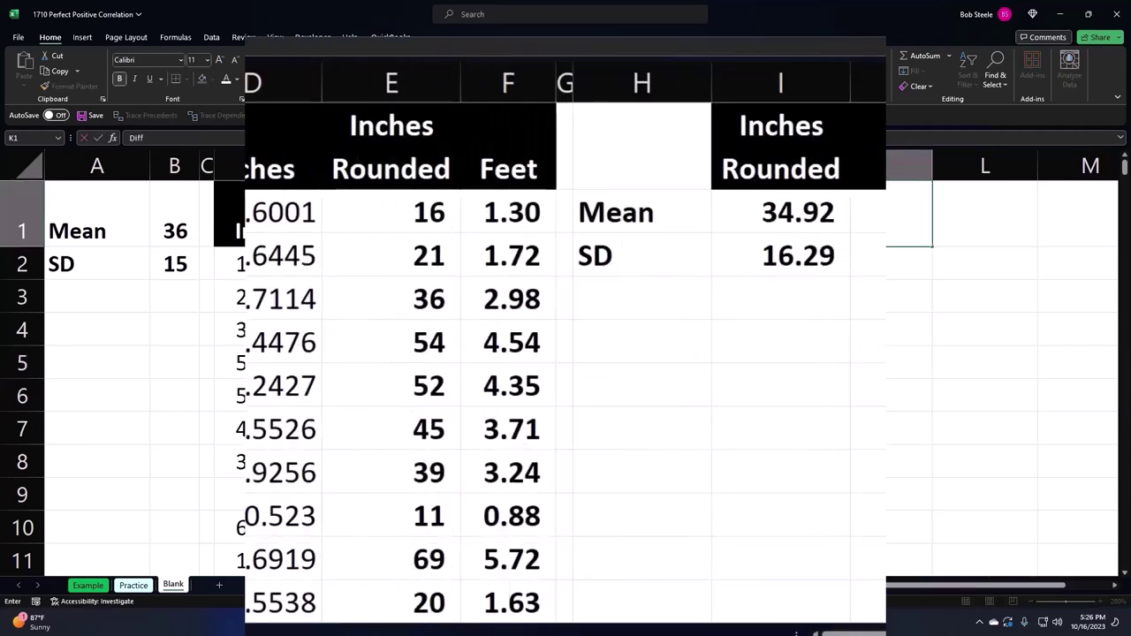
text(erence)
key(Return)
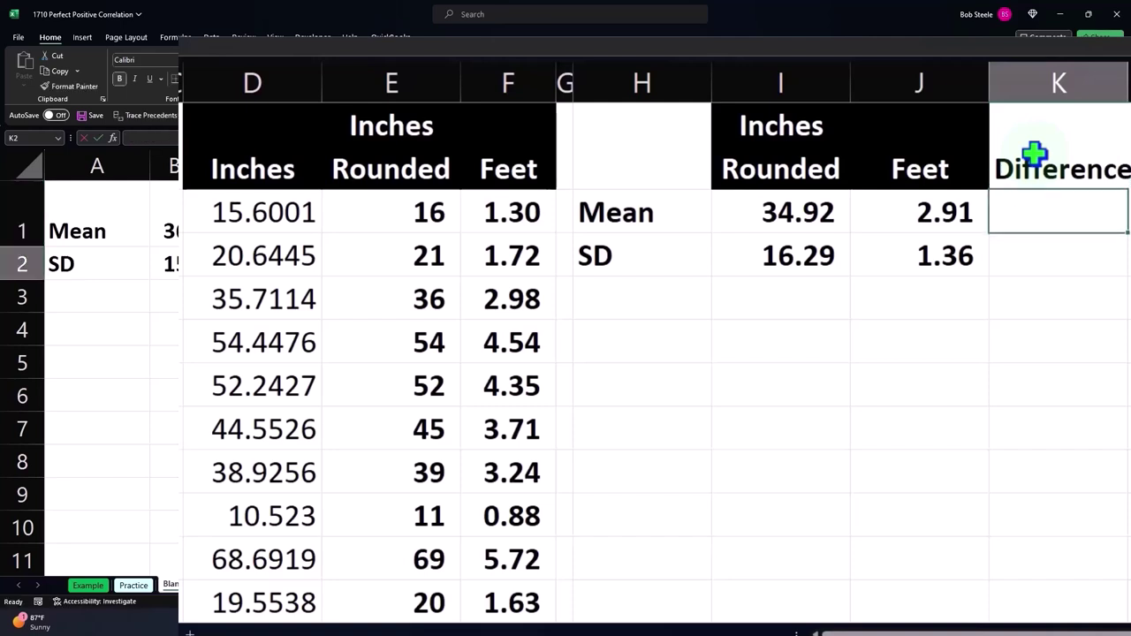
click(1035, 154)
key(F4)
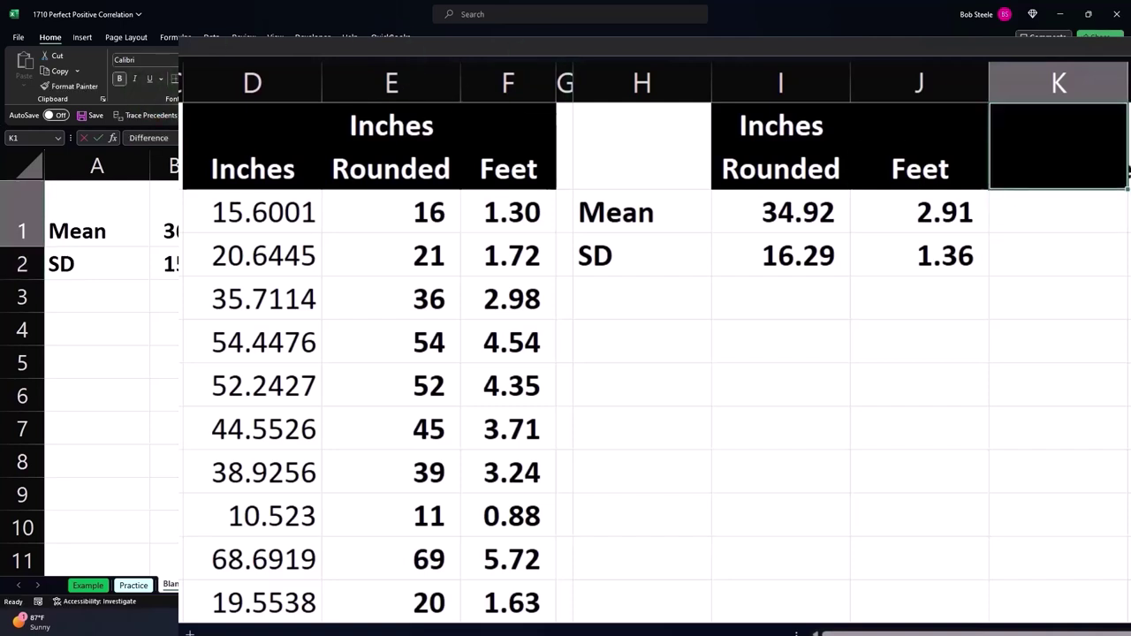
key(F4)
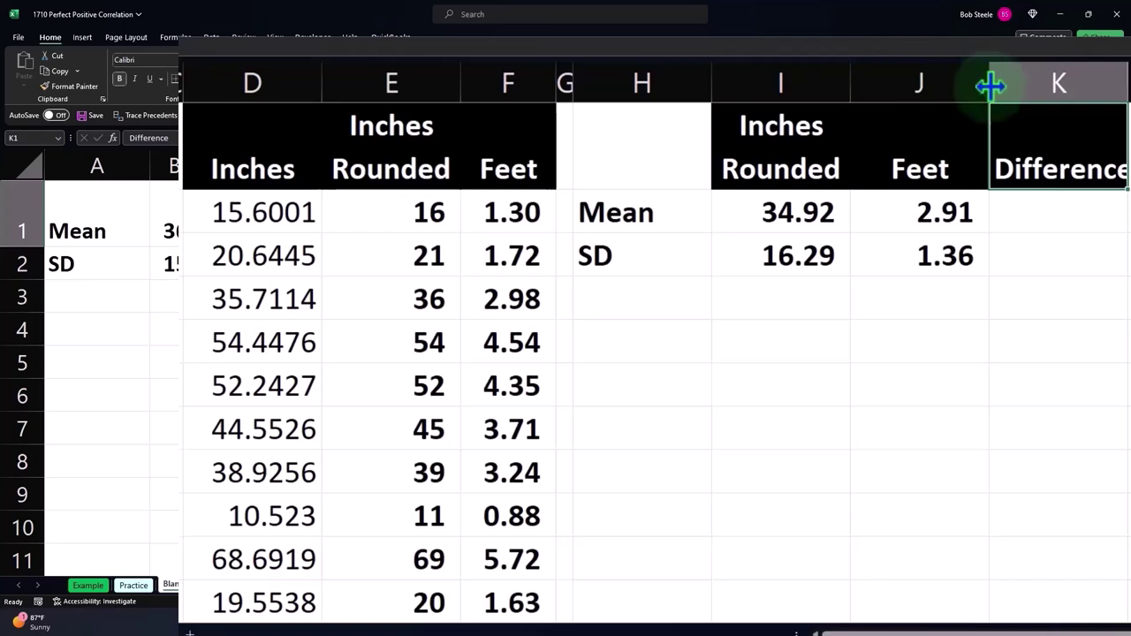
Enter =I2-J2 and =I3-J3 (32.01, 14.93) to two decimals, and narrow column H.
click(1061, 213)
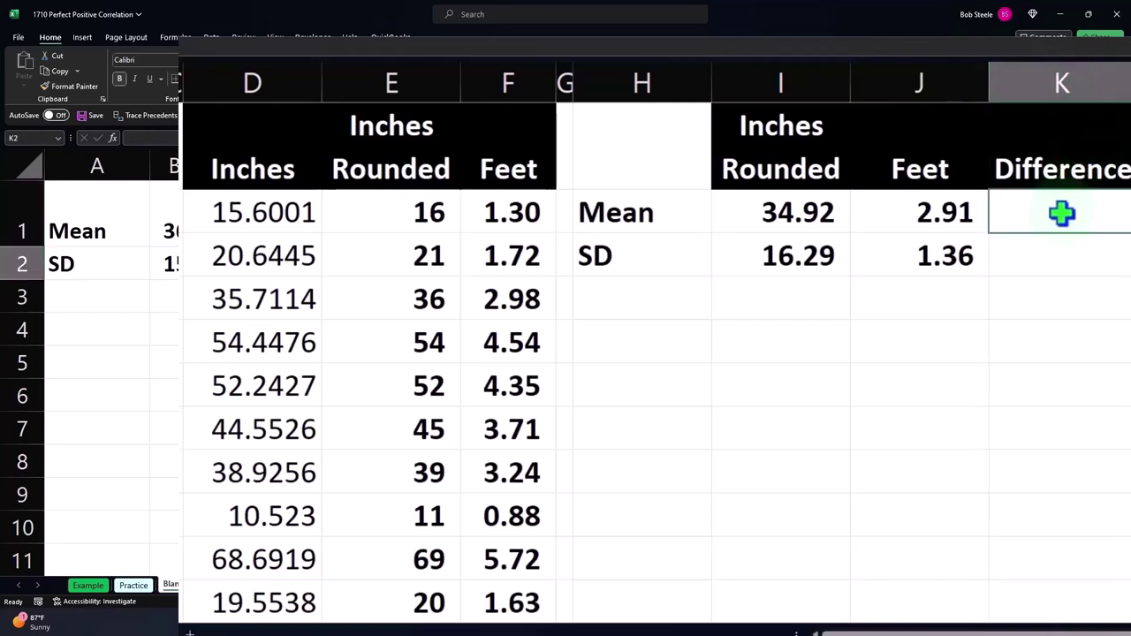
text(=)
key(Left)
key(Left)
text(-)
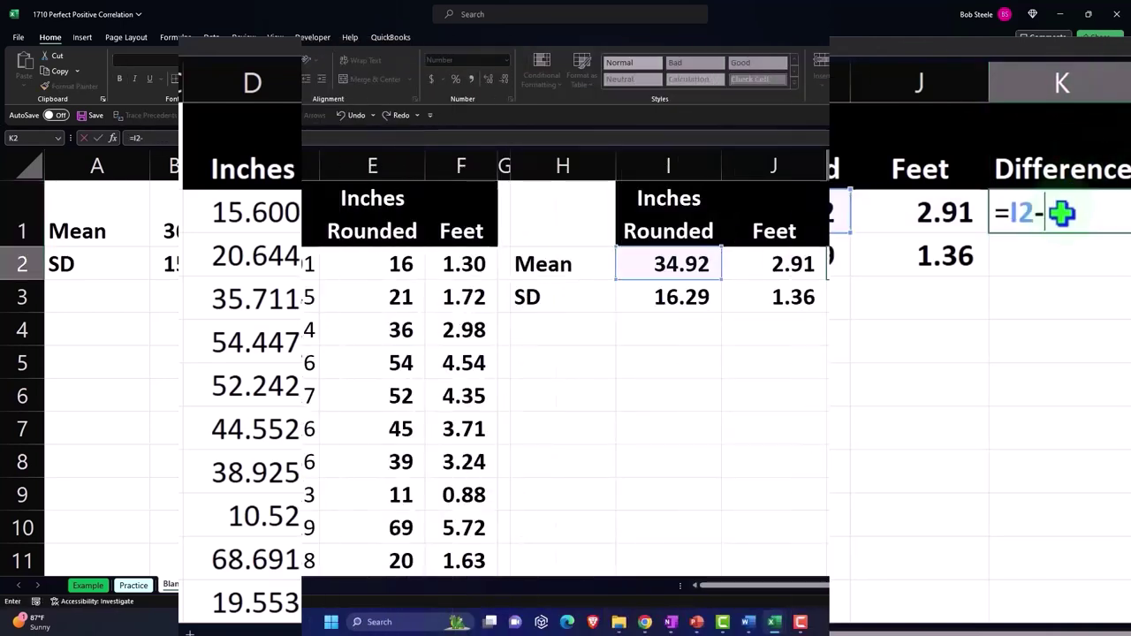
key(Left)
key(Return)
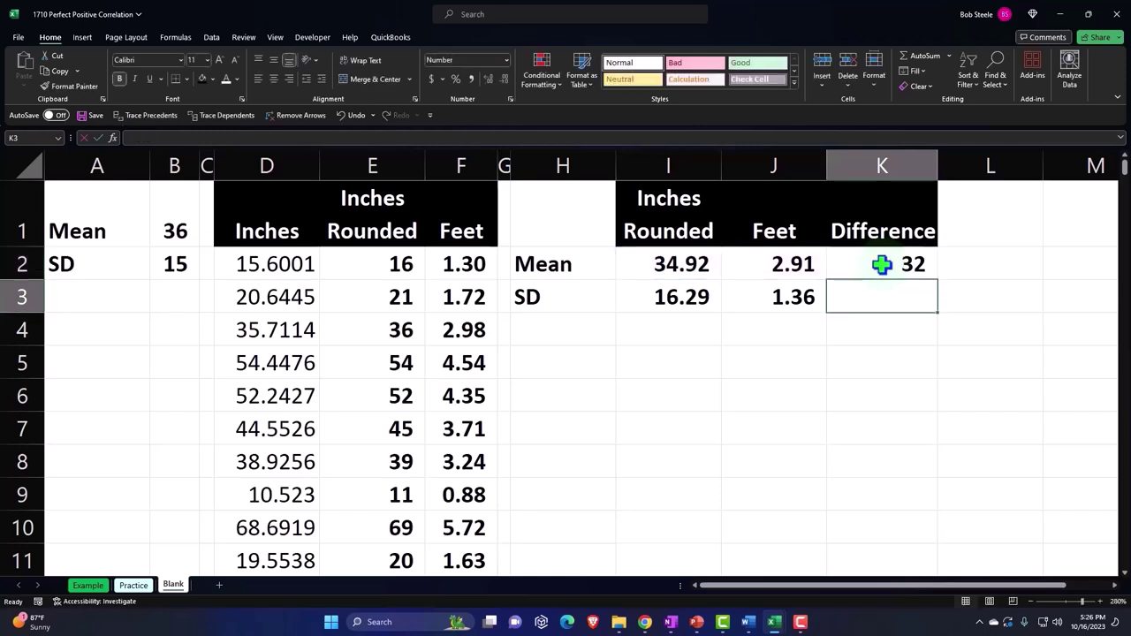
text(=)
key(Left)
key(Left)
text(-)
key(Left)
key(Return)
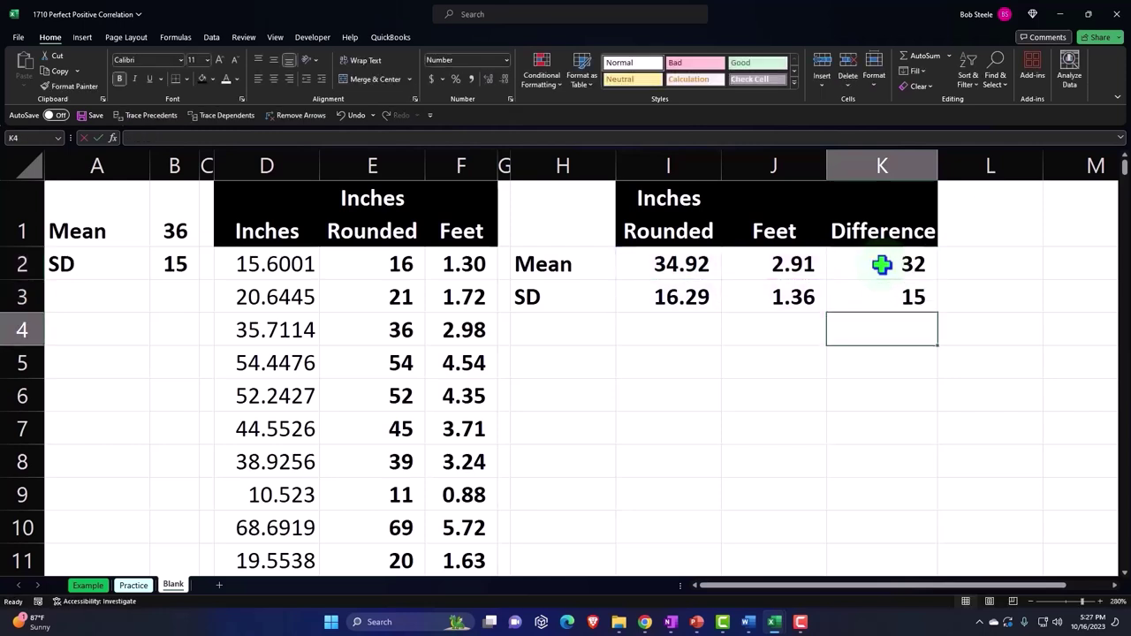
key(Up)
key(Up)
drag(882, 279, 884, 291)
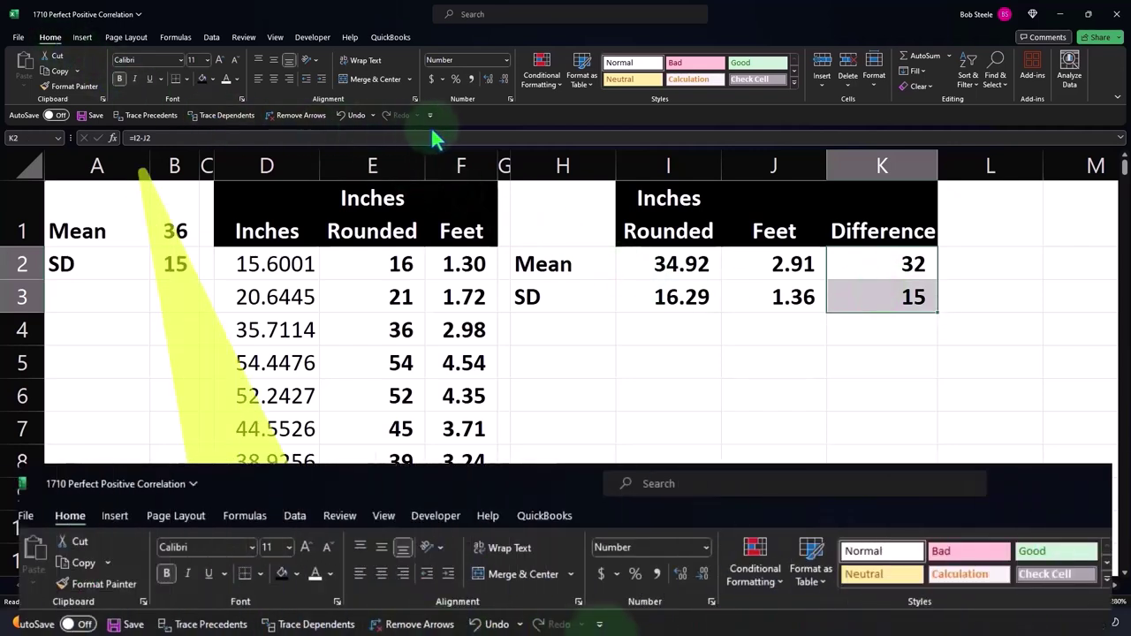
click(487, 79)
click(487, 80)
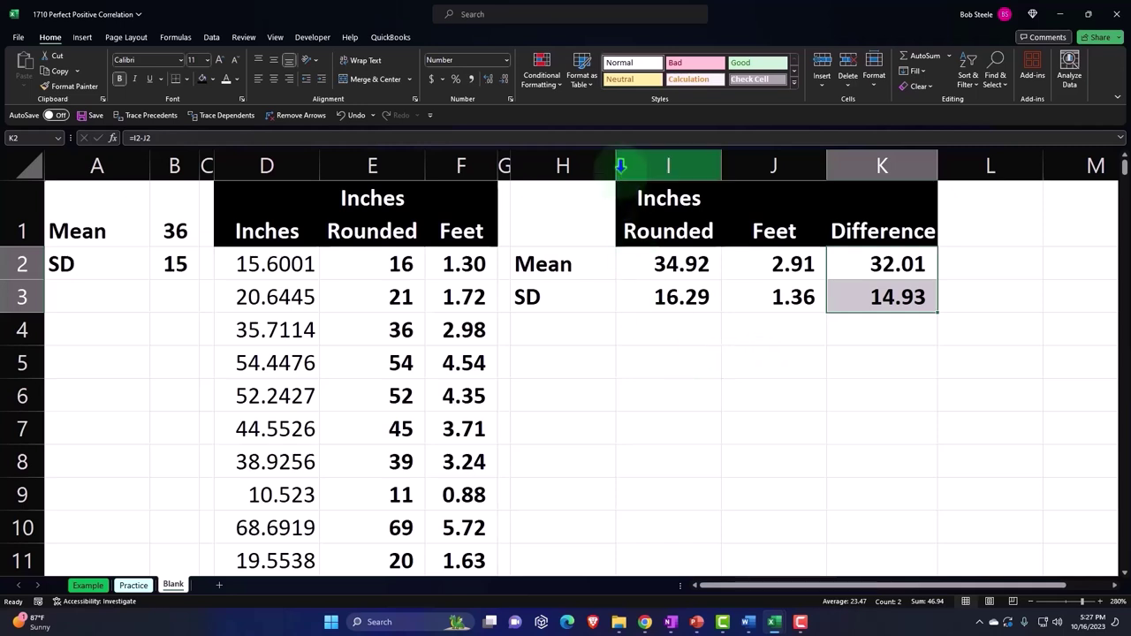
drag(616, 167, 591, 176)
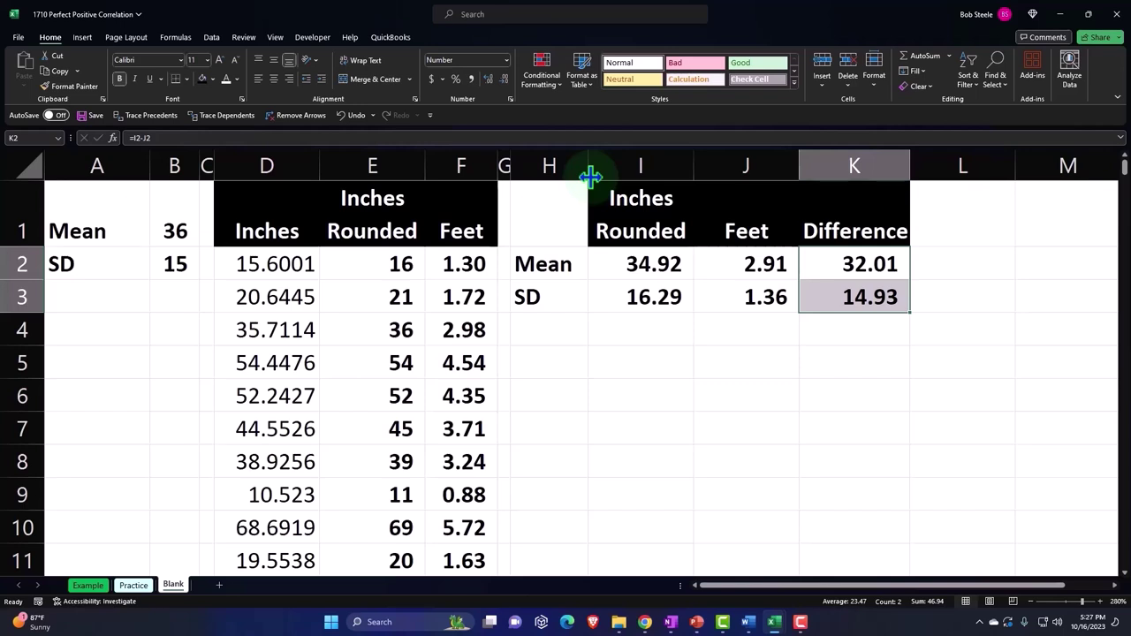
click(544, 362)
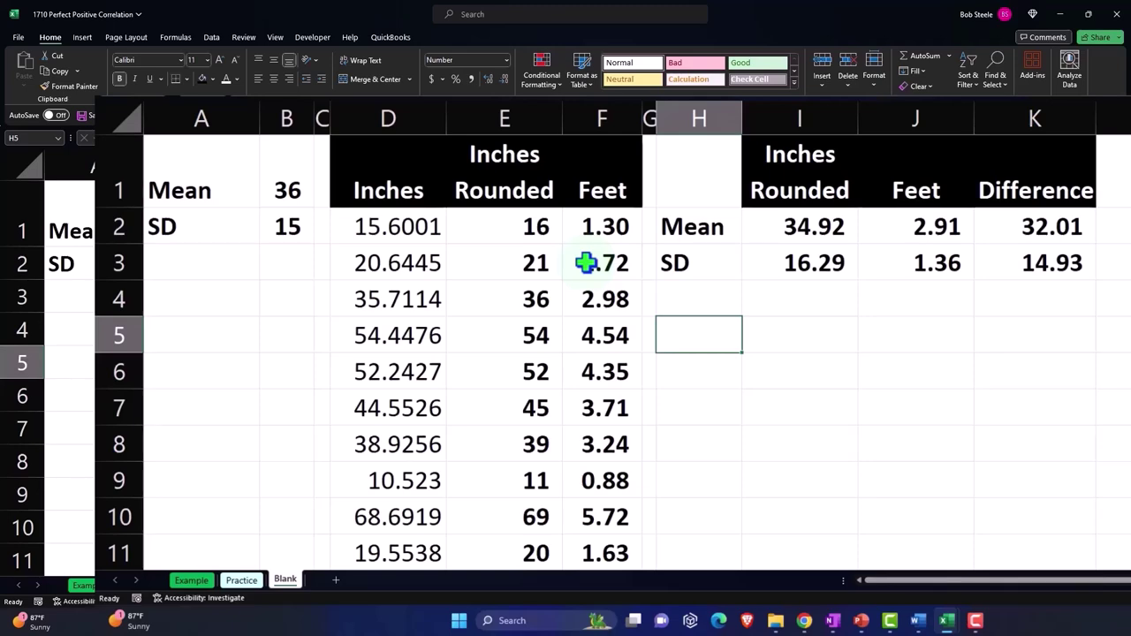
Select the Inches Rounded column from E1 down and insert a histogram of it.
click(509, 189)
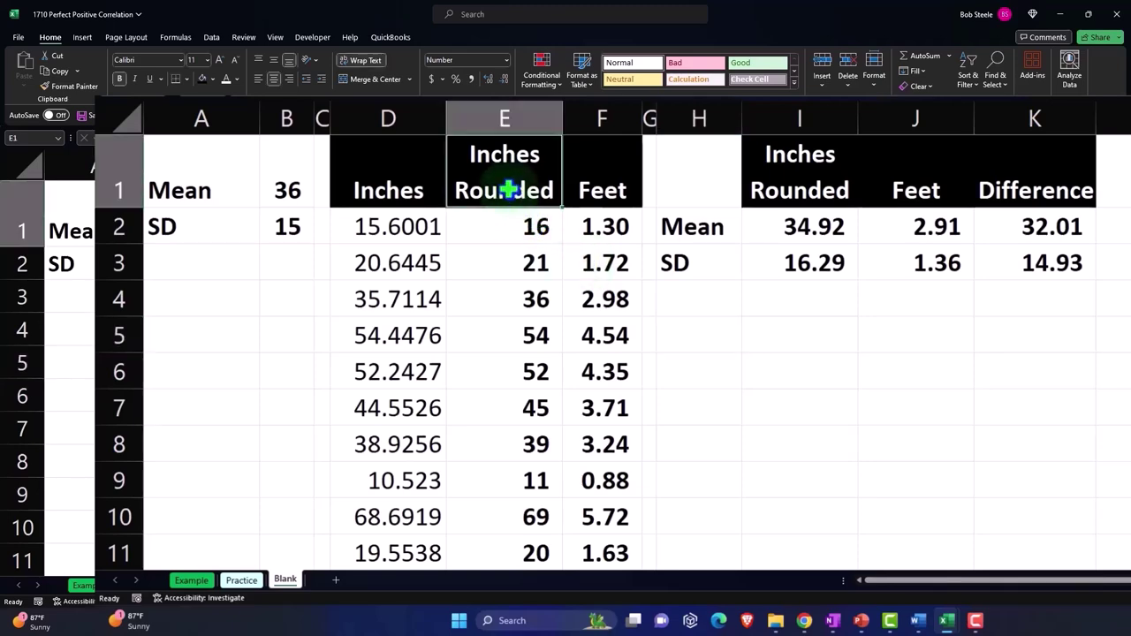
key(ctrl+shift+Down)
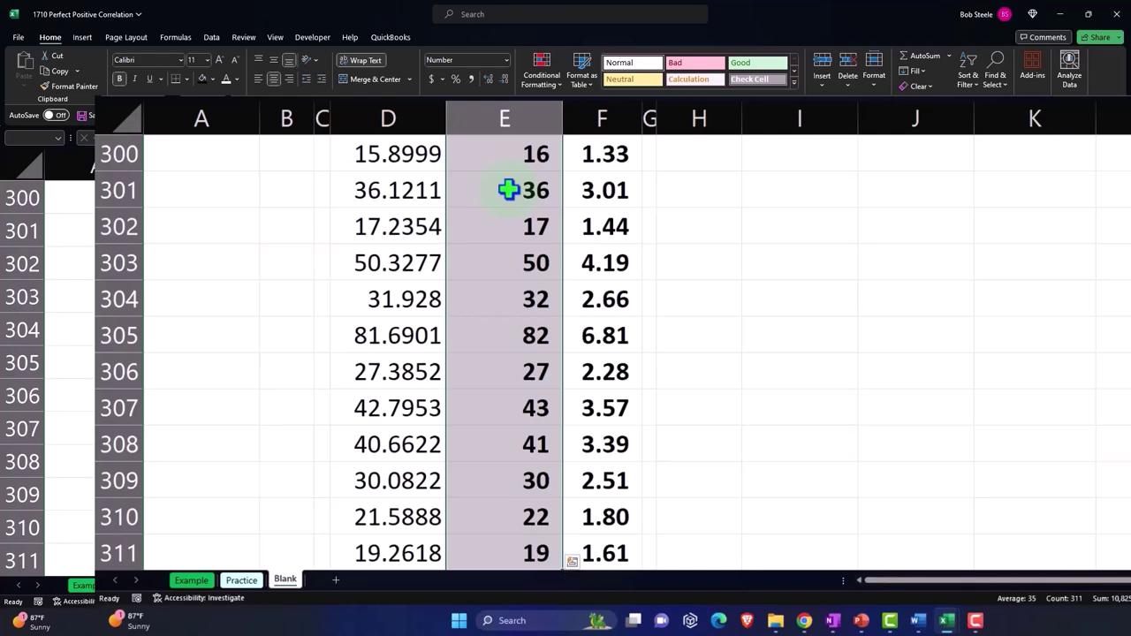
scroll(513, 203, down, 3)
scroll(522, 215, up, 6)
scroll(522, 215, up, 14)
scroll(527, 213, up, 8)
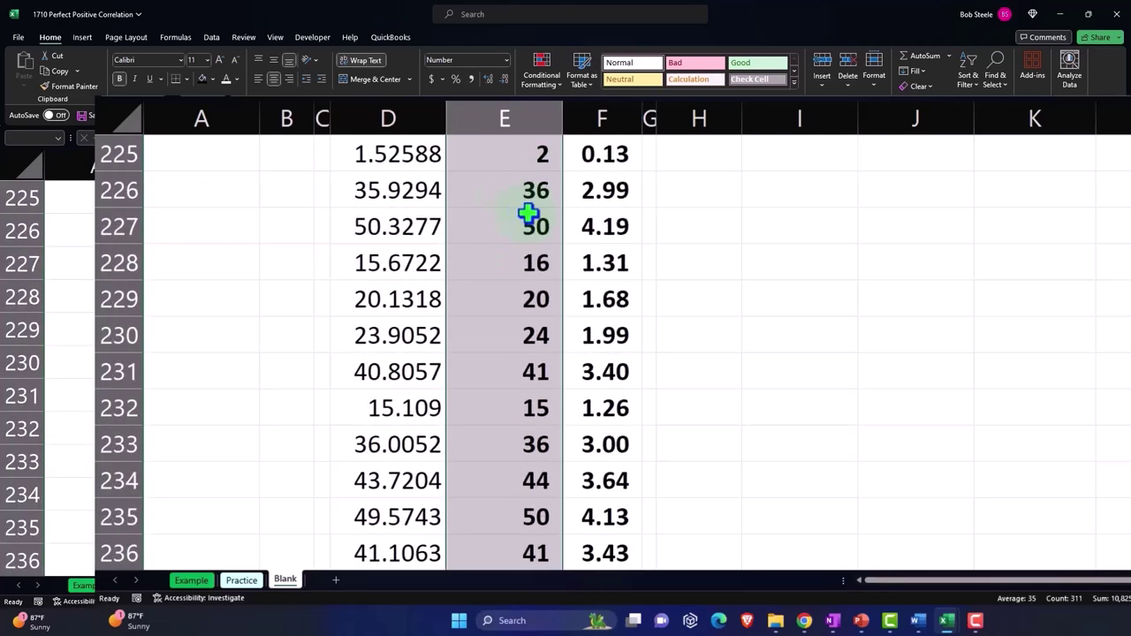
scroll(528, 213, up, 7)
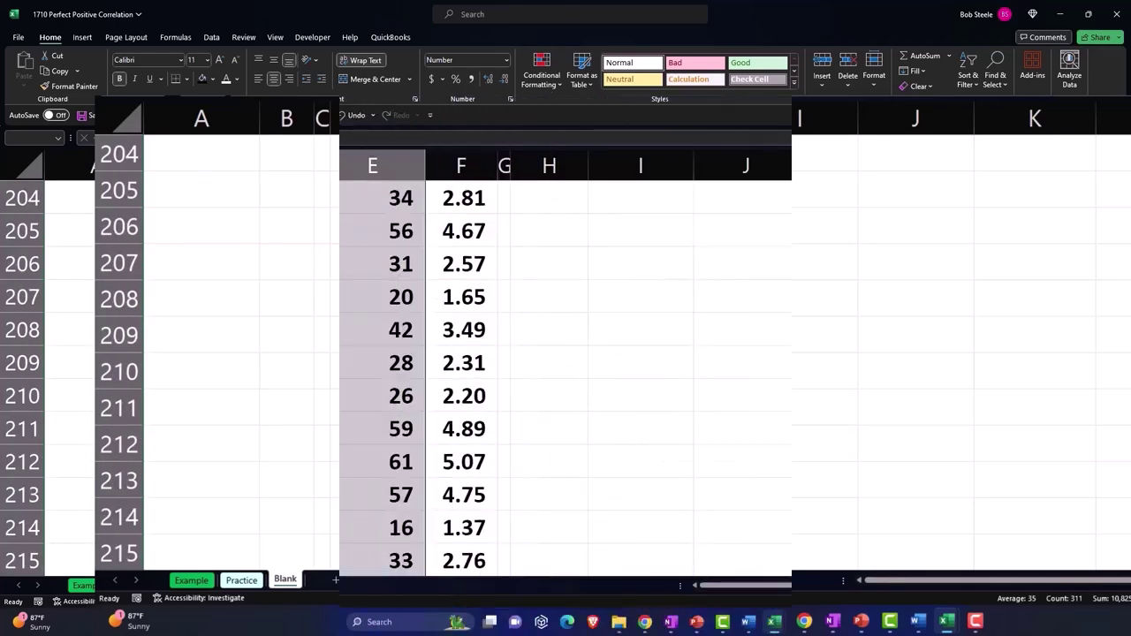
key(ctrl+BackSpace)
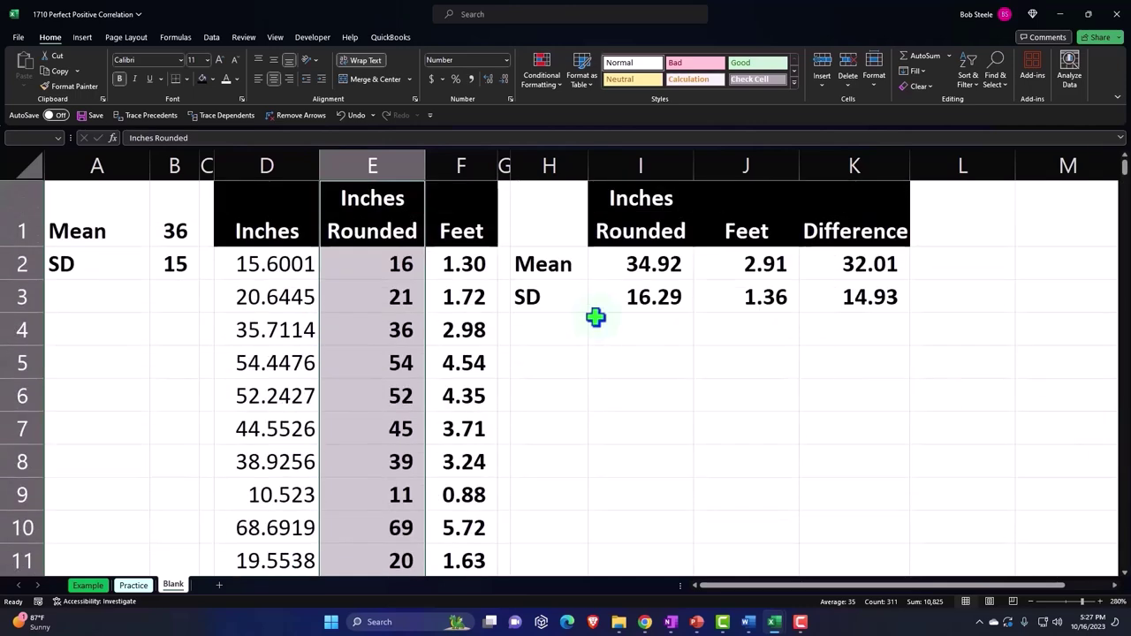
click(82, 37)
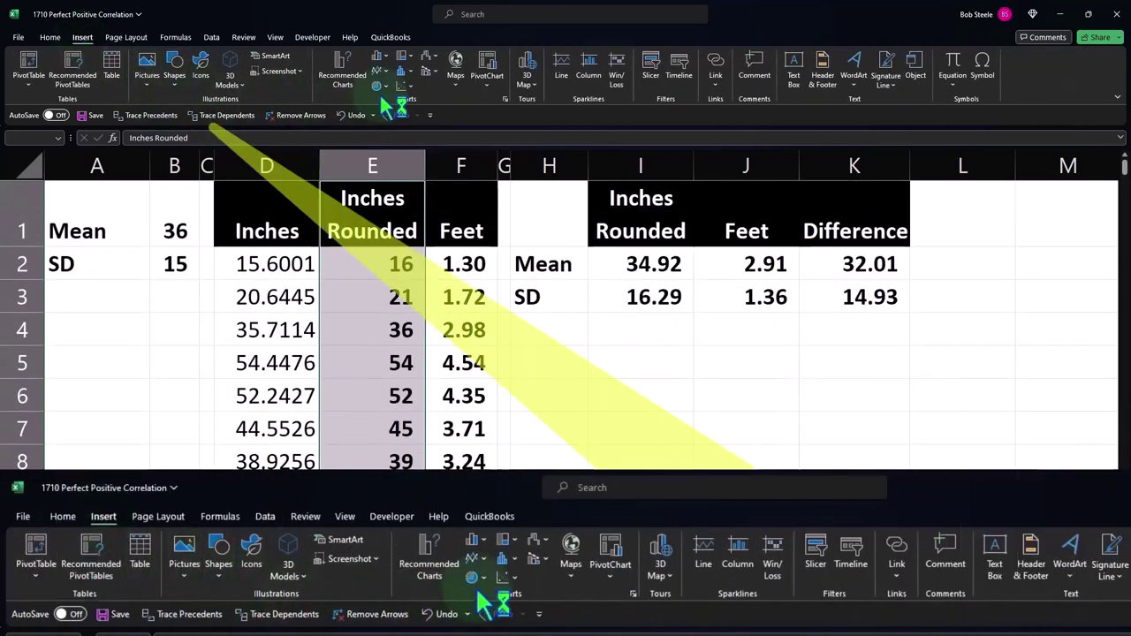
click(404, 71)
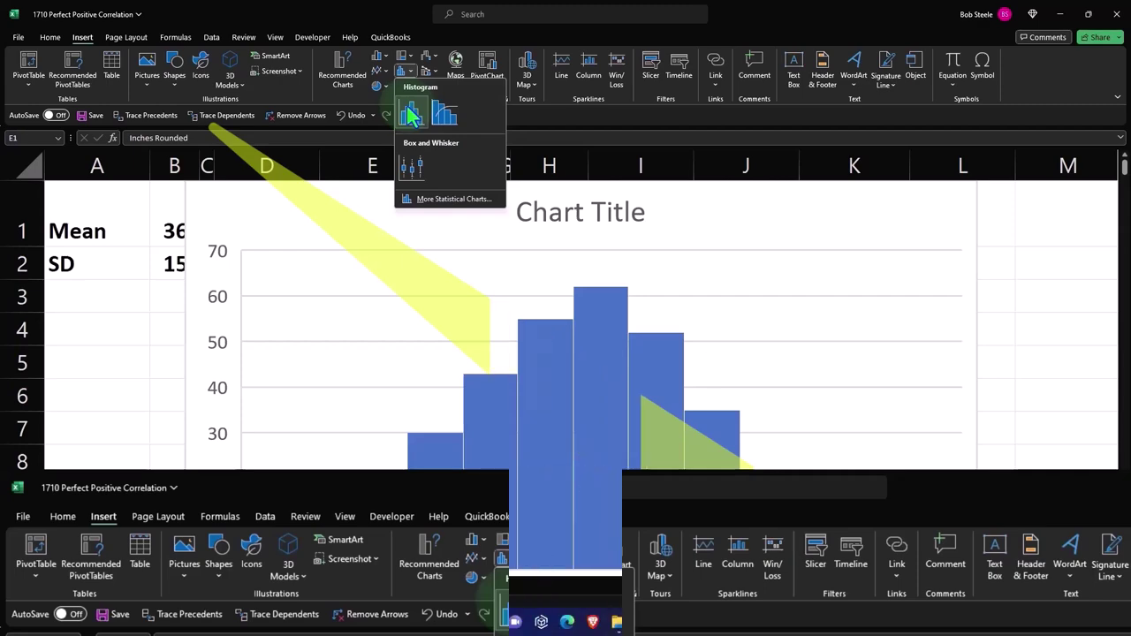
click(411, 114)
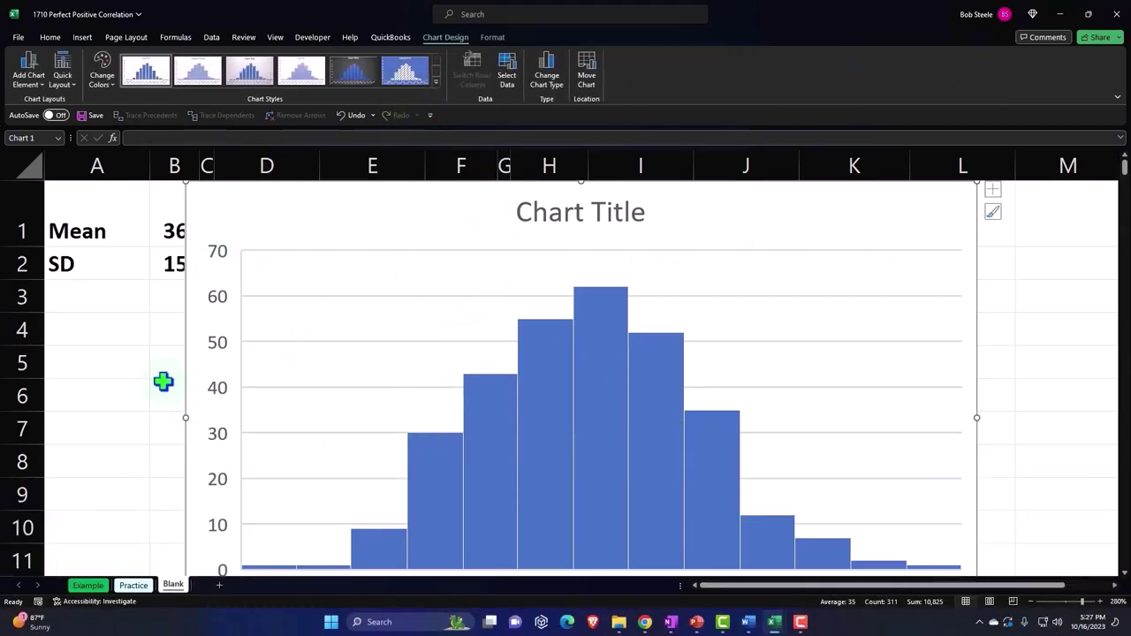
Move the histogram off the data columns and retitle it 'Inches'.
mouse_move(265, 212)
mouse_down()
mouse_move(539, 314)
mouse_move(594, 317)
mouse_up()
click(854, 317)
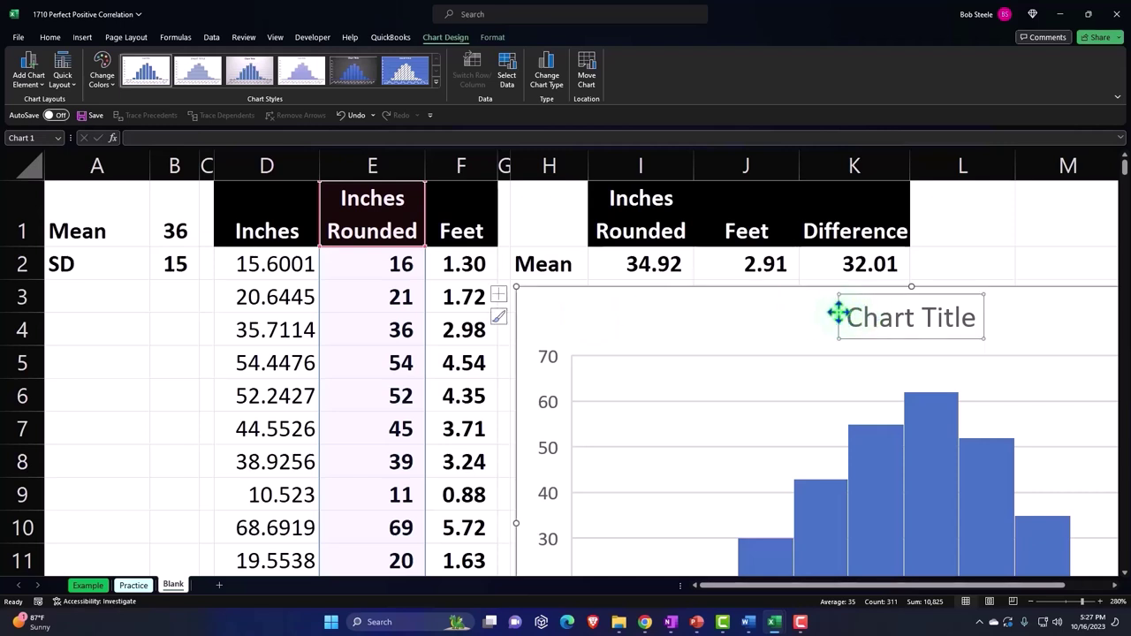
click(841, 320)
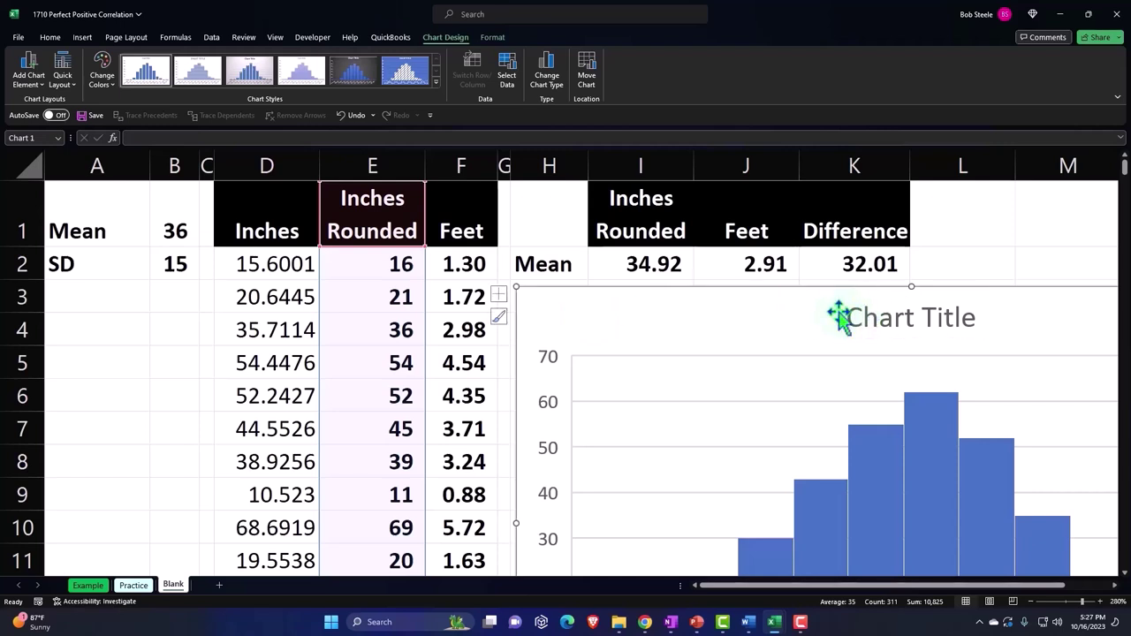
click(838, 314)
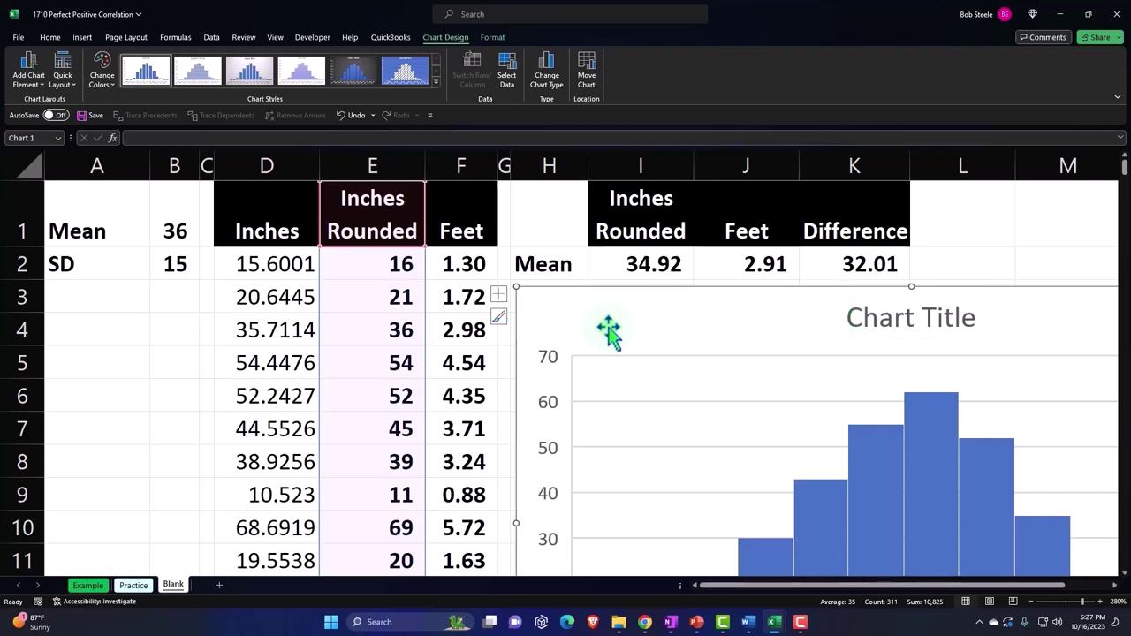
click(864, 324)
double_click(862, 320)
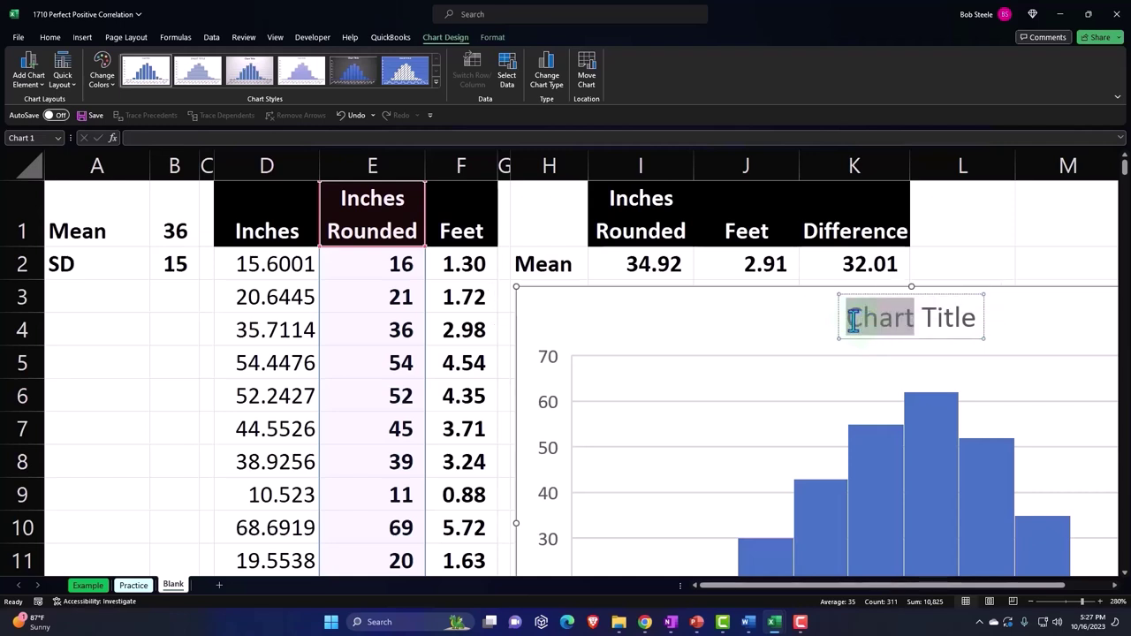
drag(862, 320, 987, 318)
key(Delete)
text(n)
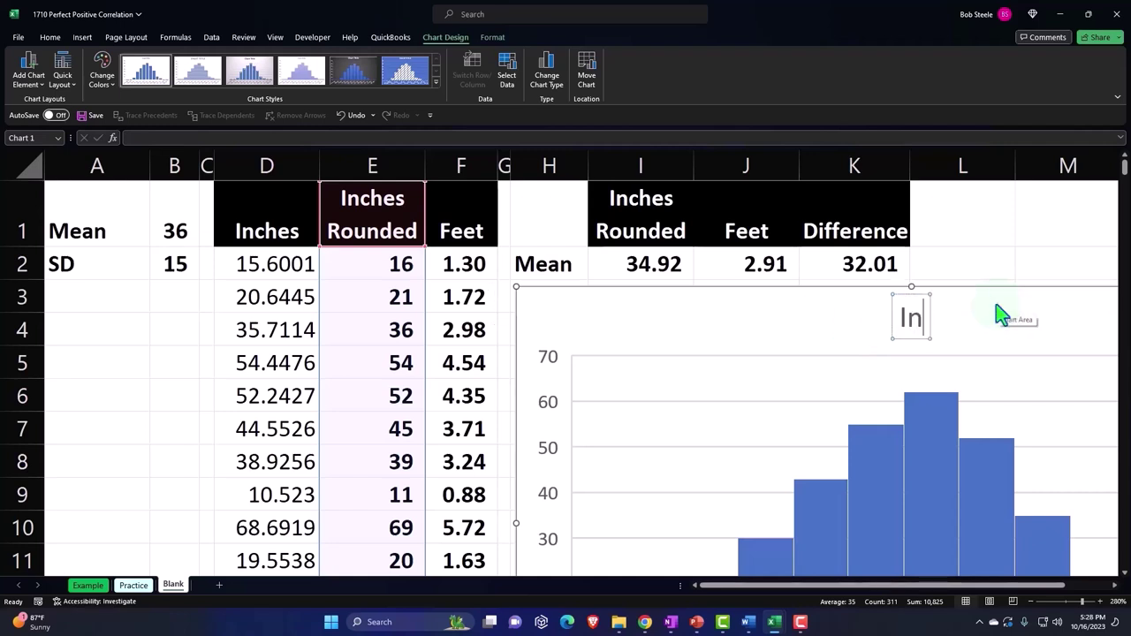
text(ches)
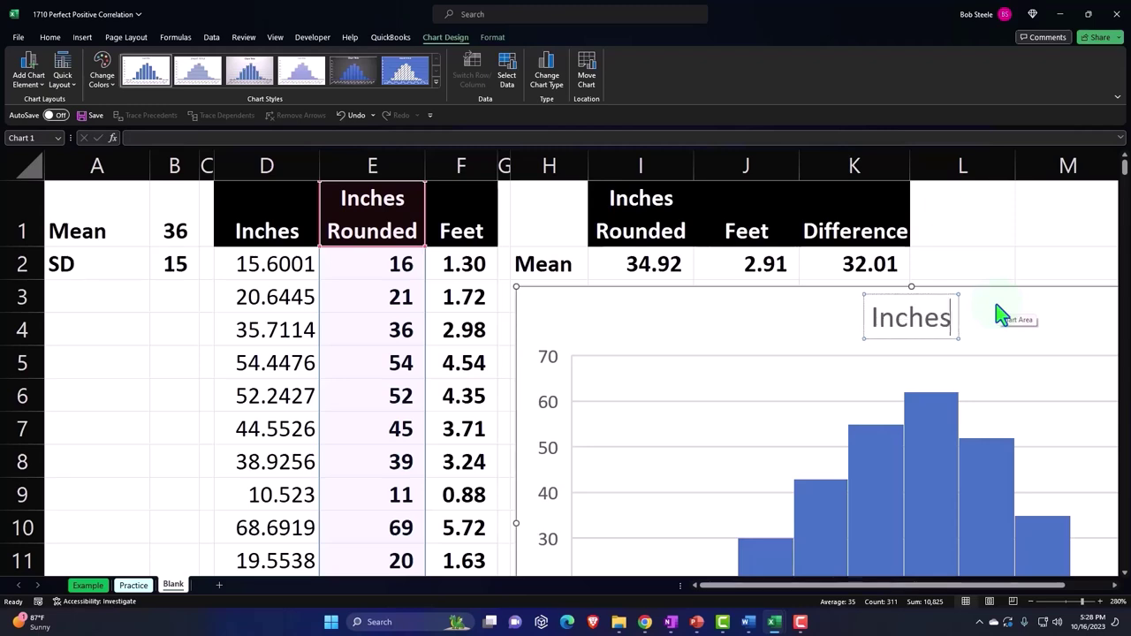
Shrink the Inches histogram and place it below the Mean and SD summary table.
click(1032, 602)
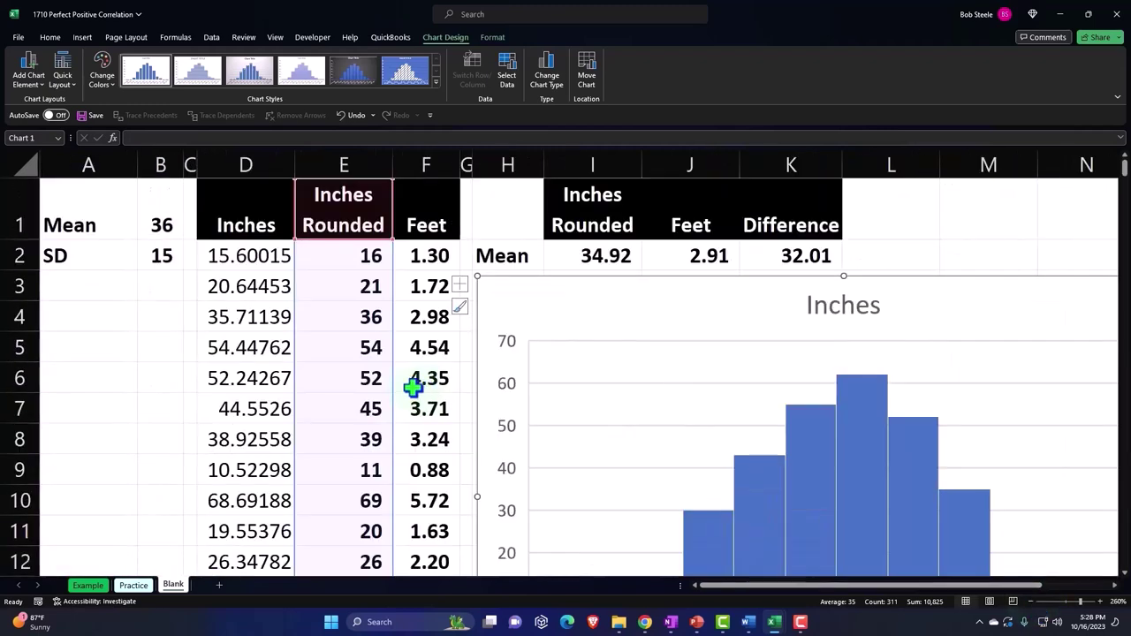
drag(469, 274, 705, 375)
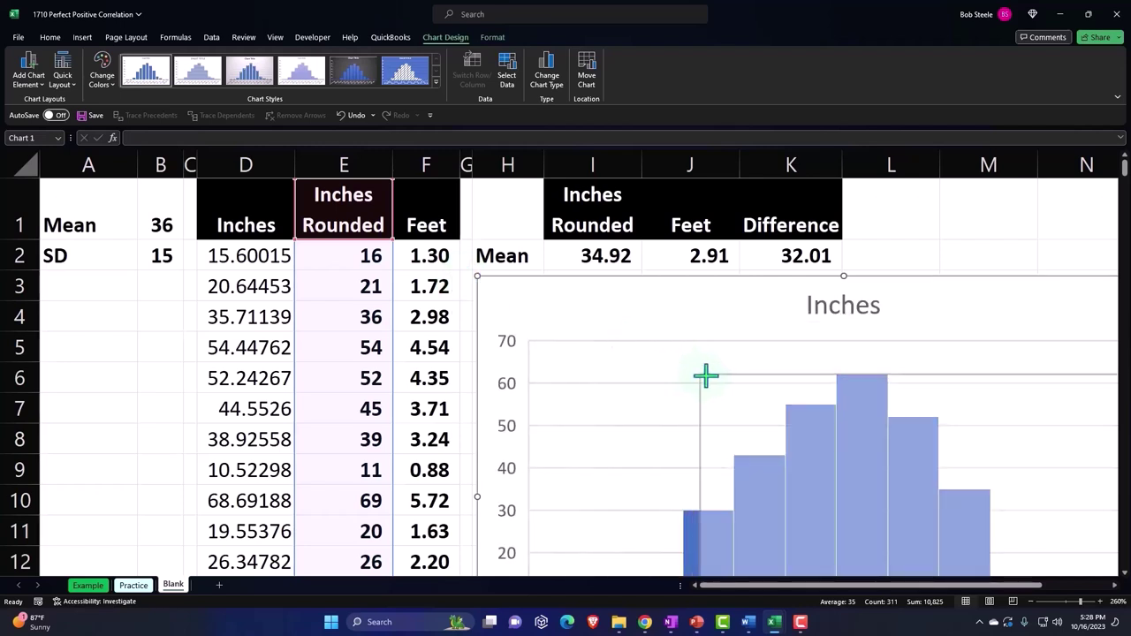
drag(811, 417, 624, 394)
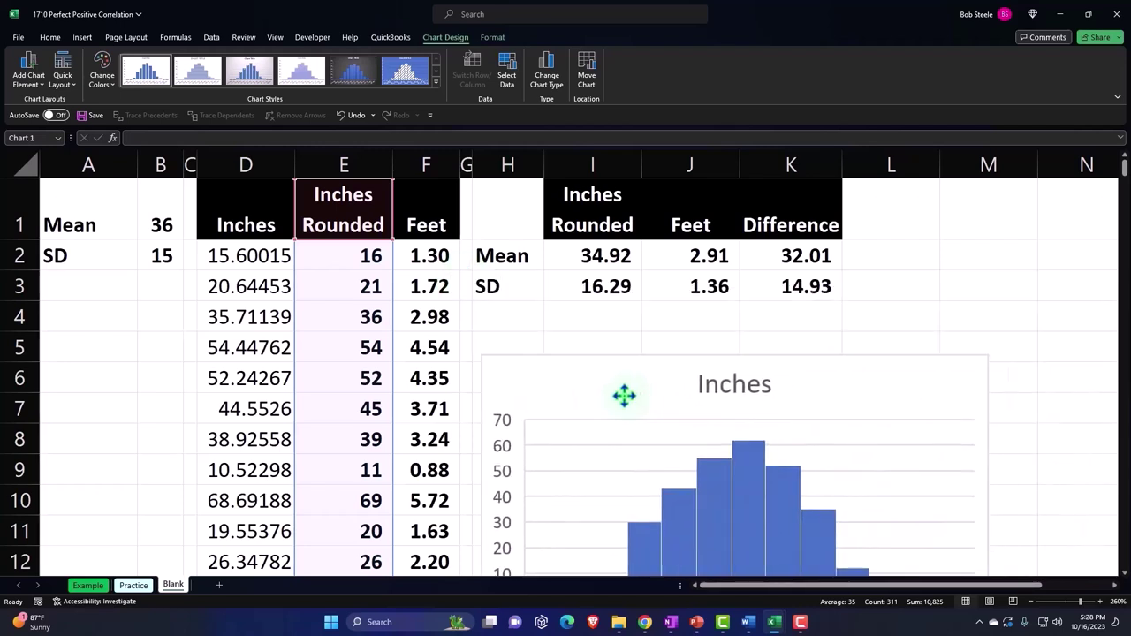
scroll(636, 389, down, 1)
drag(587, 301, 586, 413)
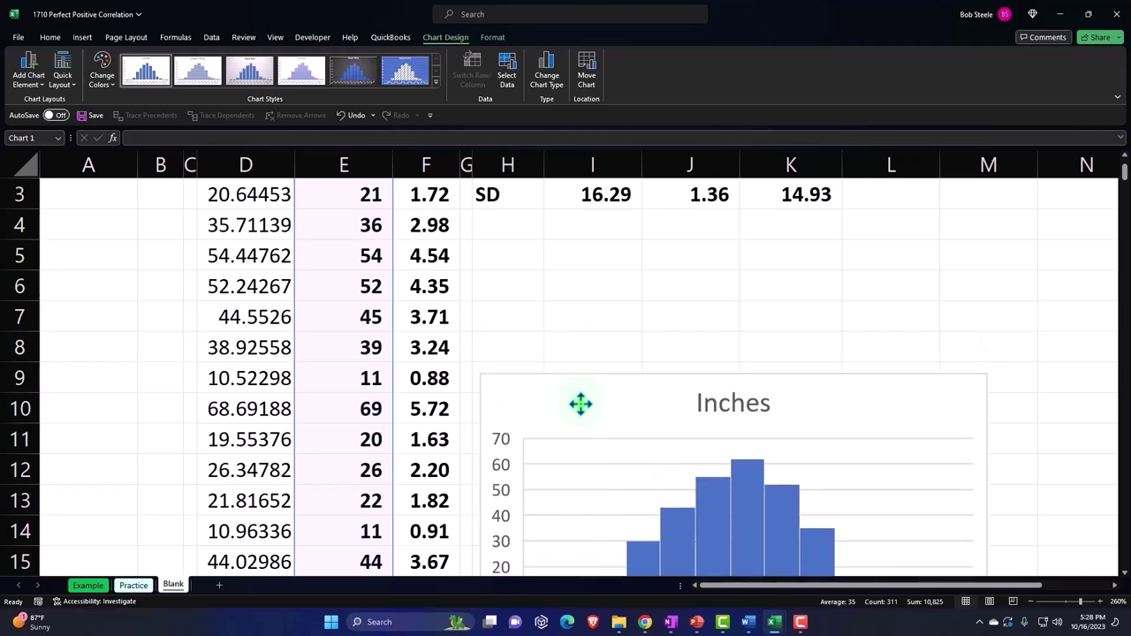
Select the Feet column from F1 down and insert a histogram of it.
click(538, 318)
scroll(537, 319, up, 1)
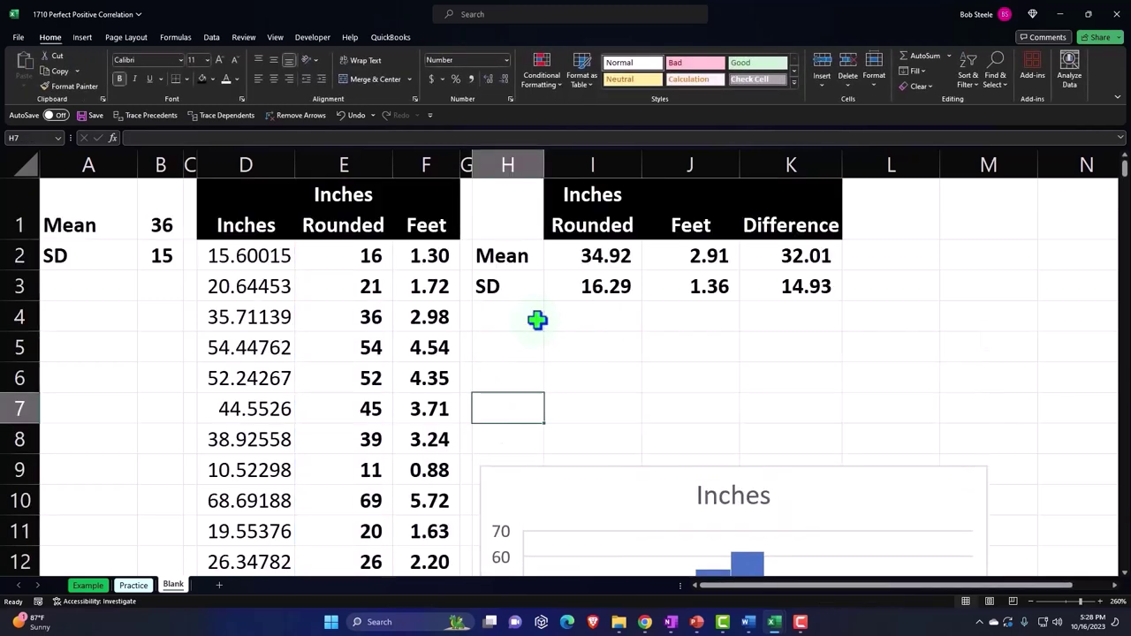
click(433, 225)
key(ctrl+shift+Down)
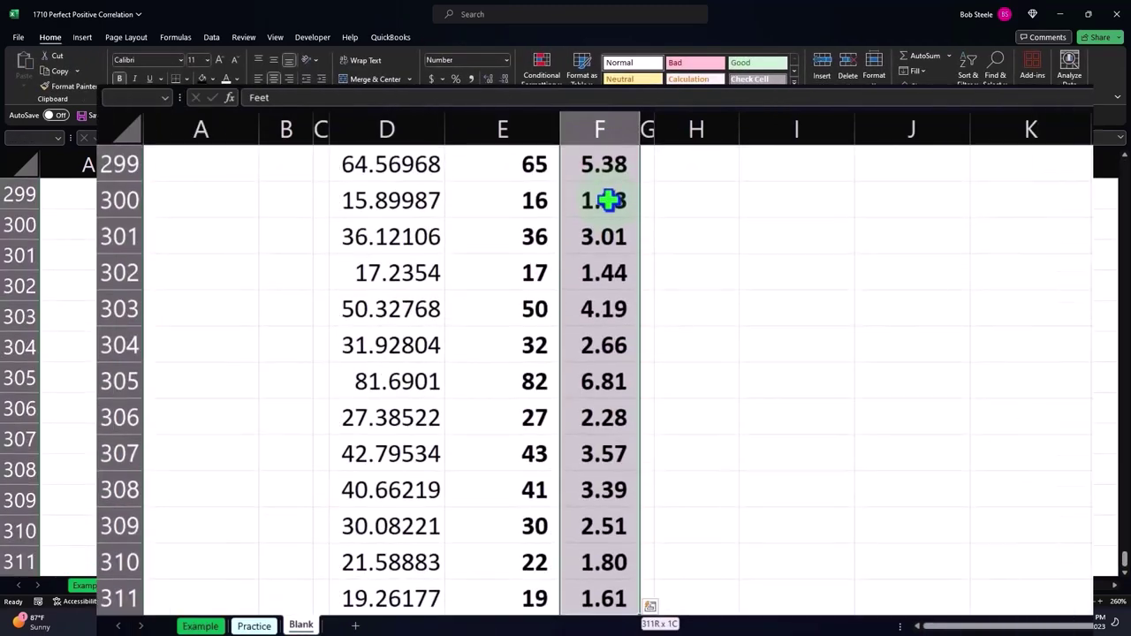
key(ctrl+BackSpace)
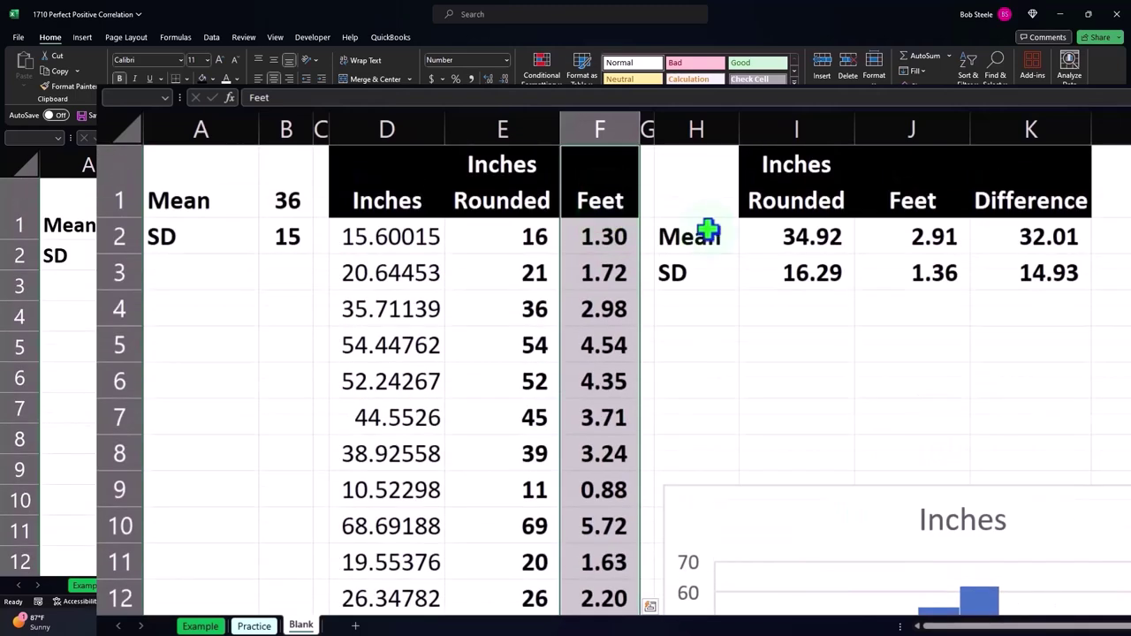
scroll(566, 270, down, 5)
click(82, 38)
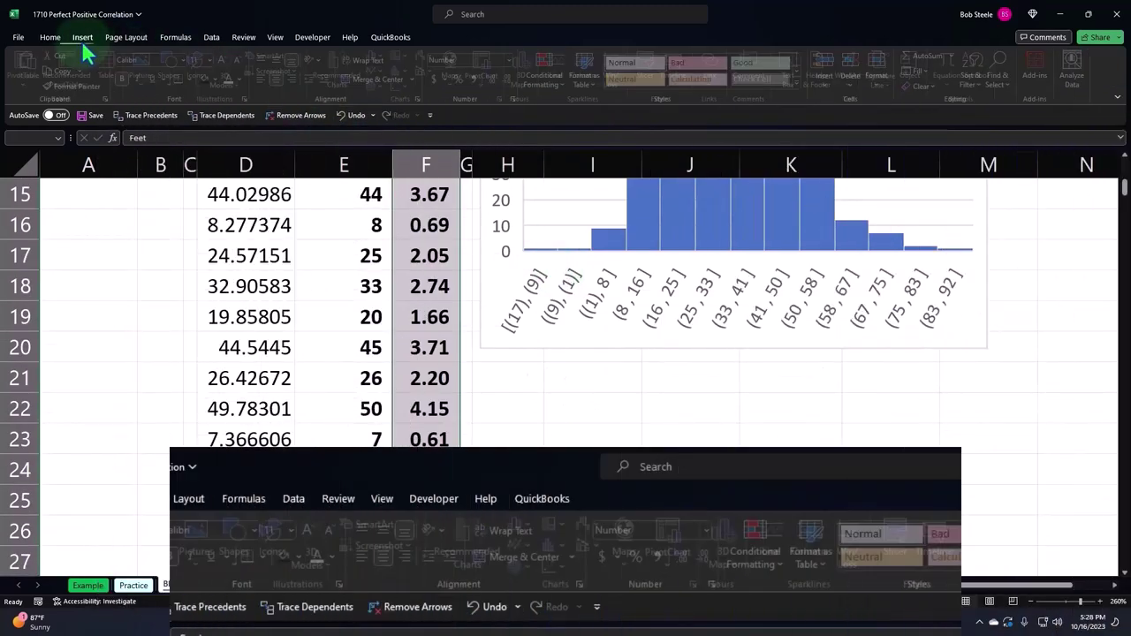
click(402, 73)
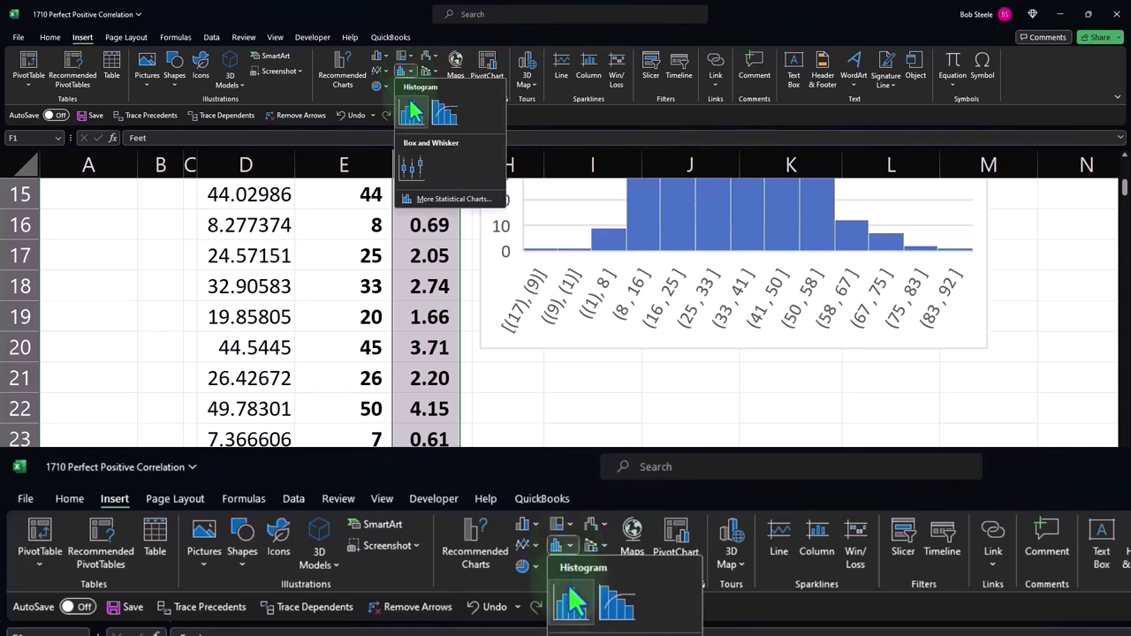
click(415, 108)
Position the new histogram below the Inches chart and retitle it 'Feet'.
mouse_move(291, 265)
mouse_down()
mouse_move(516, 407)
mouse_move(504, 391)
mouse_up()
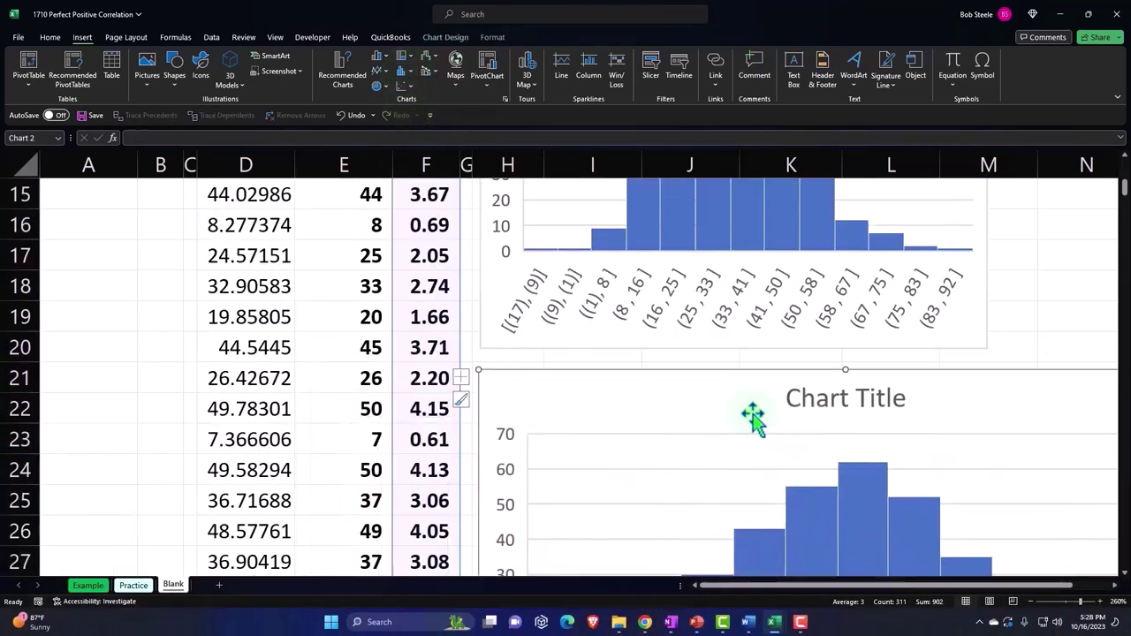
click(800, 404)
drag(791, 399, 890, 398)
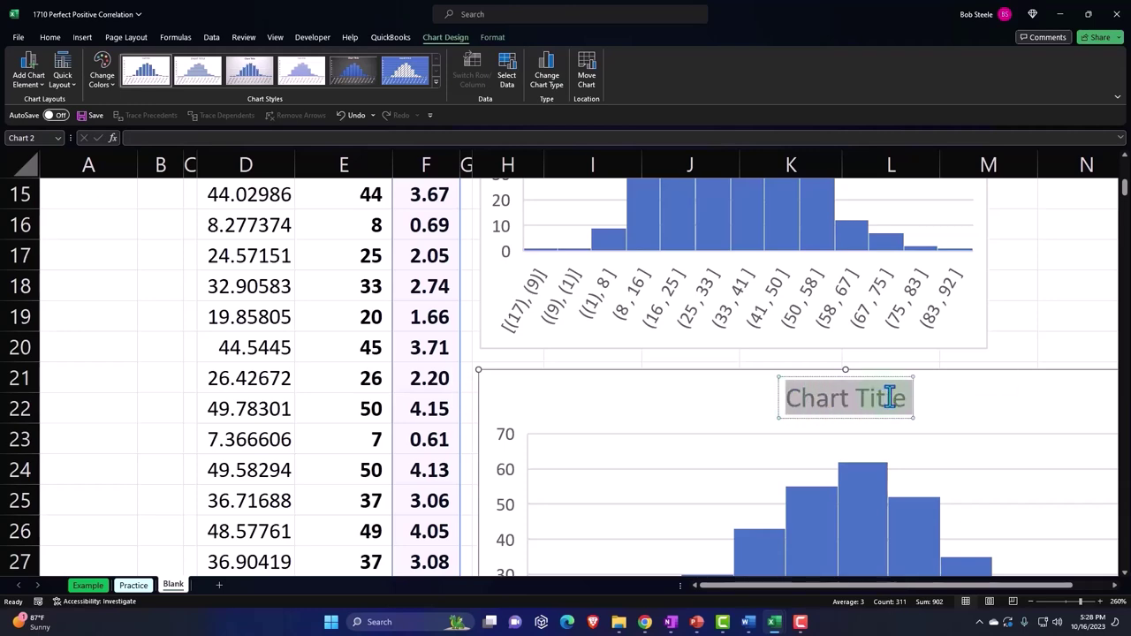
text(Feet)
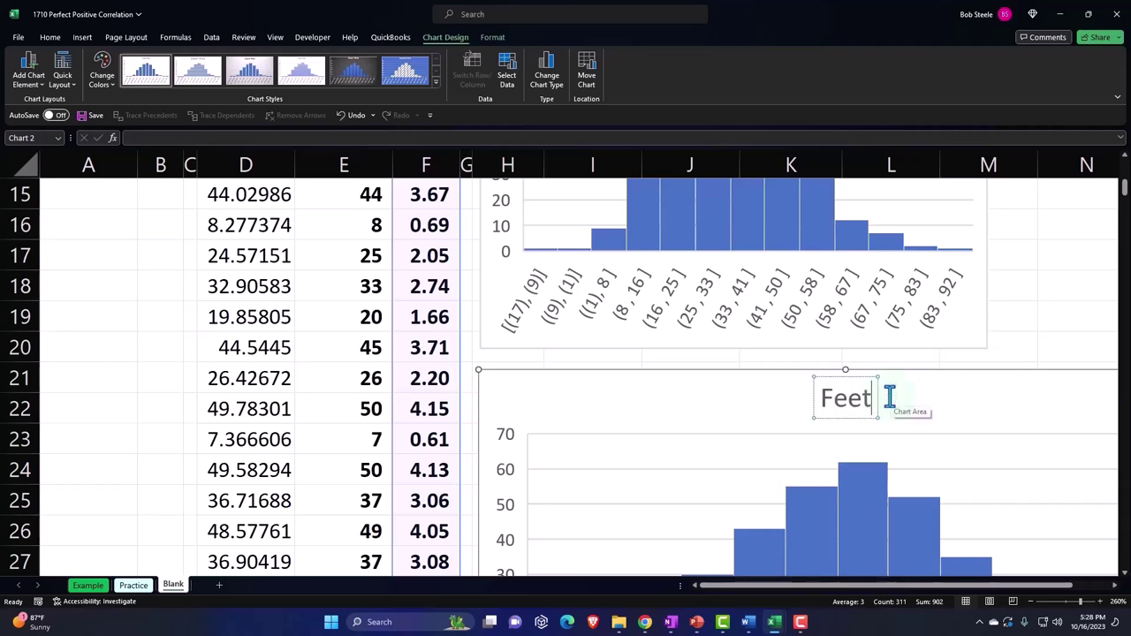
click(975, 406)
scroll(981, 416, down, 3)
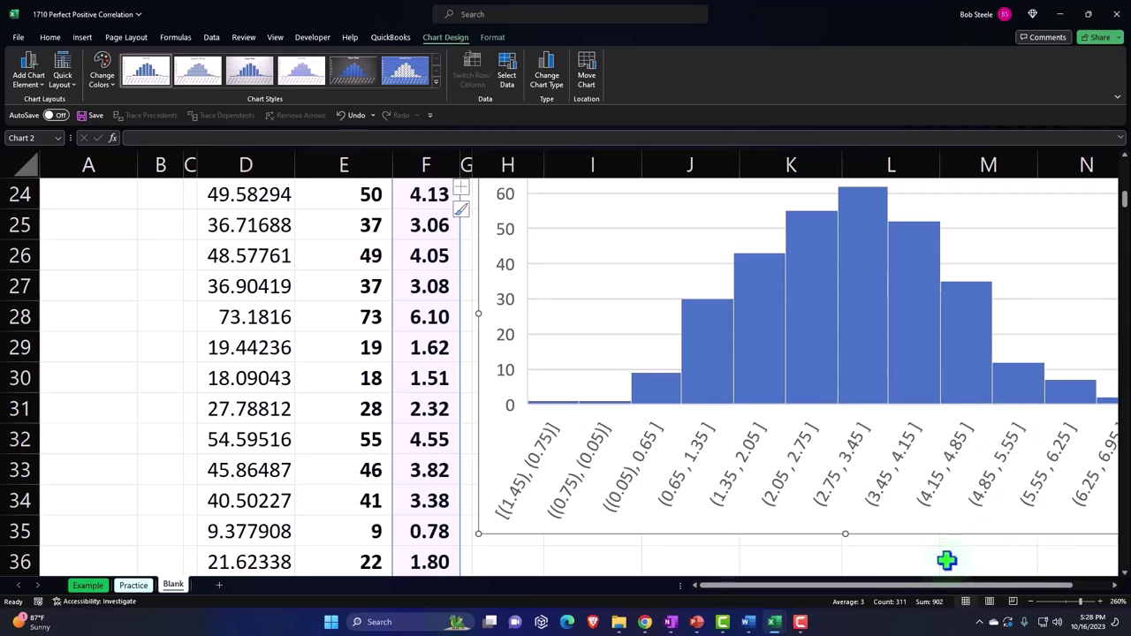
Adjust the histogram chart edges to start making them smaller.
drag(947, 593, 999, 594)
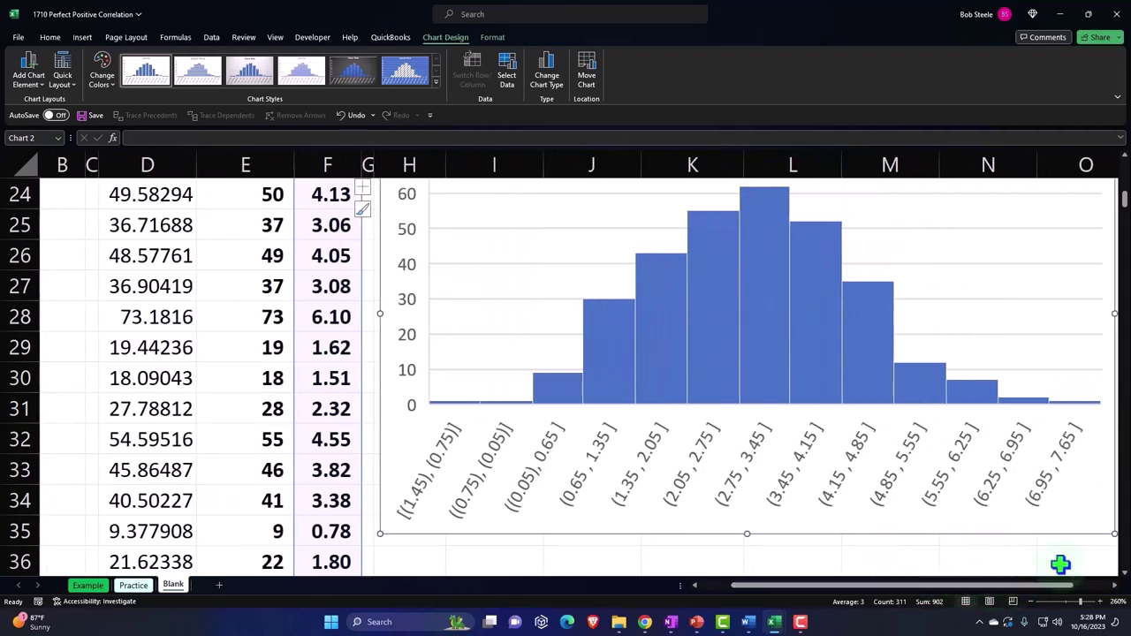
drag(1112, 533, 815, 480)
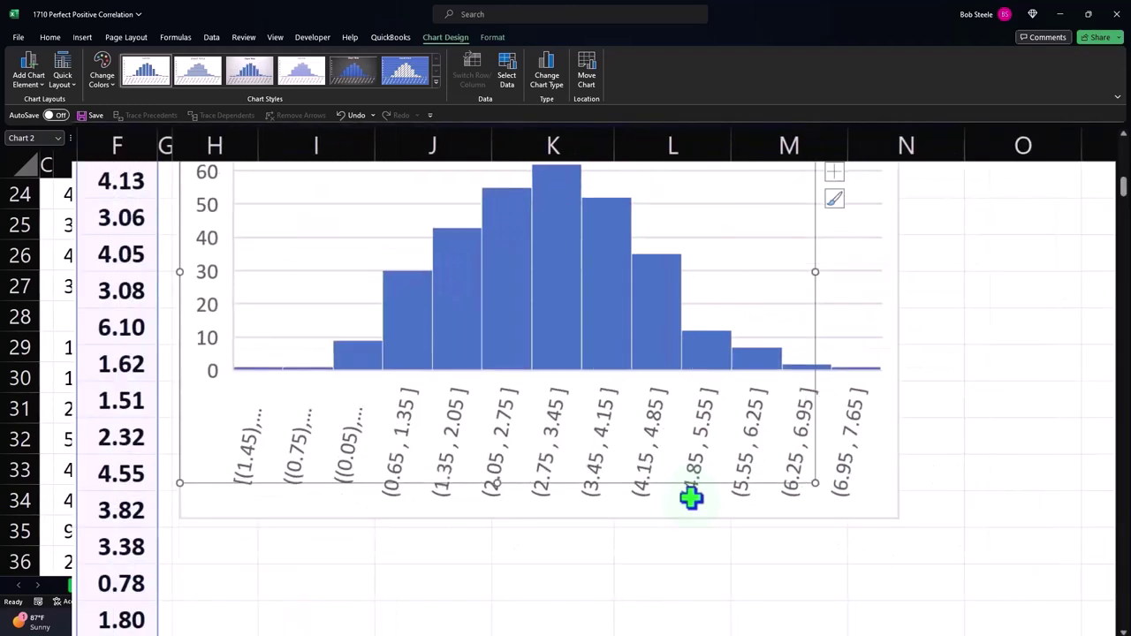
scroll(554, 507, up, 3)
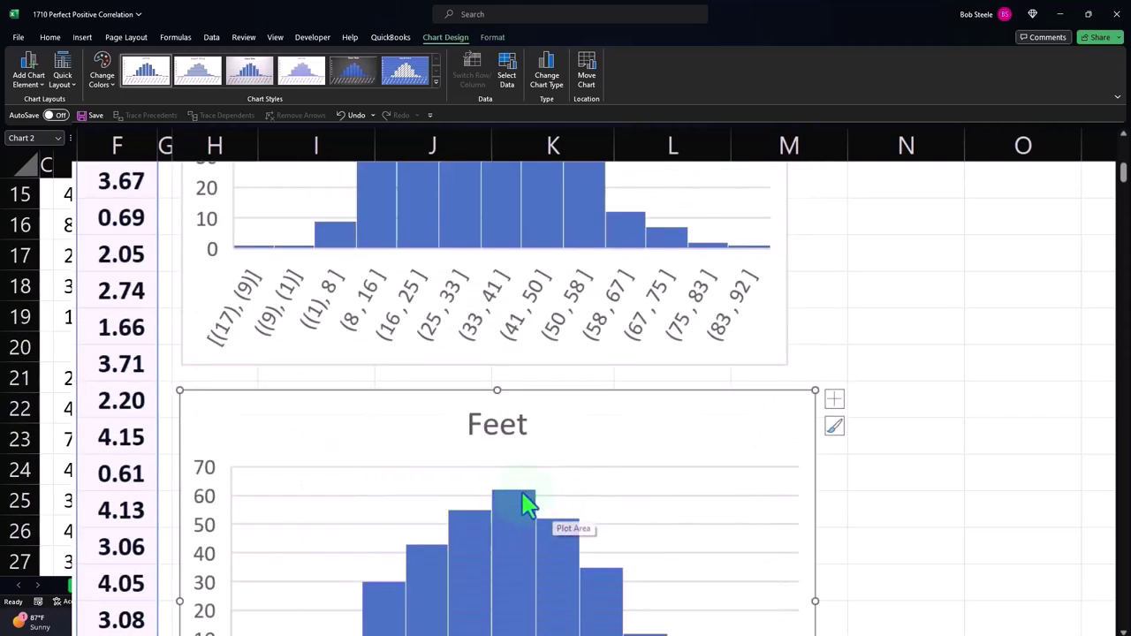
scroll(522, 499, up, 2)
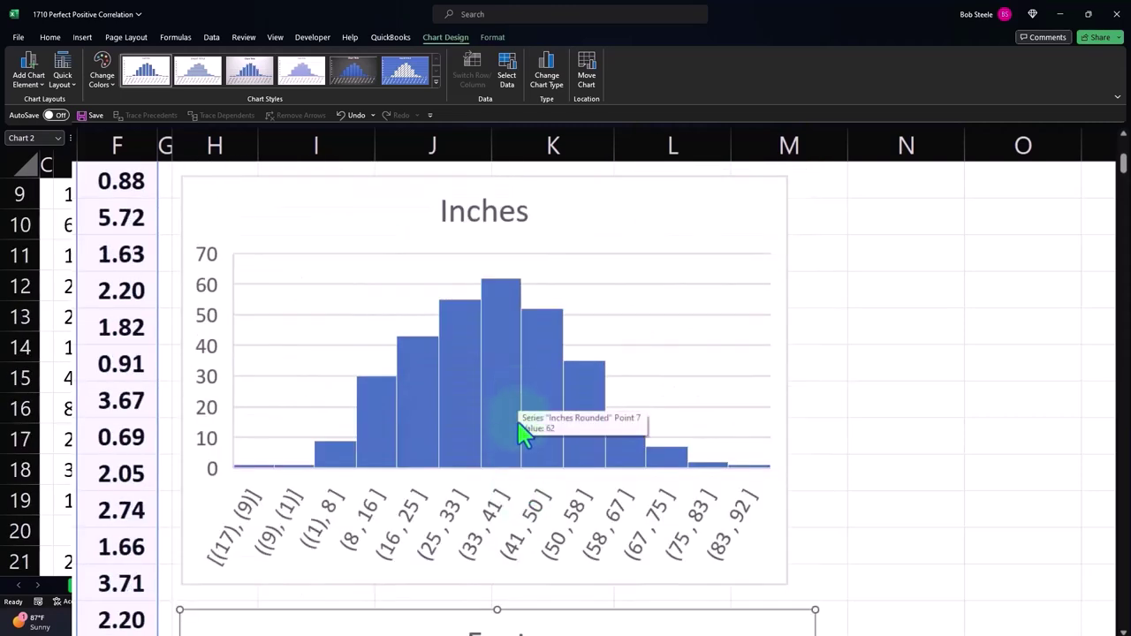
scroll(513, 495, down, 2)
scroll(518, 502, down, 1)
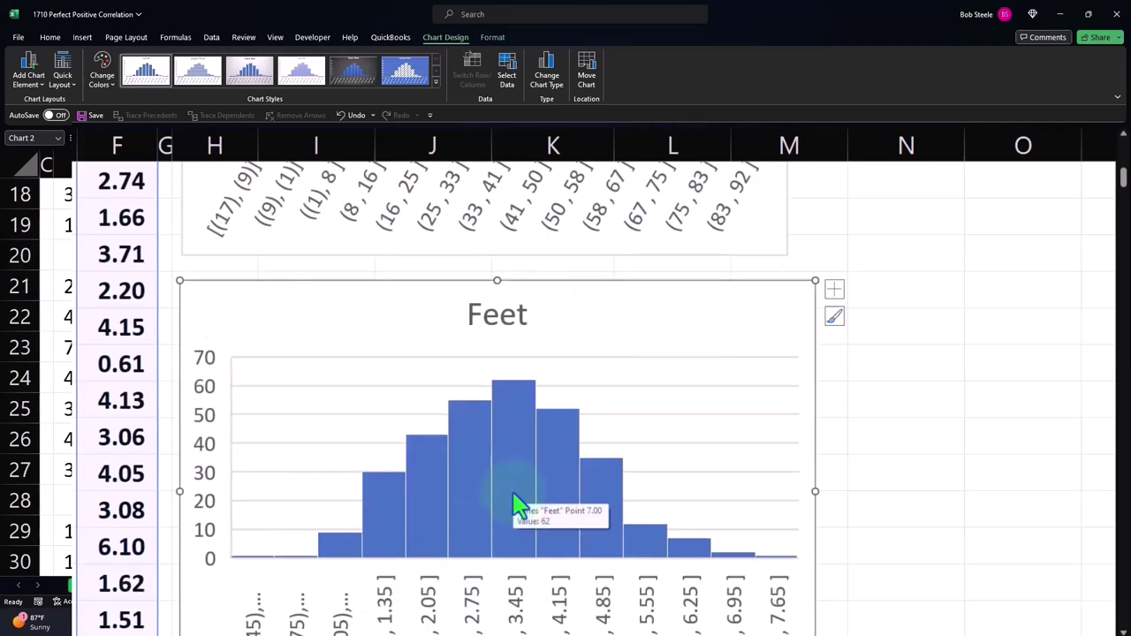
scroll(520, 505, down, 1)
drag(815, 594, 798, 586)
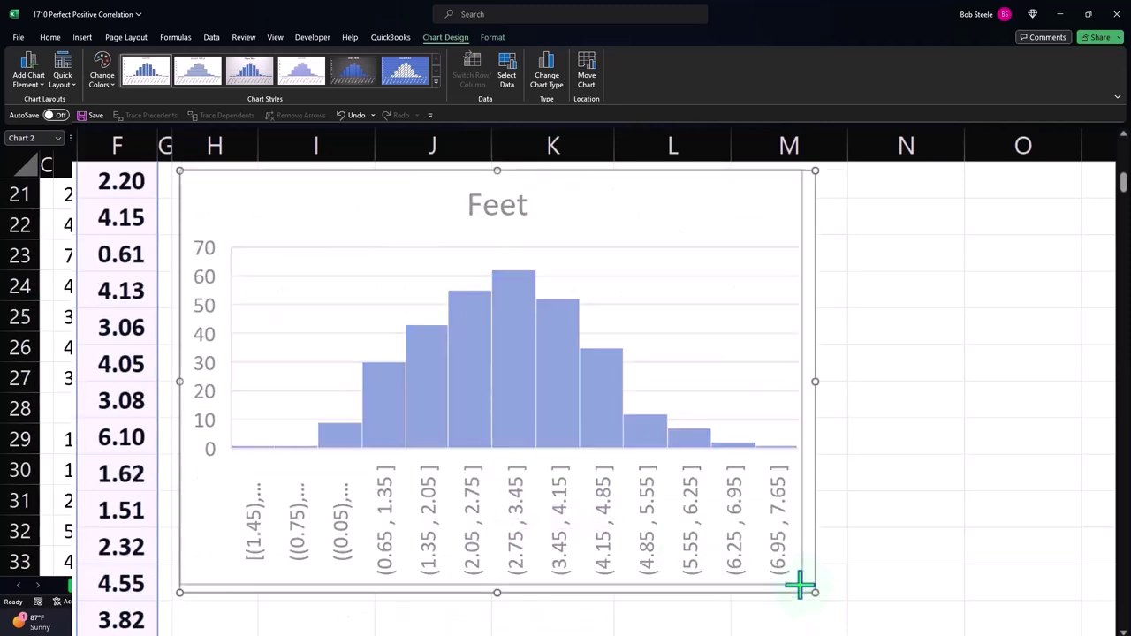
scroll(682, 587, up, 1)
scroll(687, 590, up, 1)
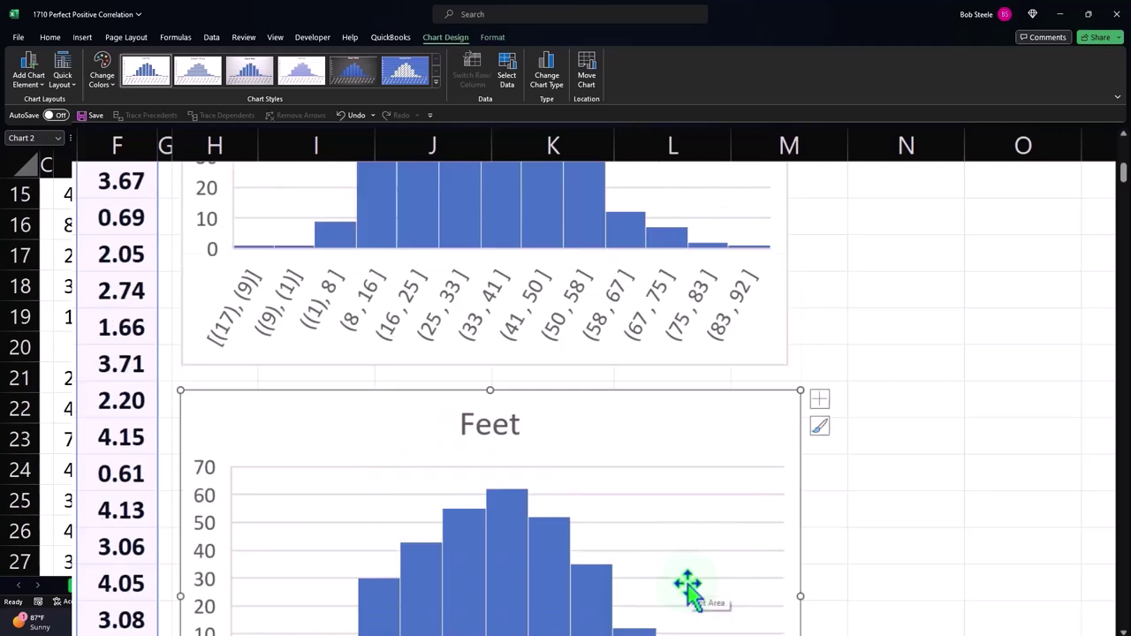
scroll(686, 586, up, 3)
scroll(687, 587, up, 2)
Shrink the Inches histogram by pulling its bottom-right corner up and left.
click(749, 519)
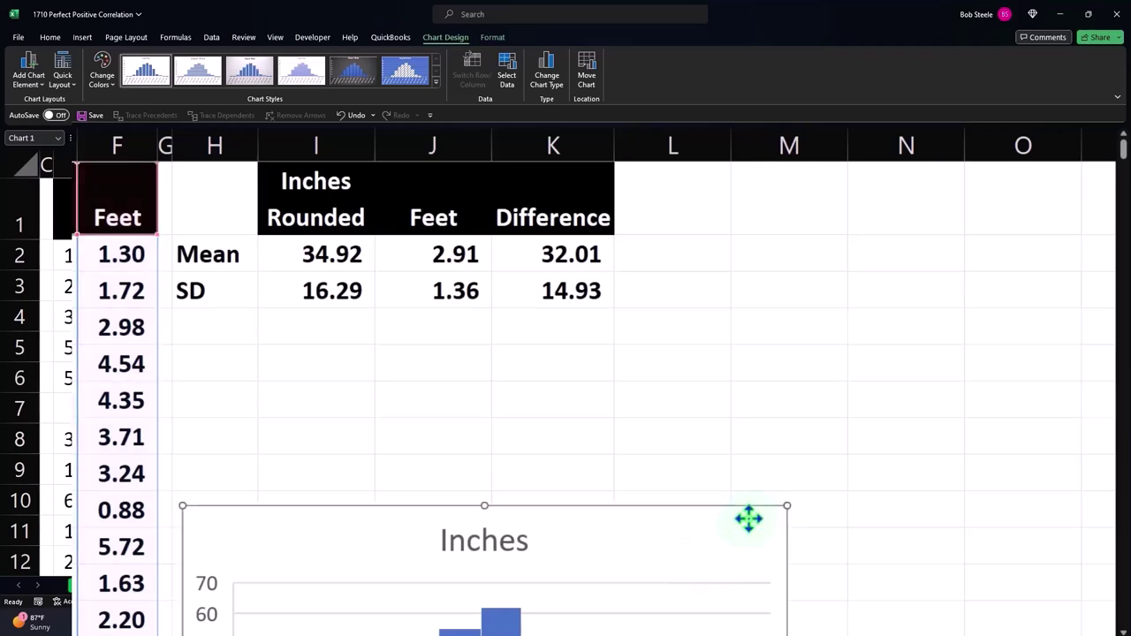
scroll(749, 519, down, 3)
scroll(750, 519, down, 1)
drag(786, 477, 592, 411)
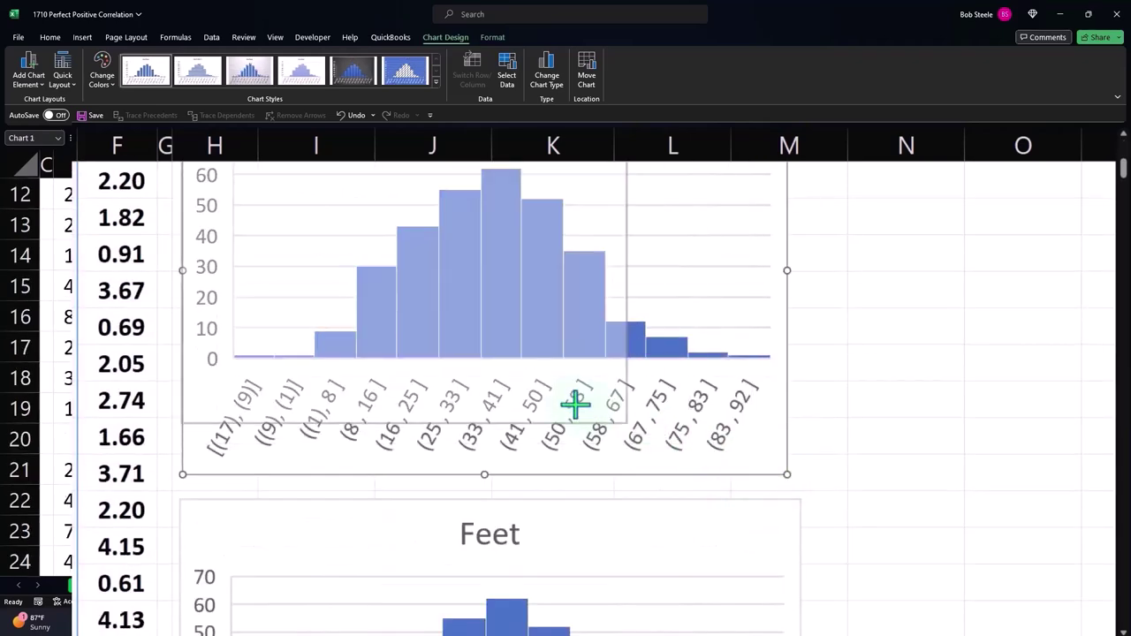
scroll(602, 442, up, 2)
scroll(605, 447, up, 2)
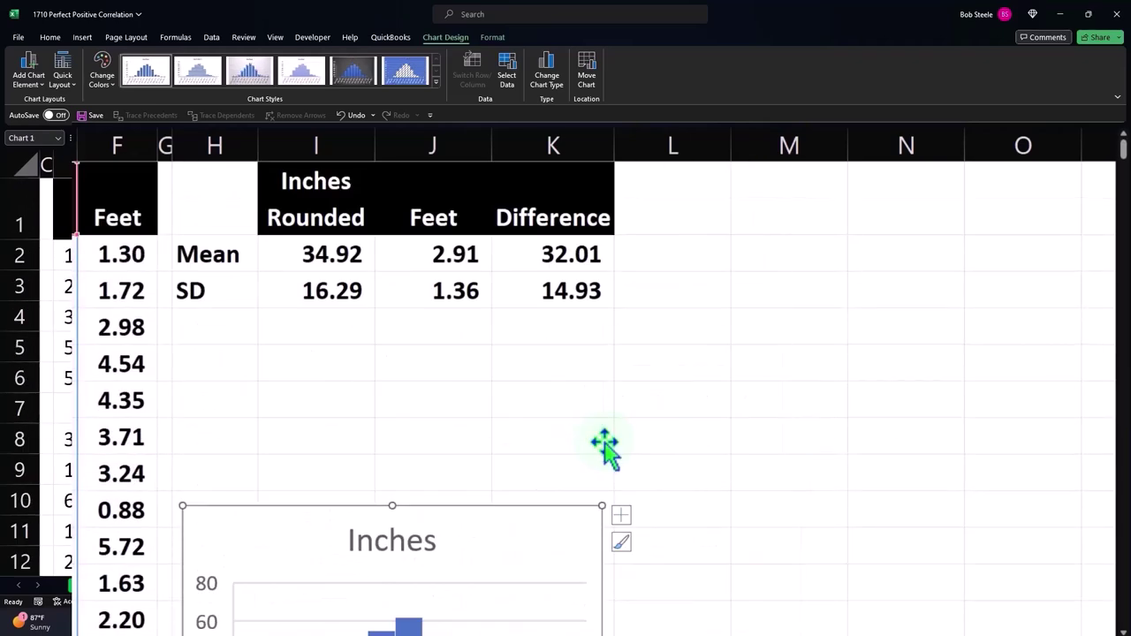
scroll(548, 513, down, 4)
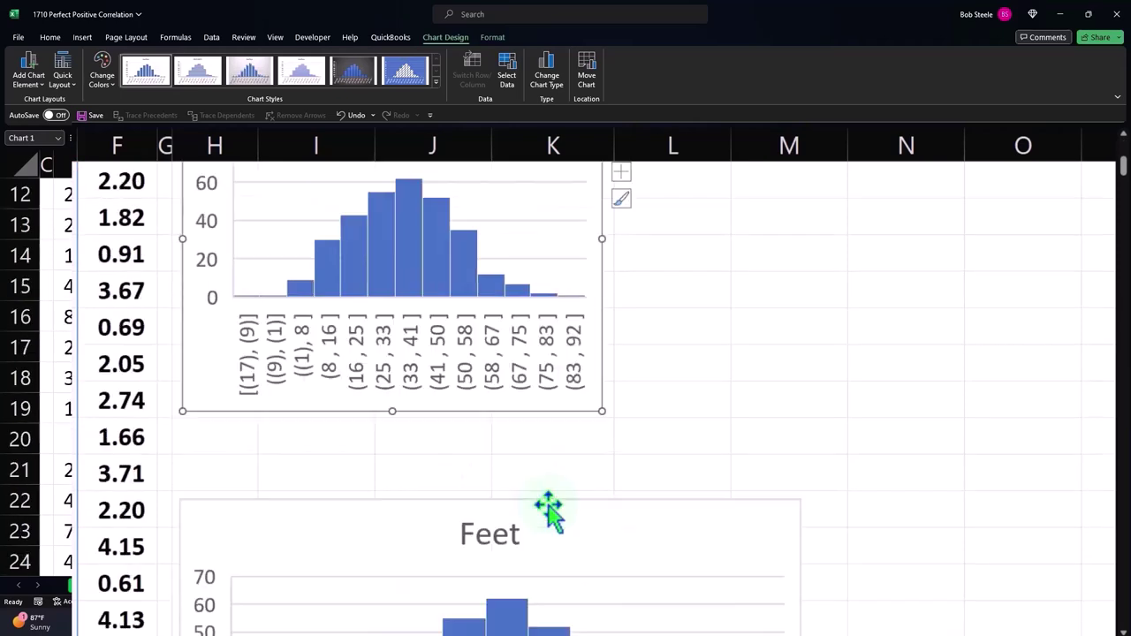
Shrink the Feet histogram the same way, from its bottom-right corner.
click(359, 525)
scroll(359, 525, down, 2)
scroll(699, 566, down, 1)
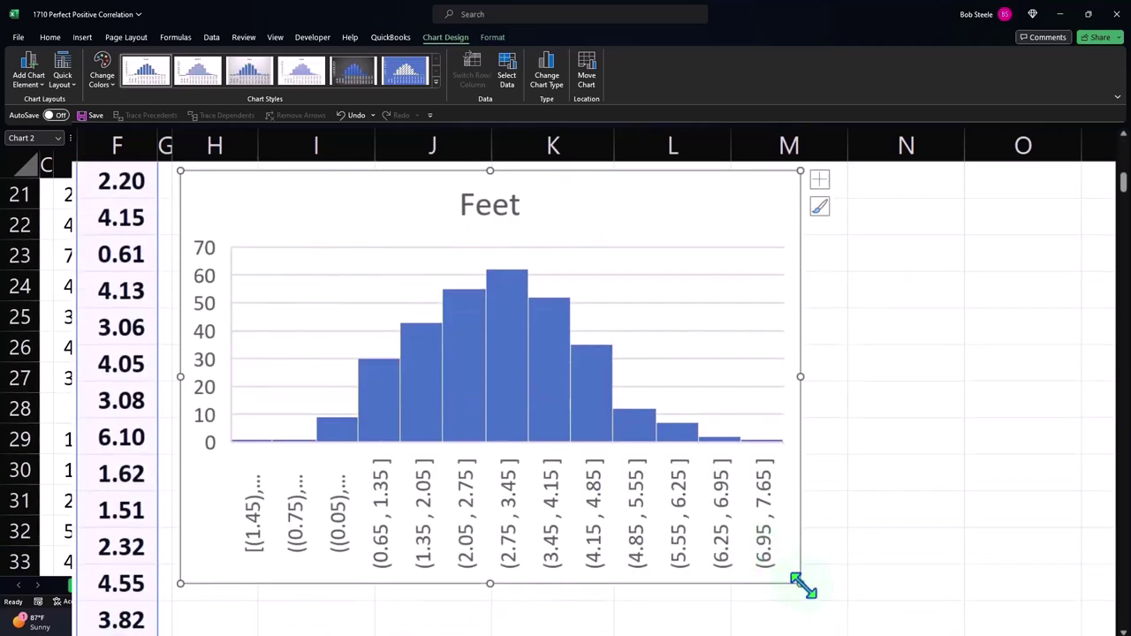
drag(800, 584, 647, 458)
scroll(632, 469, up, 2)
scroll(469, 487, up, 2)
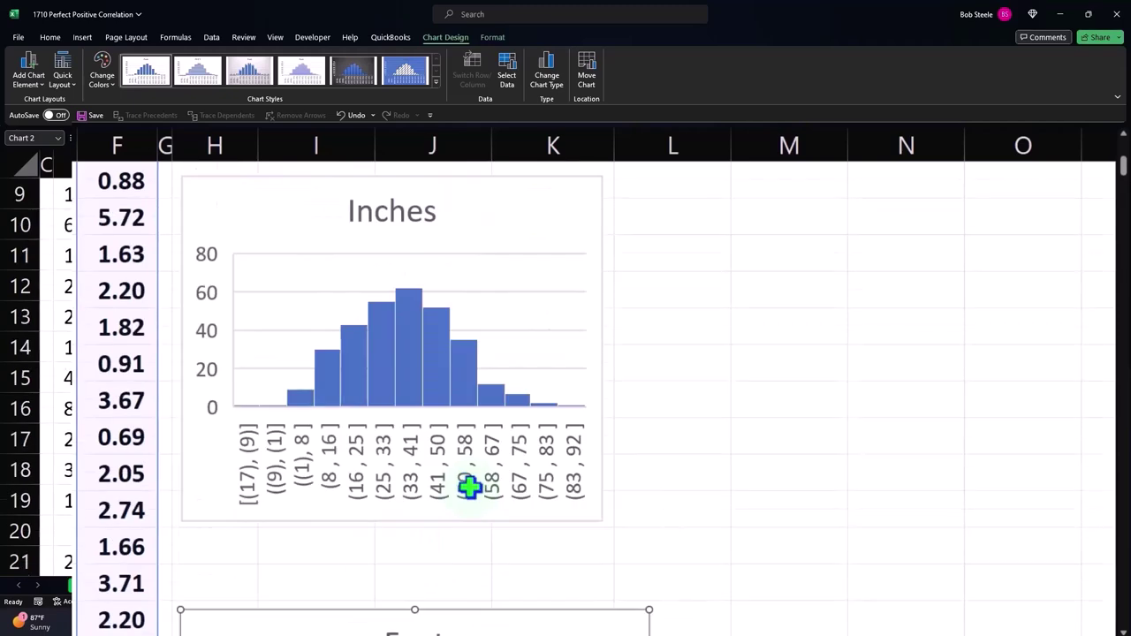
scroll(470, 498, up, 3)
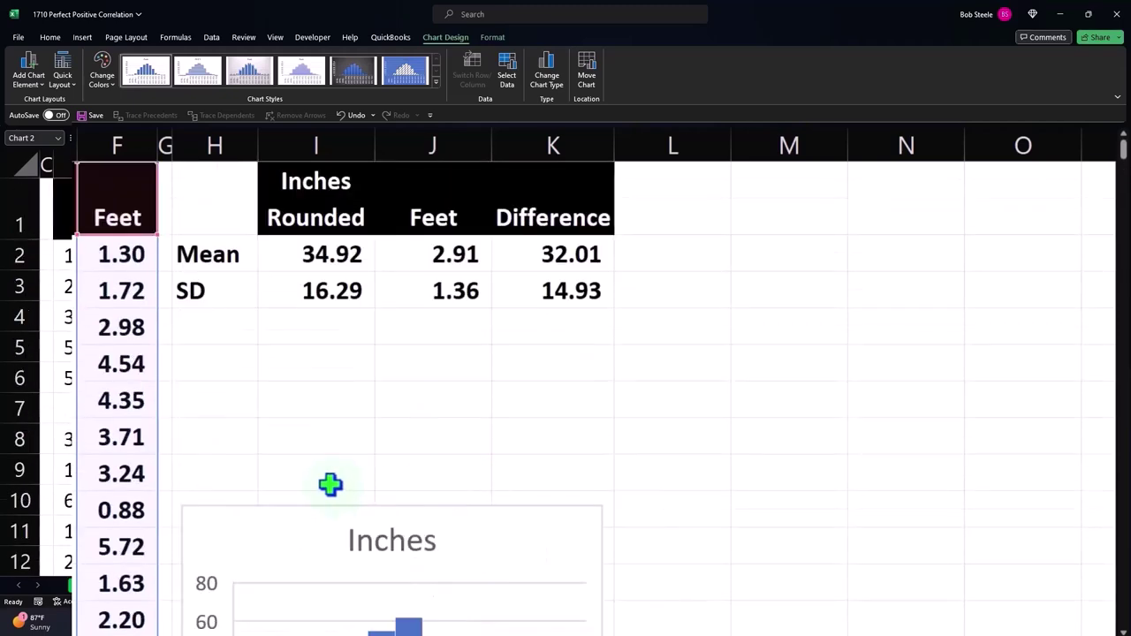
Enter the label SD in H5 with the value 4 in I5.
click(229, 371)
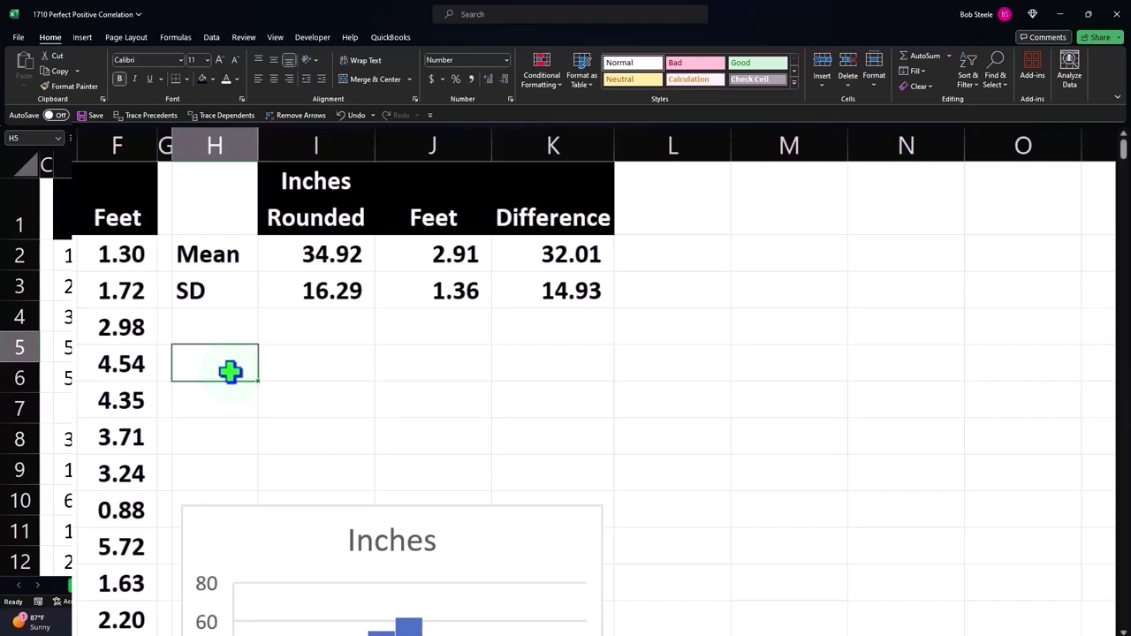
text(SD)
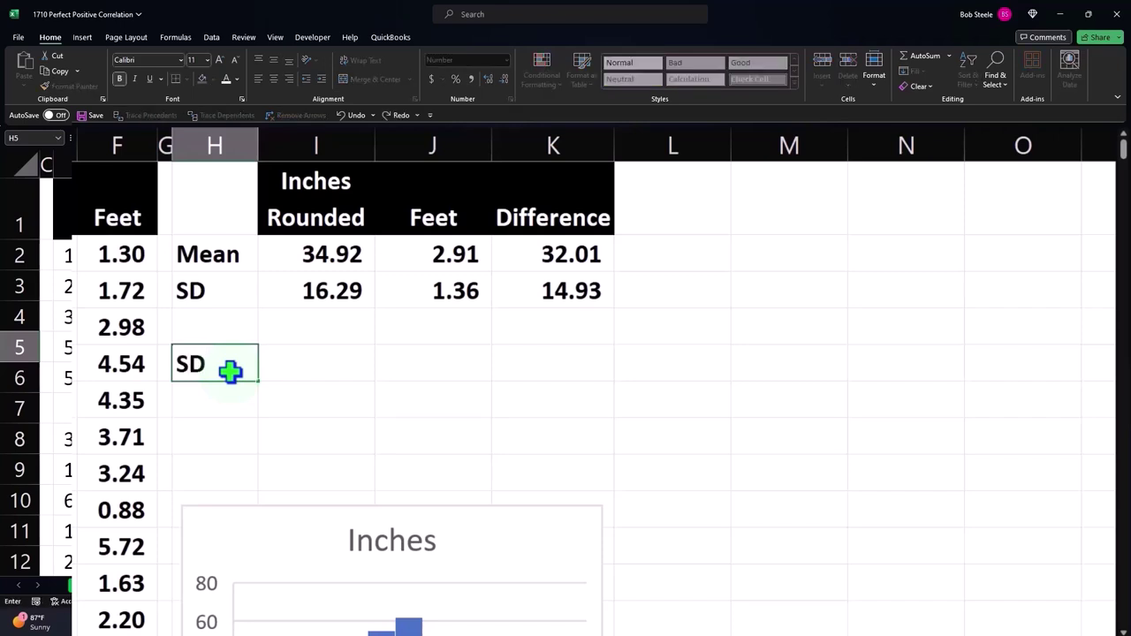
key(Tab)
text(4)
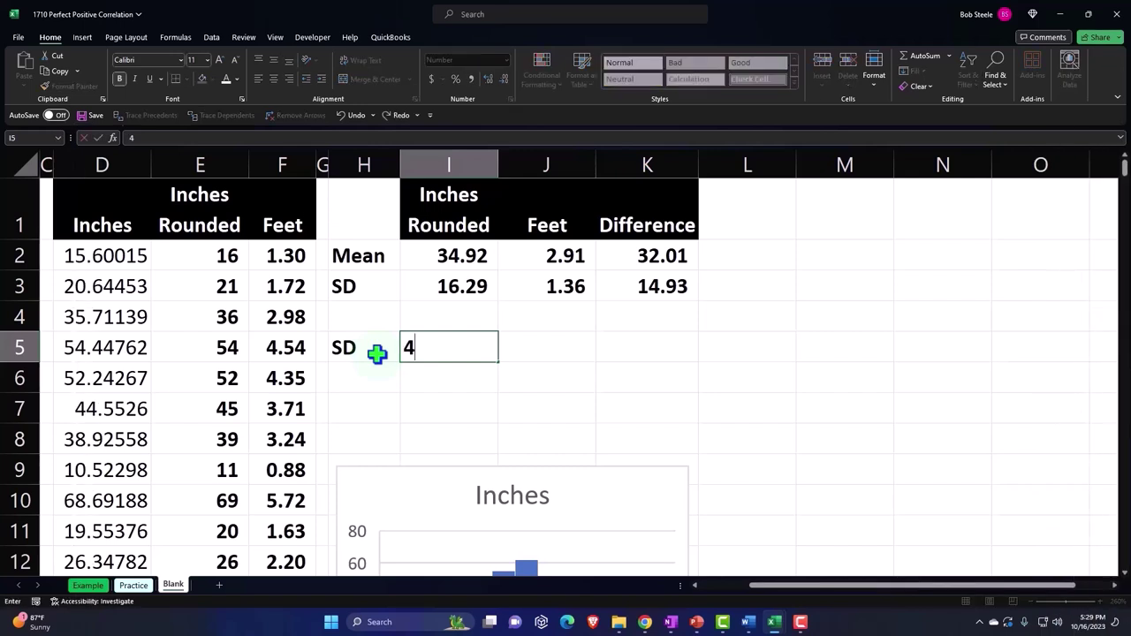
key(Return)
Add row 1 headers X Inches, P(x) and Z starting at M1.
key(Right)
key(Right)
key(Right)
key(Right)
key(Right)
key(Right)
key(Up)
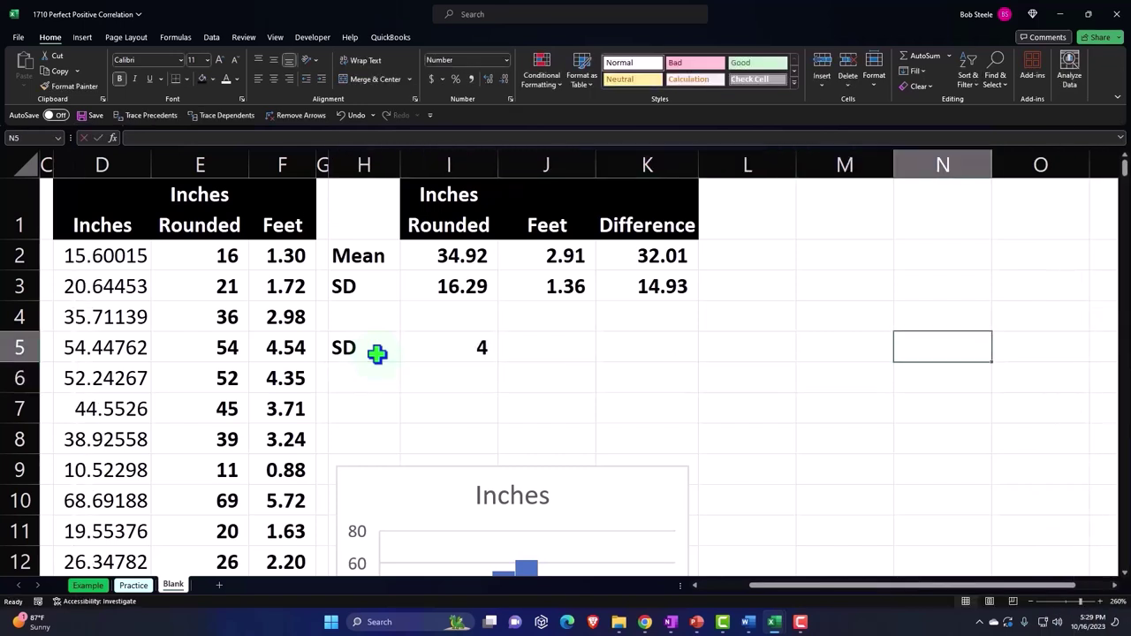
key(Up)
key(Up)
key(Up)
key(Up)
key(Left)
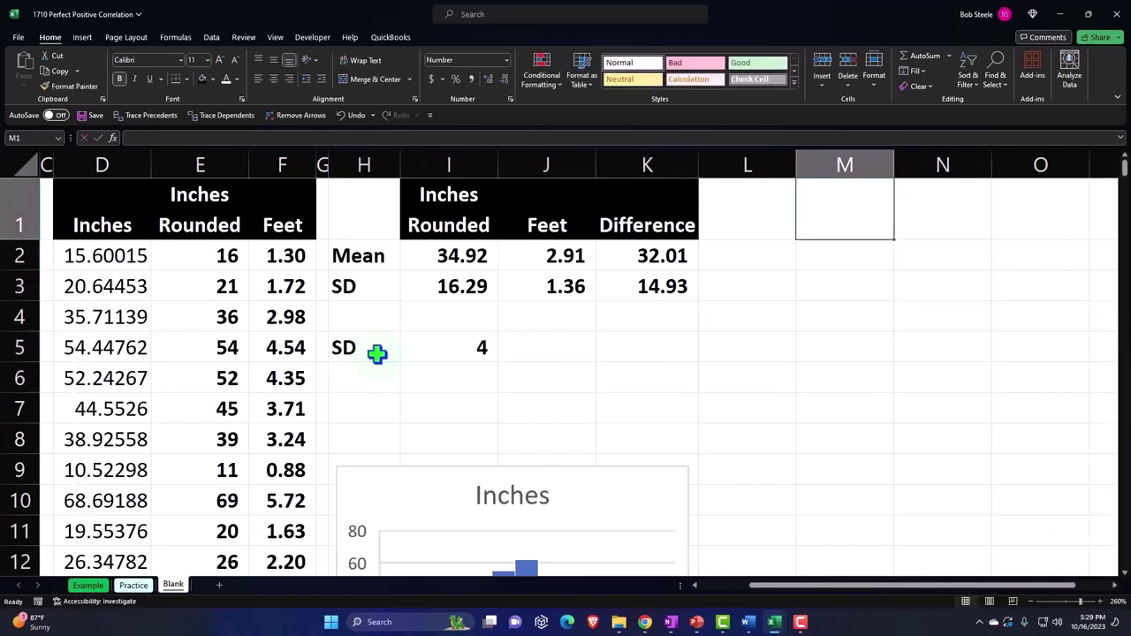
text(X Inches)
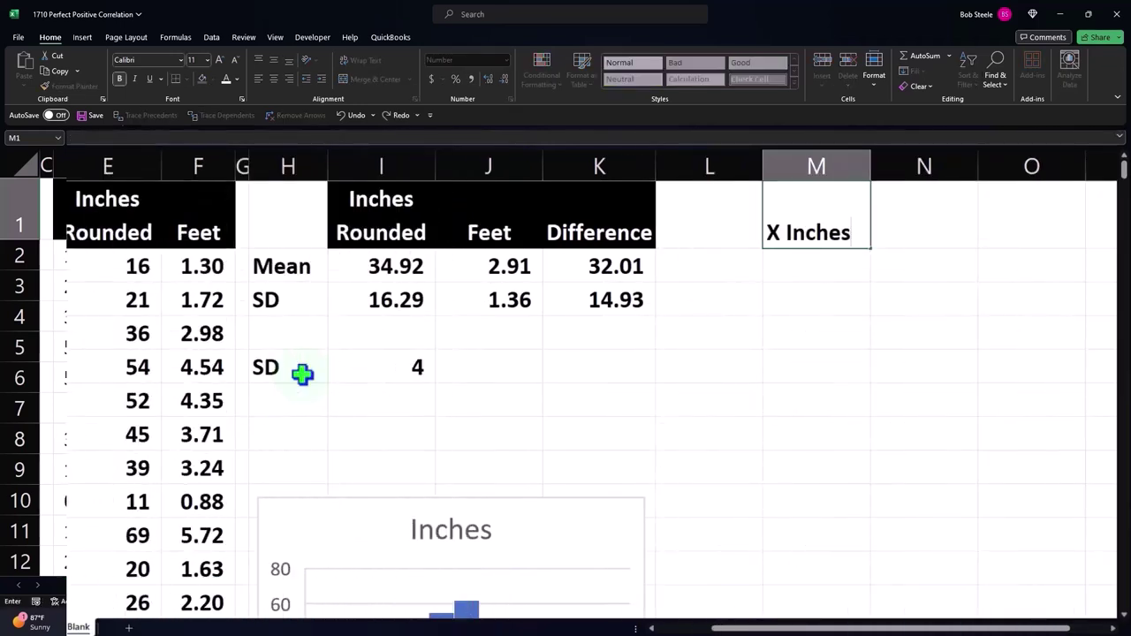
key(Tab)
text(P(x))
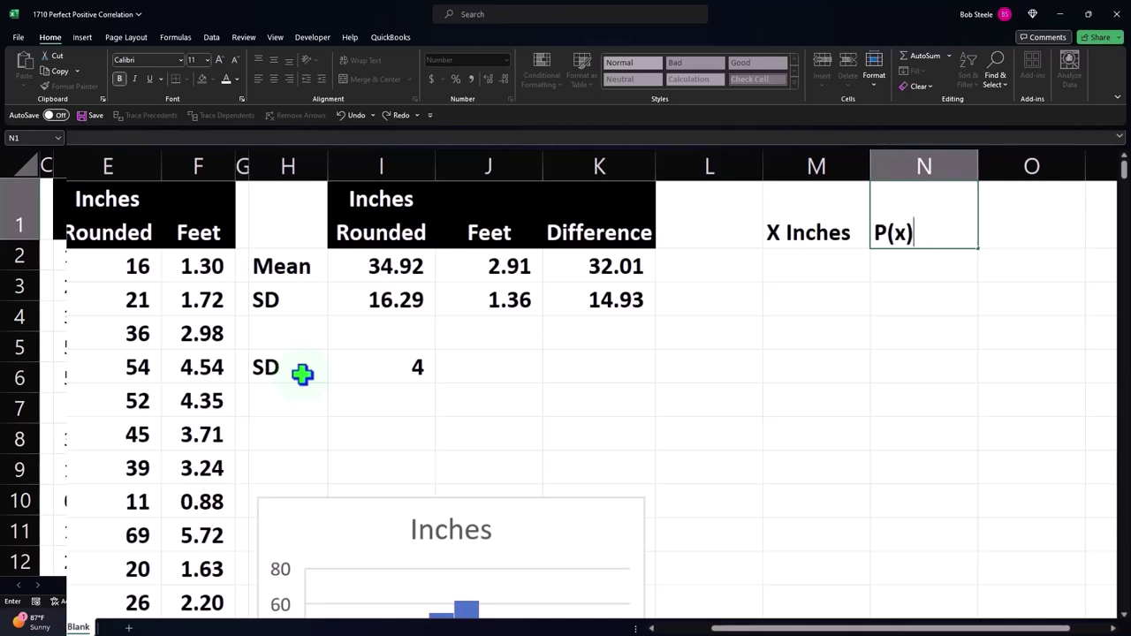
key(Tab)
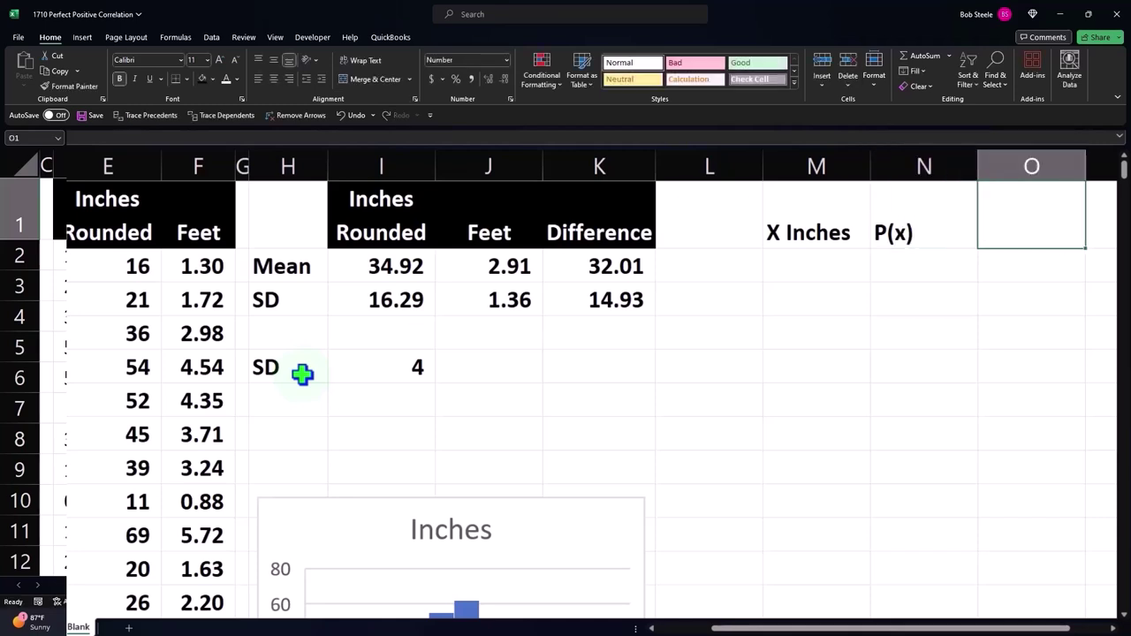
text(Z)
key(Tab)
key(Tab)
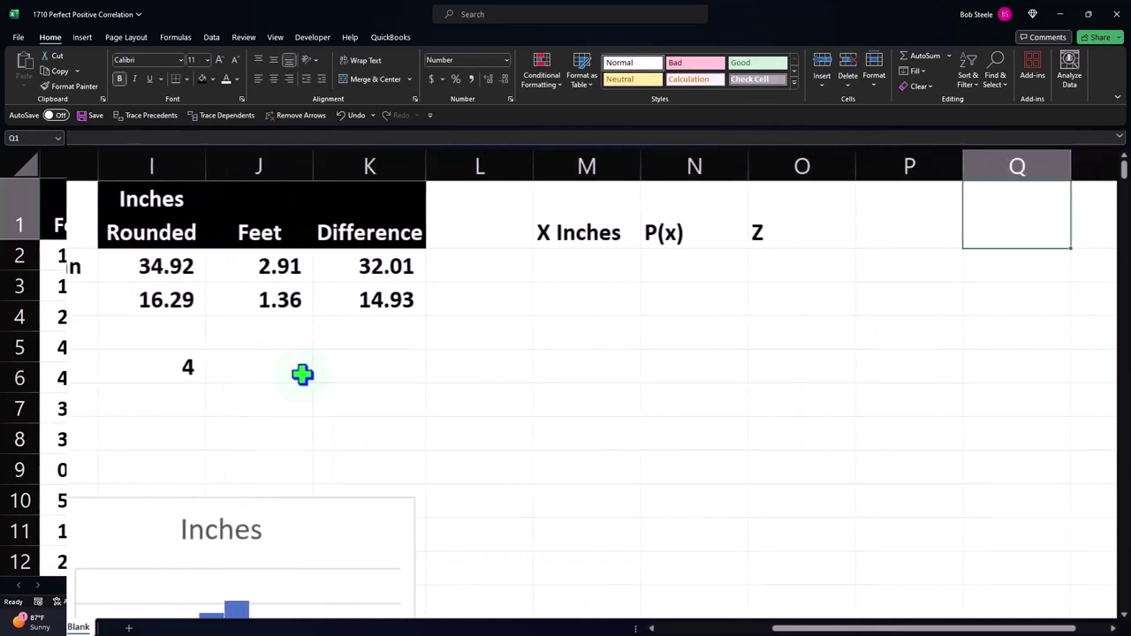
Add headers X Feet, P(X) and Z Feet, and rename the O1 header to Z Inches.
text(X Feet)
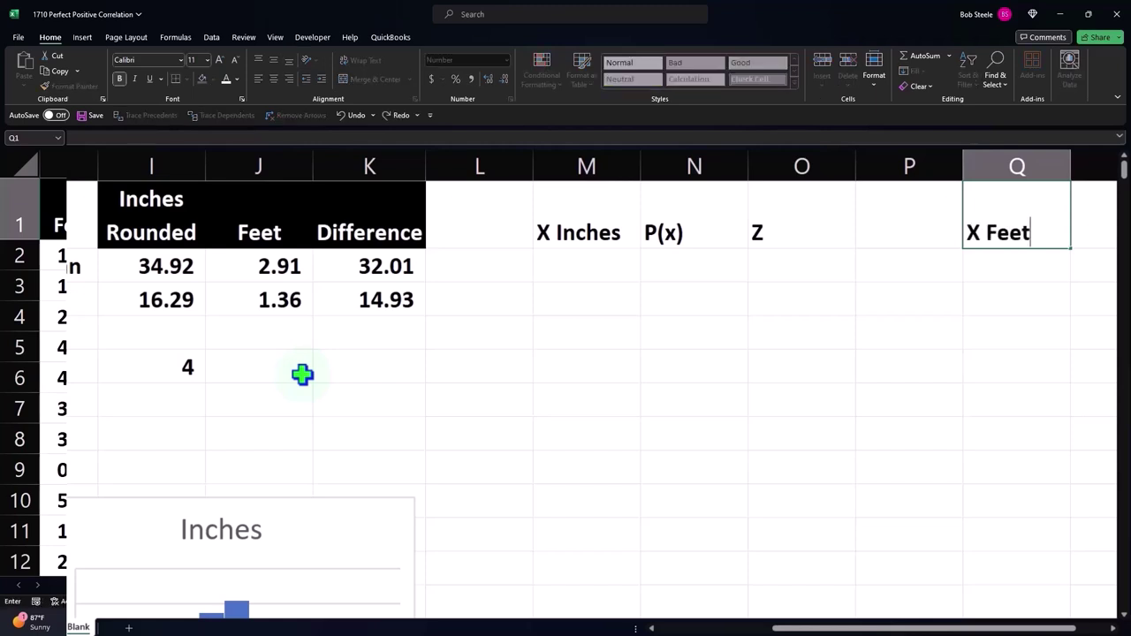
key(Tab)
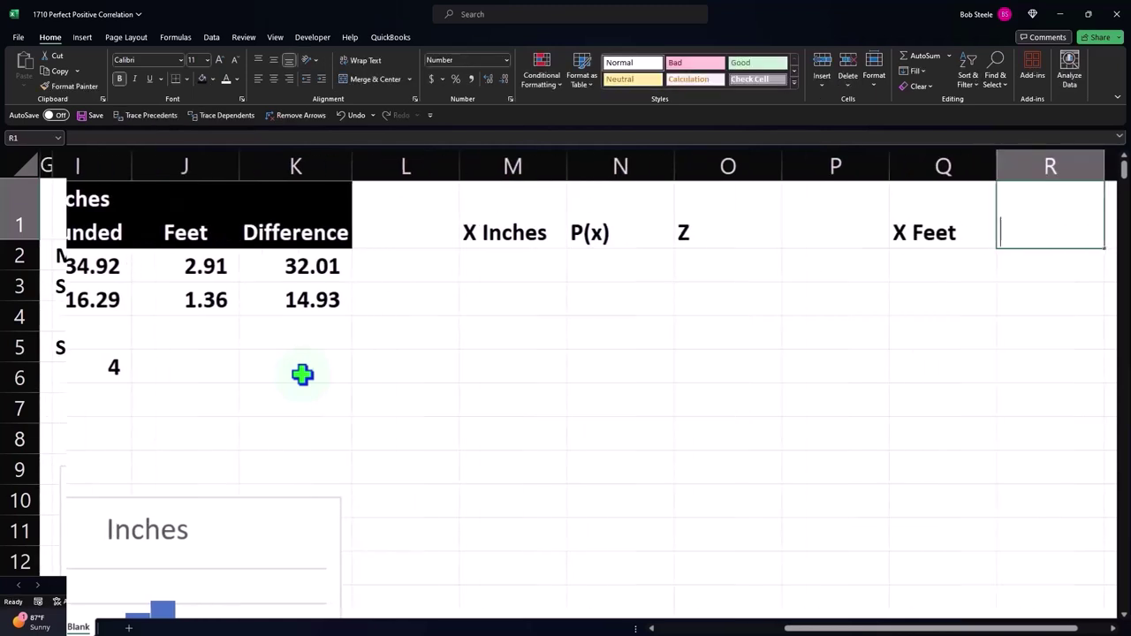
text(P(X)
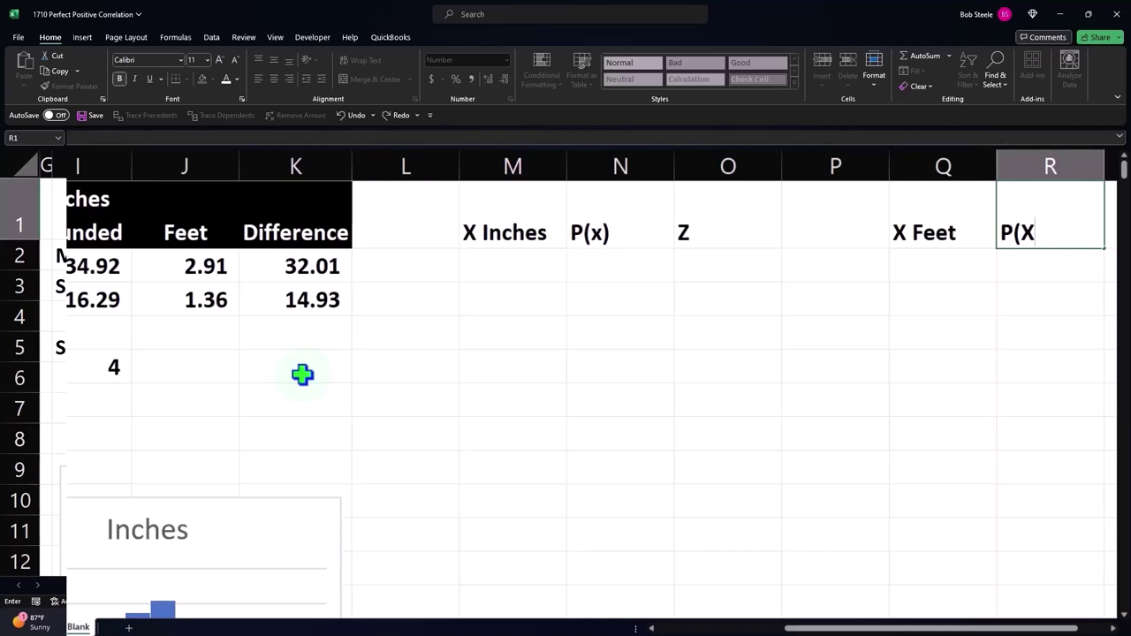
key(Tab)
text(X)
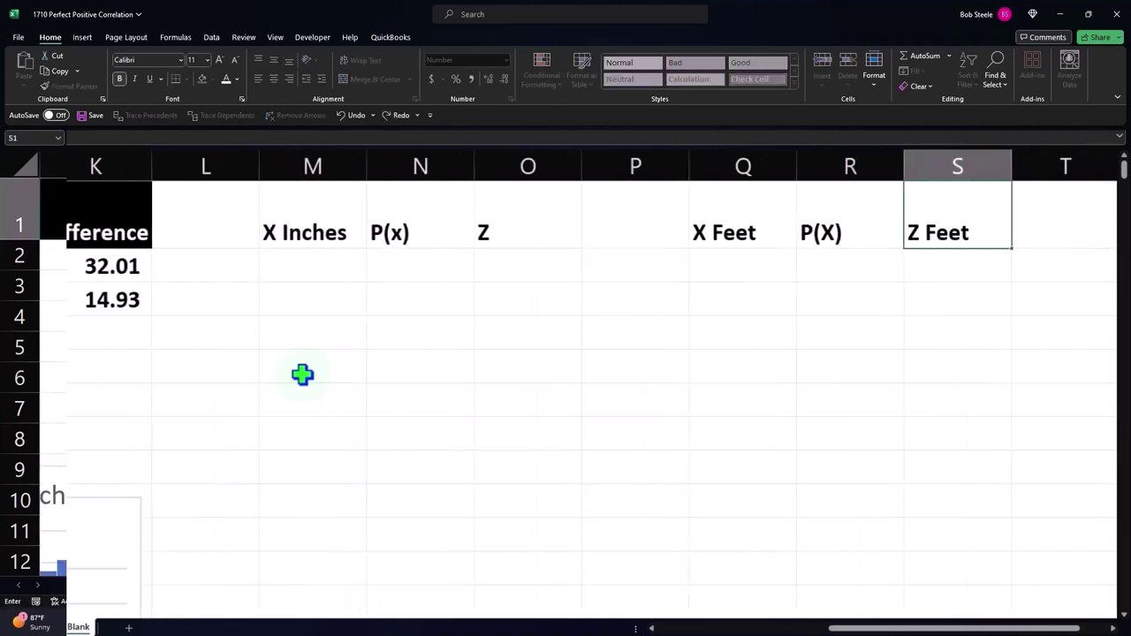
click(522, 239)
double_click(522, 237)
text(Inches)
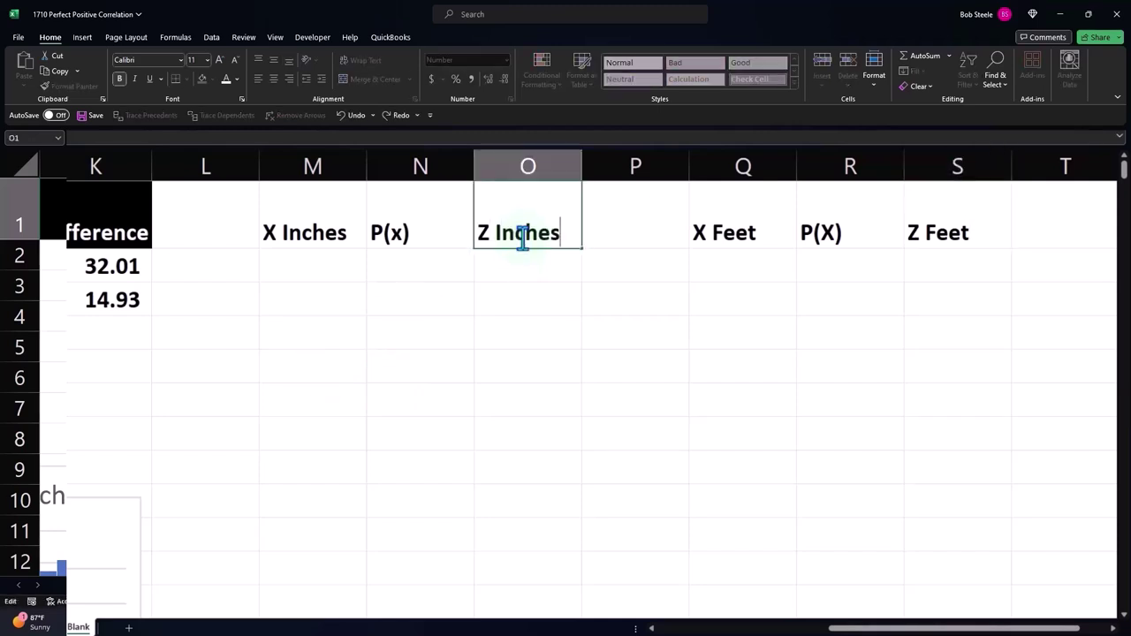
key(Return)
key(Left)
scroll(524, 237, left, 3)
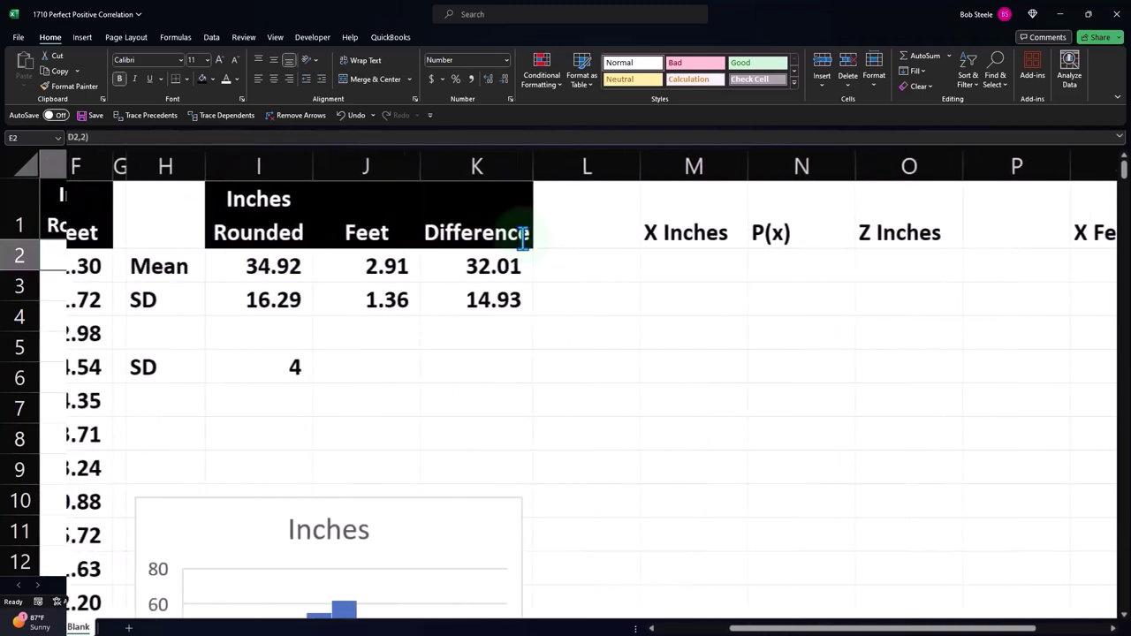
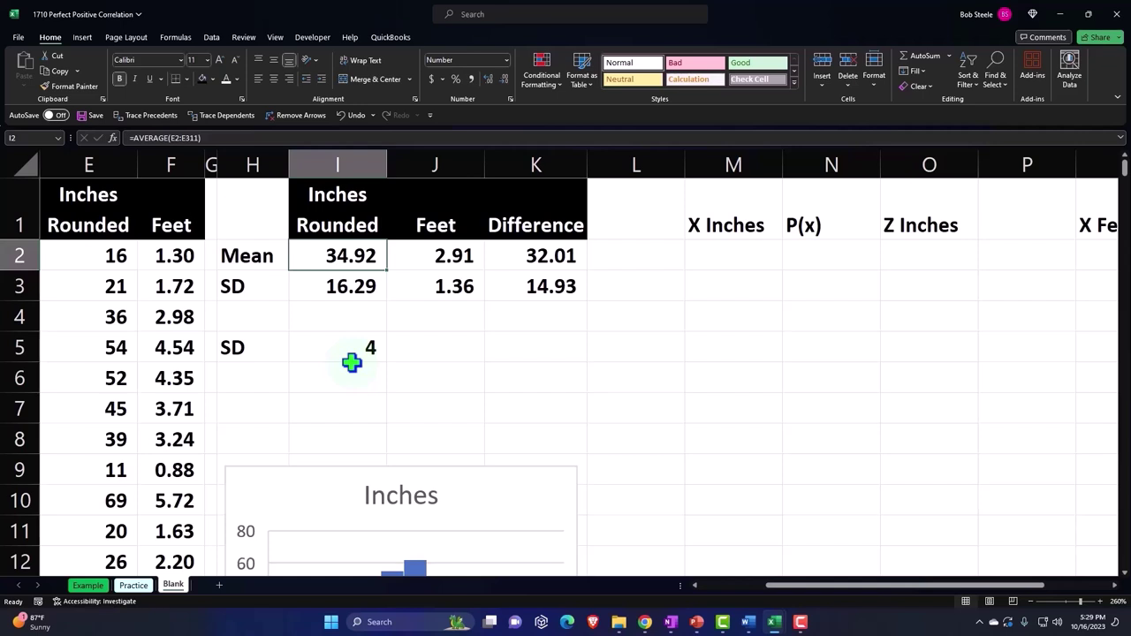
Label H6 'Upper X' and H7 'Lower X', then widen column H to fit them.
click(264, 378)
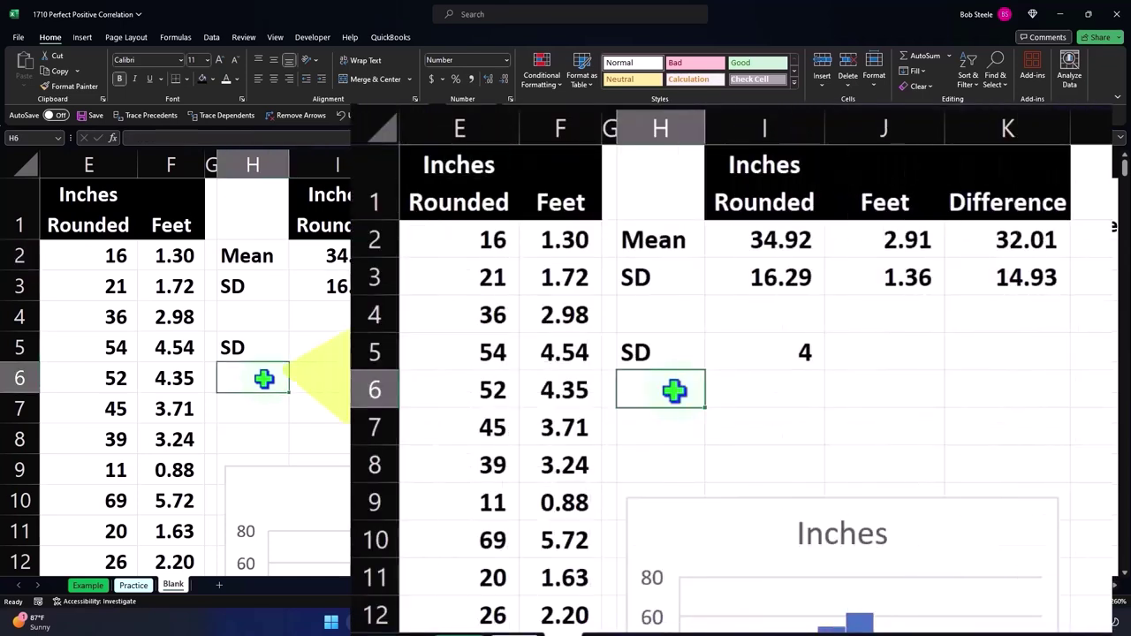
text(Upp)
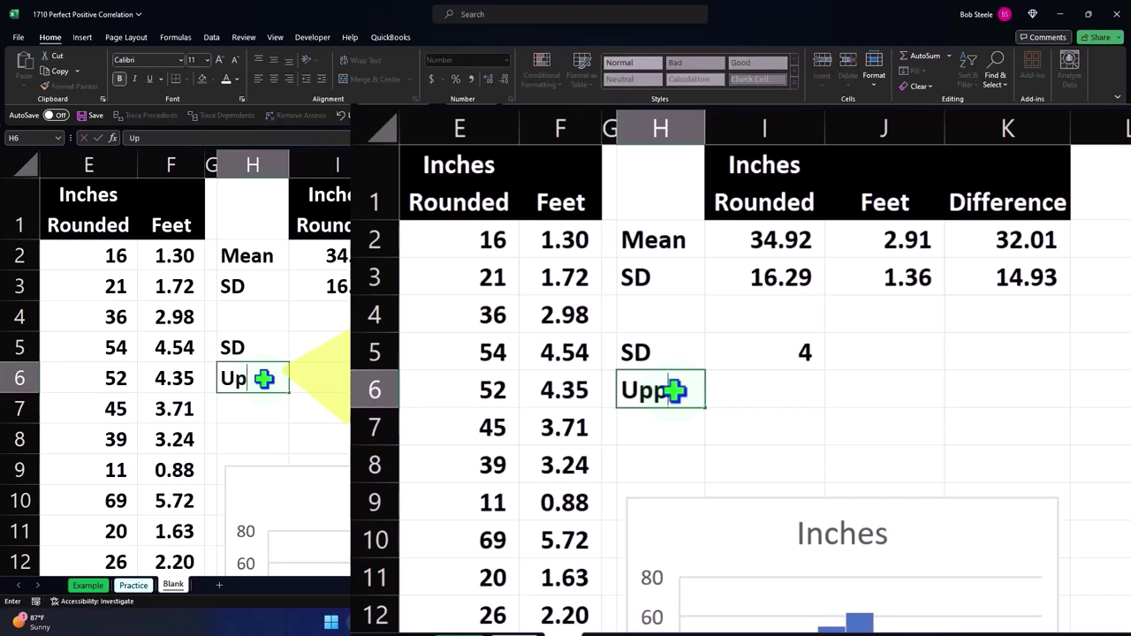
text(er X)
key(Return)
text(Lo)
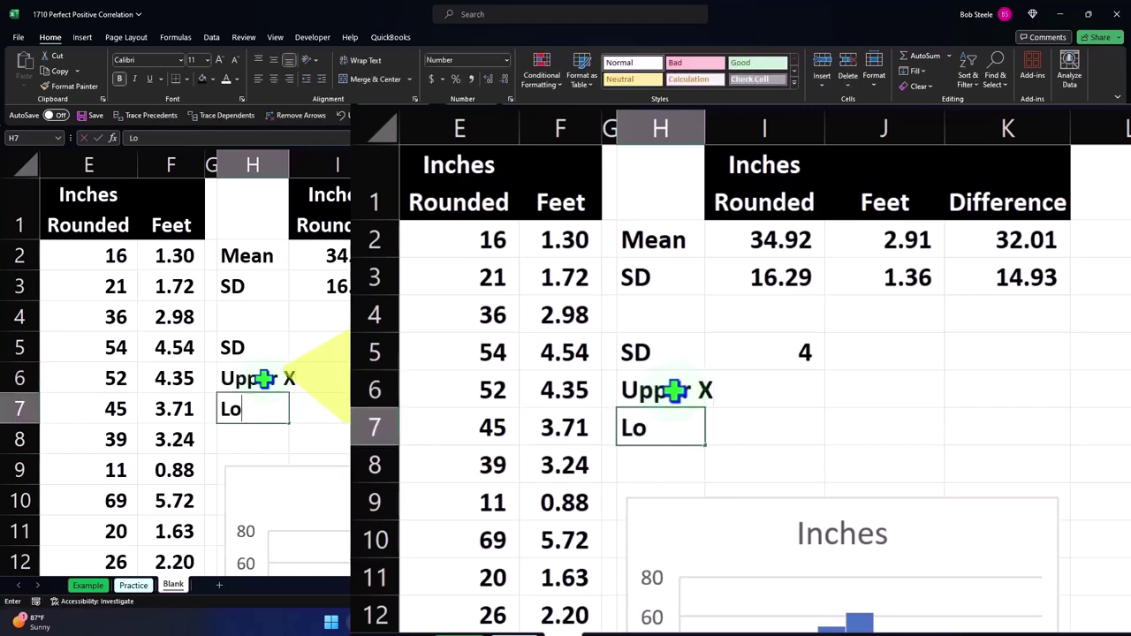
text(wer X)
key(Return)
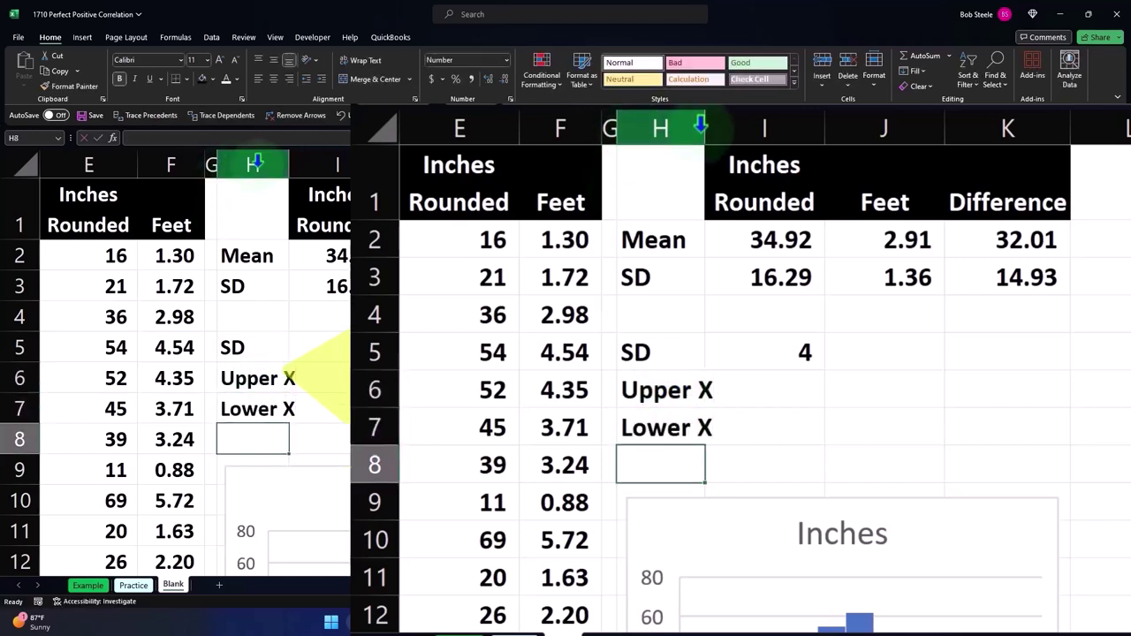
drag(290, 165, 319, 165)
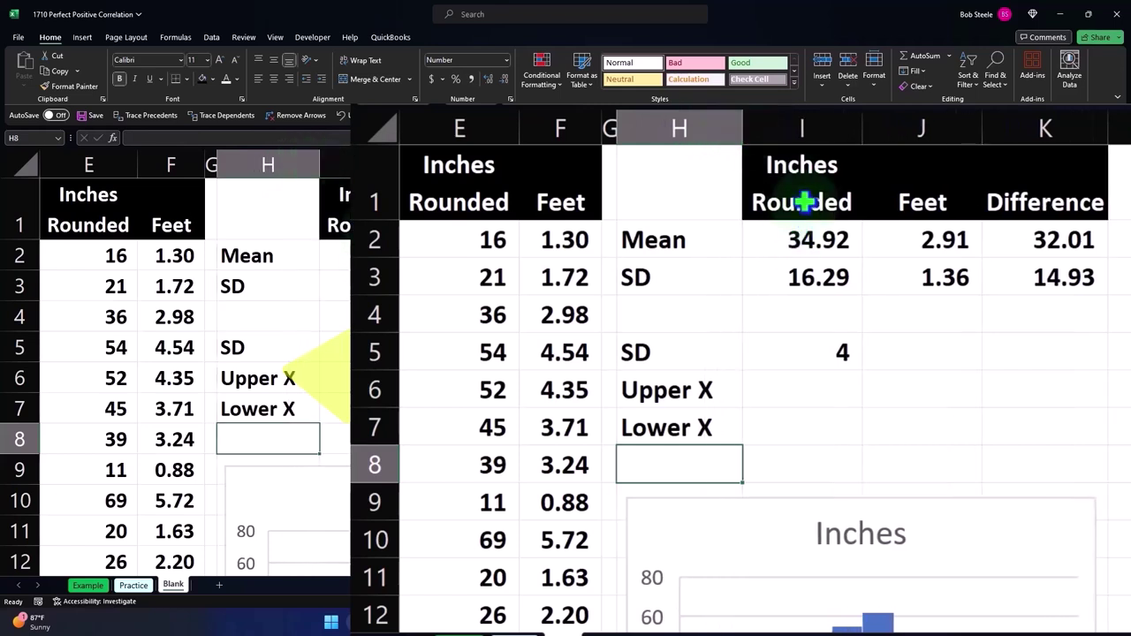
Enter =I2*I3*I5 in I6, which returns 2,275.
click(800, 390)
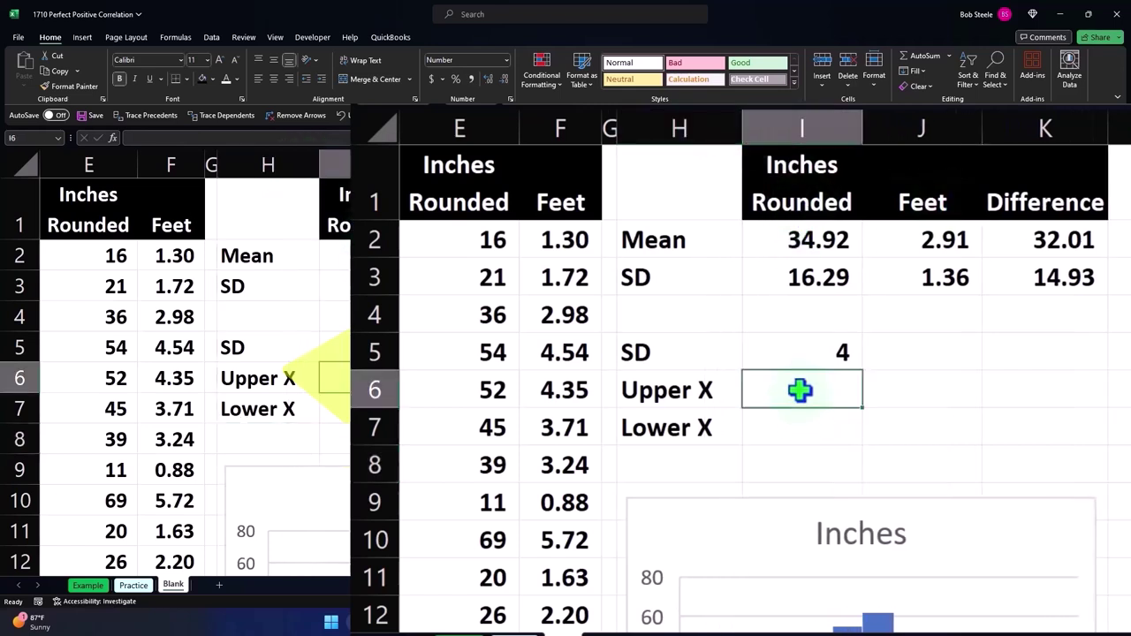
text(=)
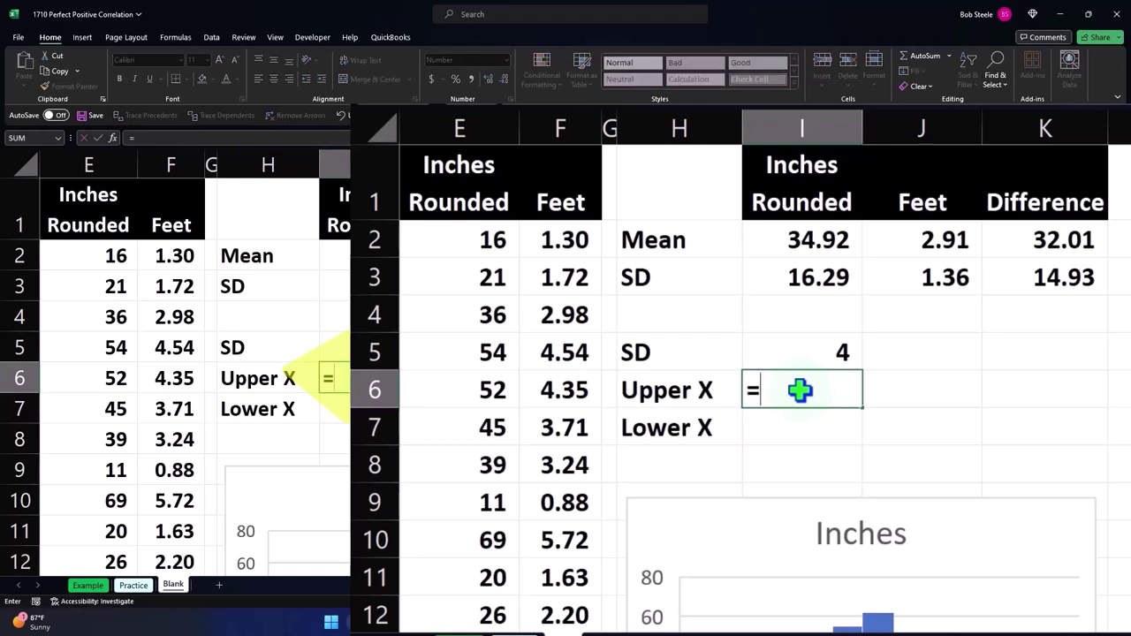
key(Up)
key(Up)
key(Up)
key(Up)
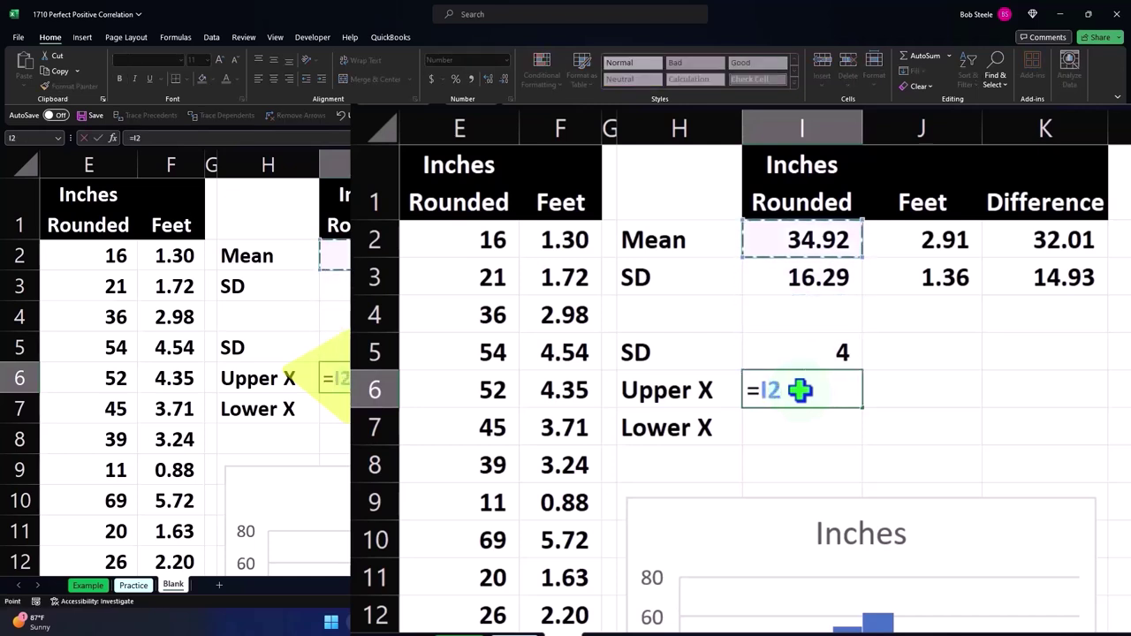
text(*)
key(Up)
key(Up)
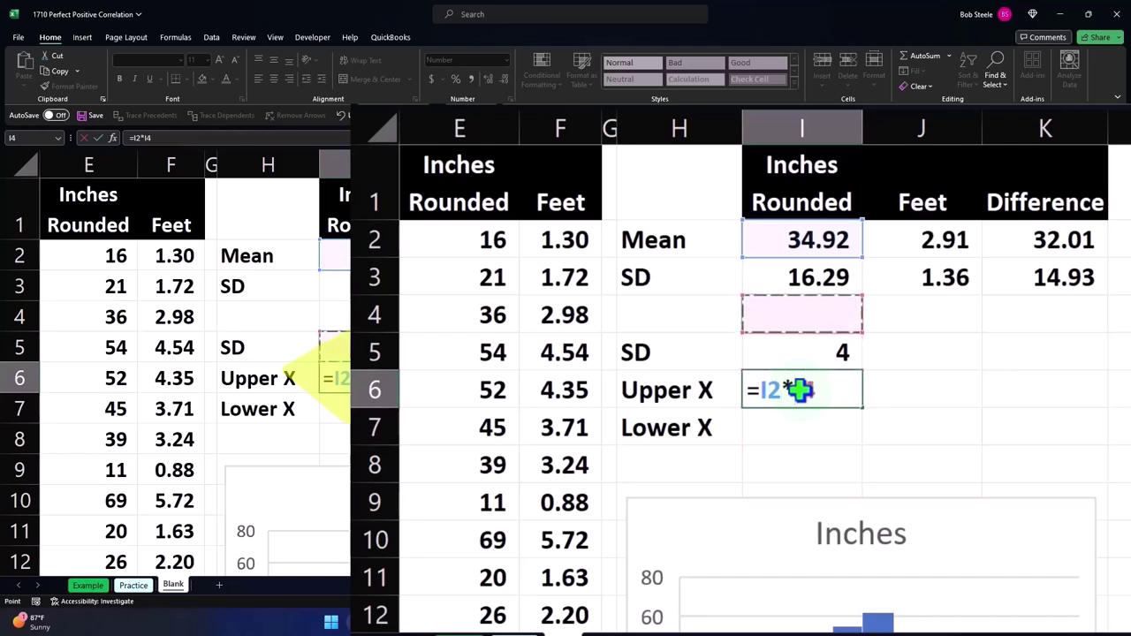
key(Up)
text(*)
key(Up)
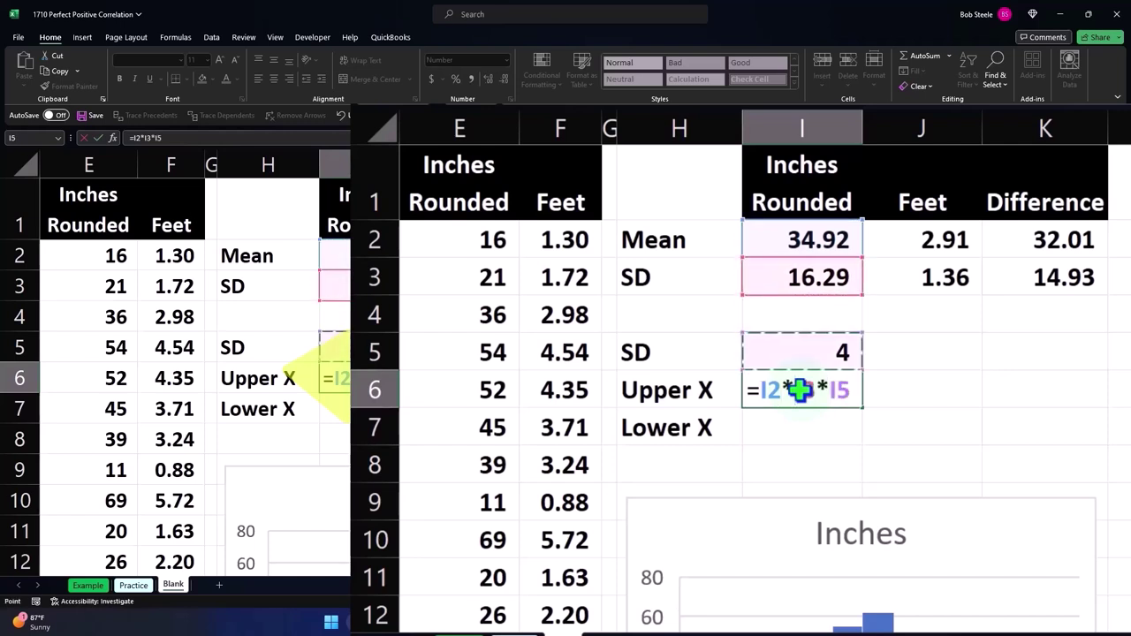
key(Return)
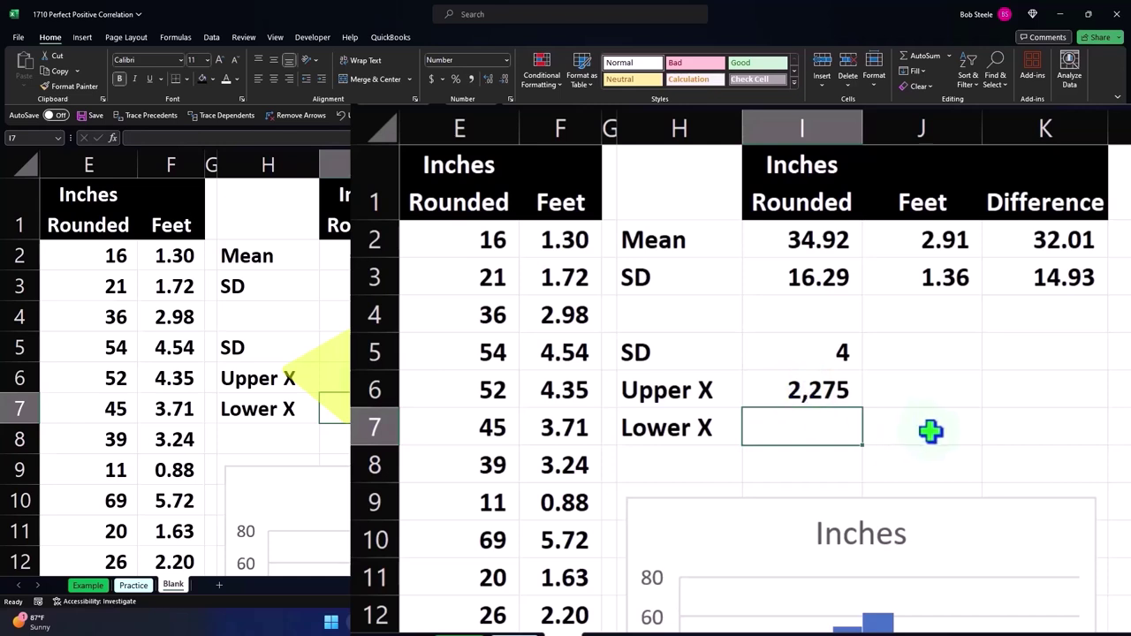
key(Up)
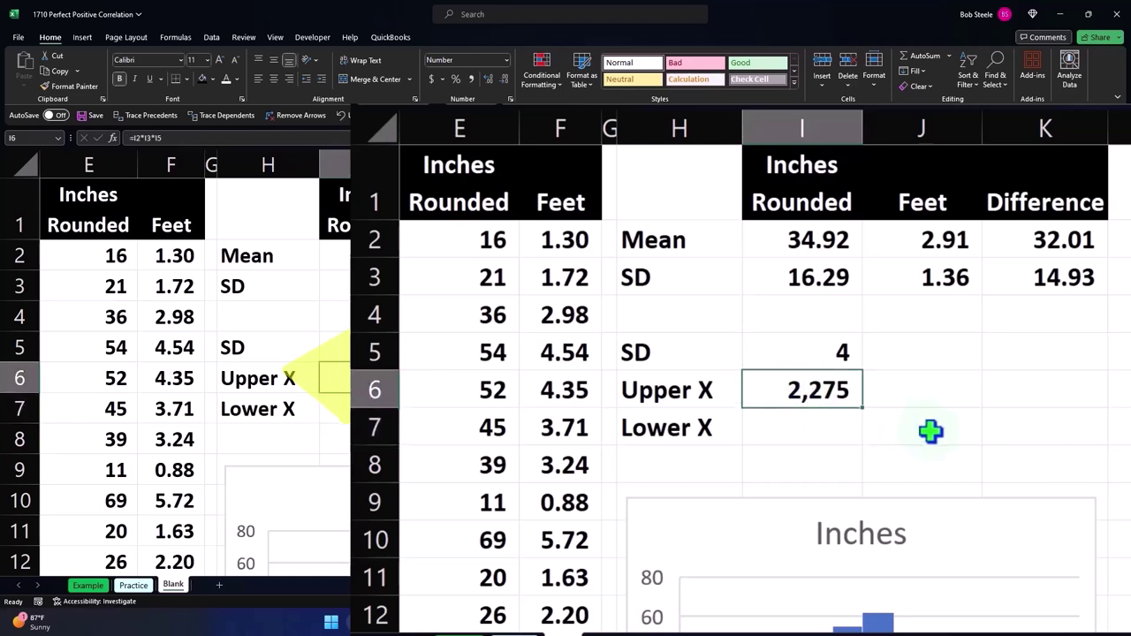
Swap the labels so H6 reads 'Lower X' and H7 reads 'Upper X'.
click(665, 394)
text(Low)
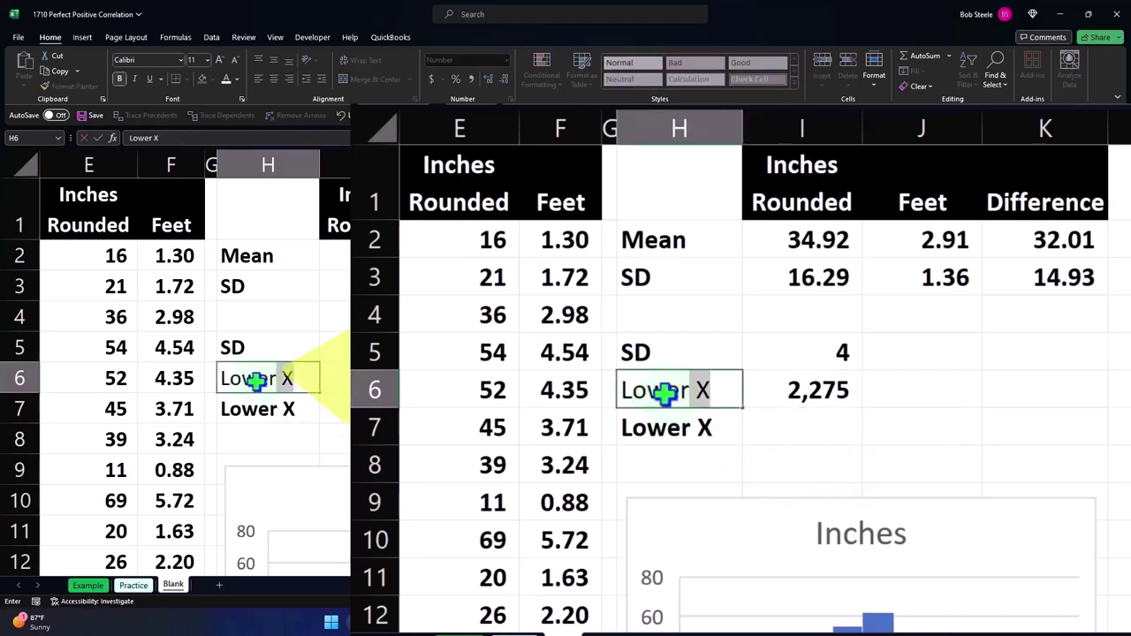
key(Return)
text(U)
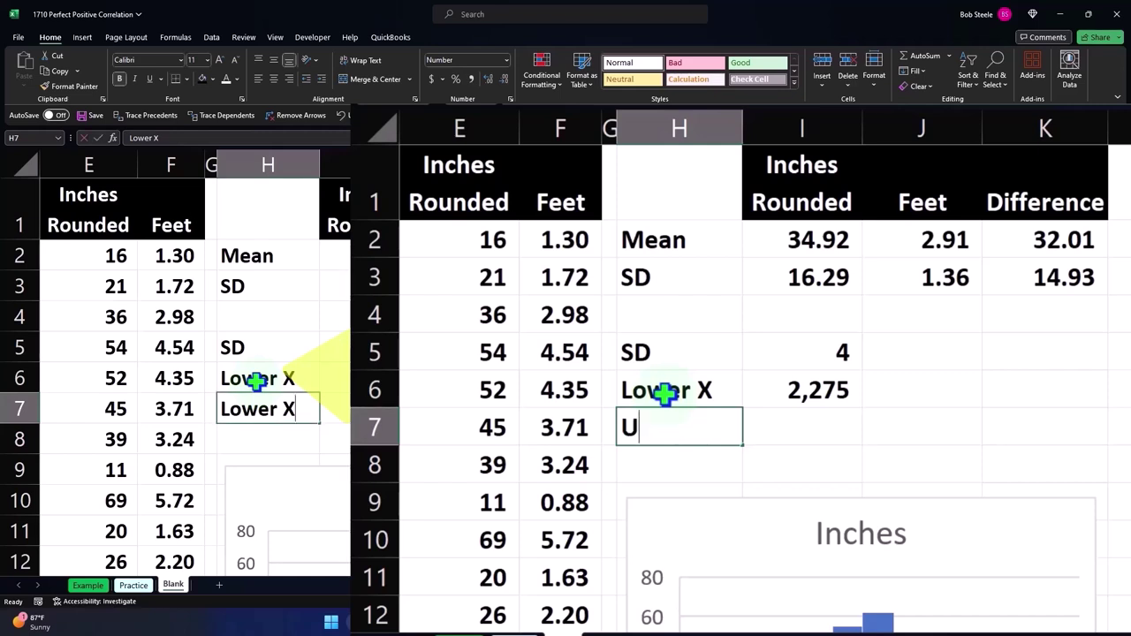
text(pper X)
key(Tab)
Rewrite I6 as the Lower X formula mean minus SD times I5, showing (30).
key(Up)
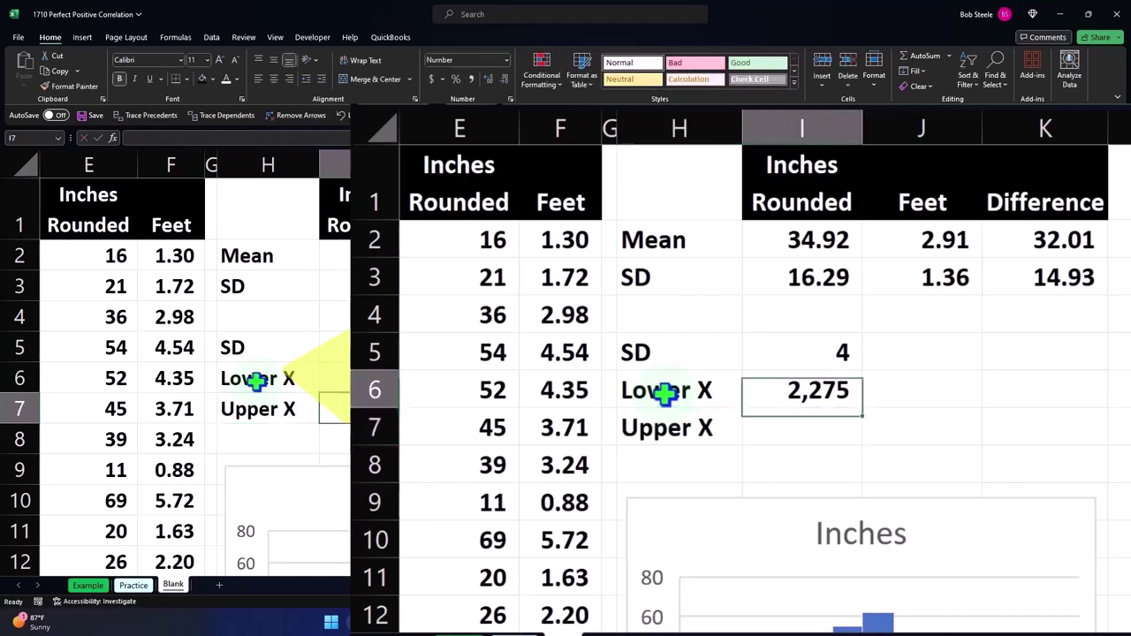
text(=)
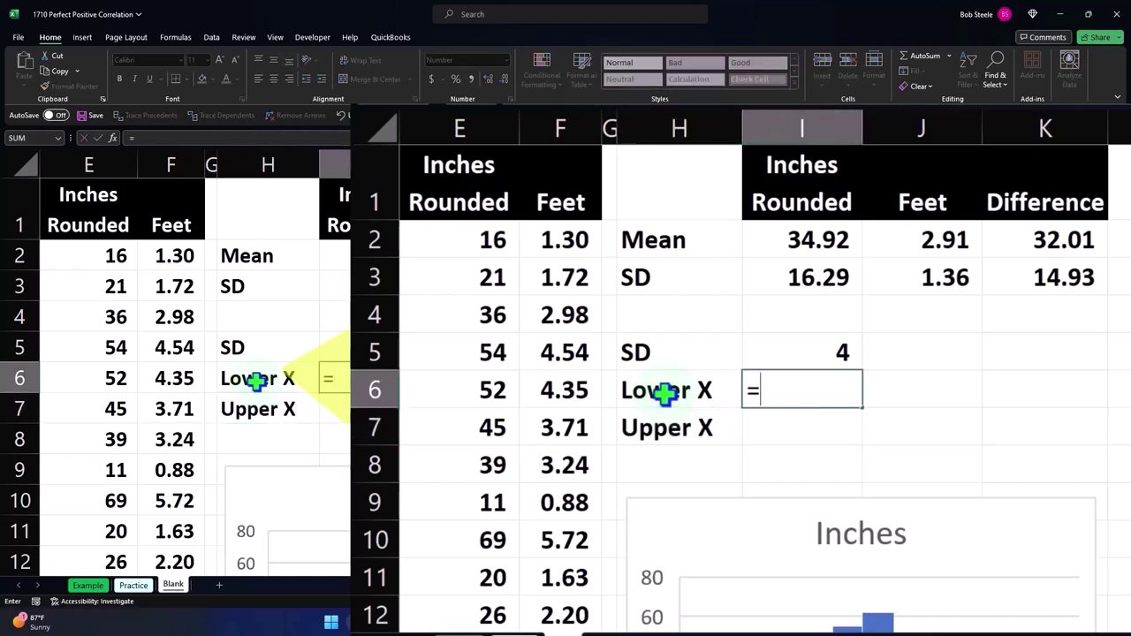
key(Up)
key(Up)
key(Up)
key(Up)
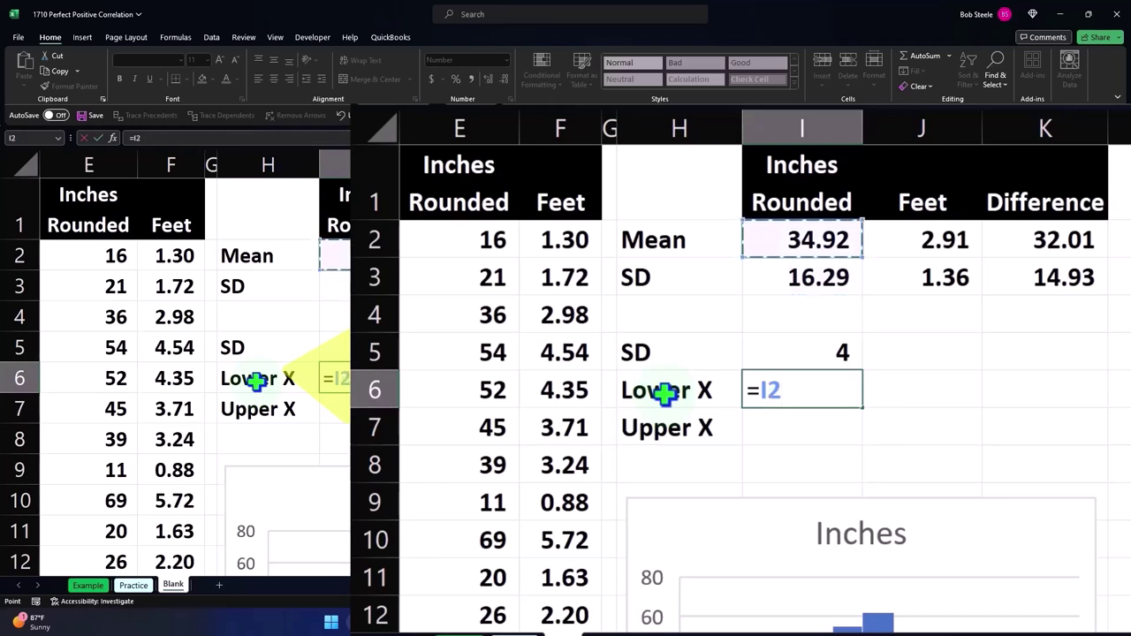
text(*)
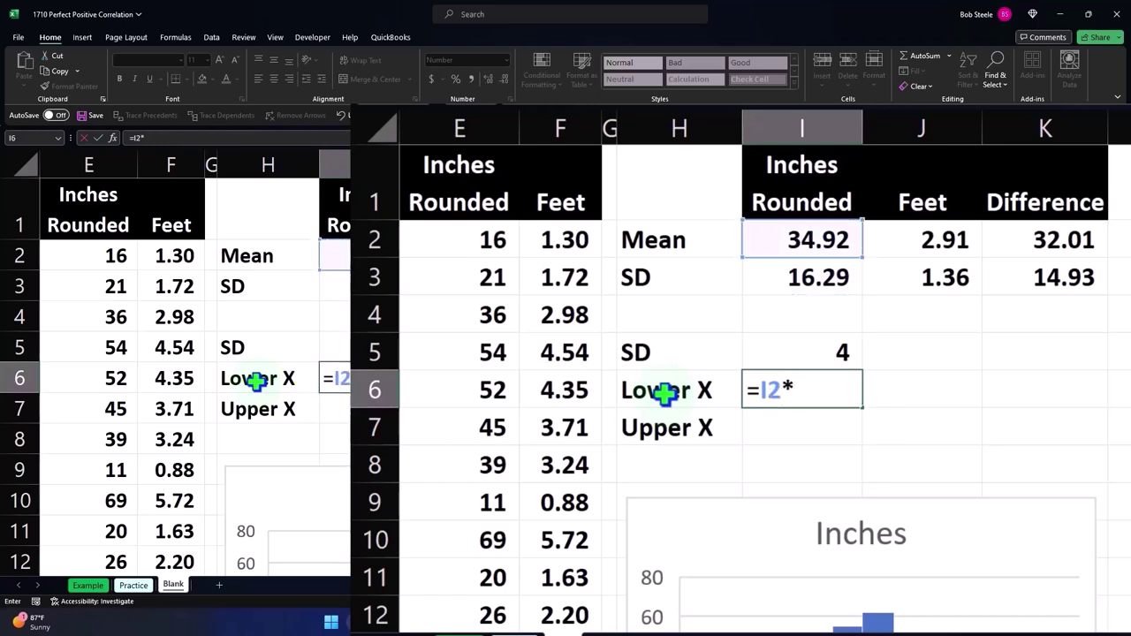
key(Up)
key(Up)
key(Up)
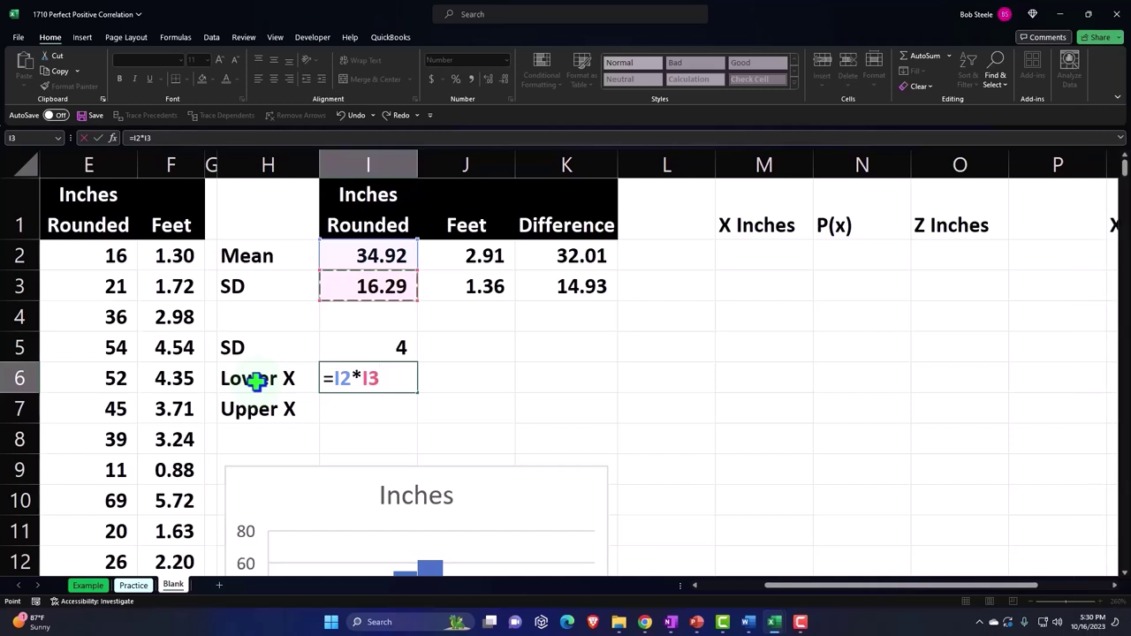
key(BackSpace)
key(BackSpace)
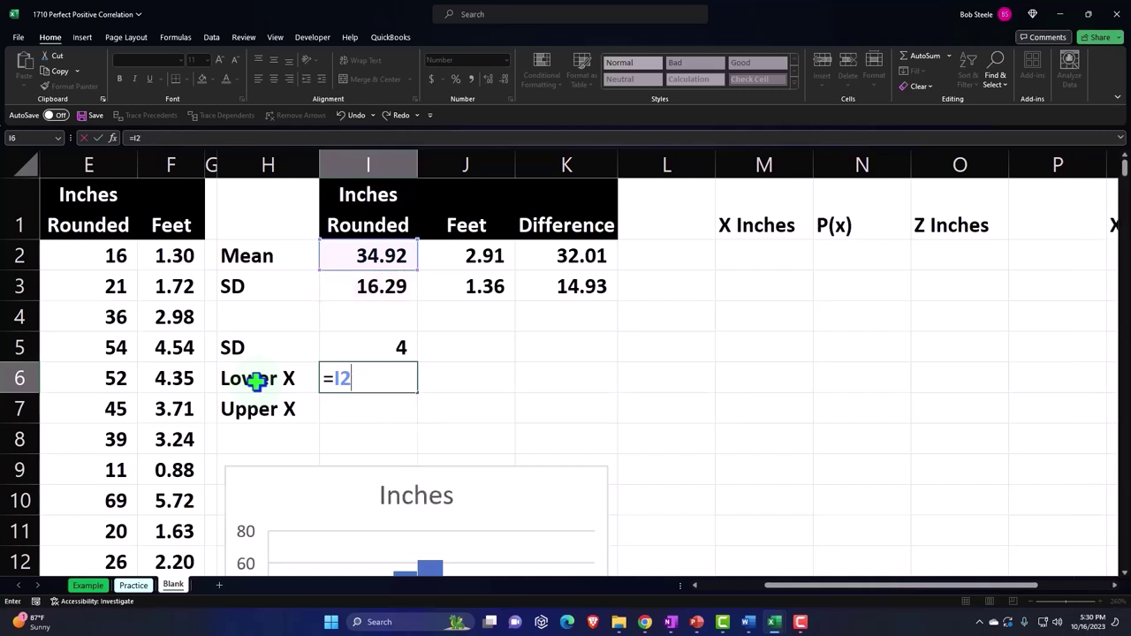
text(-)
key(Up)
key(Up)
key(Up)
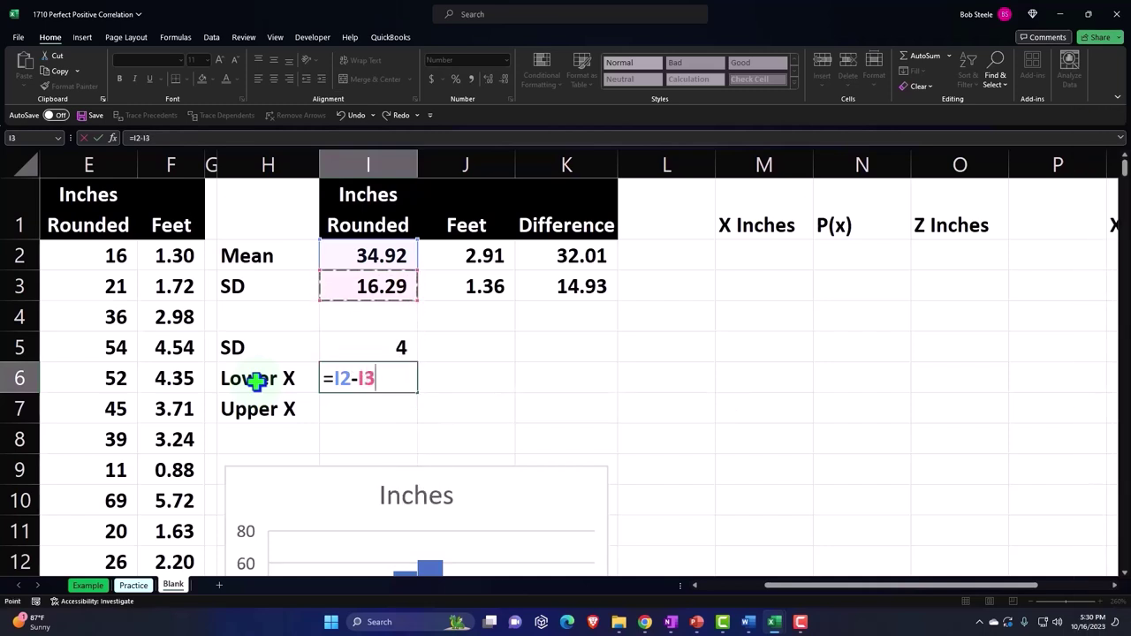
text(*)
key(Up)
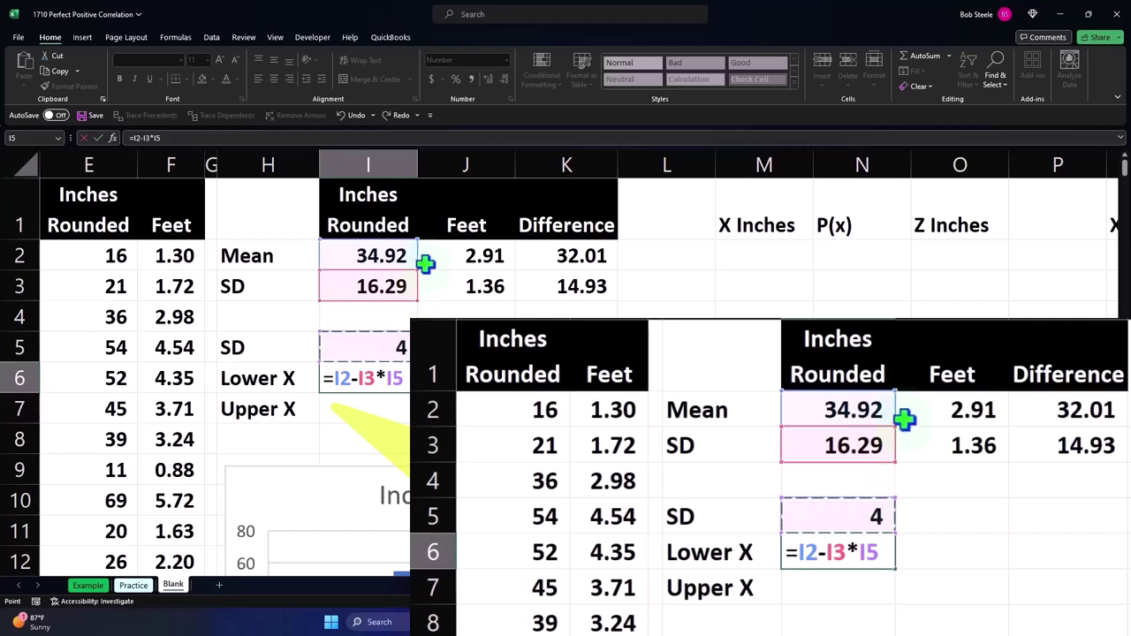
key(Return)
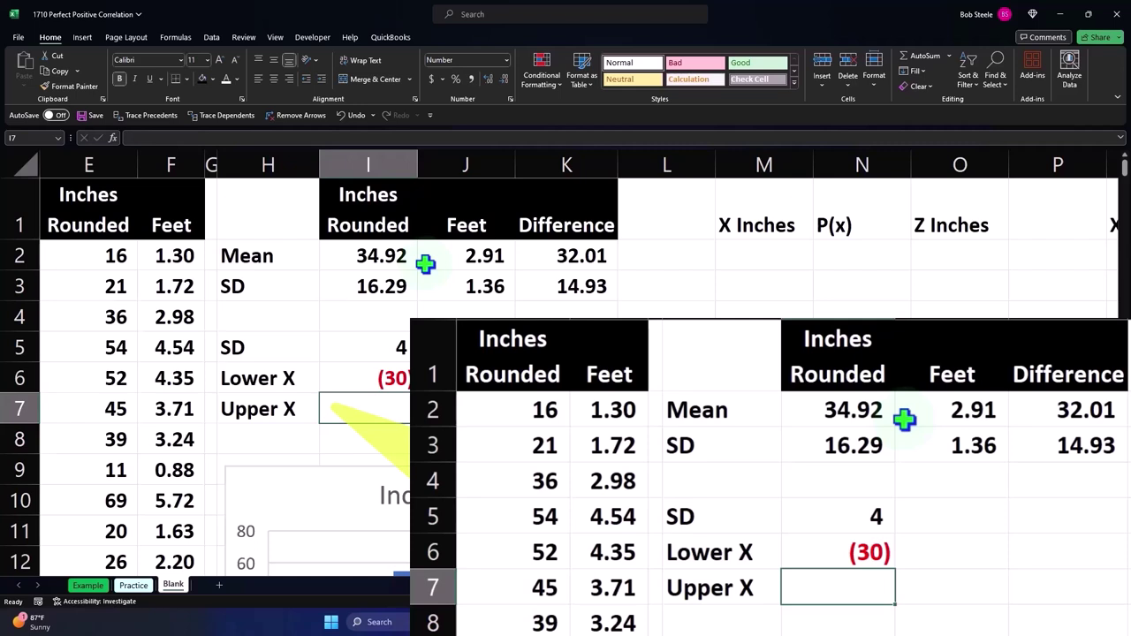
Enter =I2+I3*I5 in I7 for Upper X, returning 100.
text(=)
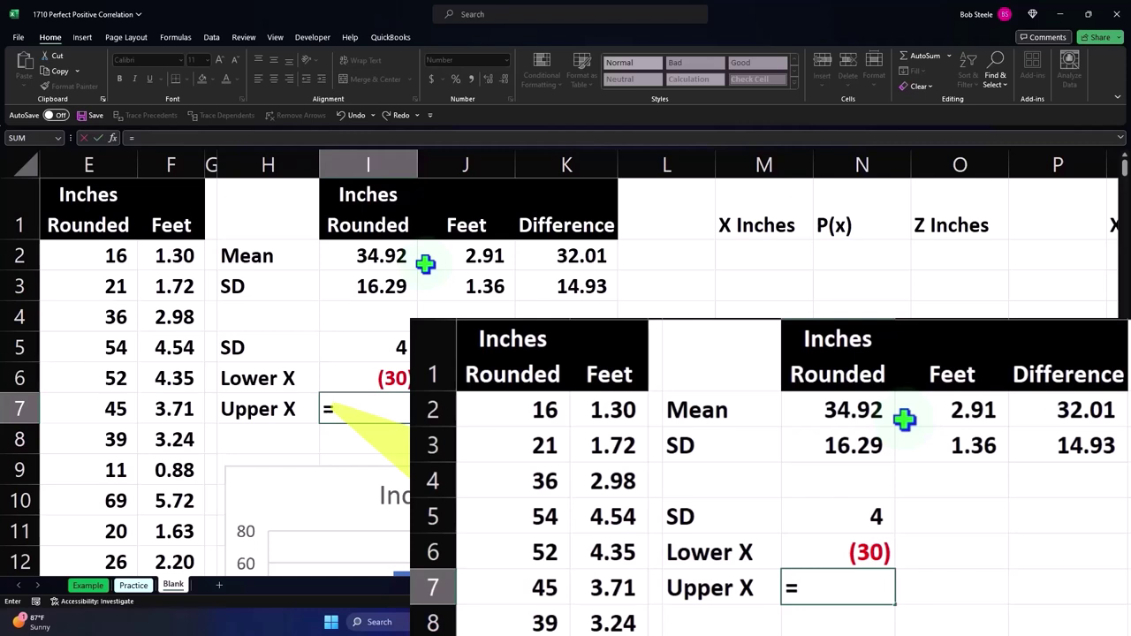
key(Up)
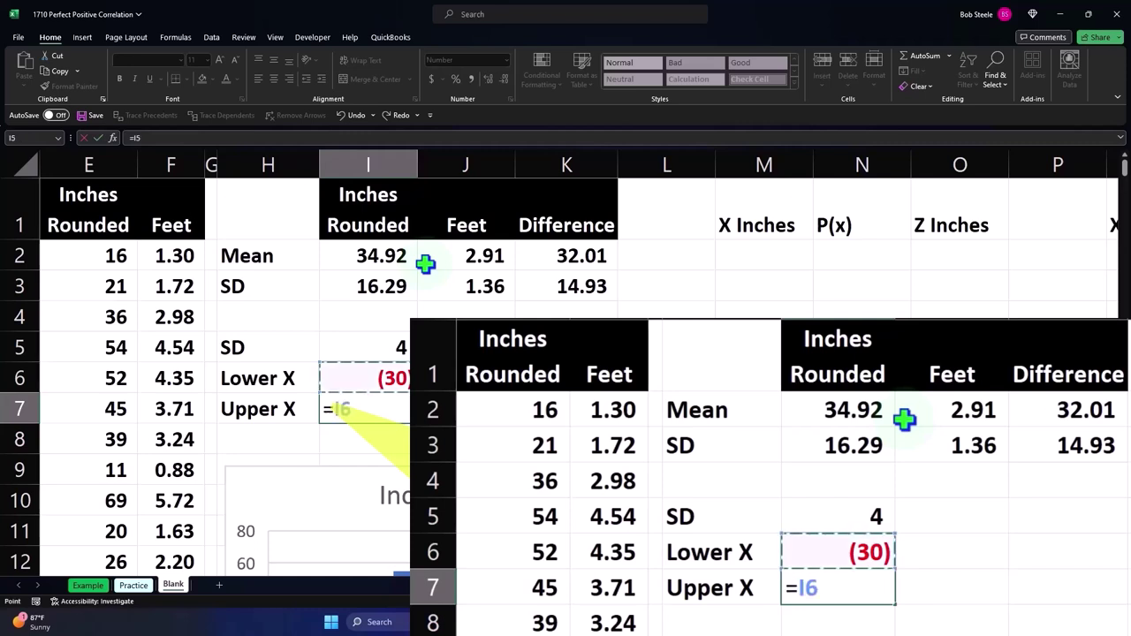
key(Up)
key(Up)
key(Up)
key(Up)
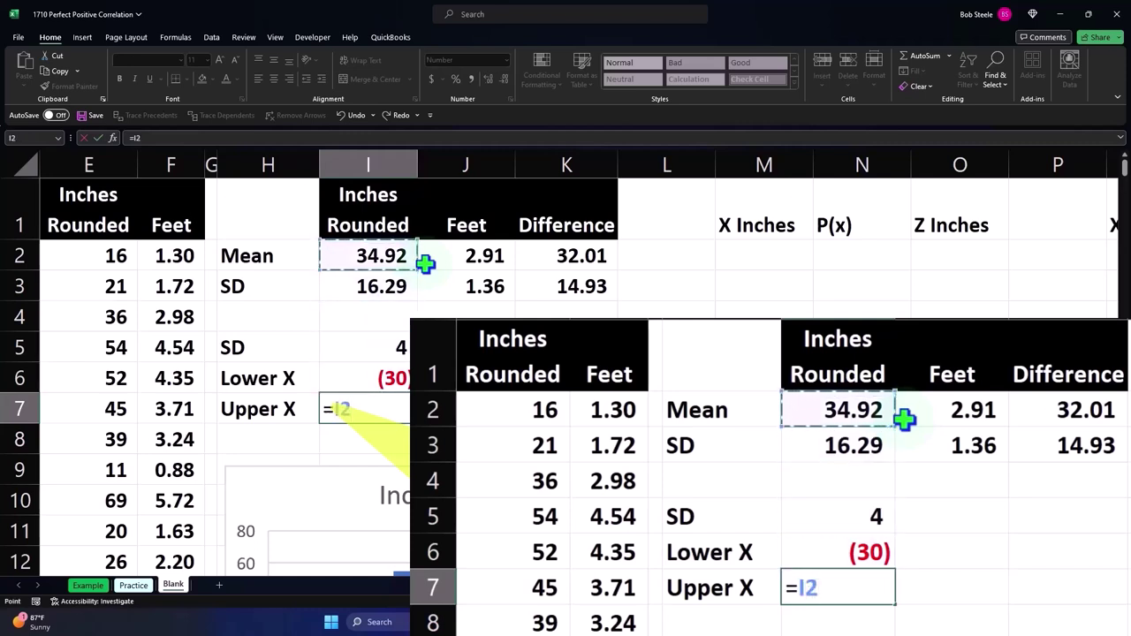
text(+)
key(Up)
key(Up)
key(Up)
key(Up)
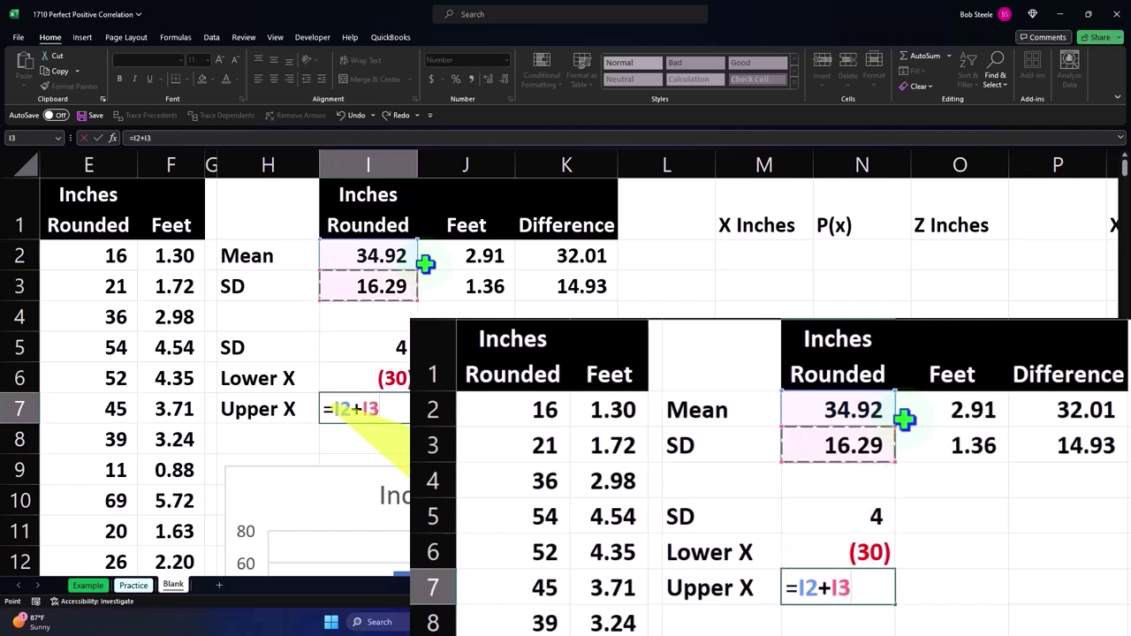
text(*)
key(Up)
key(Up)
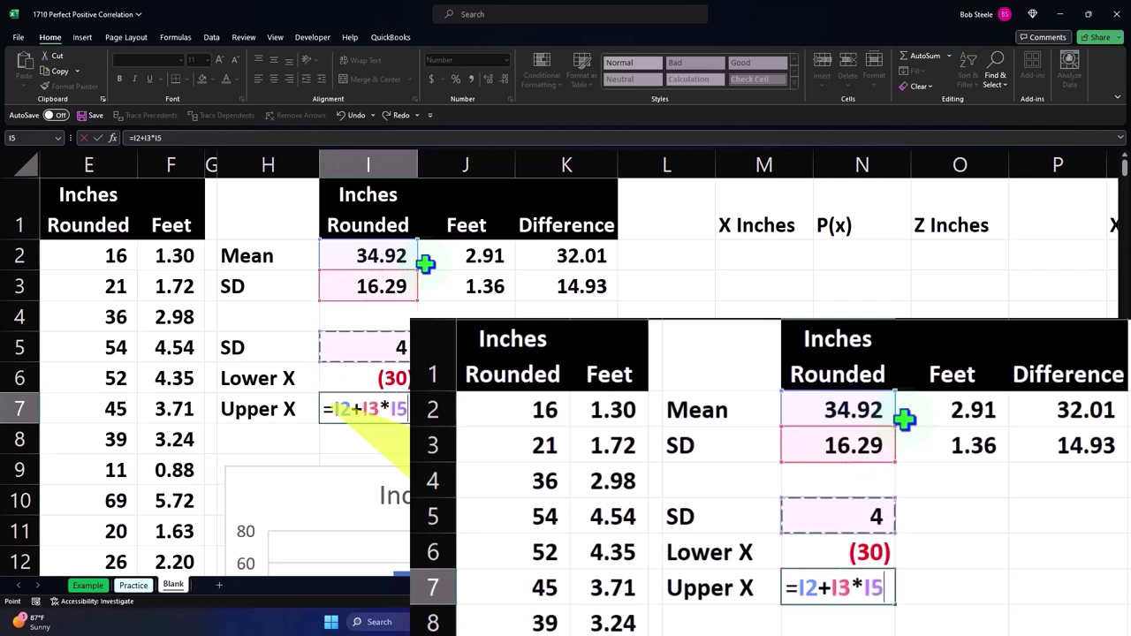
key(Return)
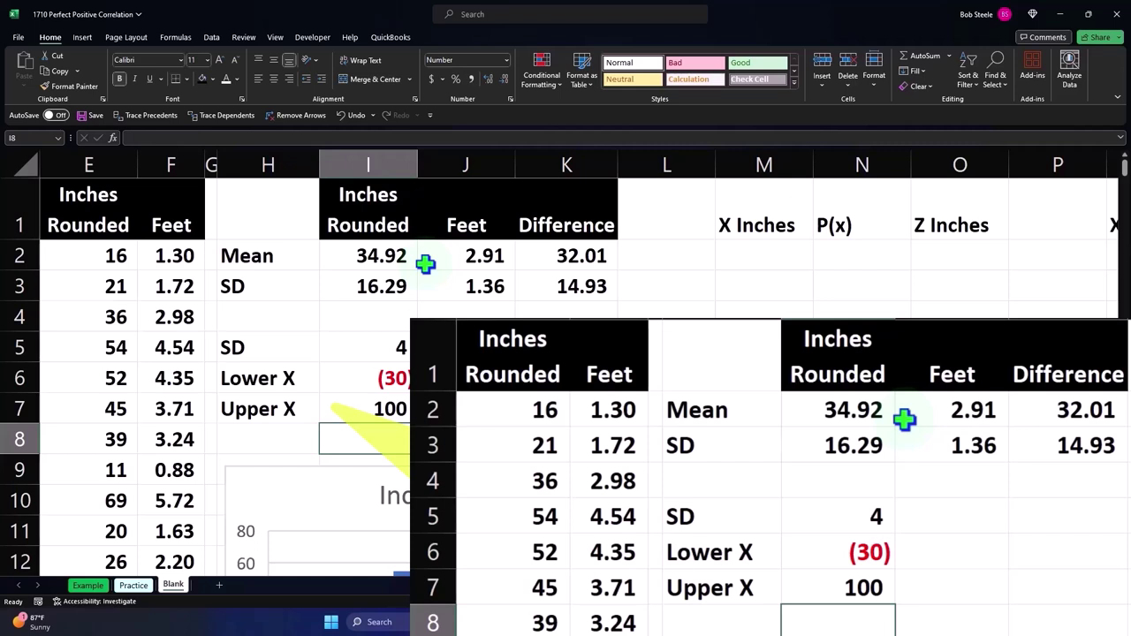
key(Right)
key(Up)
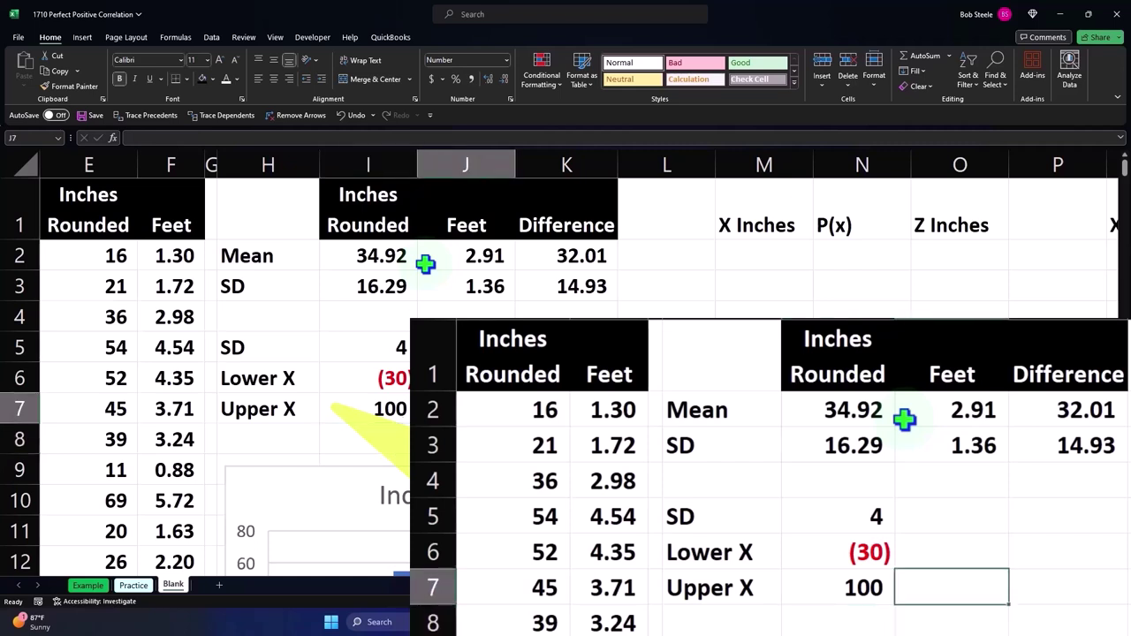
Enter =J2-J3*I5 in J6 for the Feet Lower X, giving (2.52).
key(Up)
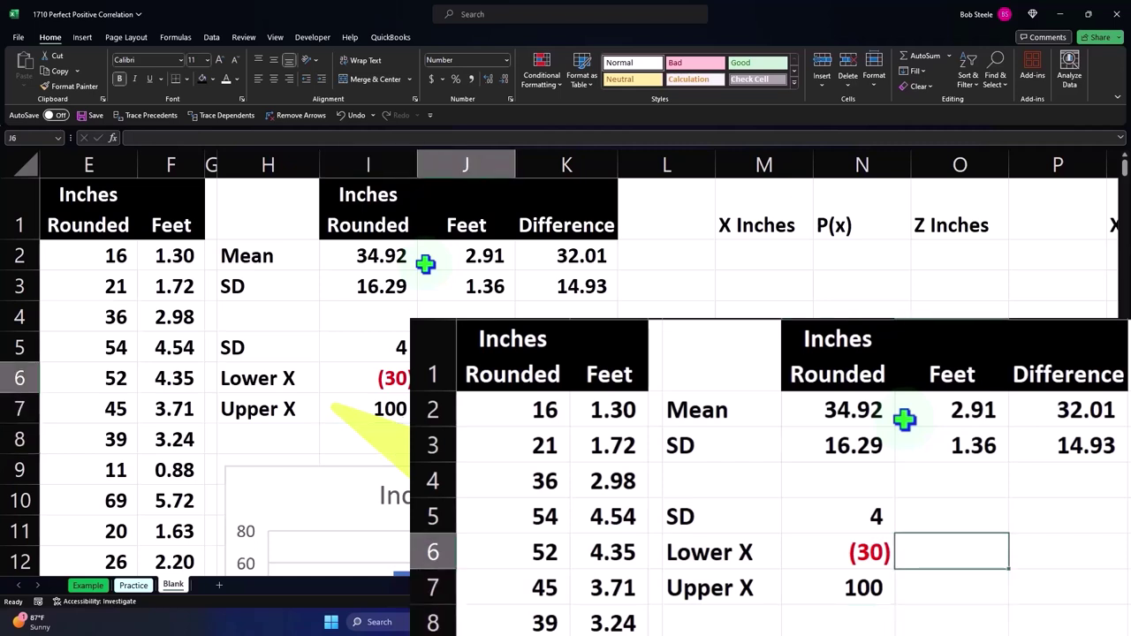
text(=)
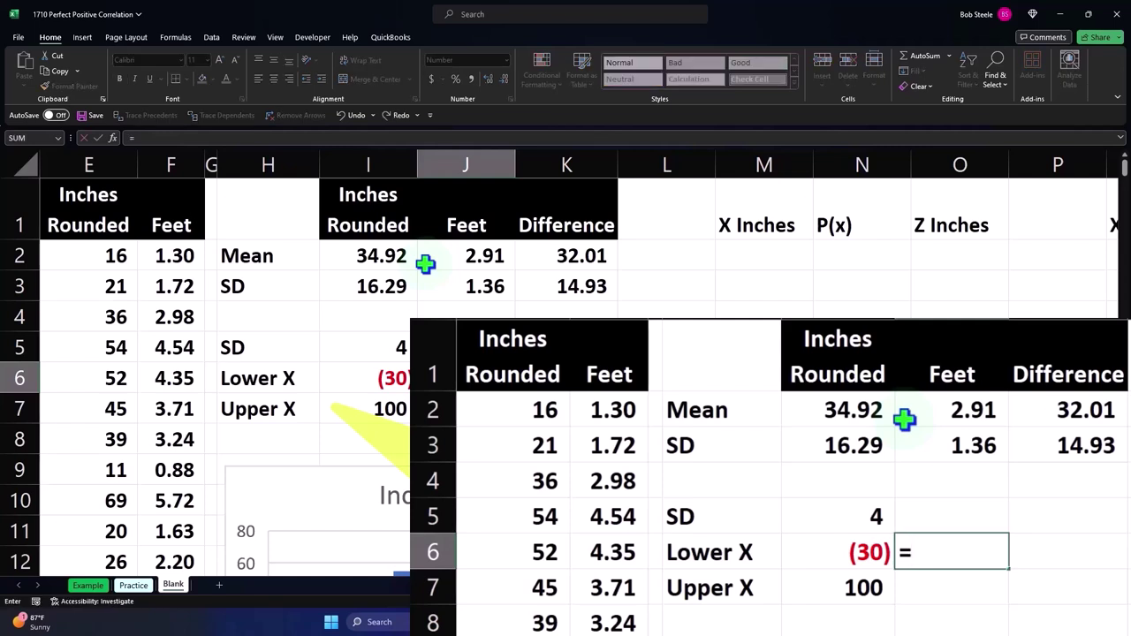
key(Up)
key(Up)
key(Up)
key(Up)
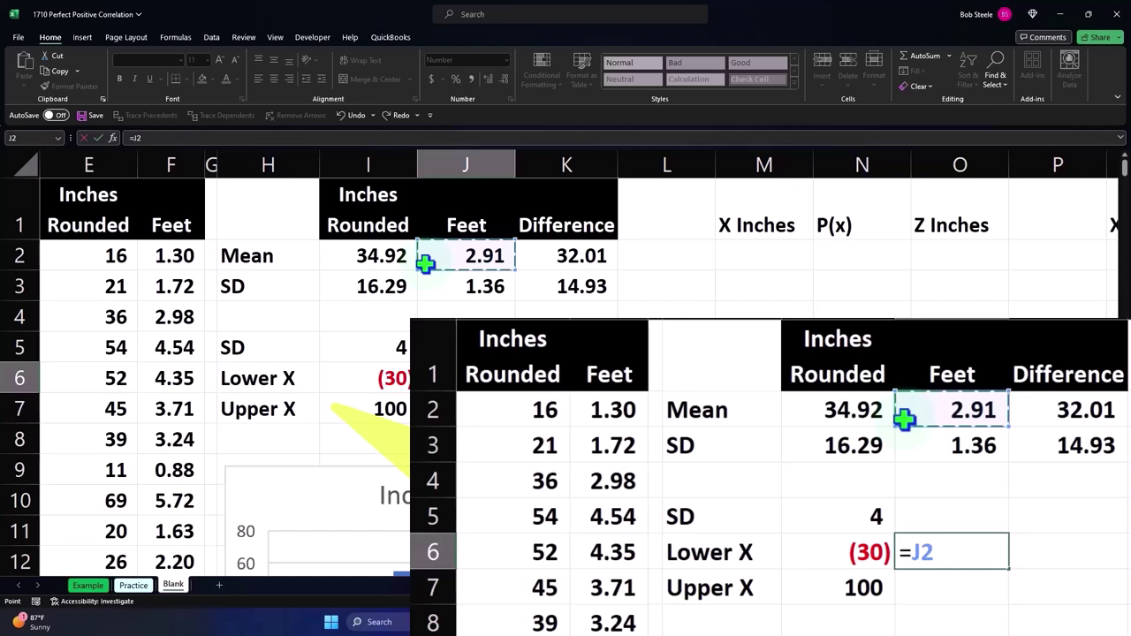
text(*)
key(Up)
key(Up)
key(Up)
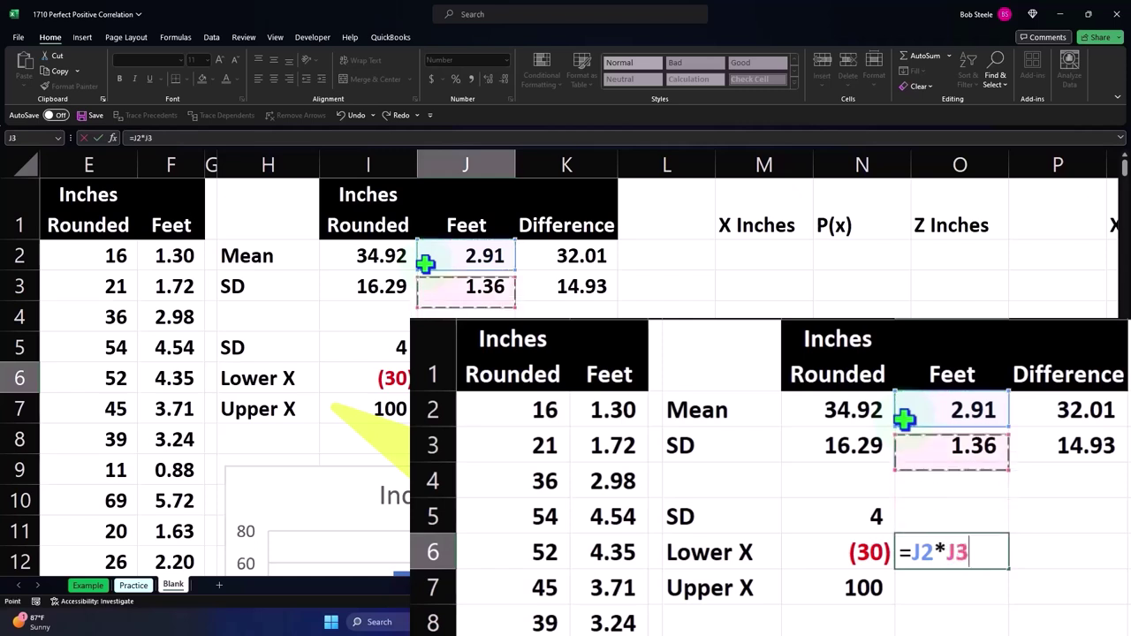
text(*)
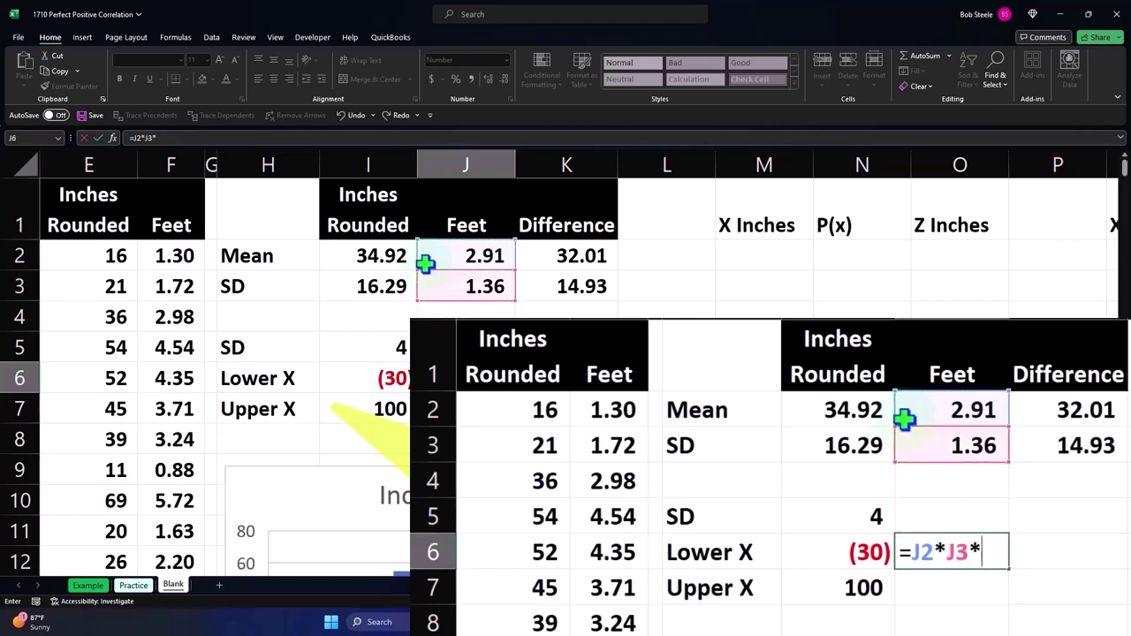
key(BackSpace)
key(BackSpace)
key(BackSpace)
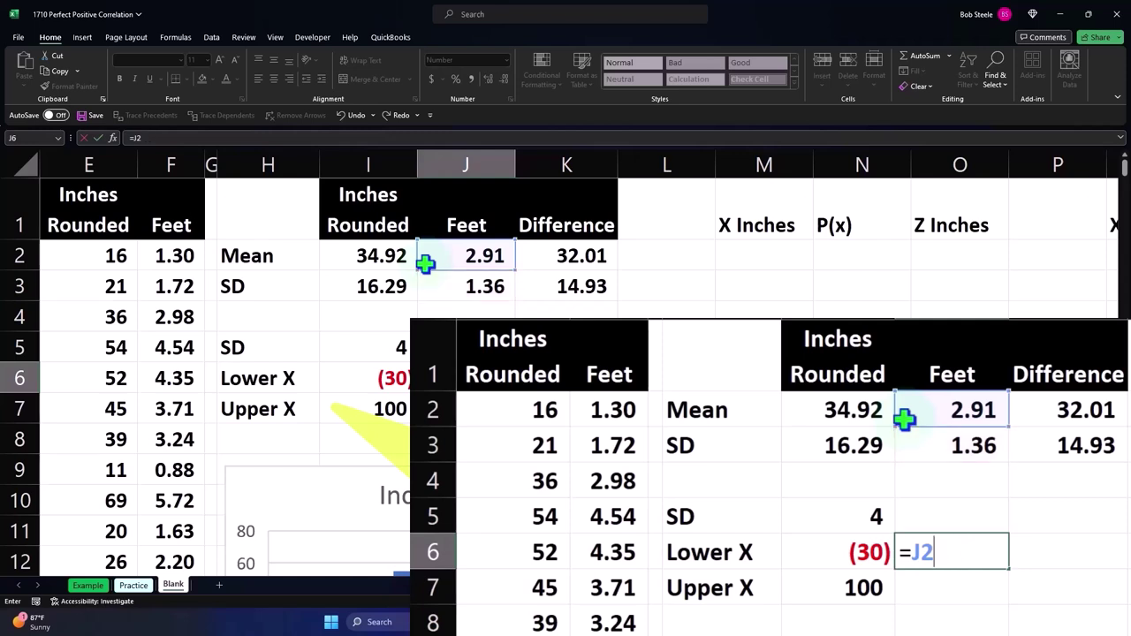
text(-)
key(Up)
key(Up)
key(Up)
key(Up)
key(Down)
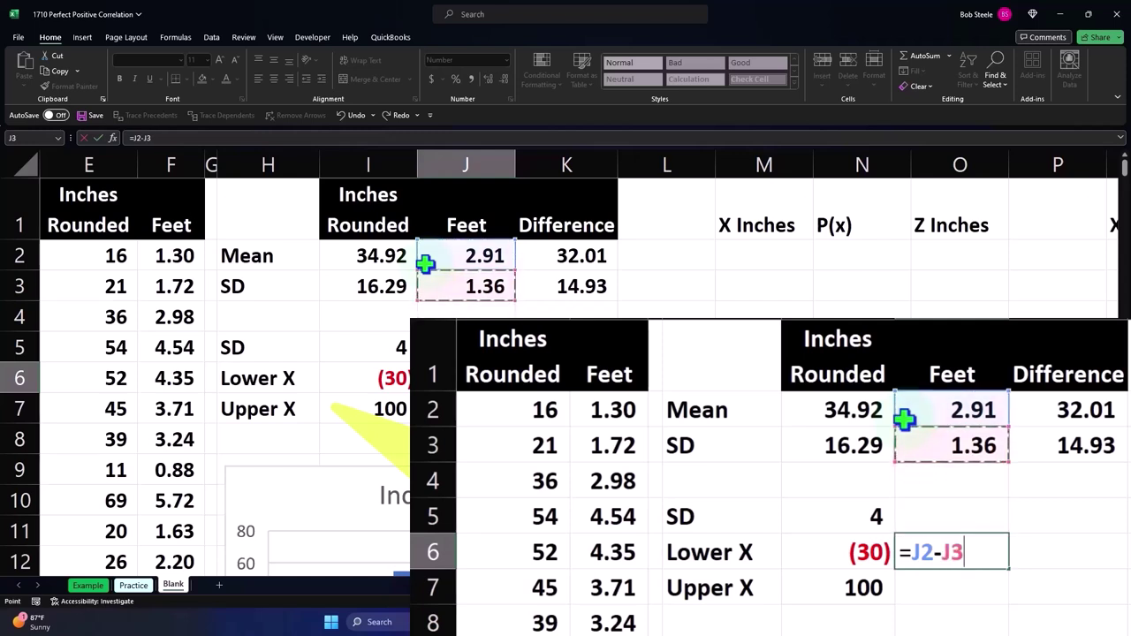
text(*)
key(Up)
key(Left)
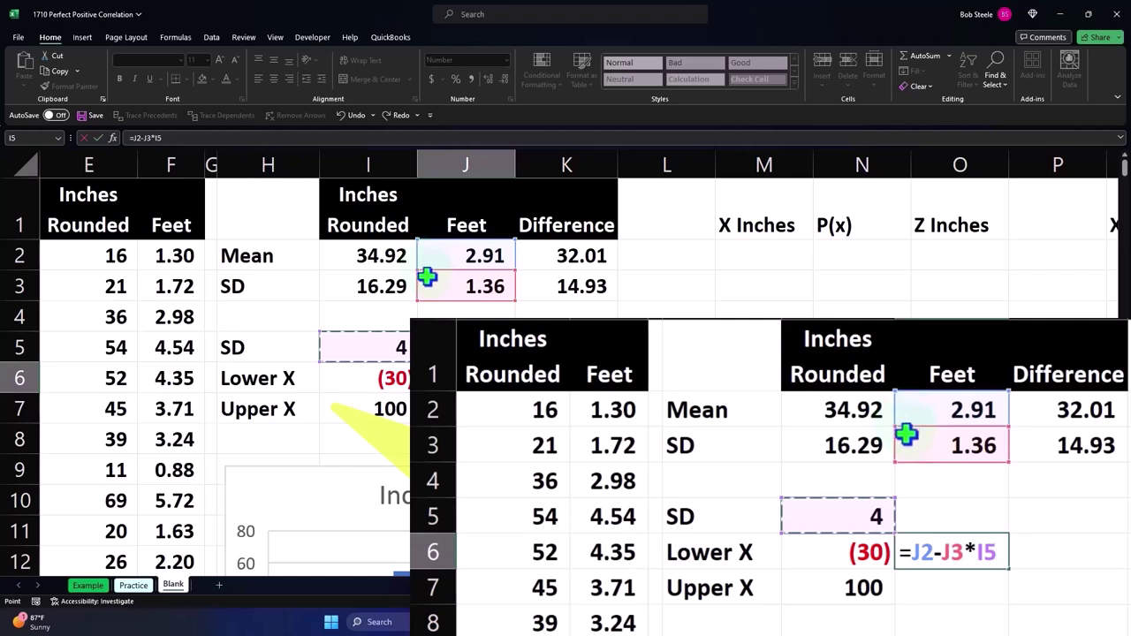
key(Return)
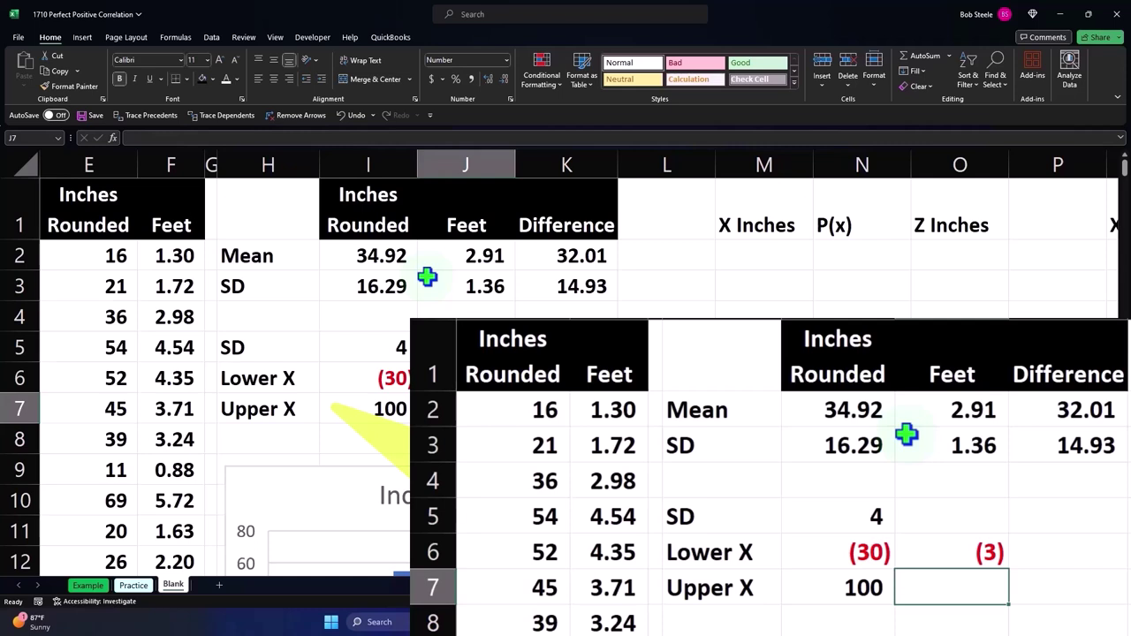
Enter =J2+J3*I5 in J7 for the Feet Upper X, giving 8.34.
text(=)
key(Up)
key(Up)
key(Up)
key(Up)
key(Up)
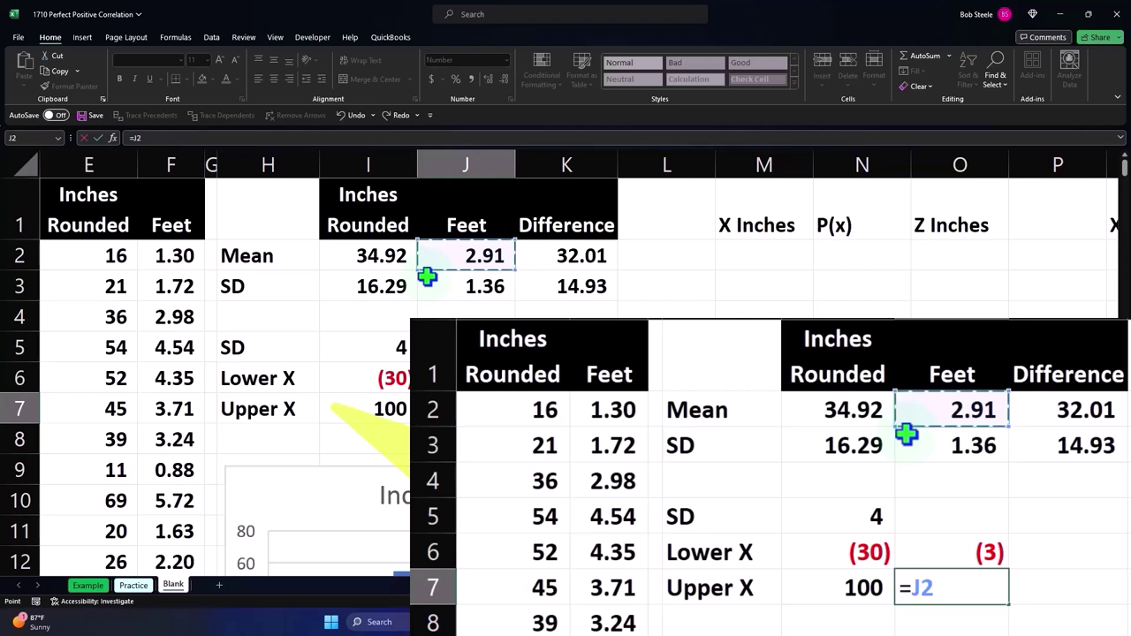
text(+)
key(Up)
key(Up)
key(Up)
key(Up)
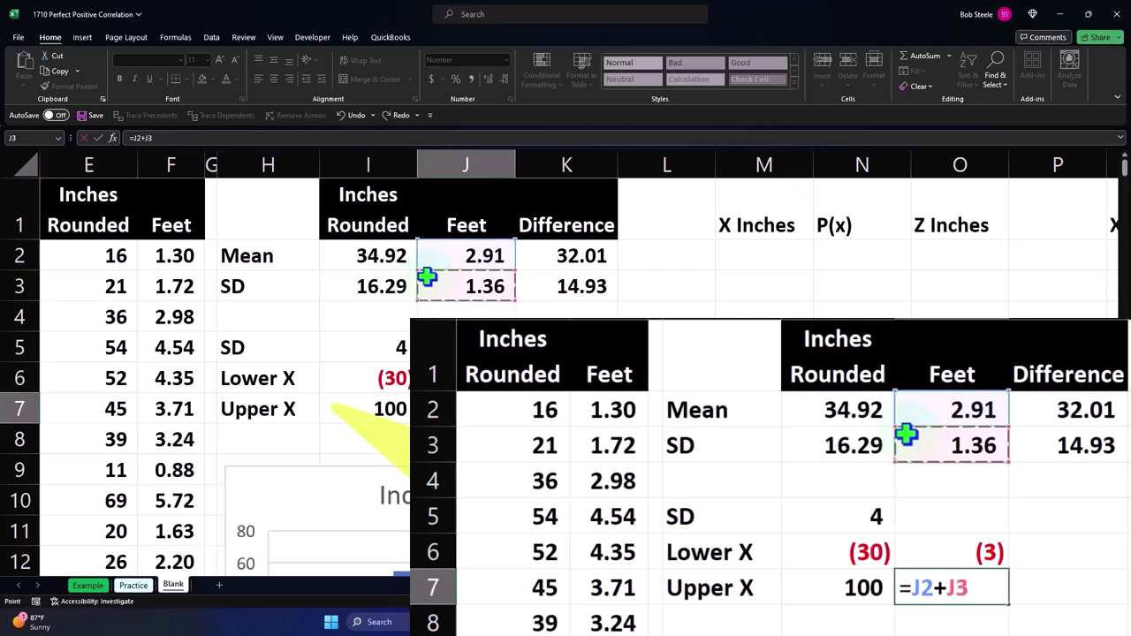
text(*)
key(Up)
key(Up)
key(Left)
key(Return)
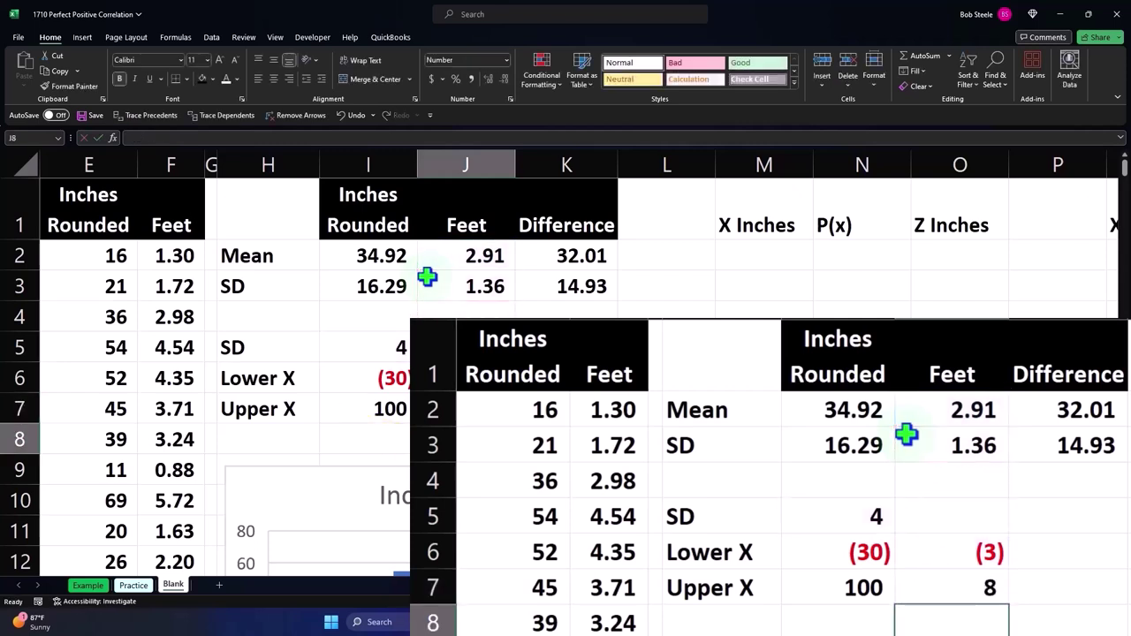
Show two decimal places on all Lower and Upper X values in I6:J7.
drag(409, 380, 450, 403)
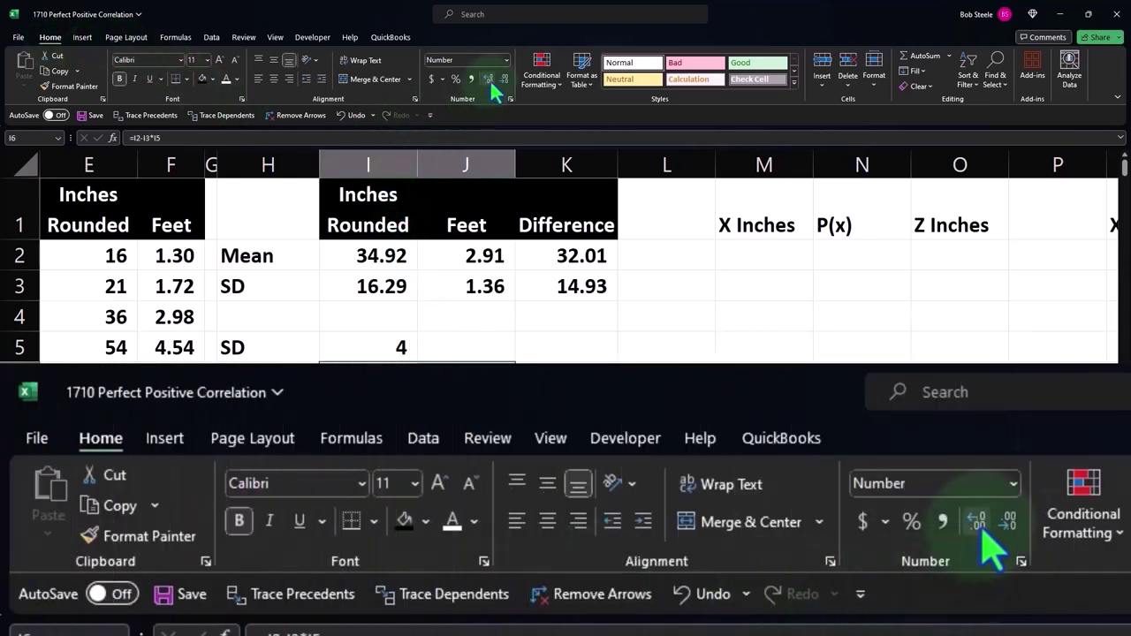
click(490, 80)
click(489, 80)
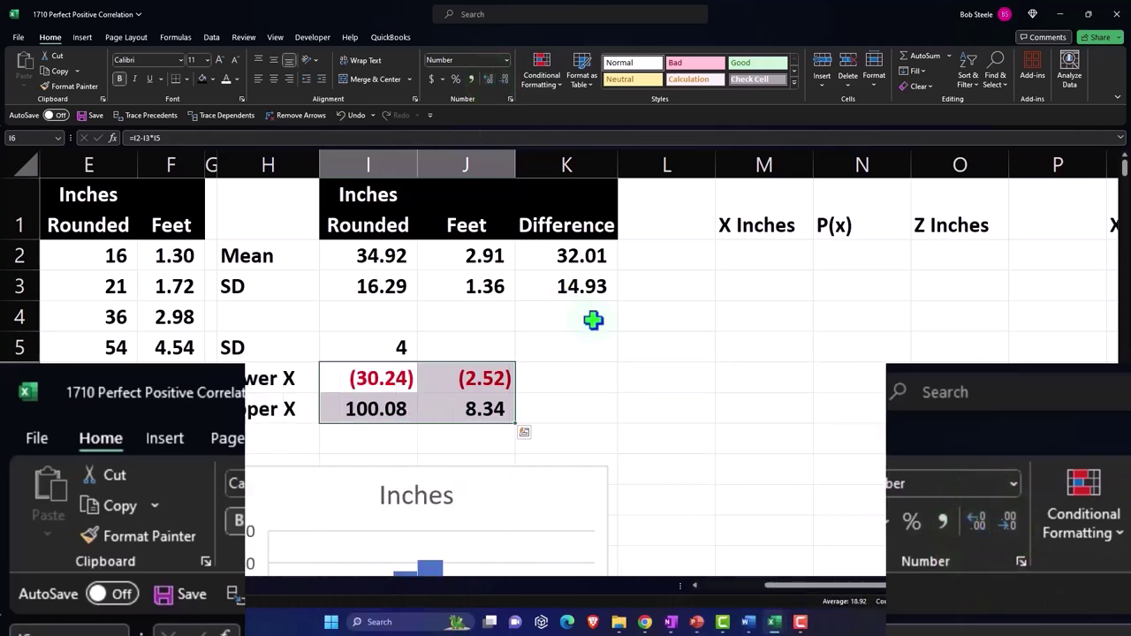
Scroll down and select the Feet chart.
scroll(593, 320, down, 2)
scroll(593, 320, down, 1)
scroll(593, 320, down, 2)
click(608, 392)
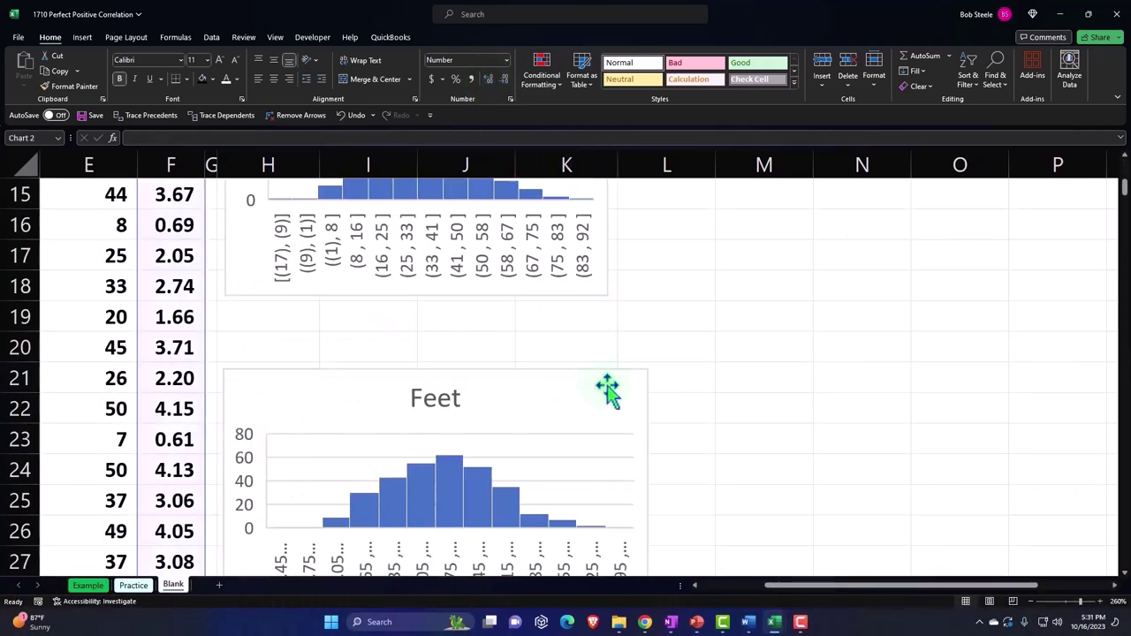
scroll(608, 391, up, 4)
scroll(609, 392, up, 1)
scroll(607, 391, down, 2)
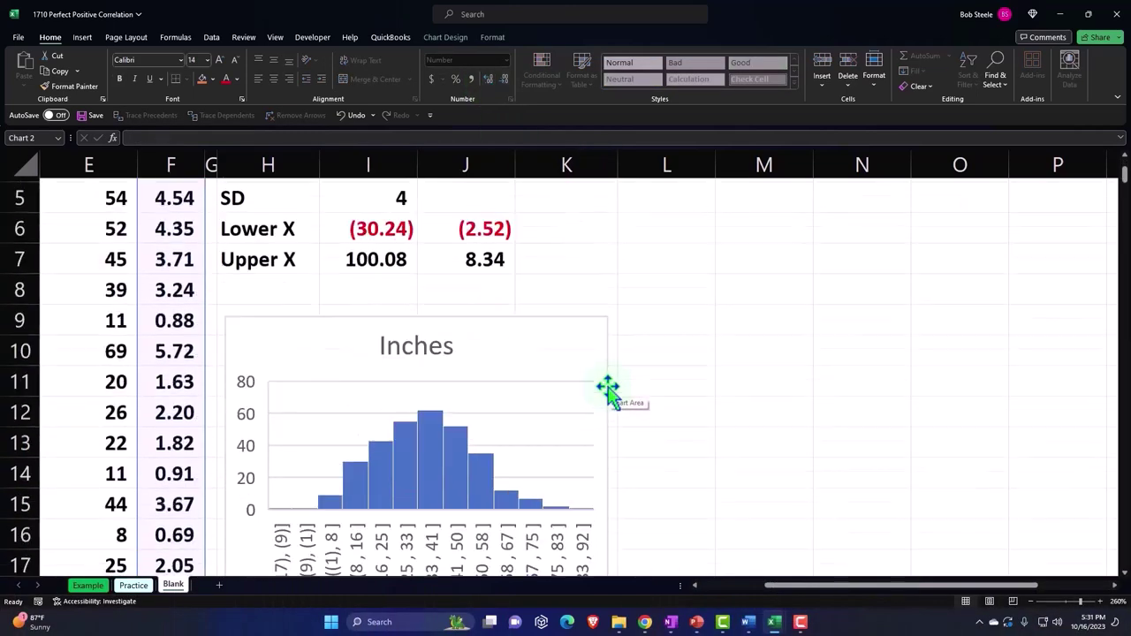
scroll(611, 394, down, 1)
scroll(618, 380, up, 2)
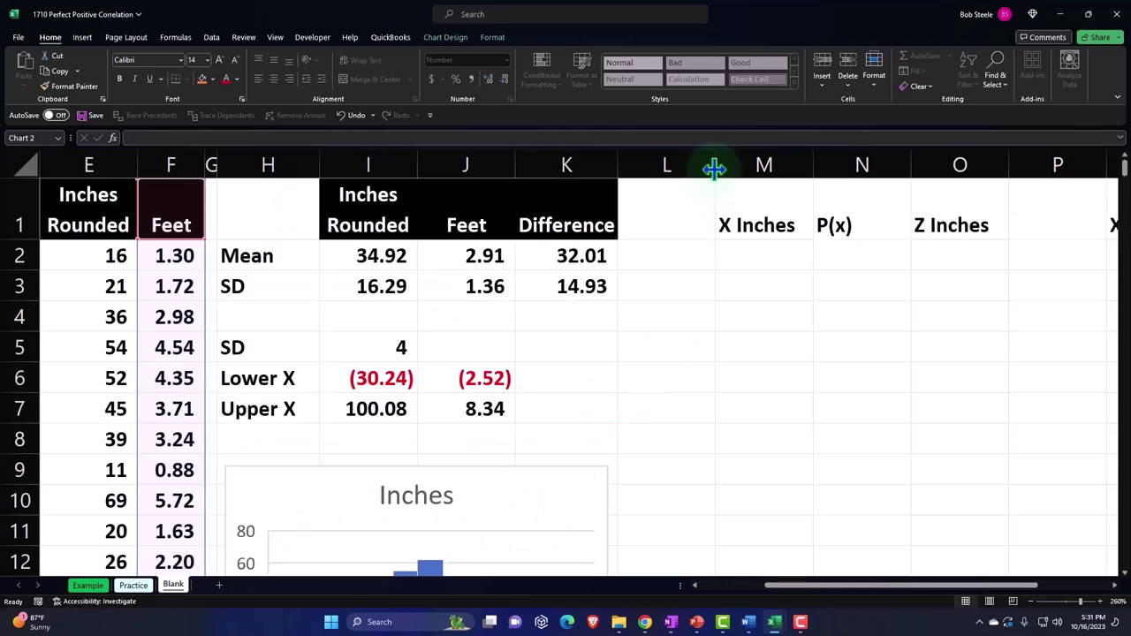
Narrow column L into a spacer and shrink the Feet chart to match the Inches chart.
drag(715, 167, 631, 181)
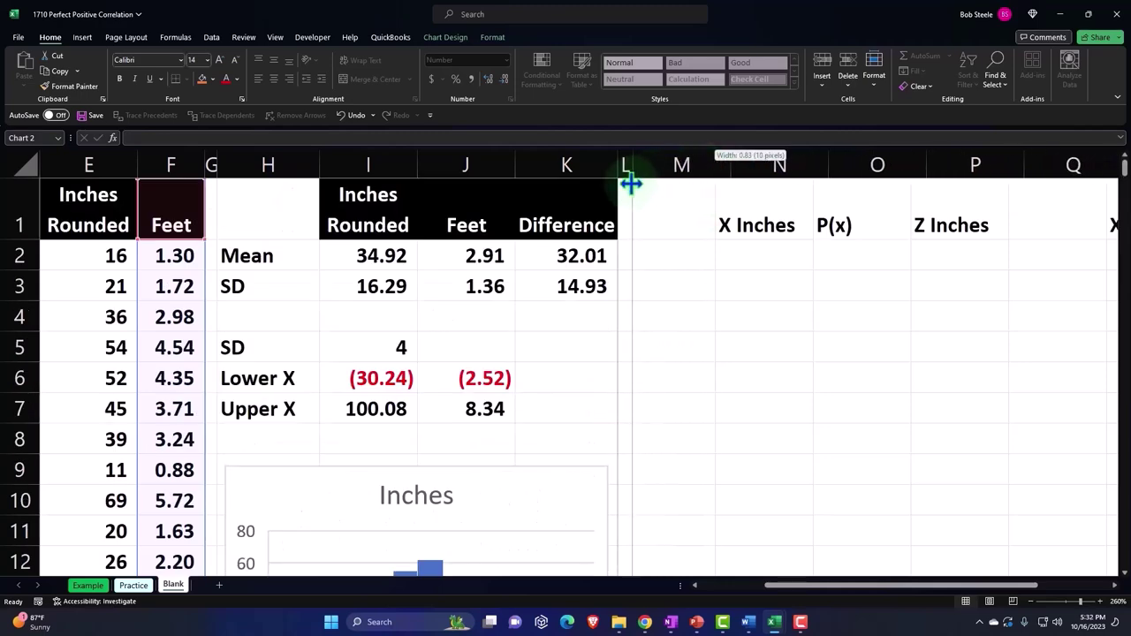
scroll(601, 287, down, 3)
scroll(608, 354, down, 1)
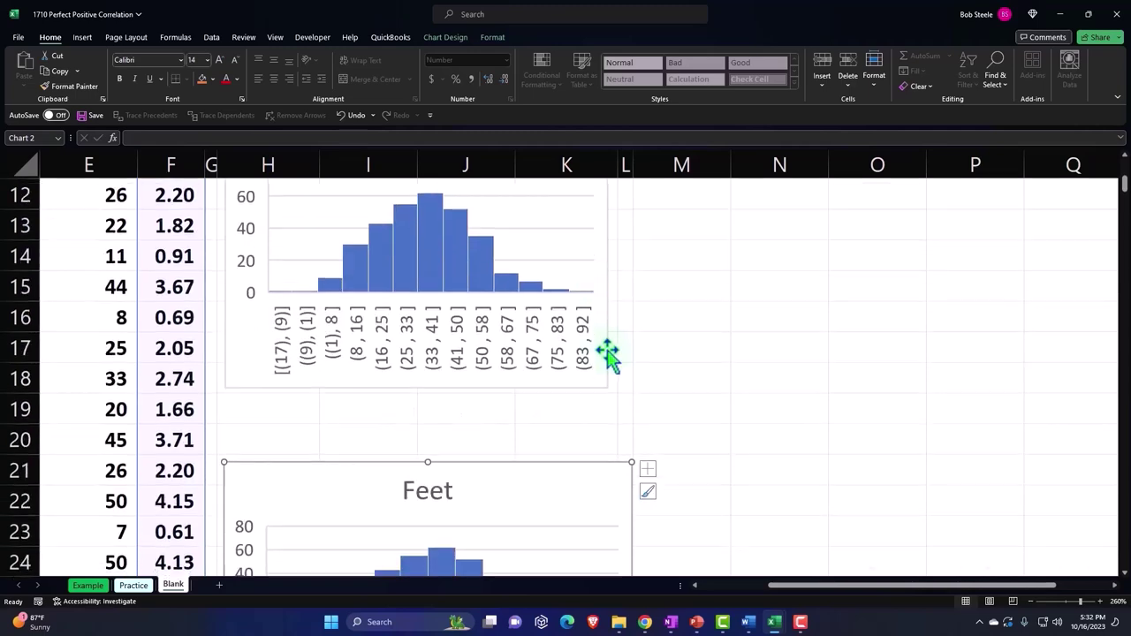
scroll(598, 468, down, 1)
scroll(614, 520, down, 1)
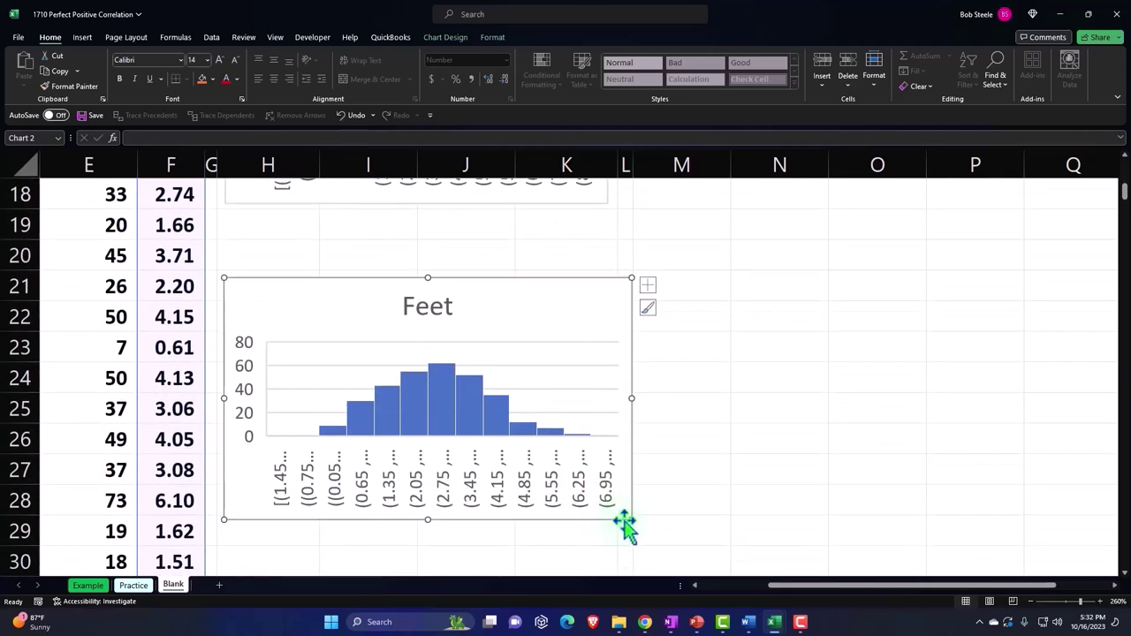
drag(631, 519, 618, 508)
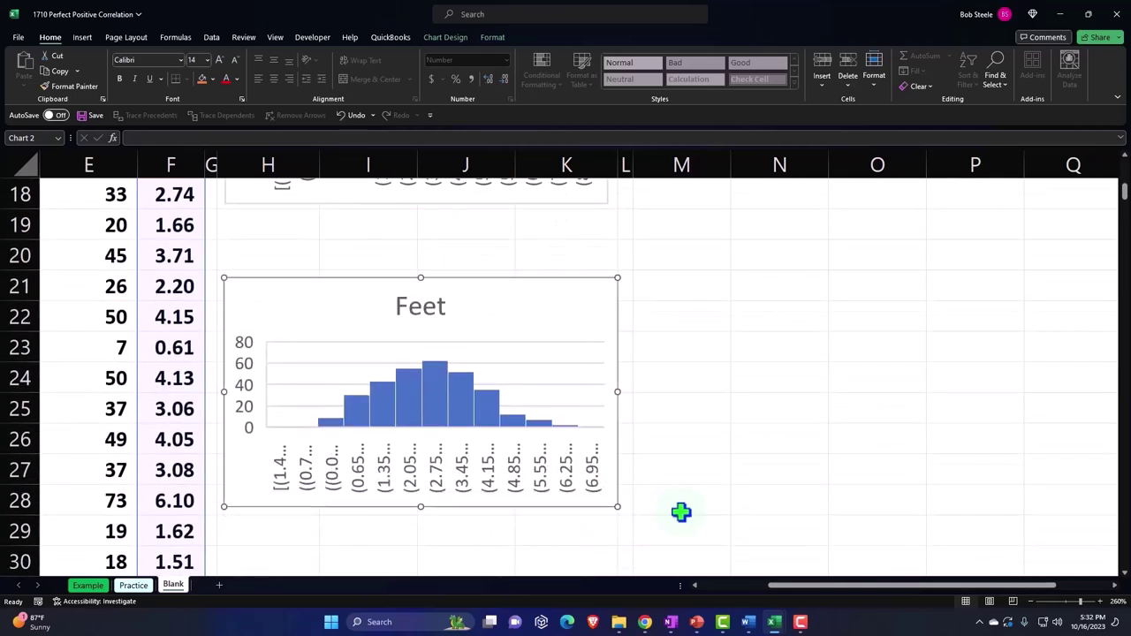
scroll(682, 512, up, 6)
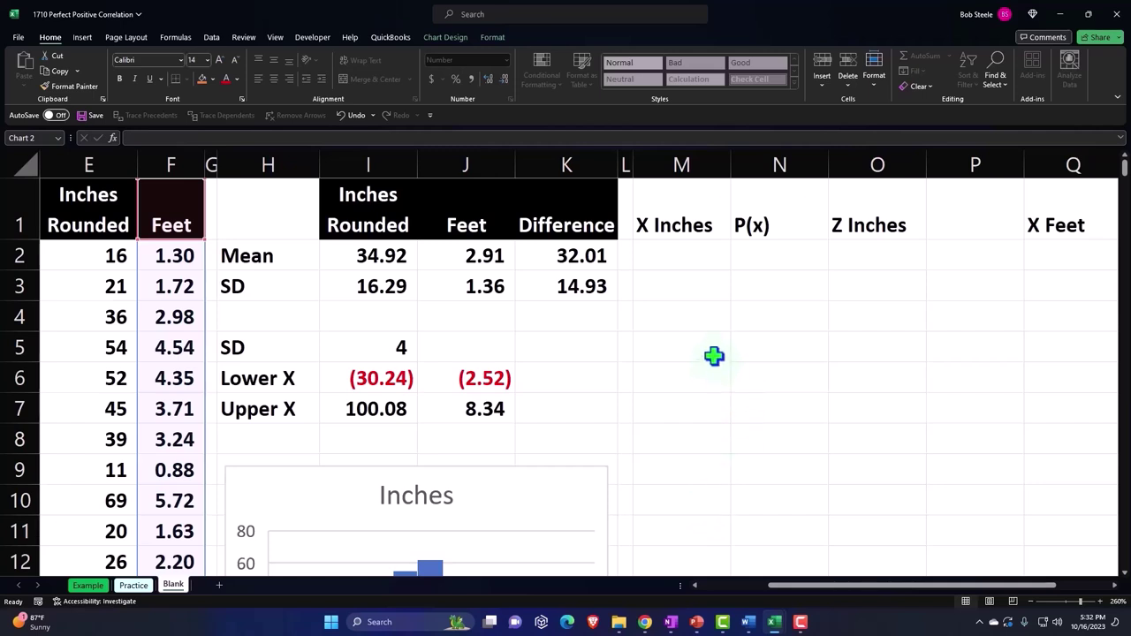
Give the X Inches, P(x) and Z Inches headings black fill, white centered text.
drag(698, 213, 838, 207)
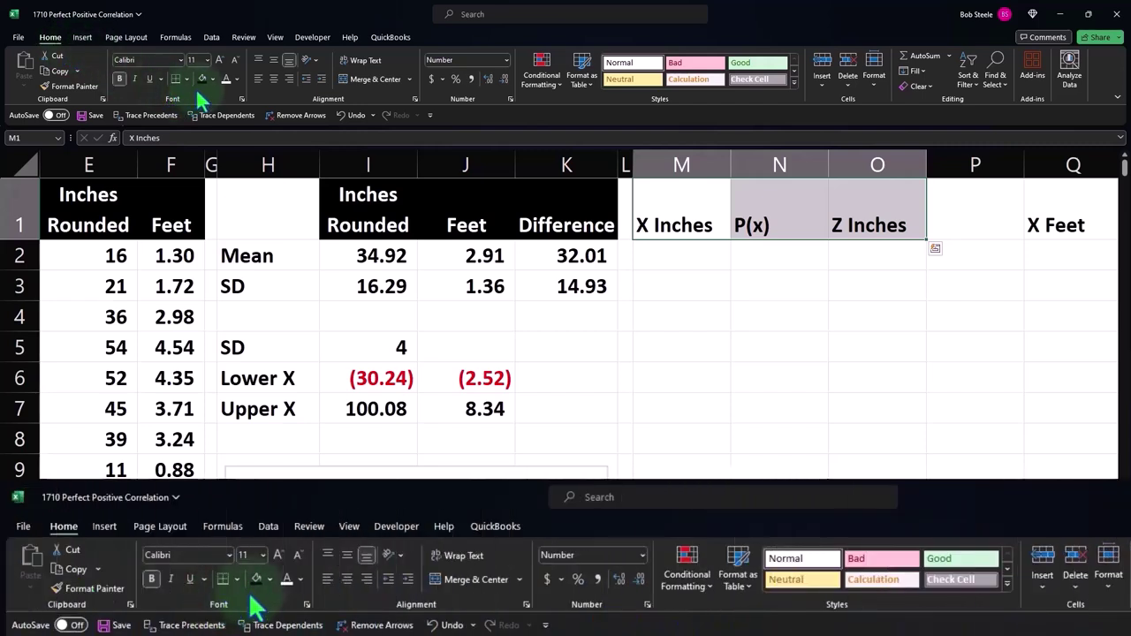
click(203, 79)
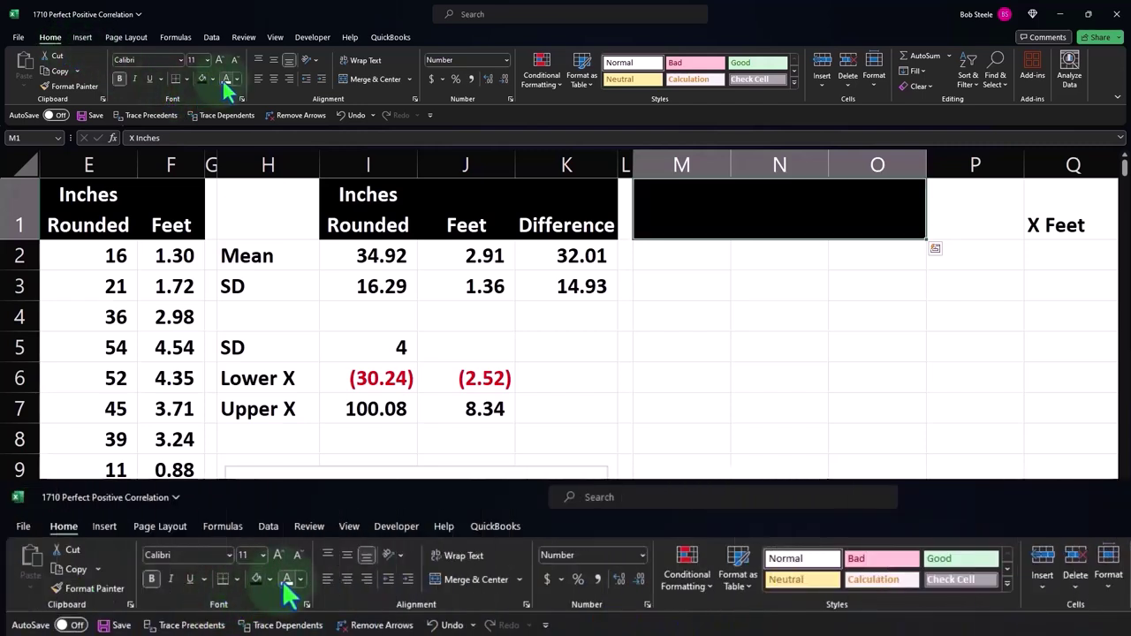
click(226, 79)
click(275, 79)
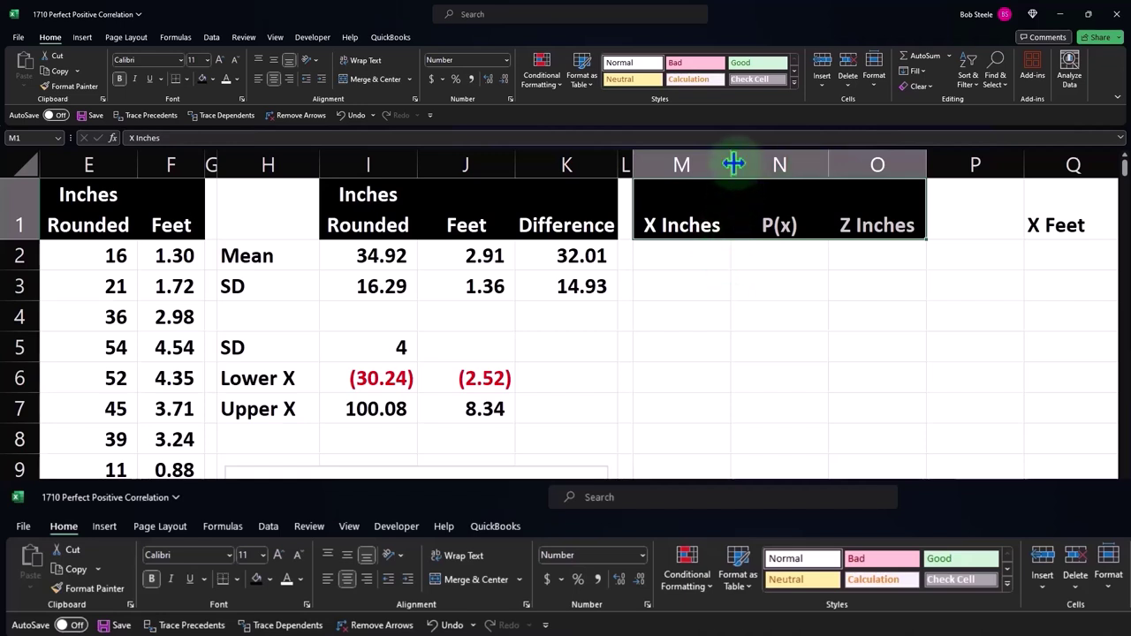
Wrap the headings onto two lines and resize columns M to O to equal widths.
drag(733, 163, 702, 164)
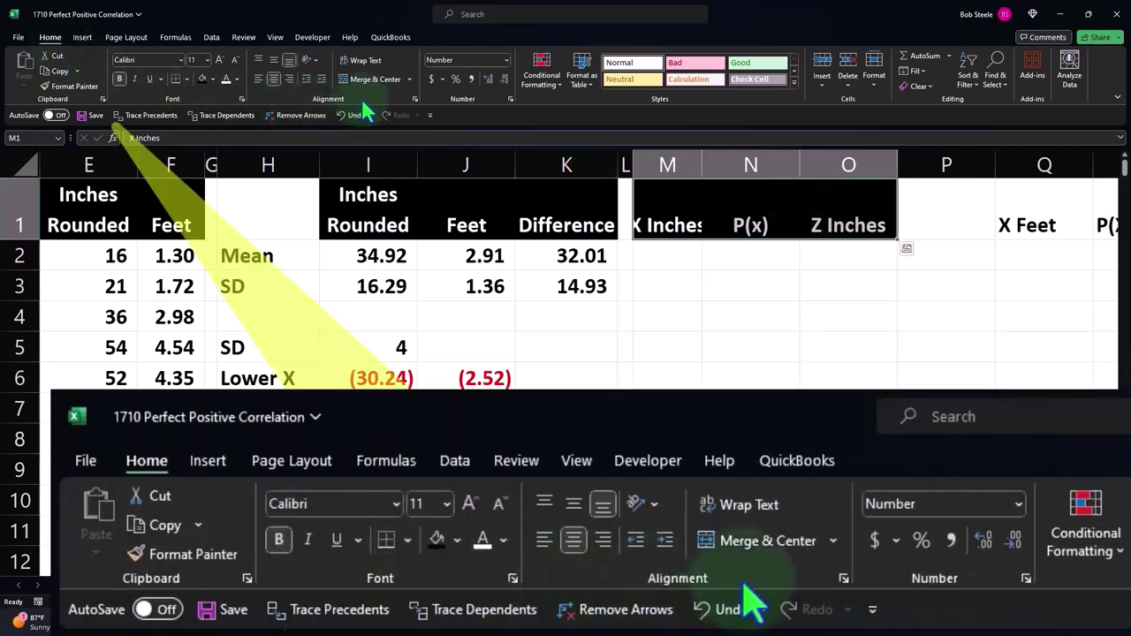
click(363, 61)
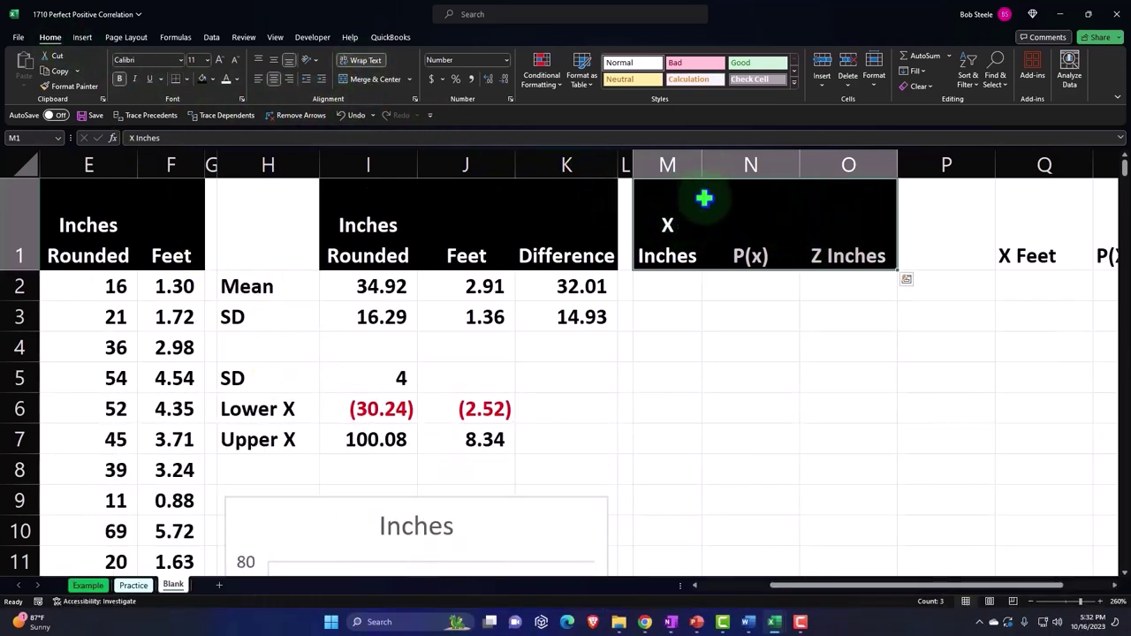
mouse_move(669, 165)
mouse_down()
mouse_move(800, 165)
mouse_move(756, 167)
mouse_move(767, 166)
mouse_up()
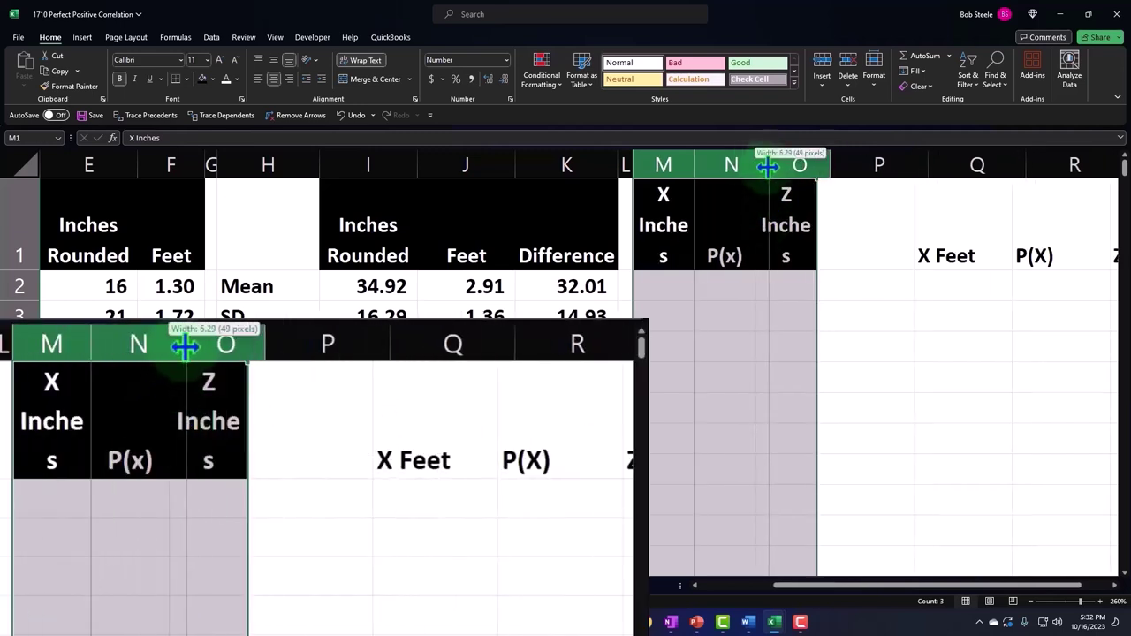
click(700, 284)
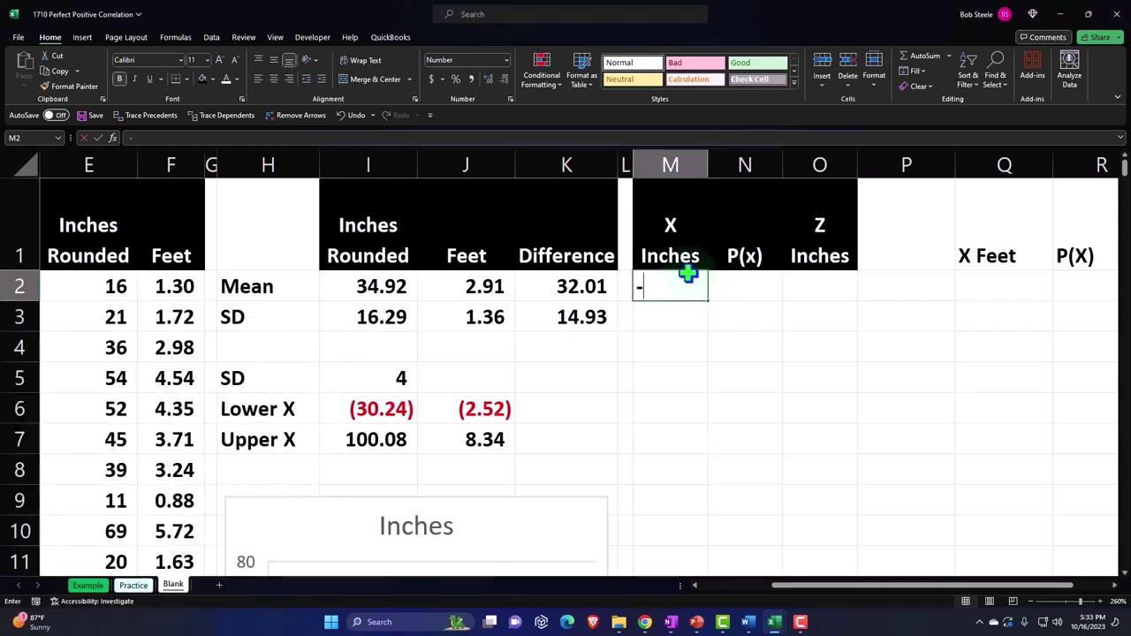
Fill X Inches from -30 in M2 to 100 in M132, rising in steps of 1.
text(-30)
key(Return)
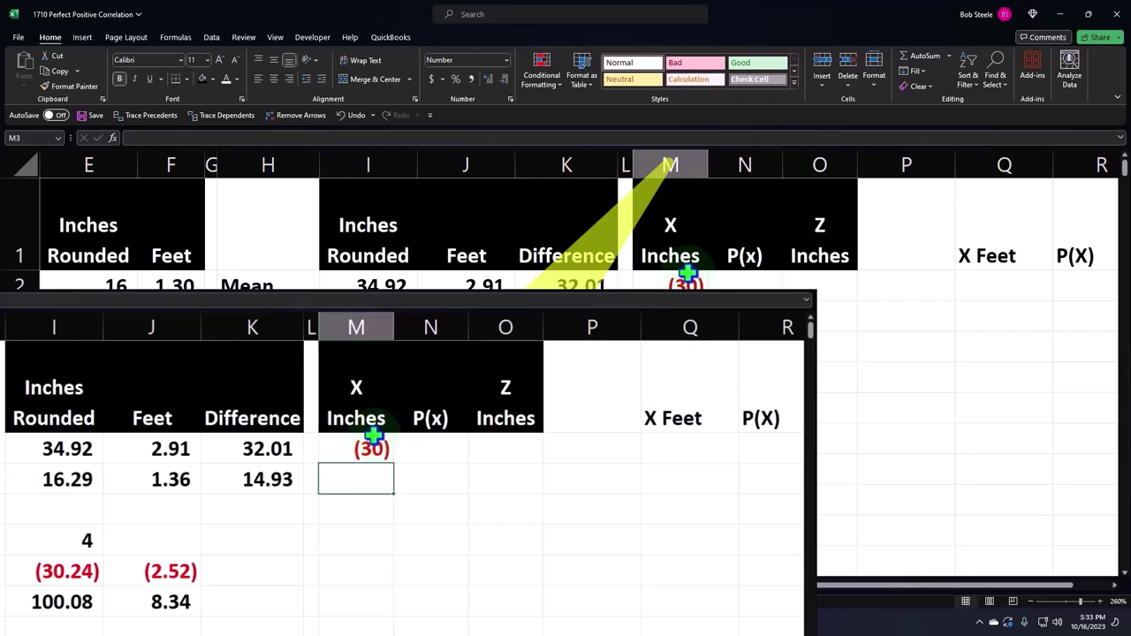
text(-29)
key(Return)
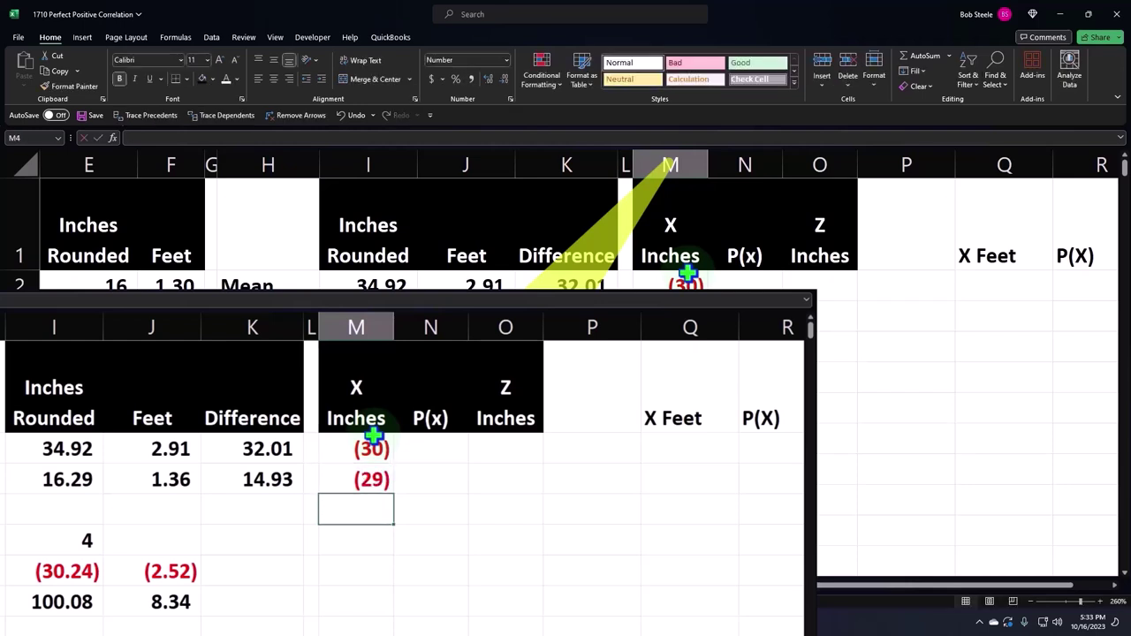
drag(375, 450, 376, 478)
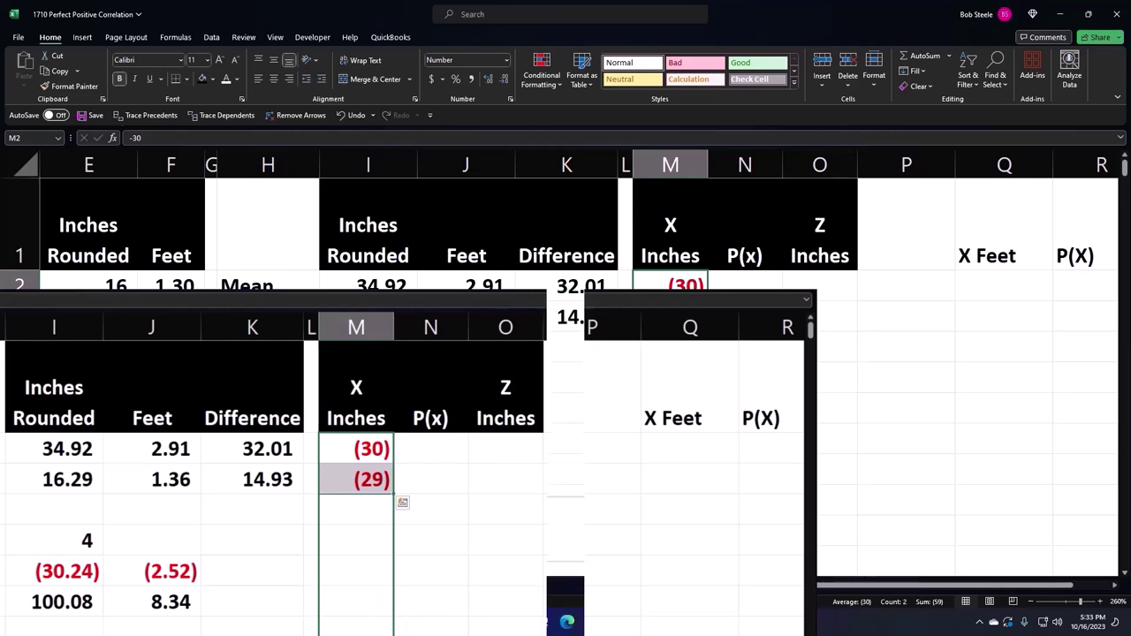
drag(397, 608, 710, 584)
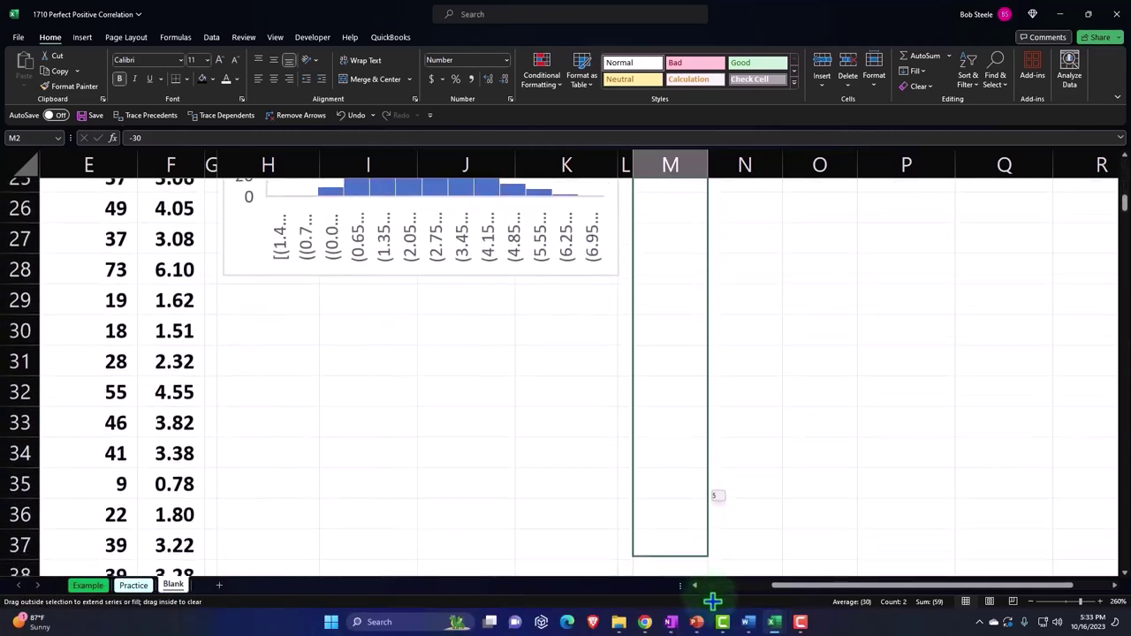
mouse_move(710, 584)
mouse_down()
mouse_move(714, 618)
mouse_move(702, 263)
mouse_up()
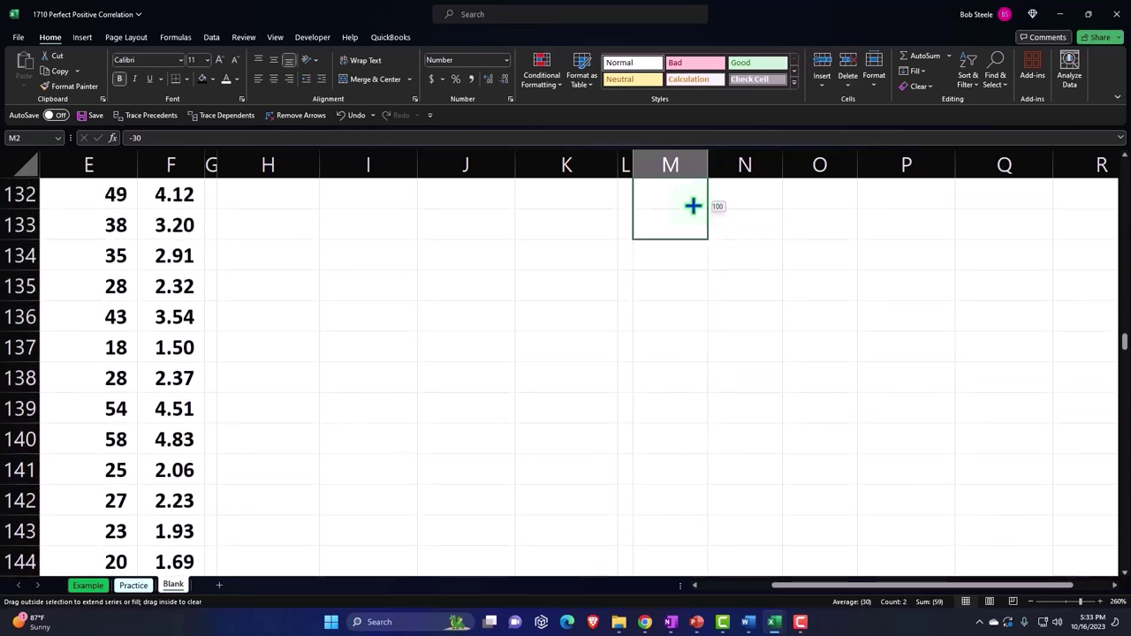
drag(702, 264, 694, 205)
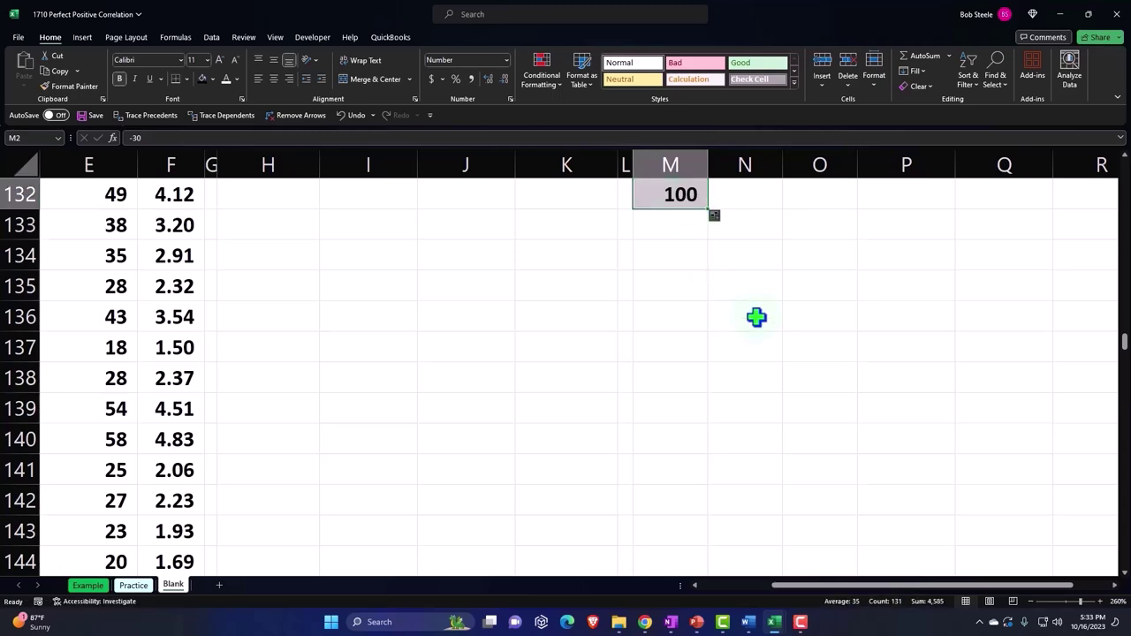
drag(1124, 345, 1124, 168)
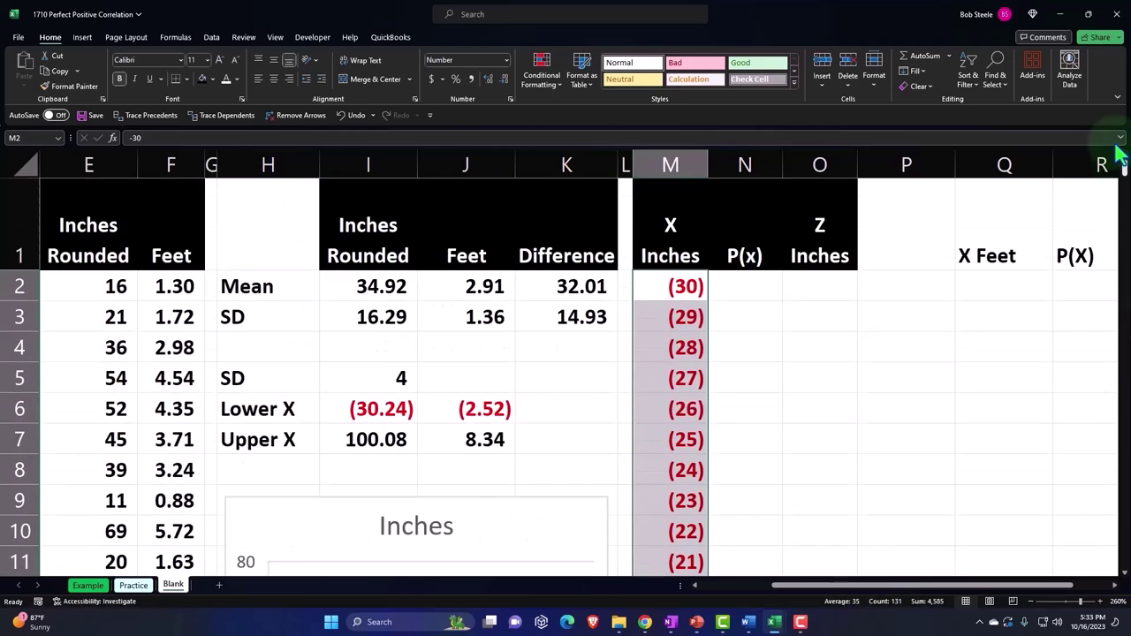
click(745, 285)
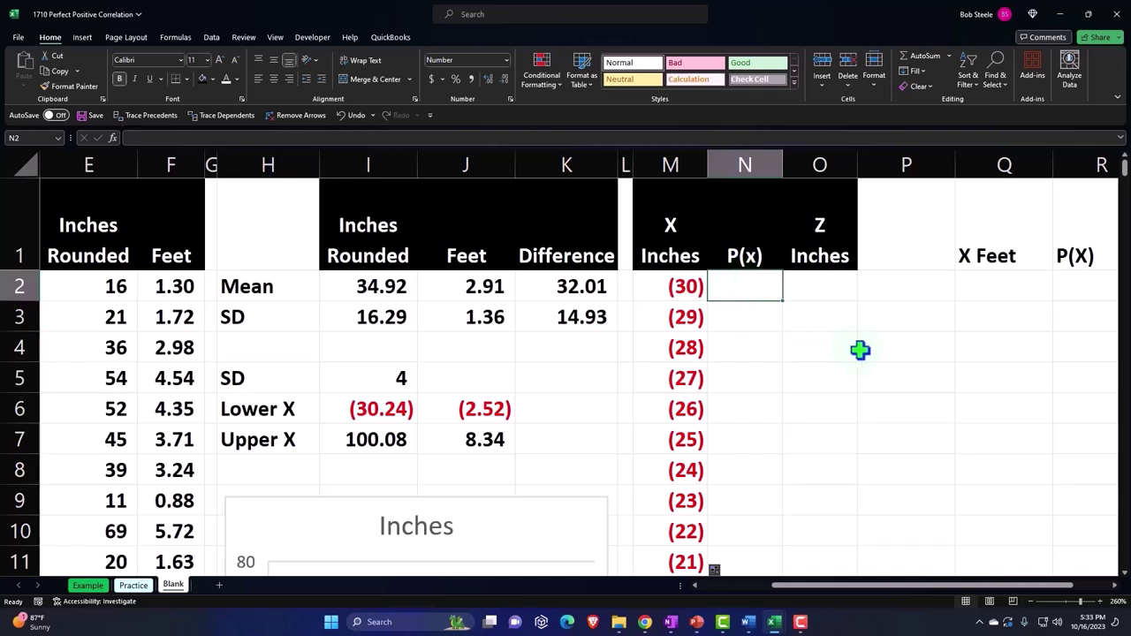
Enter a NORM.DIST formula in N2 using M2, absolute mean $I$2 and SD $I$3.
text(=nor)
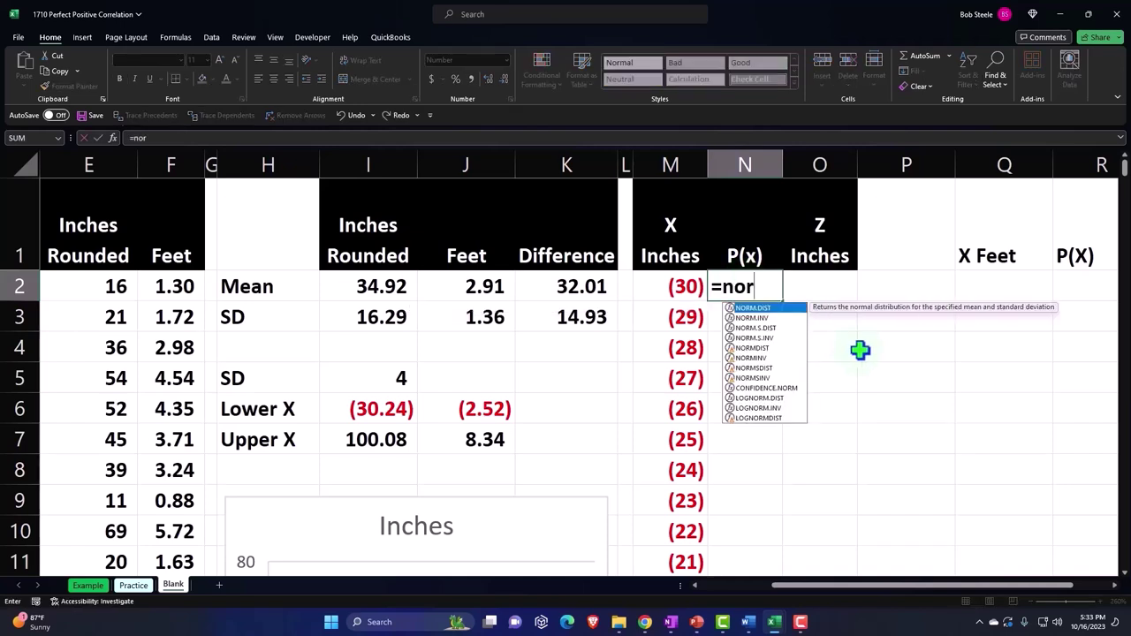
key(Tab)
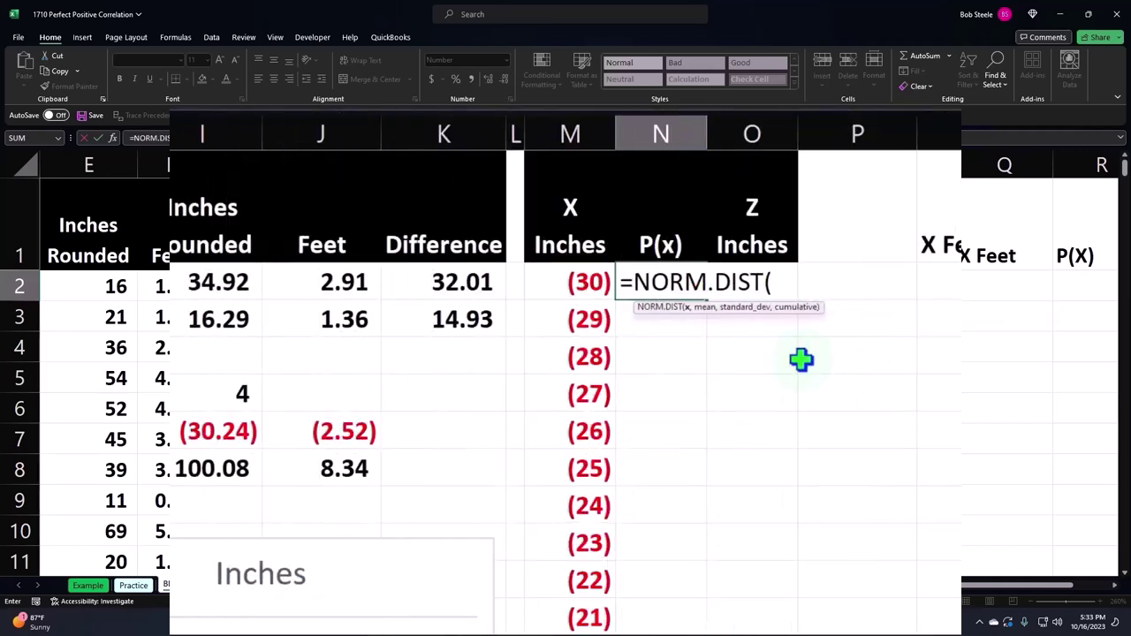
key(Left)
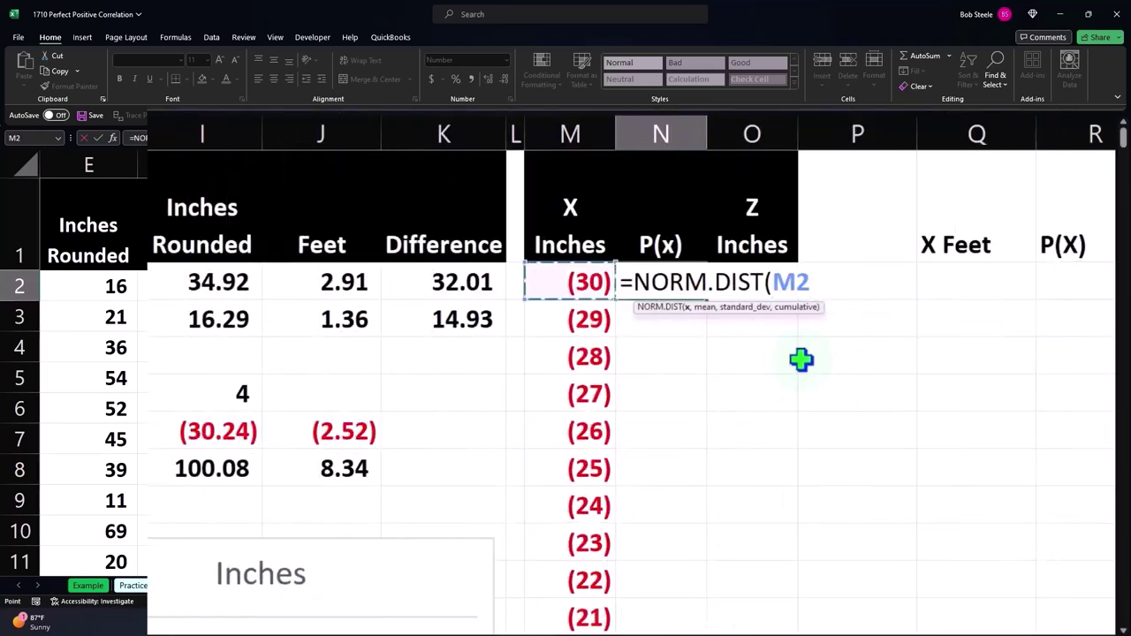
text(,)
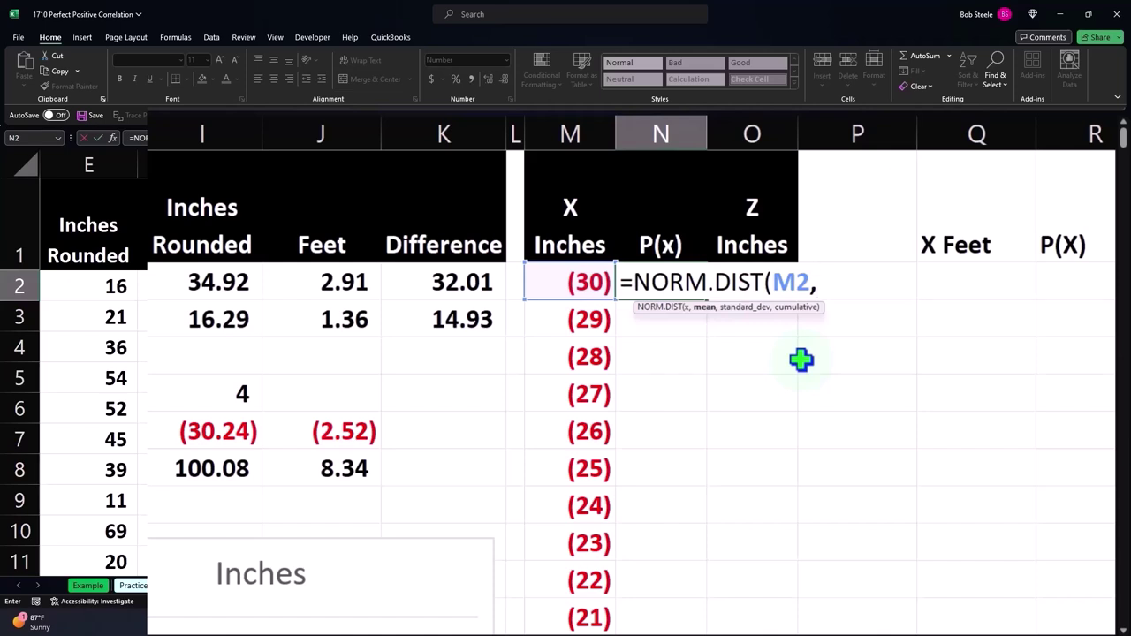
key(Left)
key(Left)
key(Left)
key(Left)
key(Left)
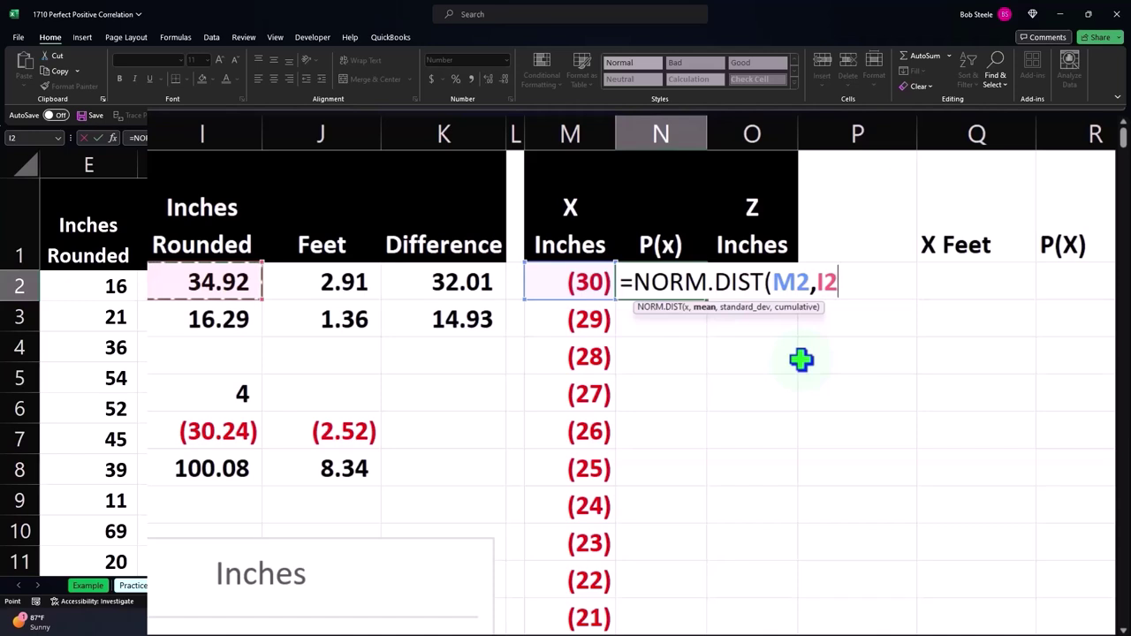
key(F4)
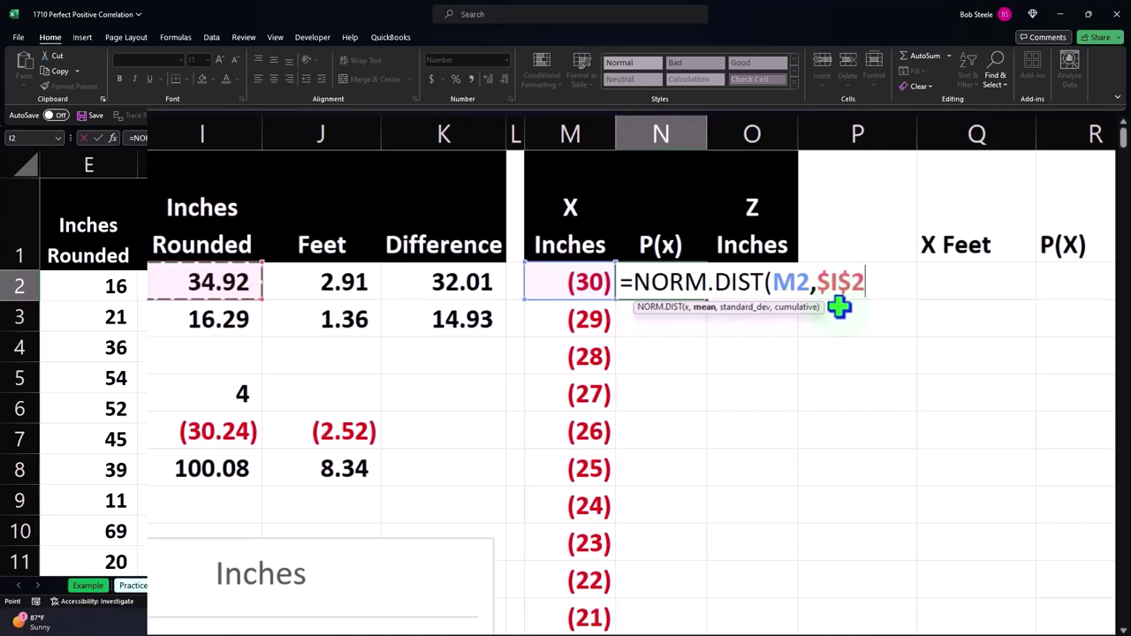
text(,)
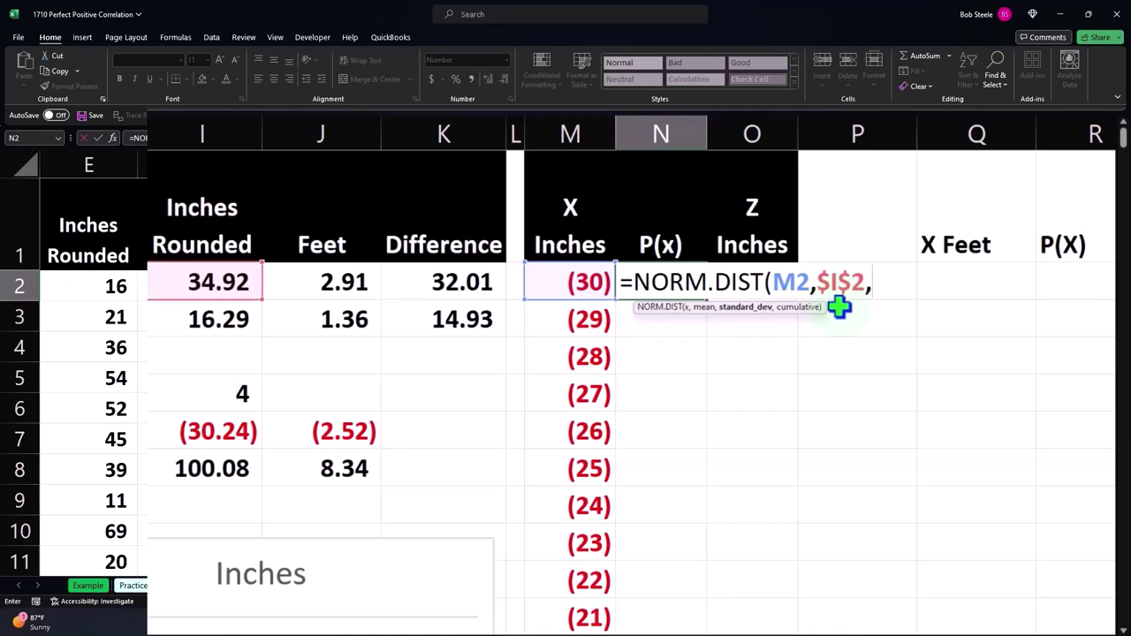
key(Left)
key(Left)
key(Left)
key(Left)
key(Left)
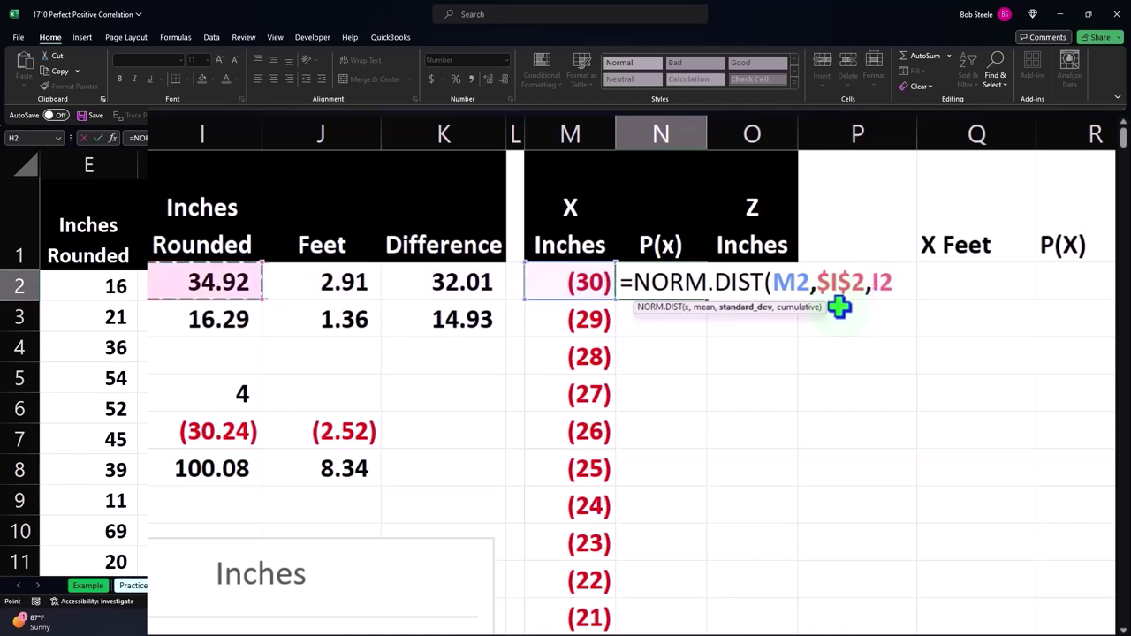
key(Left)
key(Down)
key(Right)
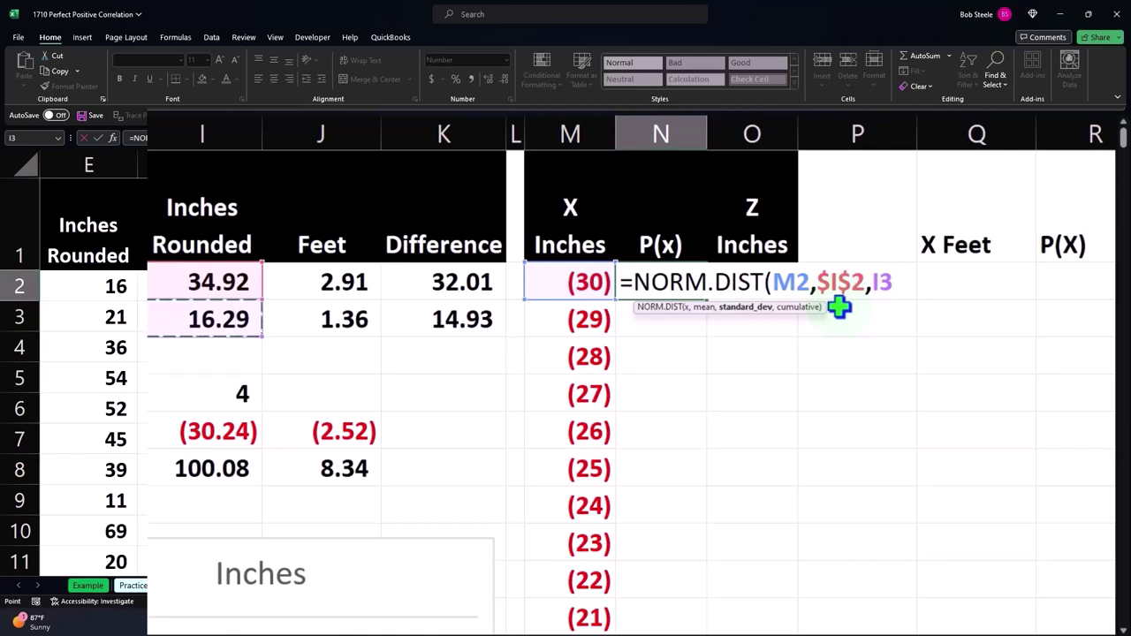
key(F4)
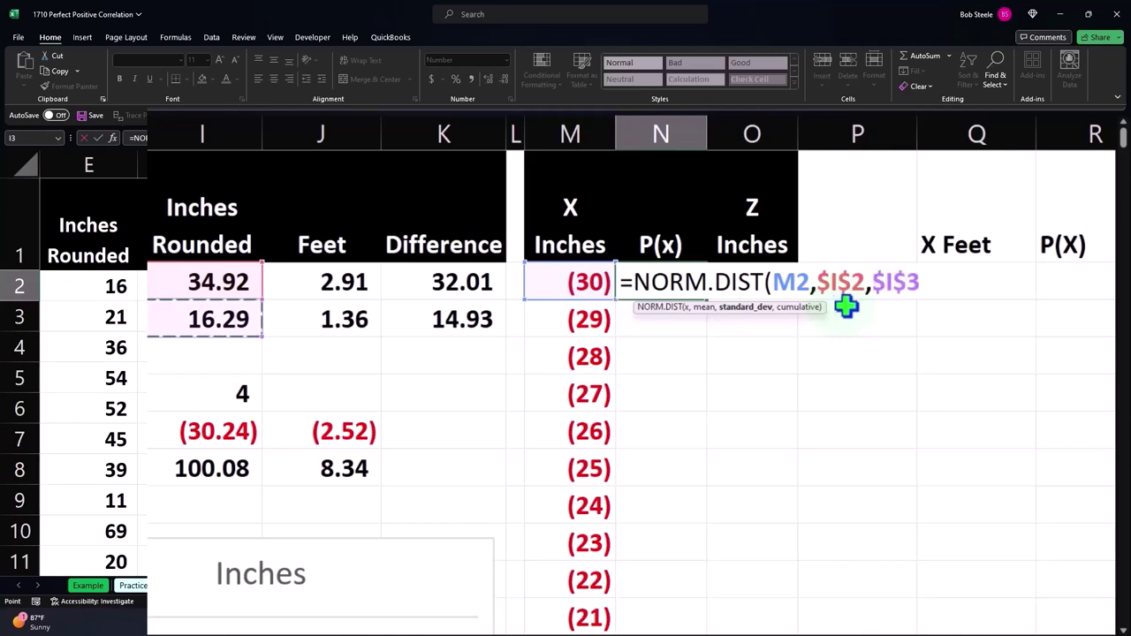
text(,)
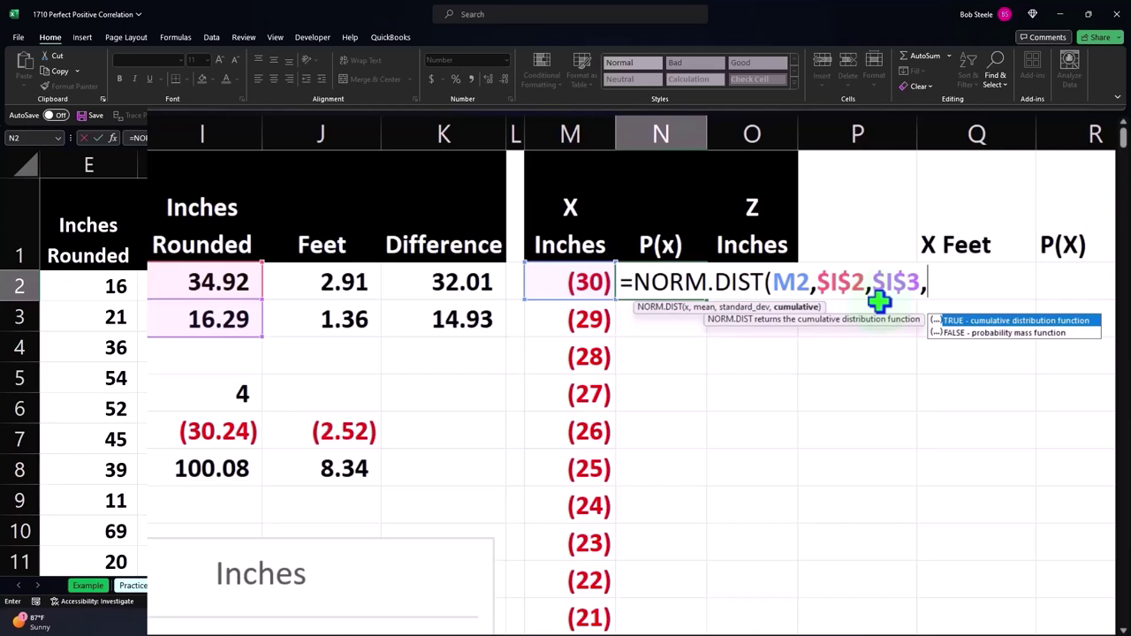
text())
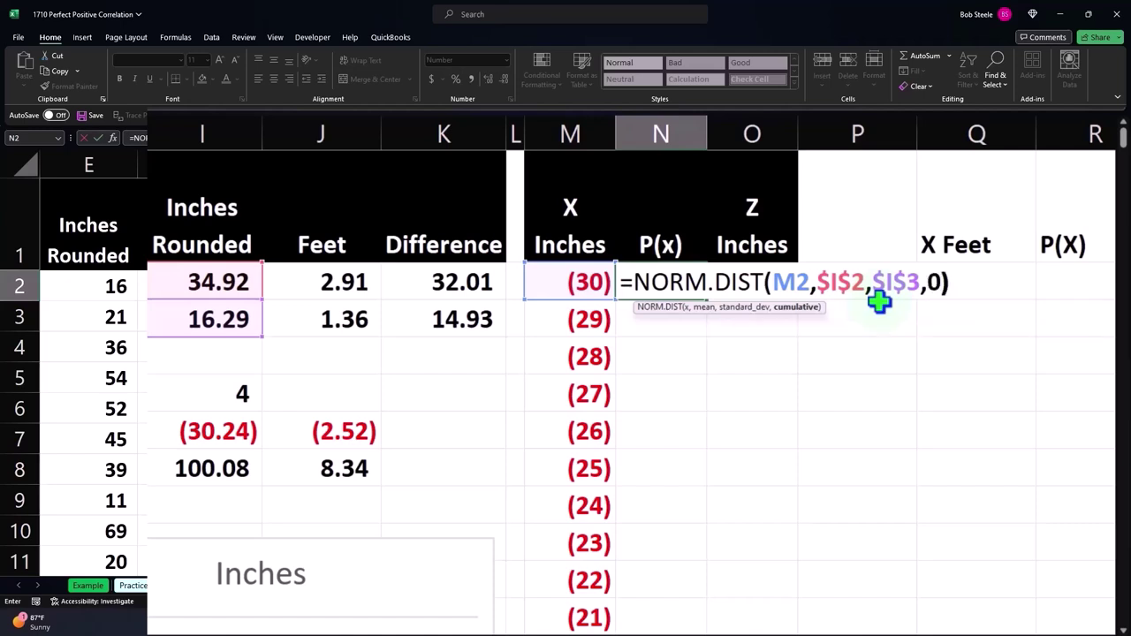
key(Return)
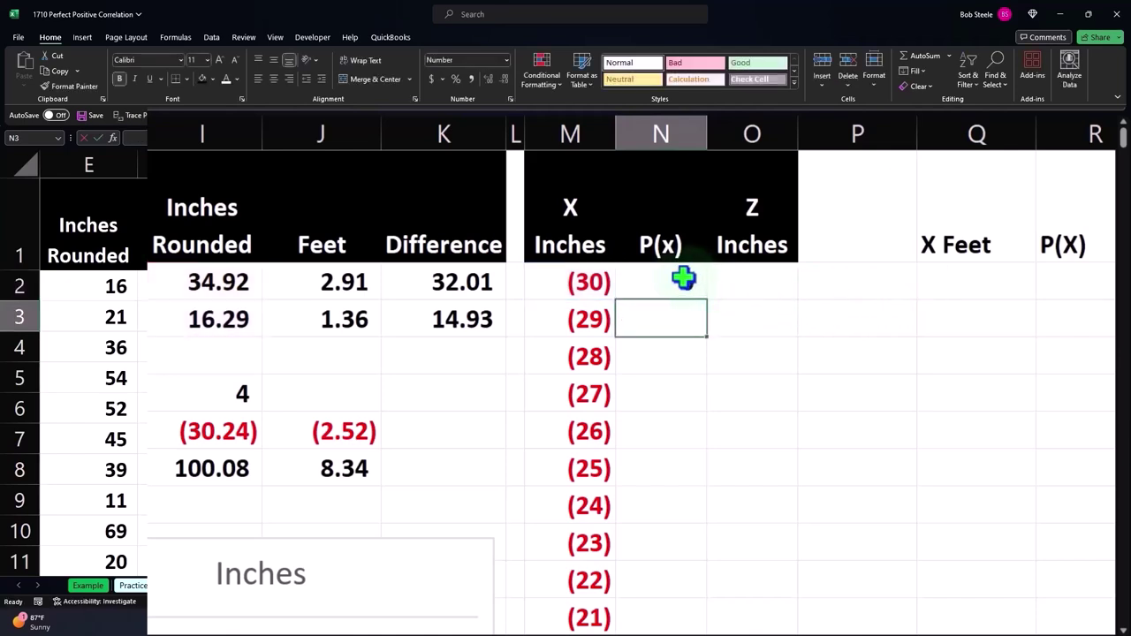
Format P(x) as a percentage with two decimals and copy it down the column.
click(668, 280)
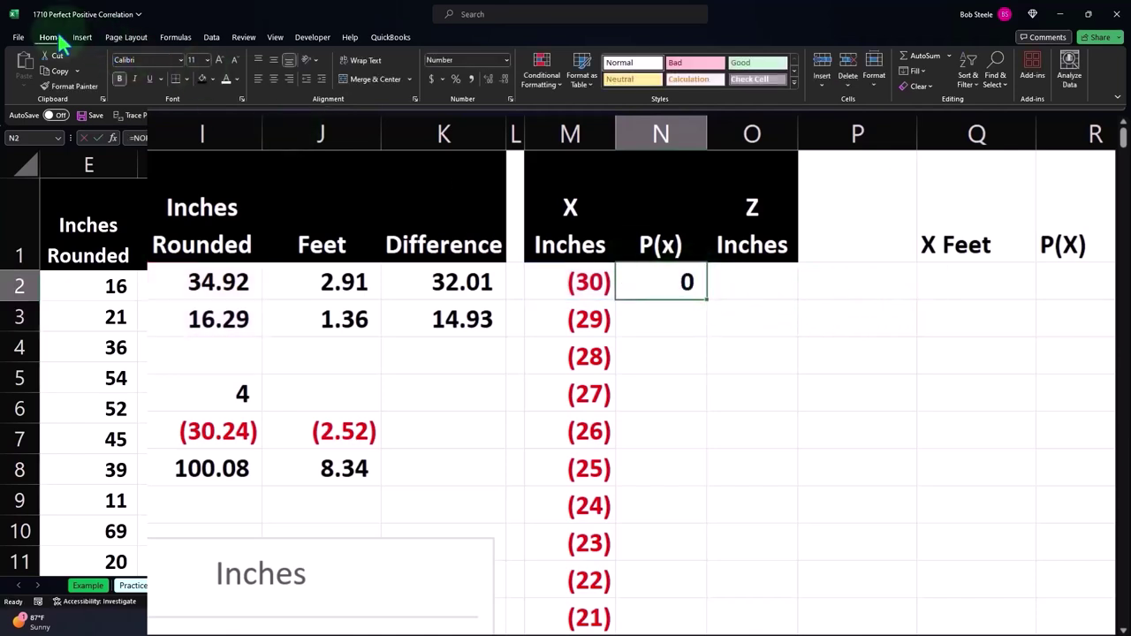
click(456, 80)
click(486, 77)
click(486, 78)
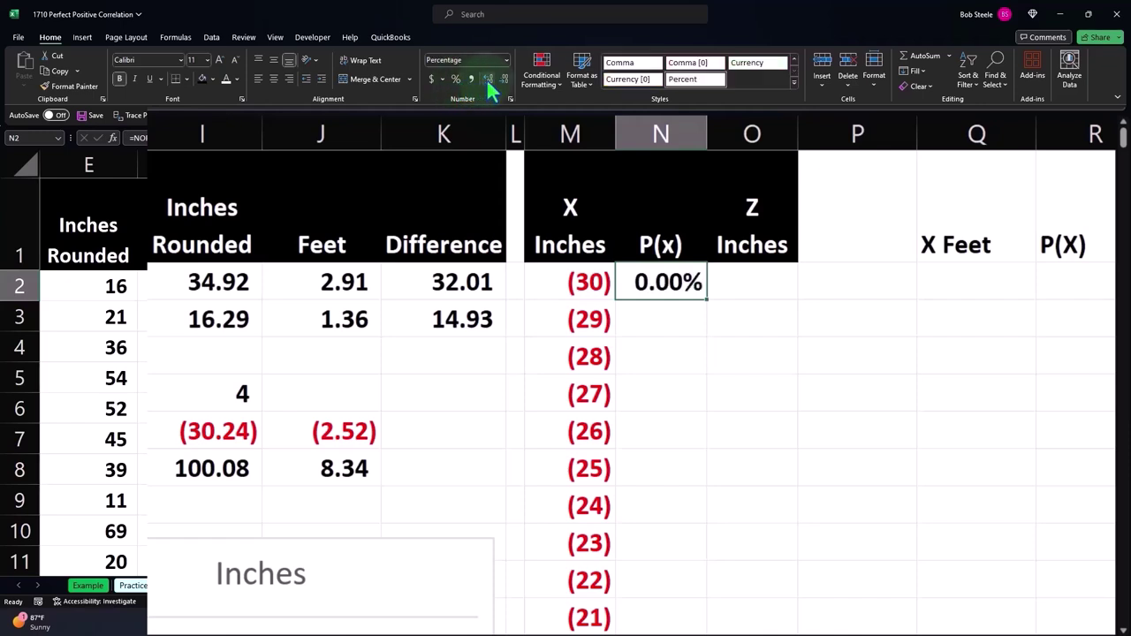
double_click(707, 298)
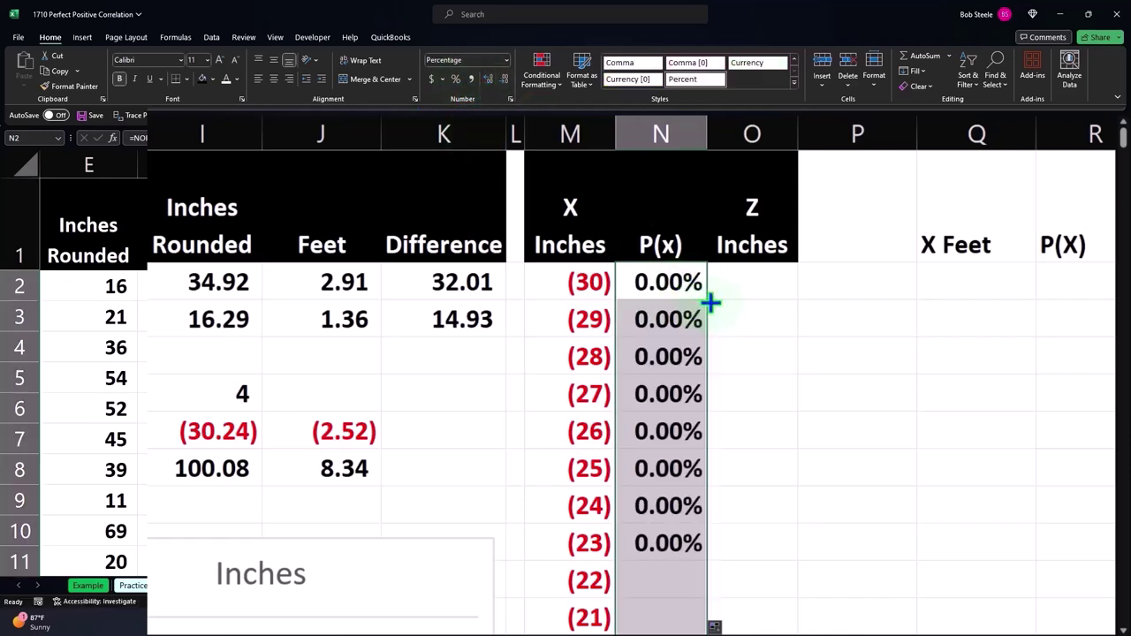
scroll(710, 303, down, 1)
scroll(711, 303, down, 2)
scroll(711, 303, down, 3)
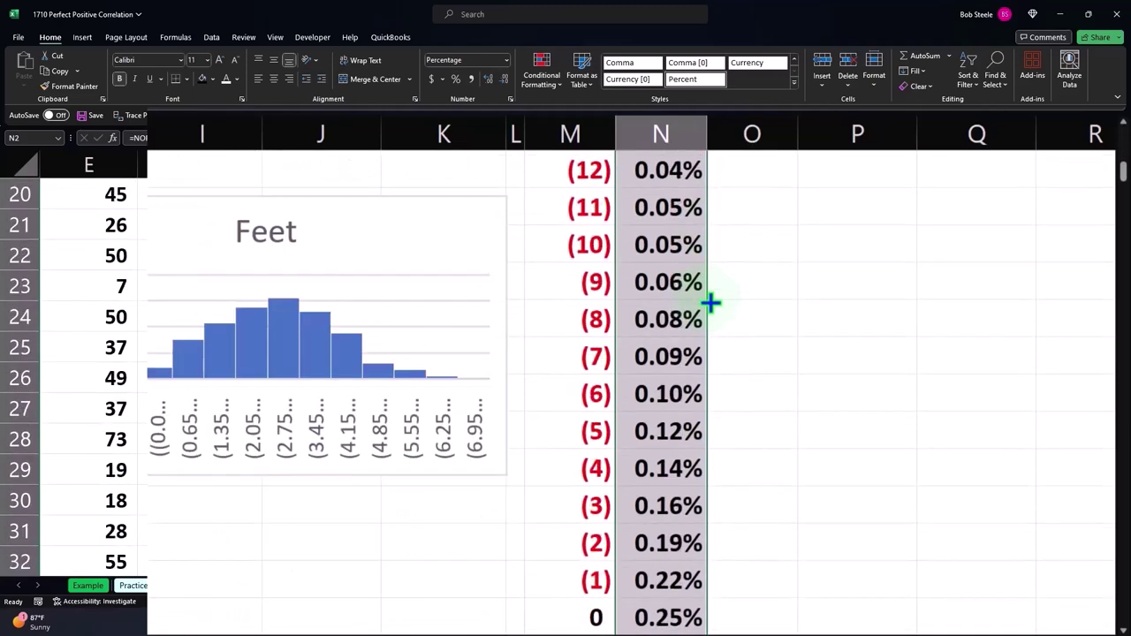
scroll(711, 303, down, 4)
scroll(711, 303, down, 2)
scroll(711, 303, down, 1)
scroll(711, 303, down, 4)
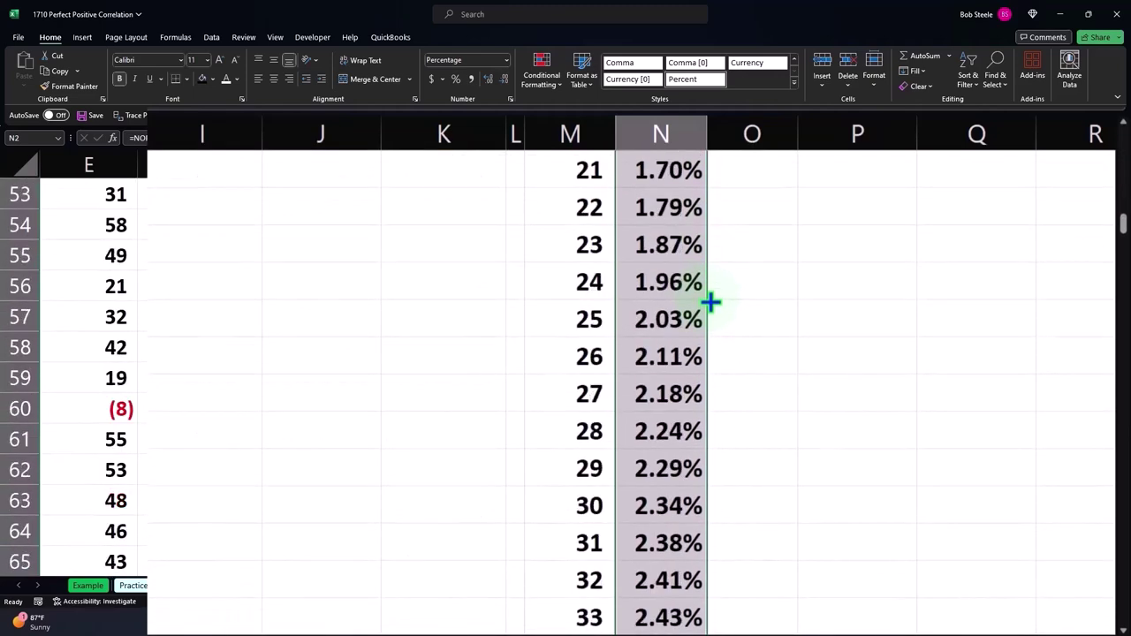
scroll(711, 304, down, 2)
scroll(768, 304, up, 3)
scroll(771, 302, up, 9)
scroll(773, 303, up, 7)
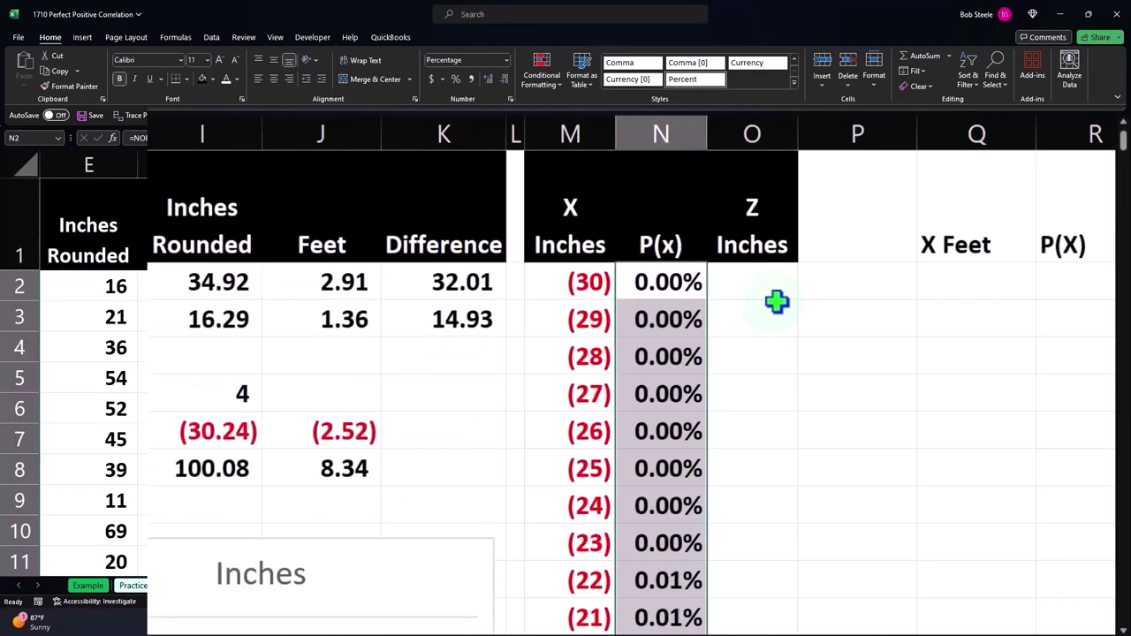
click(768, 282)
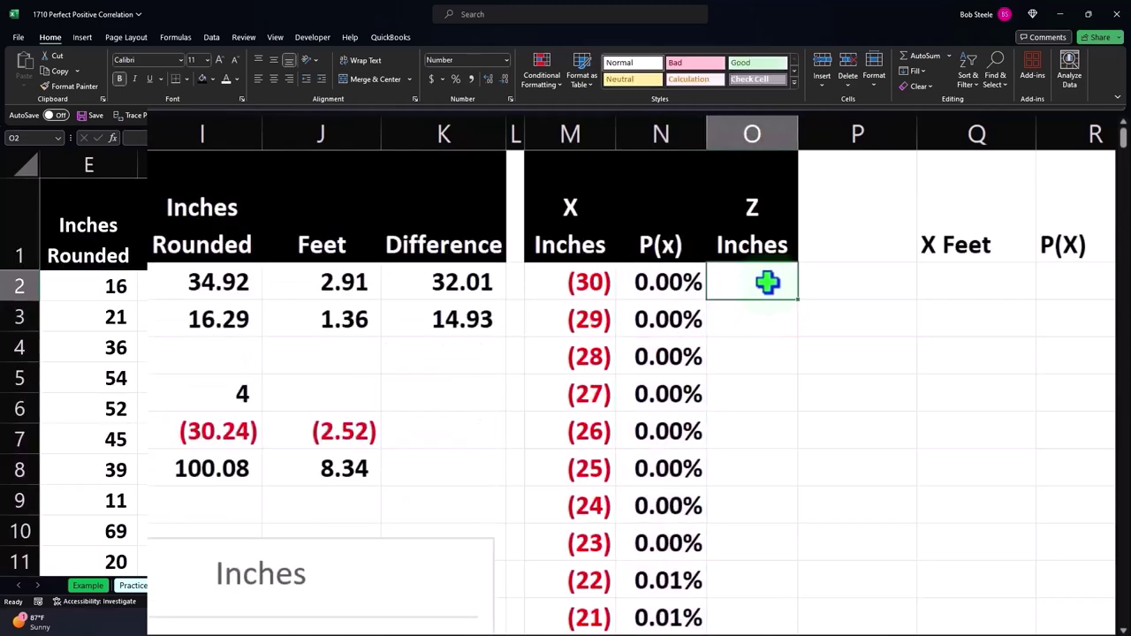
Enter the z-score formula =(M2-$I$2)/$I$3 in O2.
text(=()
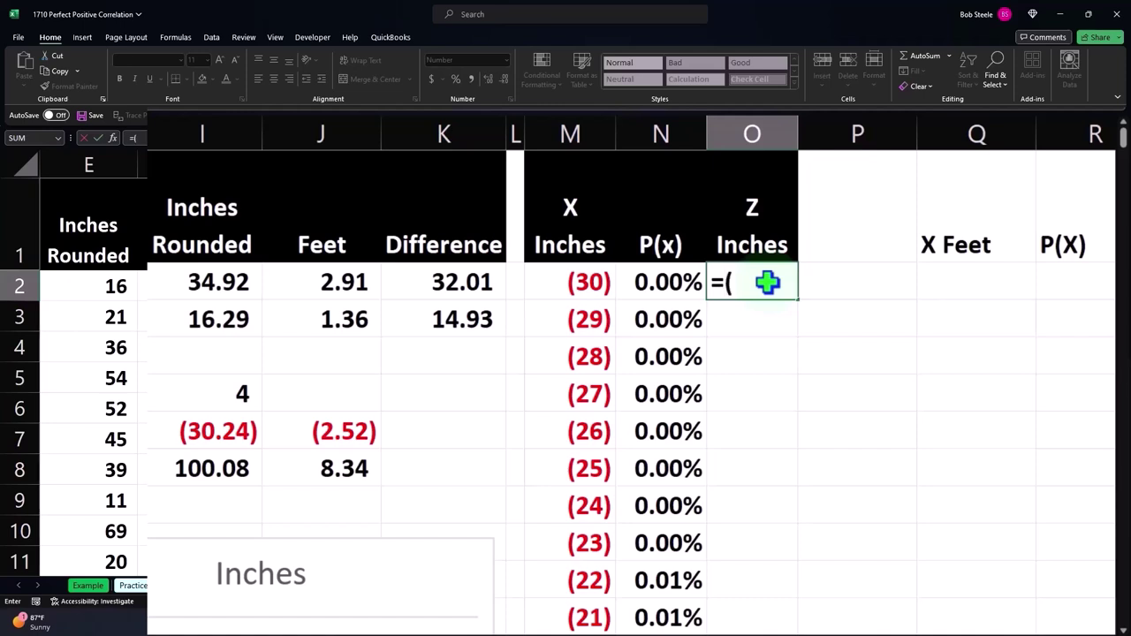
key(Left)
key(Left)
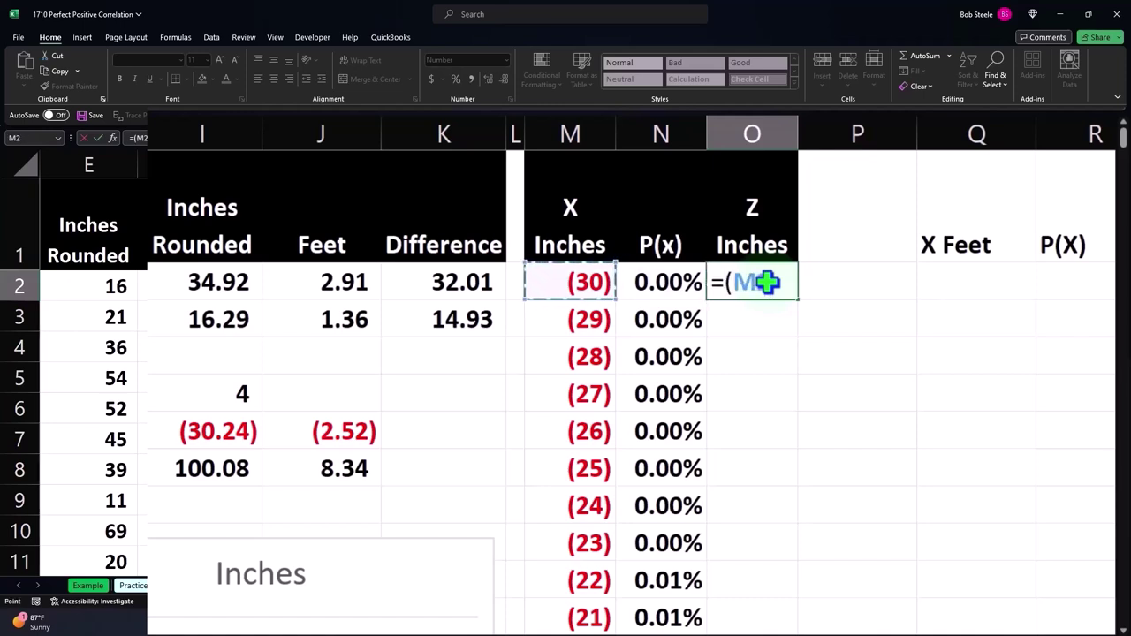
text(-)
key(Left)
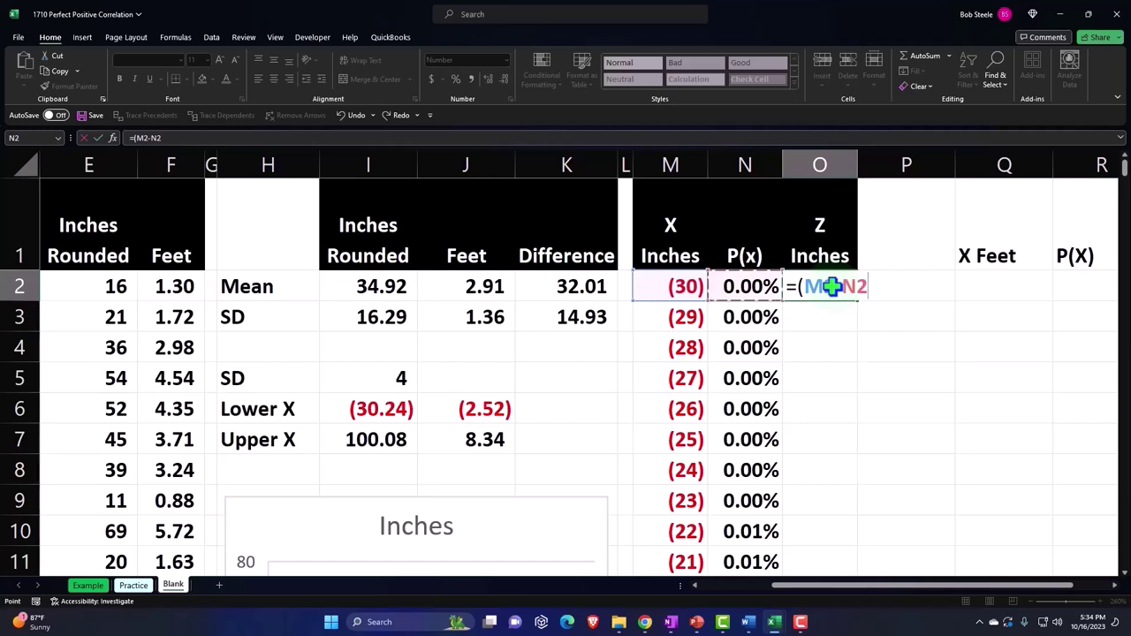
key(Left)
key(Left)
key(Left)
key(Left)
key(Left)
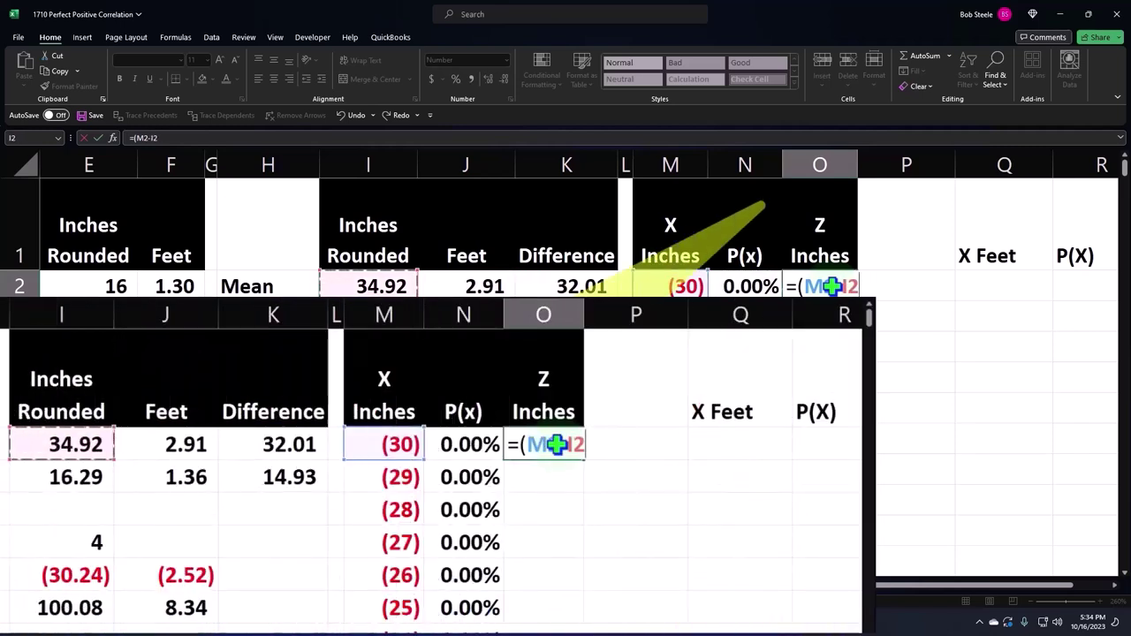
key(F4)
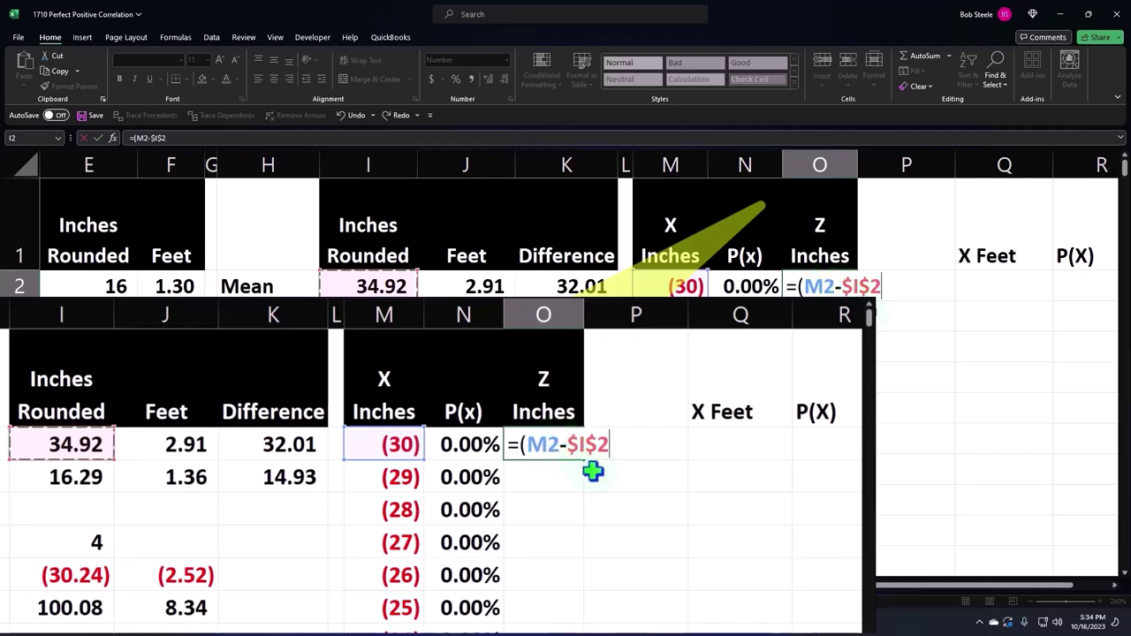
text())
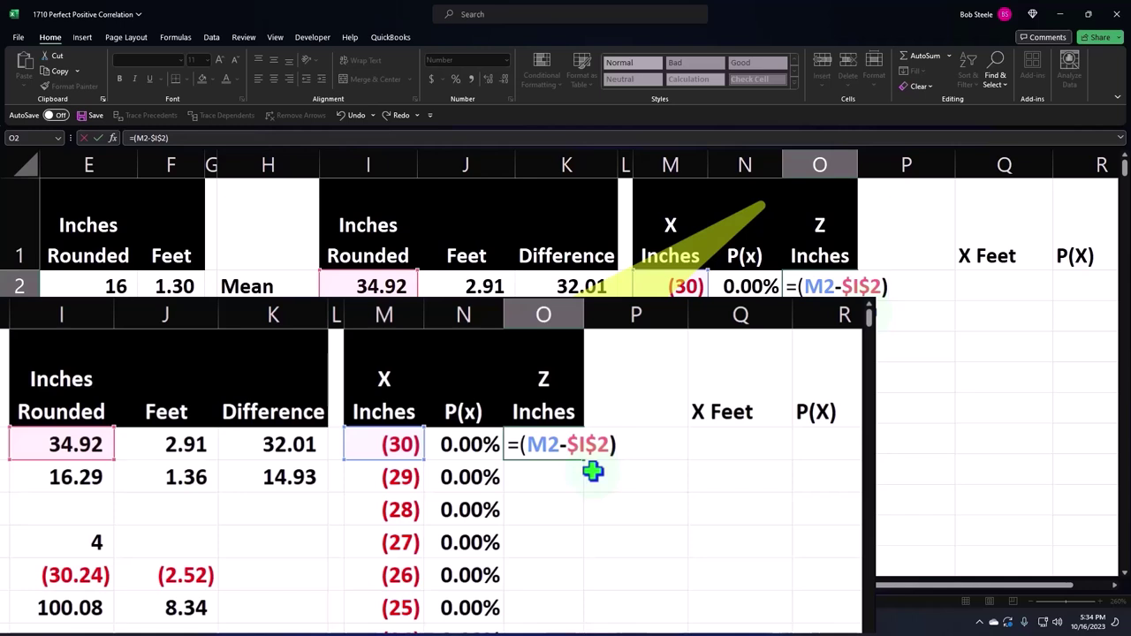
text(/)
key(Left)
key(Left)
key(Left)
key(Left)
key(Left)
key(Left)
key(Down)
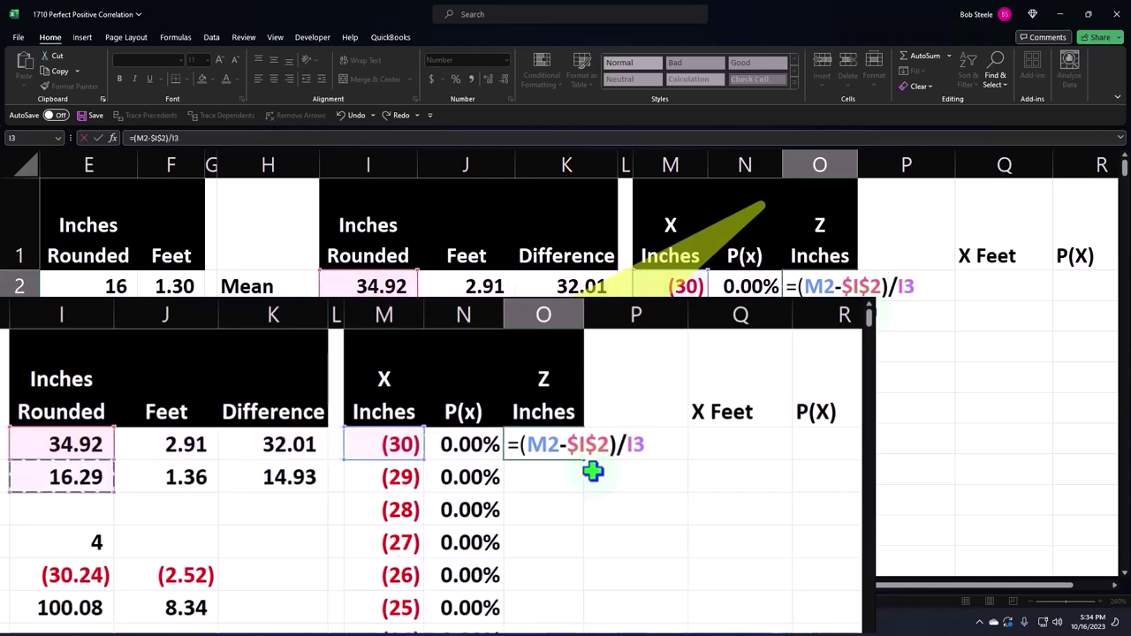
key(F4)
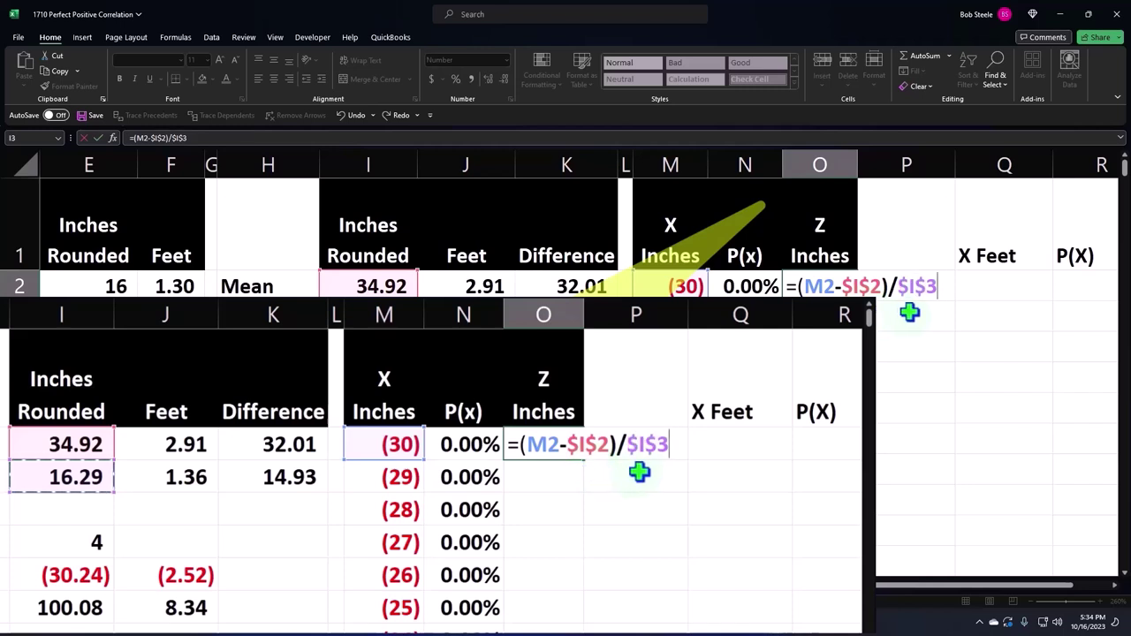
key(Return)
Show the z-score to two decimals and fill it down the Z Inches column.
click(565, 447)
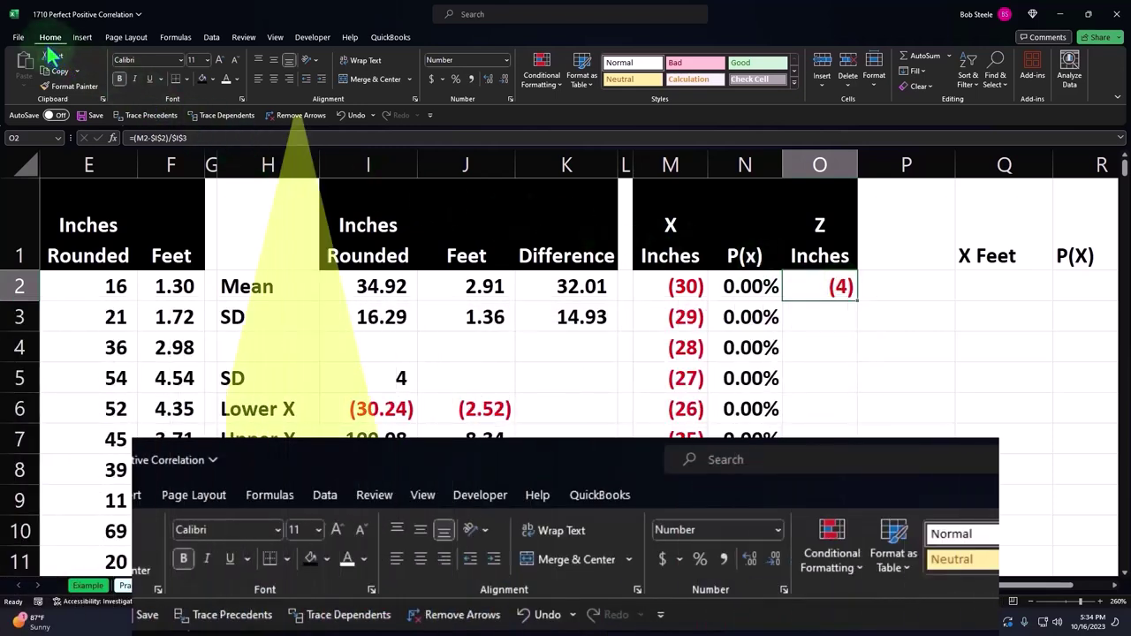
click(487, 78)
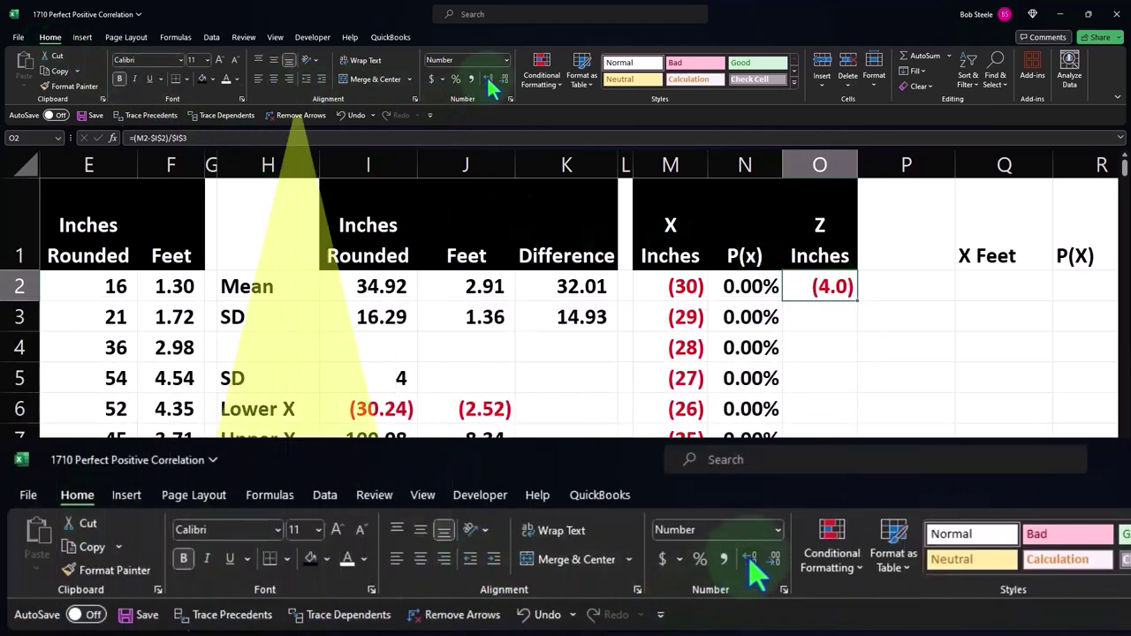
click(487, 78)
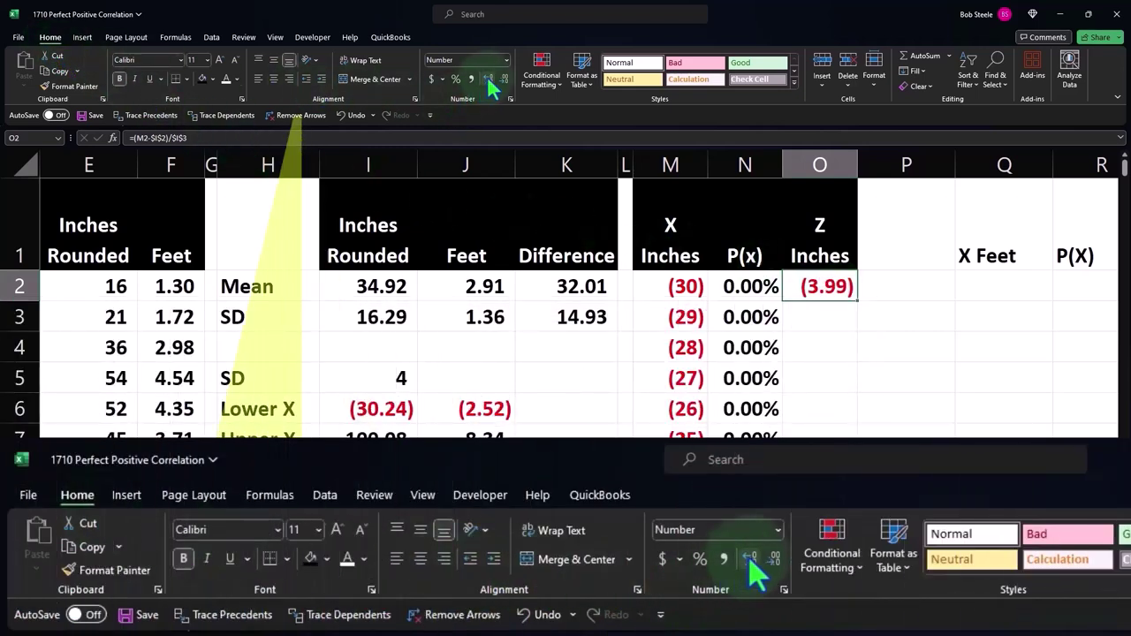
double_click(858, 303)
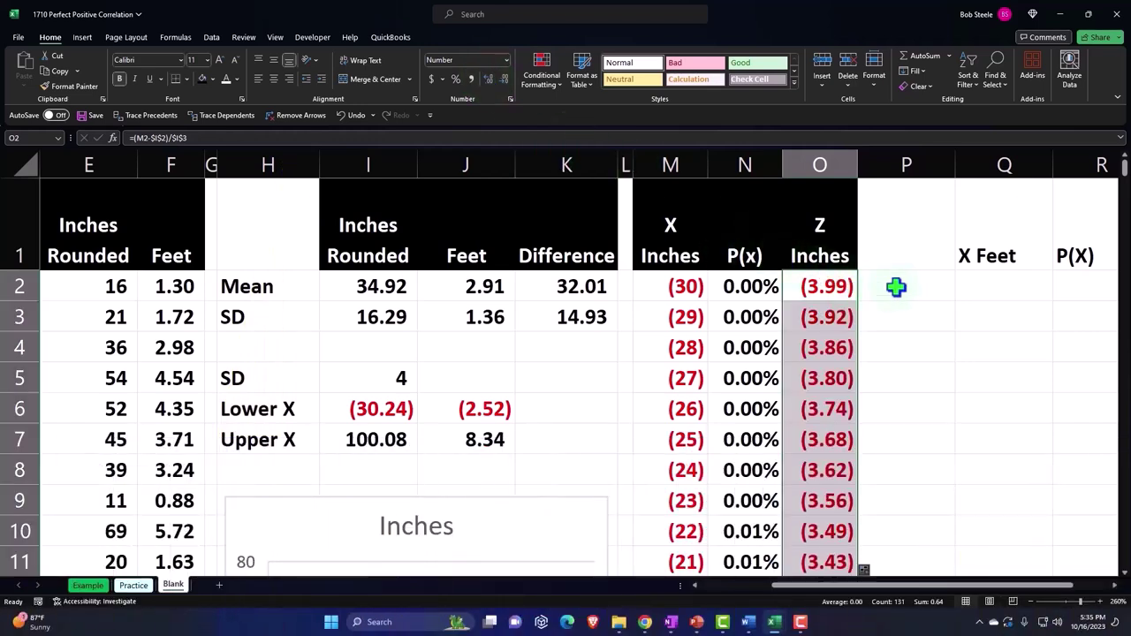
click(897, 286)
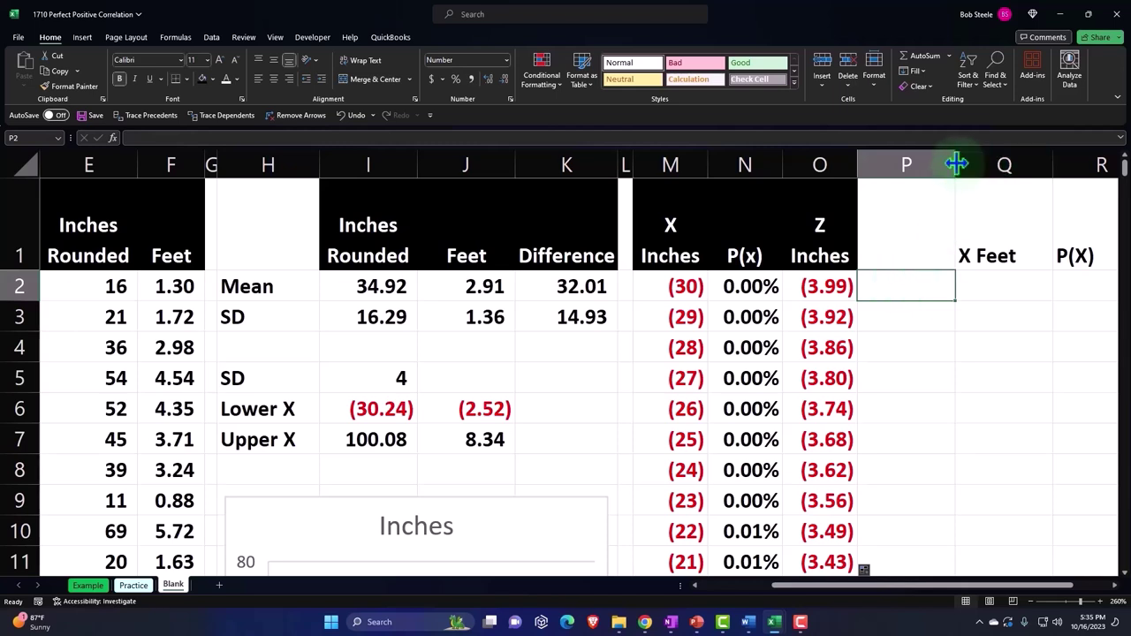
Narrow column P into a thin spacer between the two tables.
drag(958, 163, 878, 165)
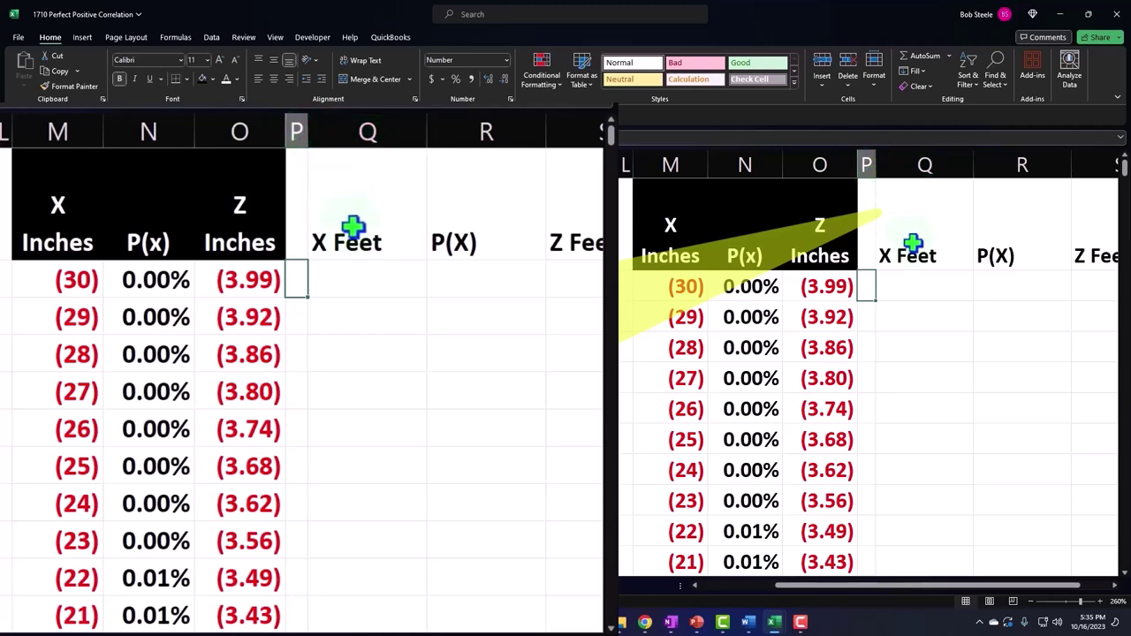
scroll(352, 227, down, 2)
scroll(352, 228, down, 2)
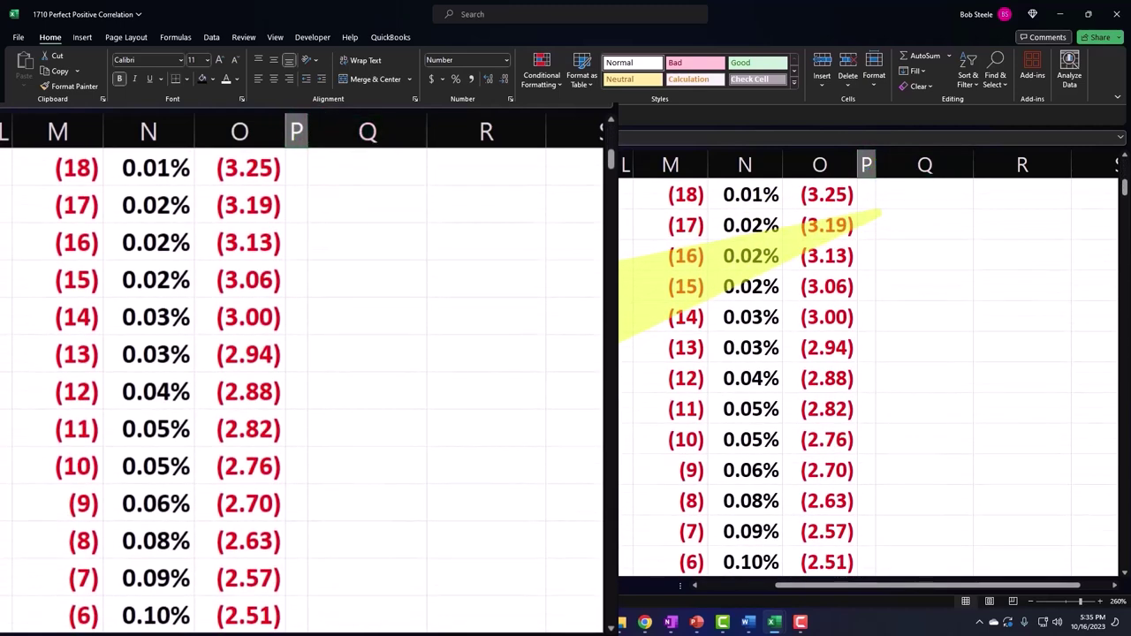
scroll(358, 244, up, 4)
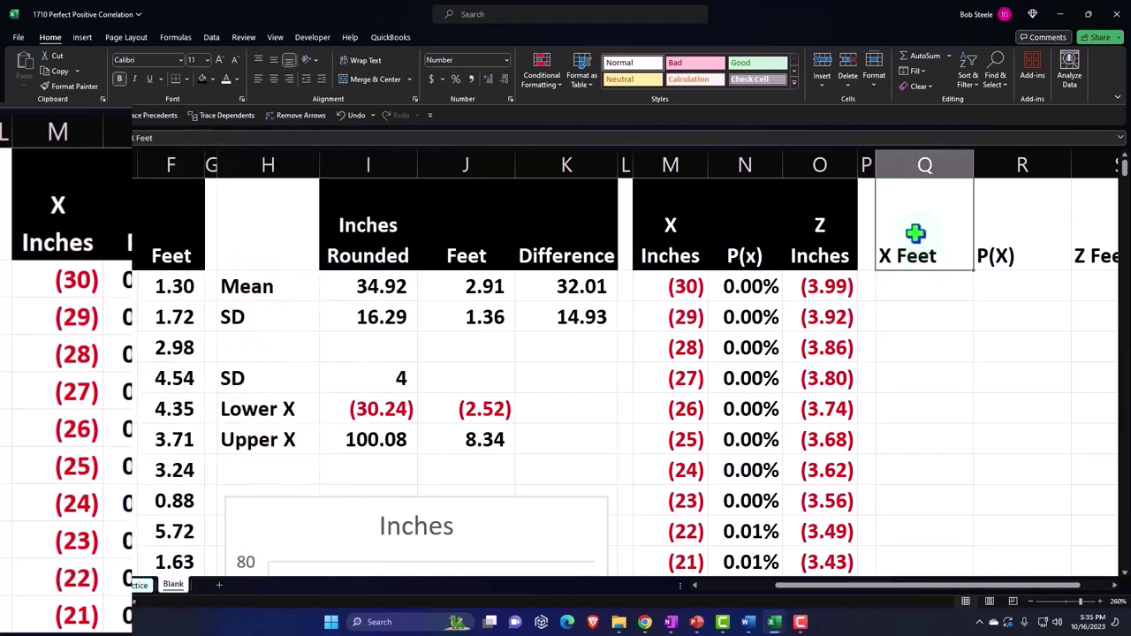
Copy the black Inches header format onto the X Feet, P(X) and Z Feet headers with Format Painter.
mouse_move(920, 256)
mouse_down()
mouse_move(985, 221)
mouse_move(926, 244)
mouse_up()
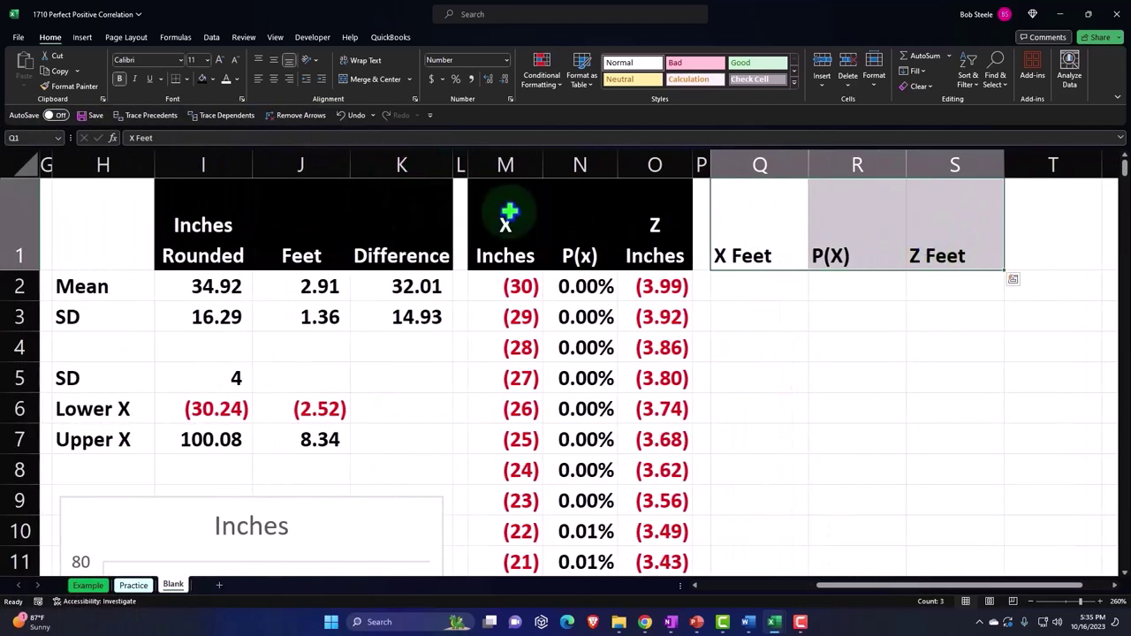
drag(512, 212, 645, 219)
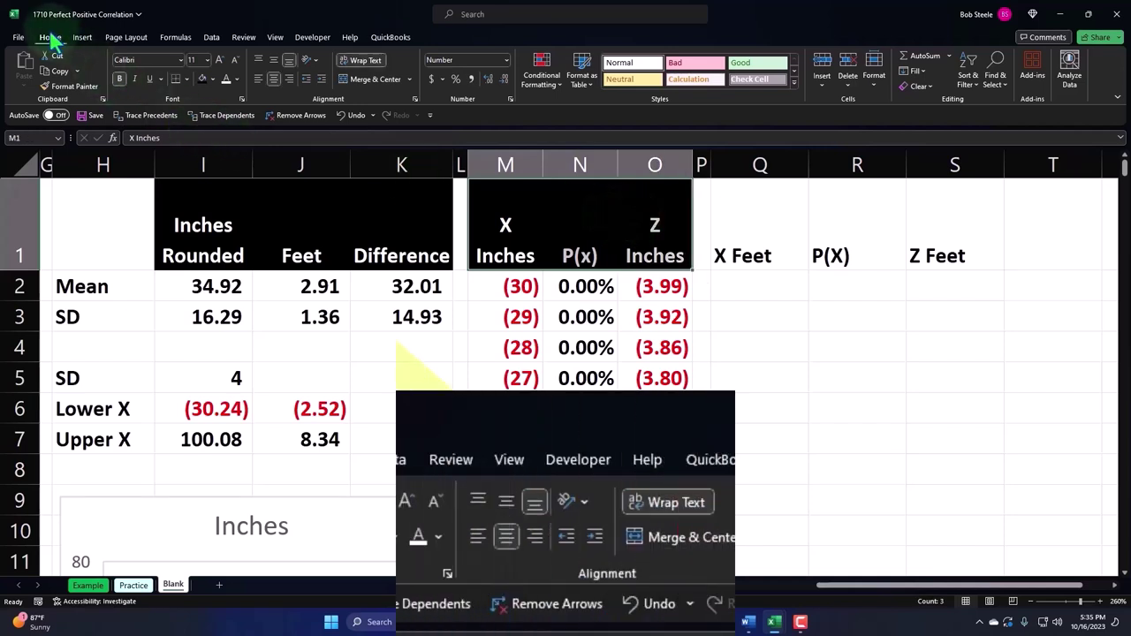
click(75, 89)
click(763, 220)
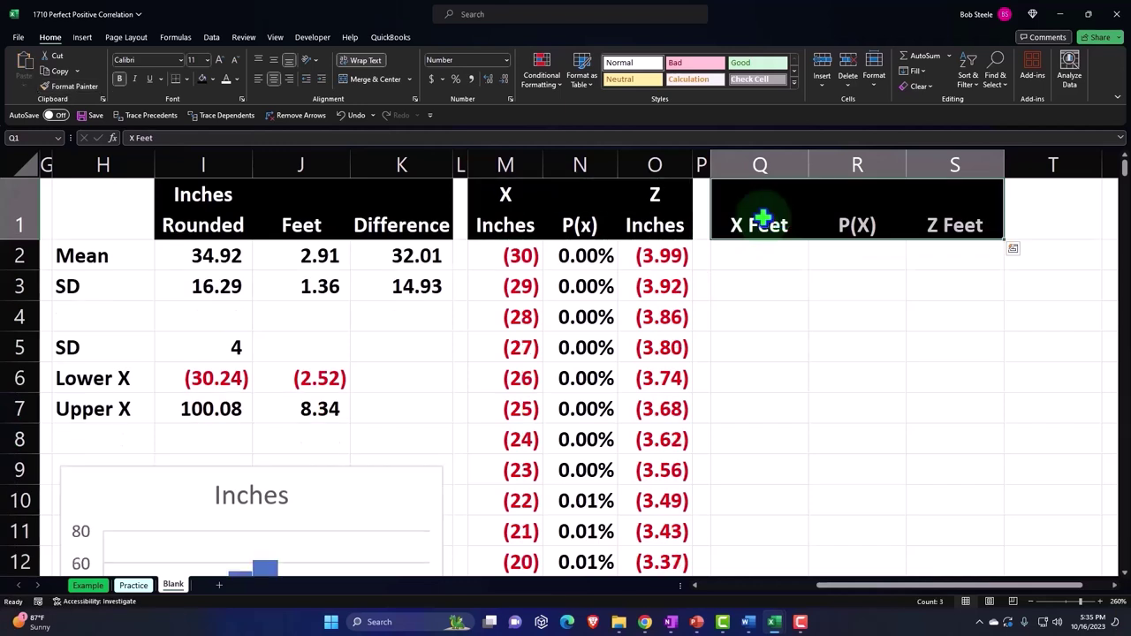
click(773, 259)
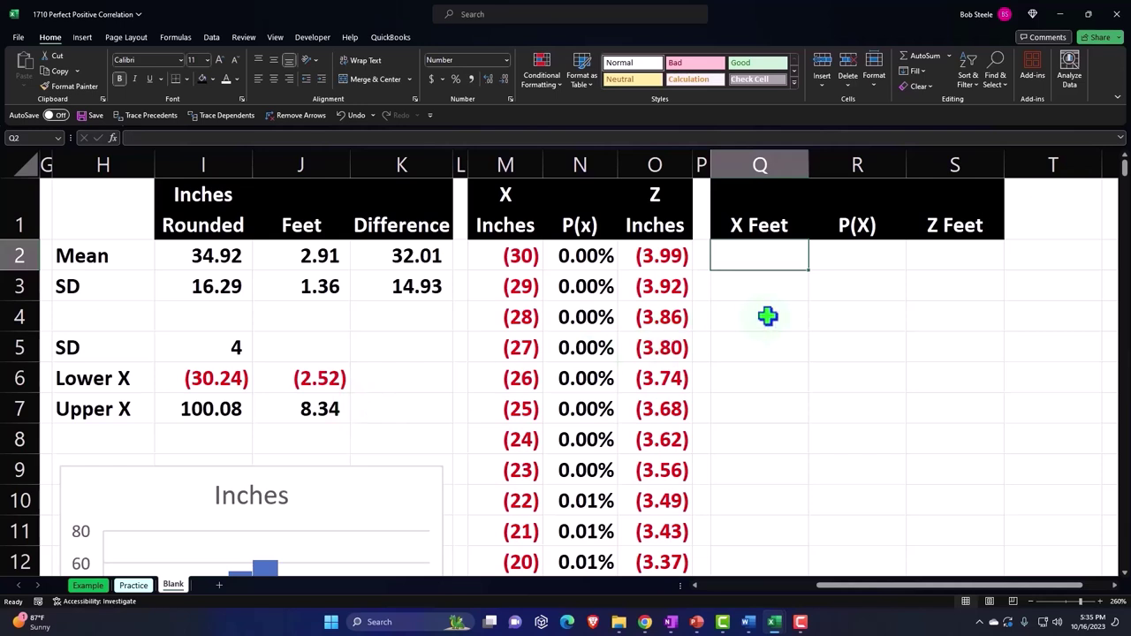
Enter -3 and -2 in X Feet and extend the series down to 8.
text(-)
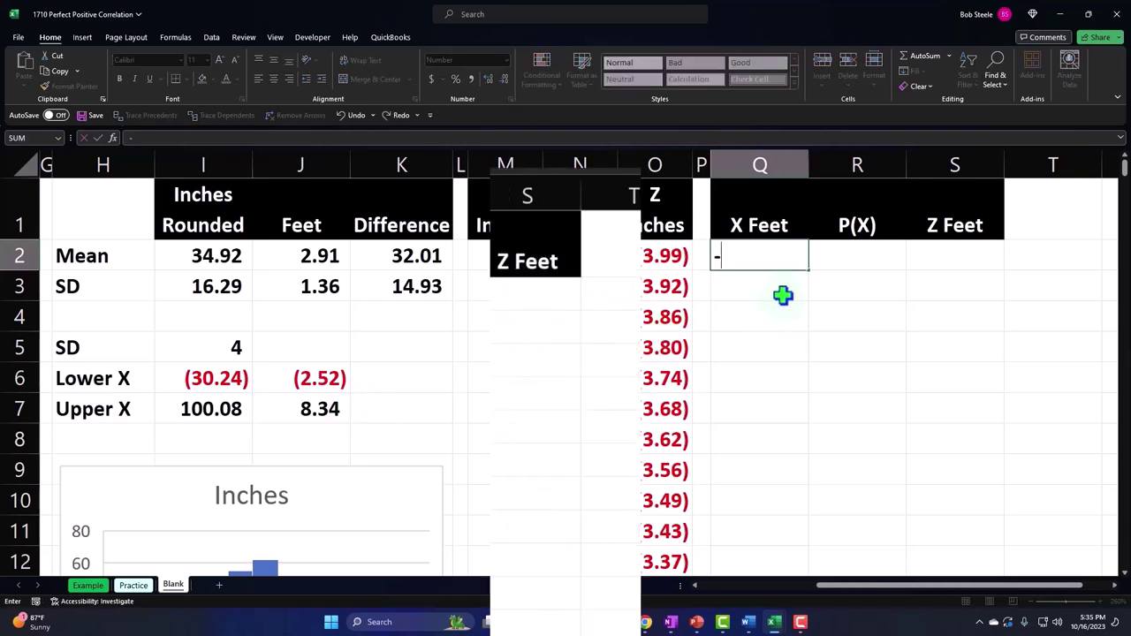
key(Return)
text(-2)
key(Return)
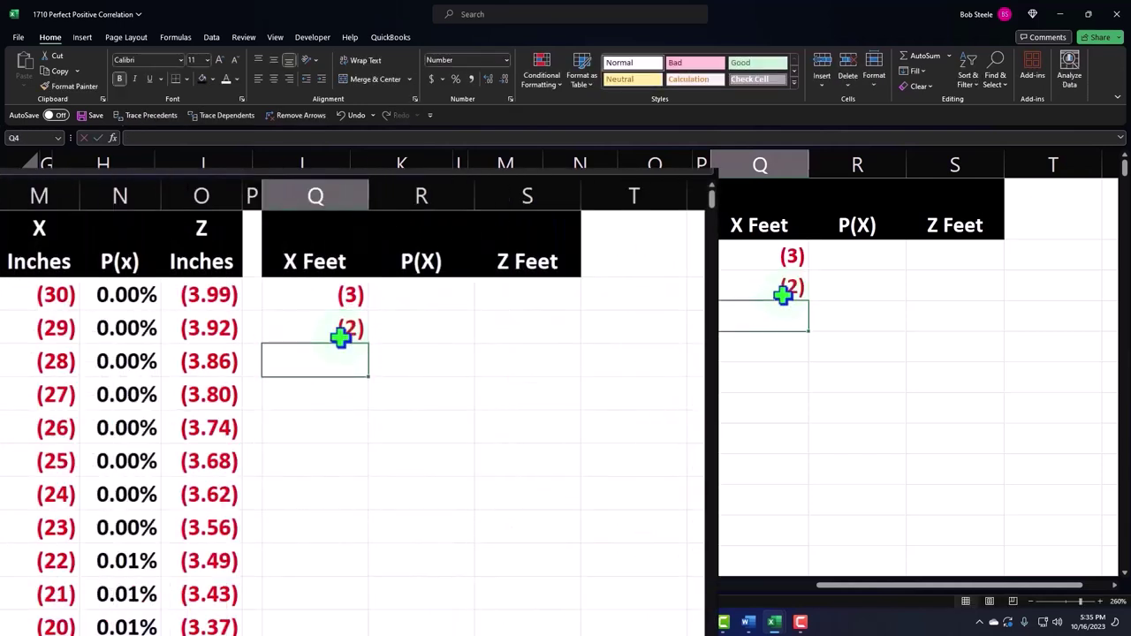
mouse_move(341, 296)
mouse_down()
mouse_move(359, 335)
mouse_move(358, 630)
mouse_up()
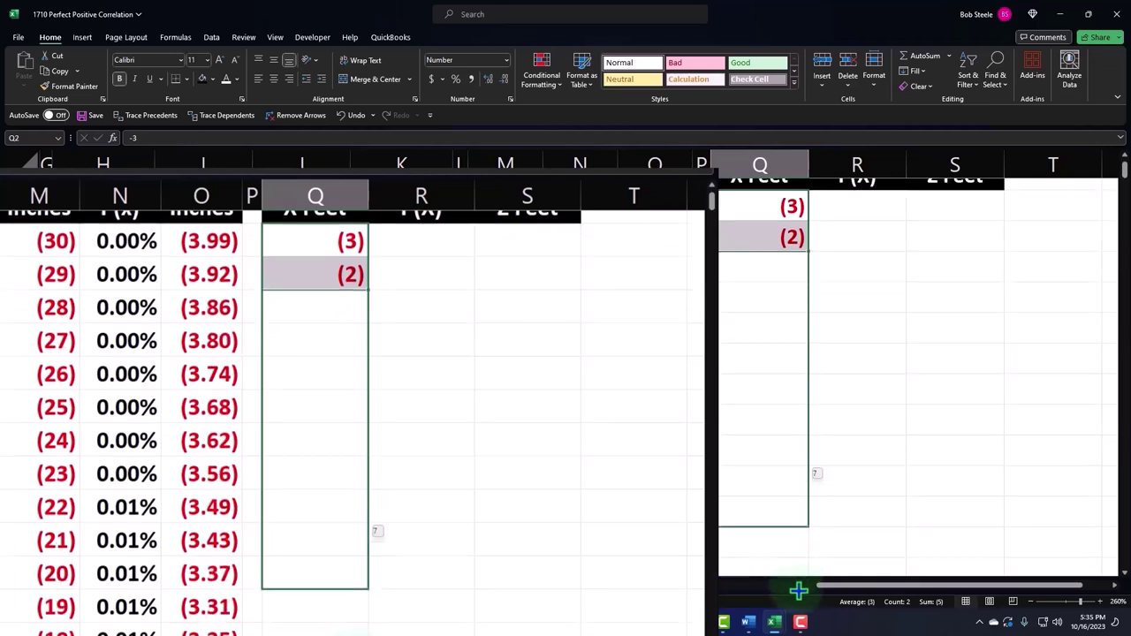
drag(357, 630, 353, 557)
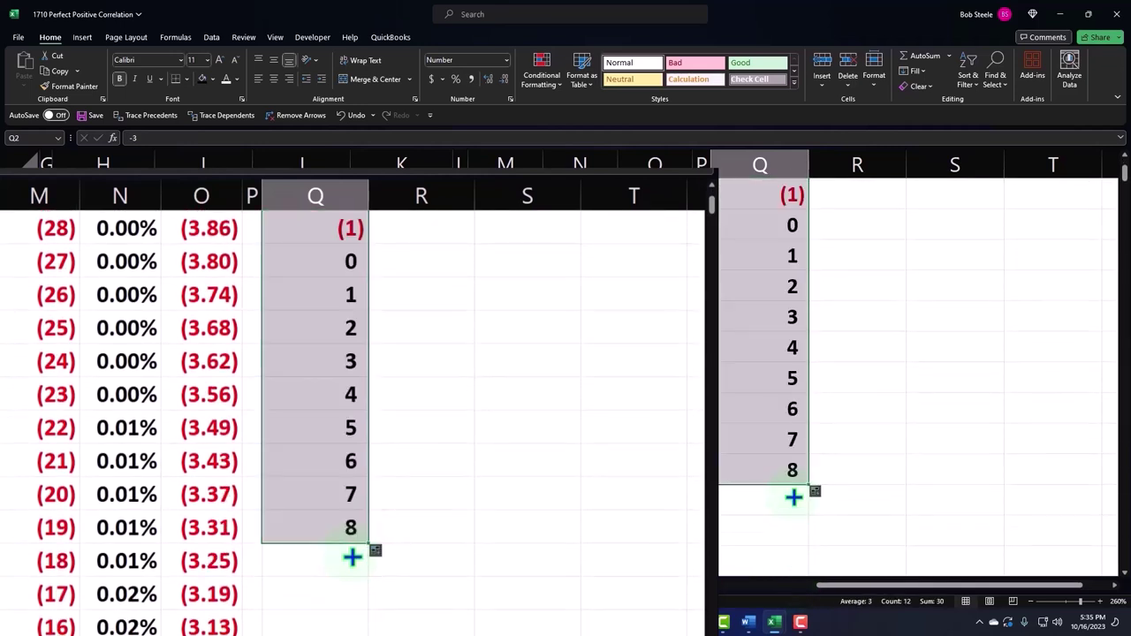
scroll(353, 555, up, 2)
click(422, 293)
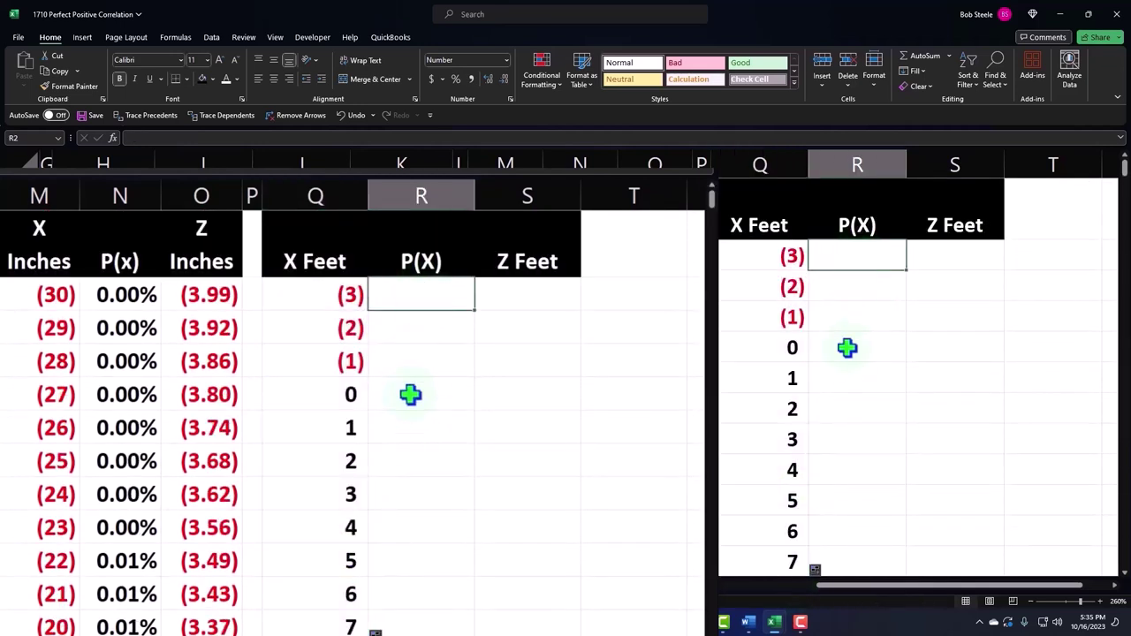
Start a NORM.DIST formula in R2, then backspace out the wrong mean and SD arguments.
text(=)
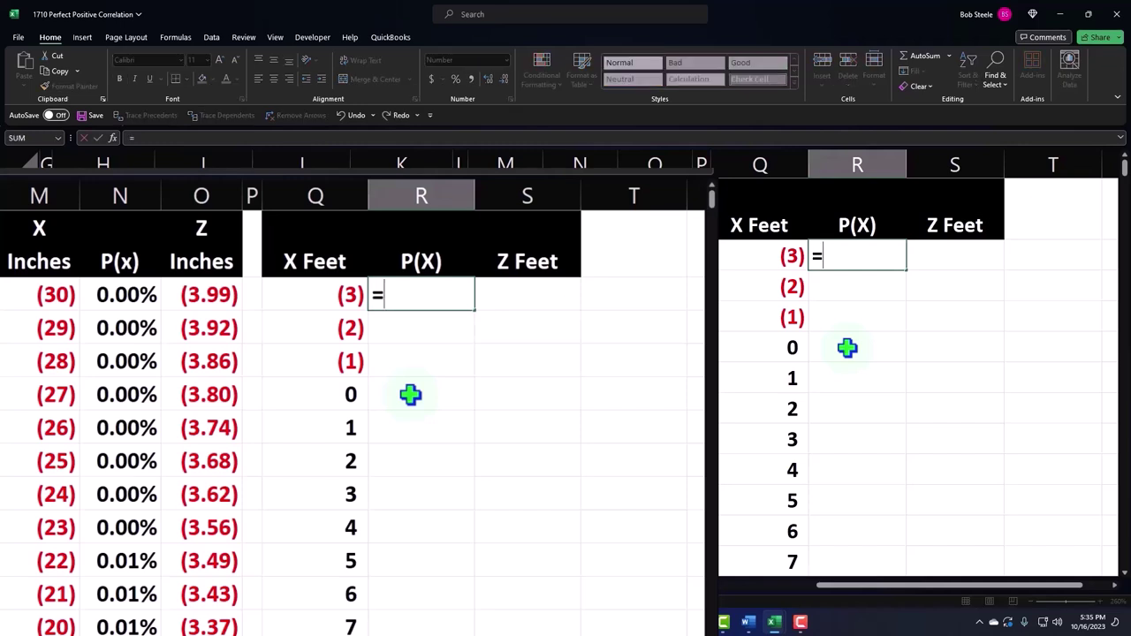
text(nor)
key(Tab)
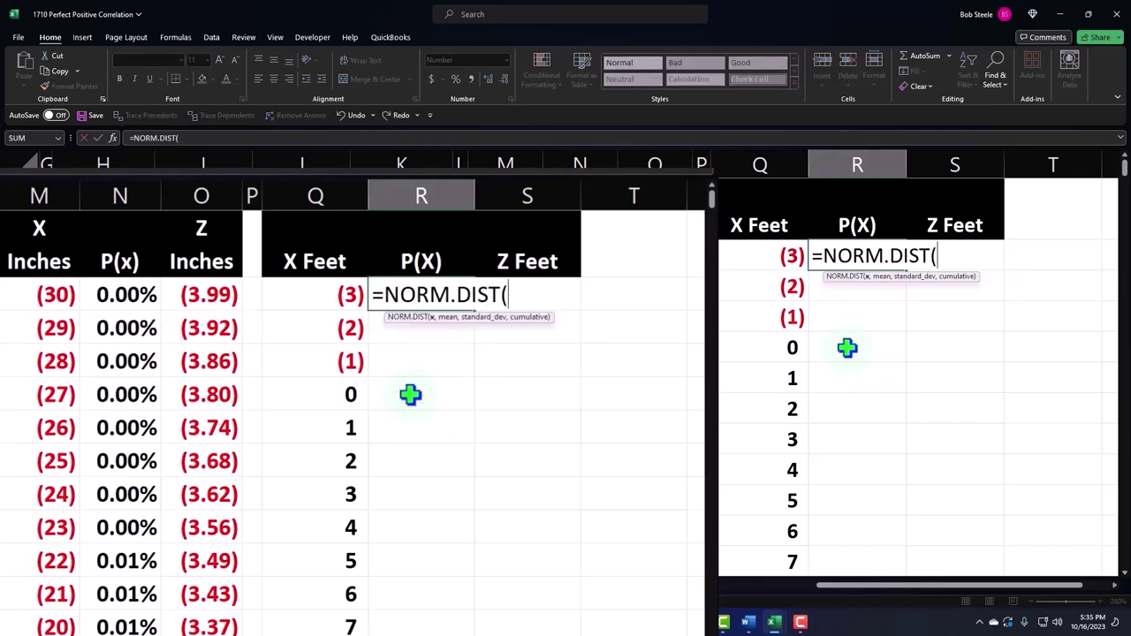
key(Left)
key(Left)
key(Left)
key(Left)
key(Left)
key(Left)
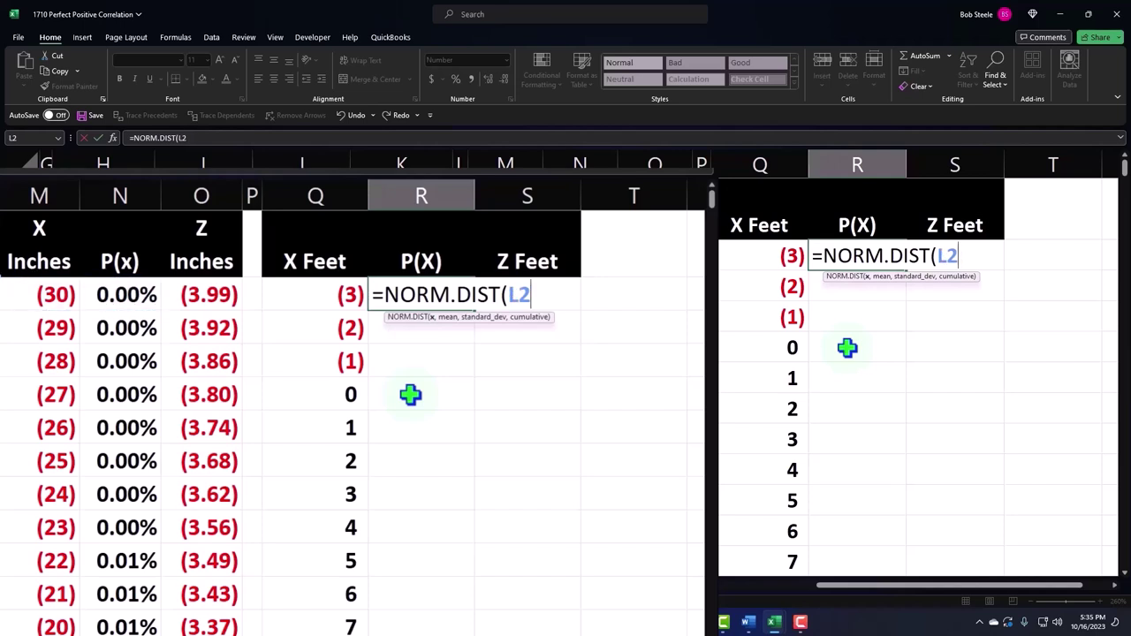
key(Left)
key(F4)
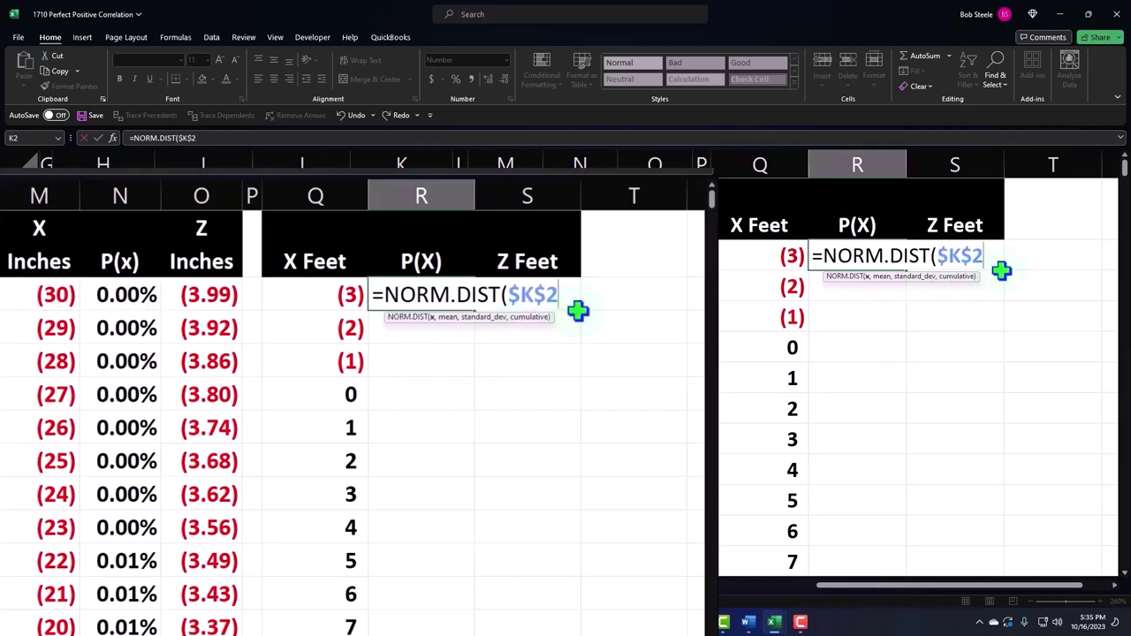
text(,)
key(Left)
key(Left)
key(Left)
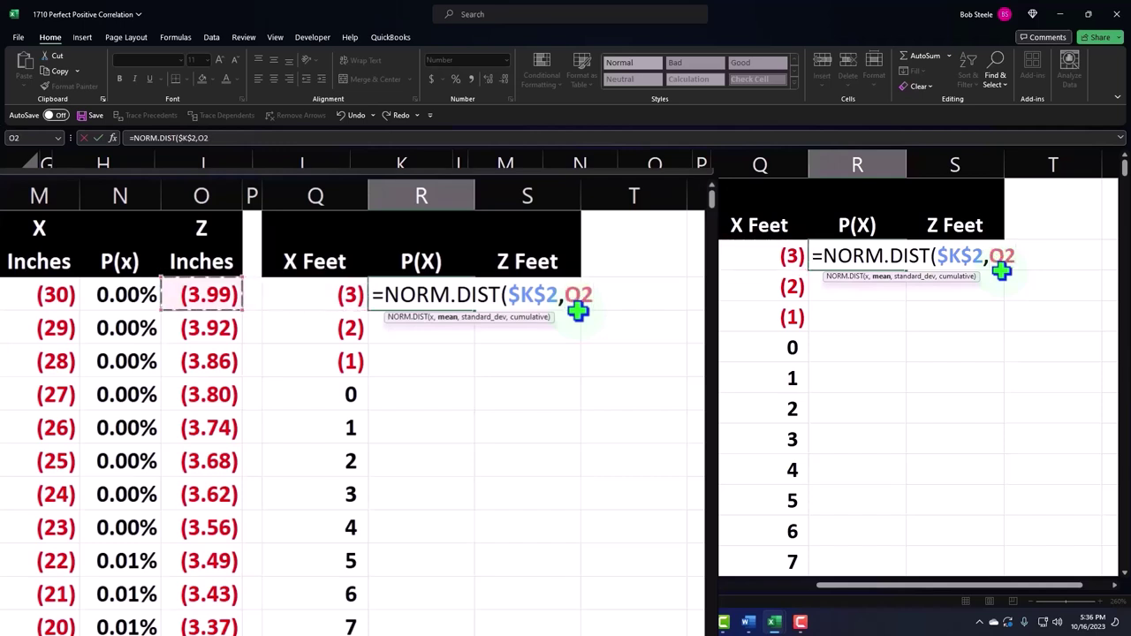
key(Left)
key(Left)
key(Left)
key(Left)
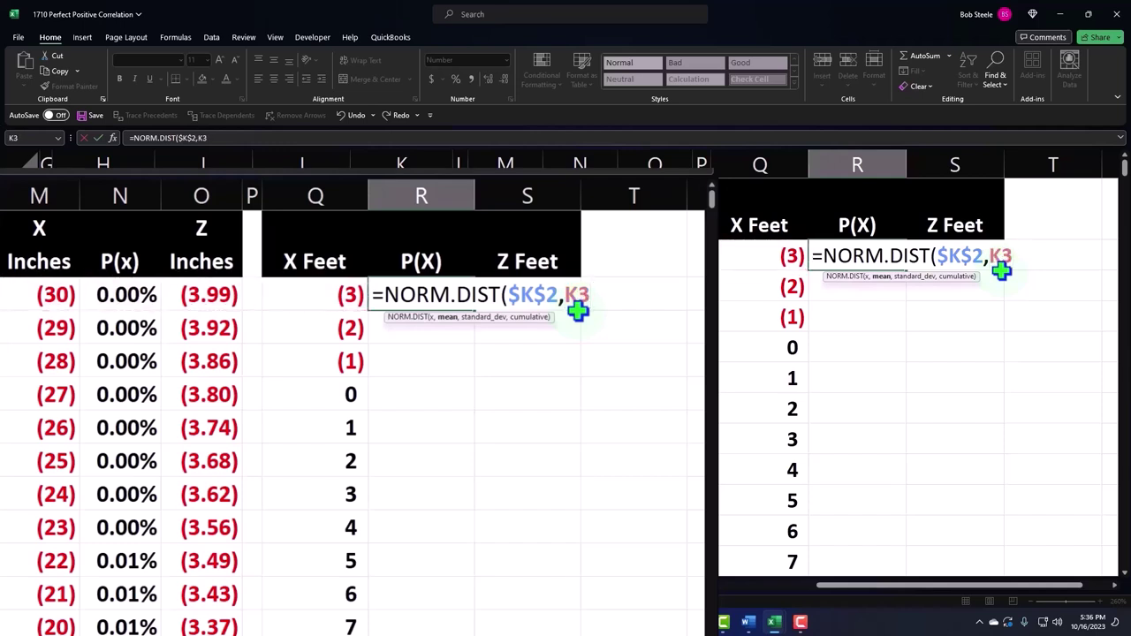
key(F4)
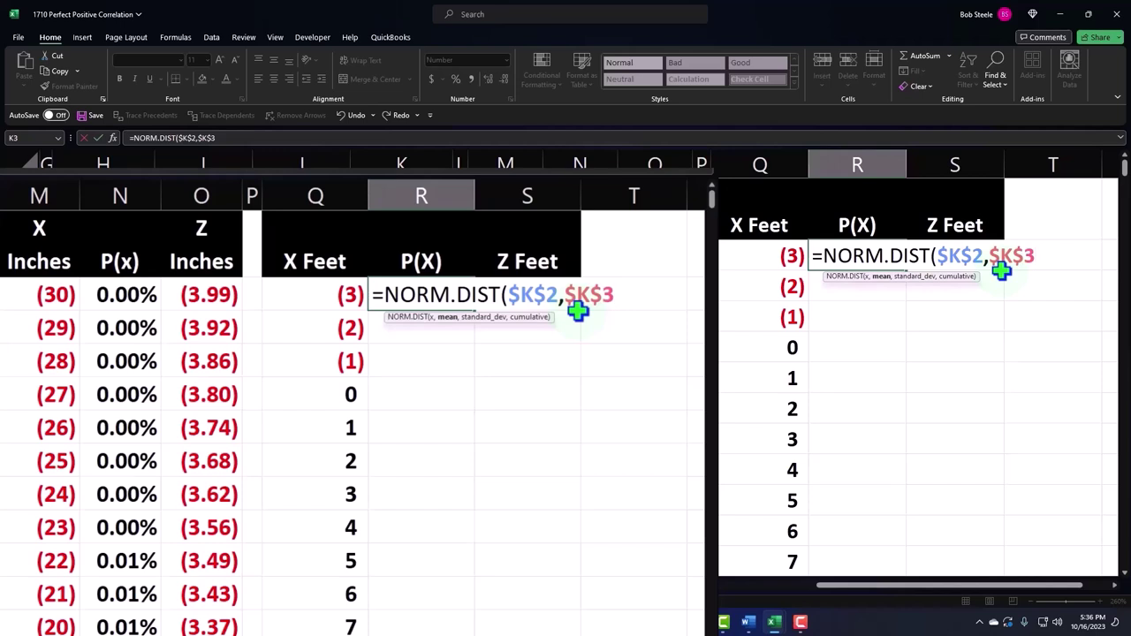
text(,)
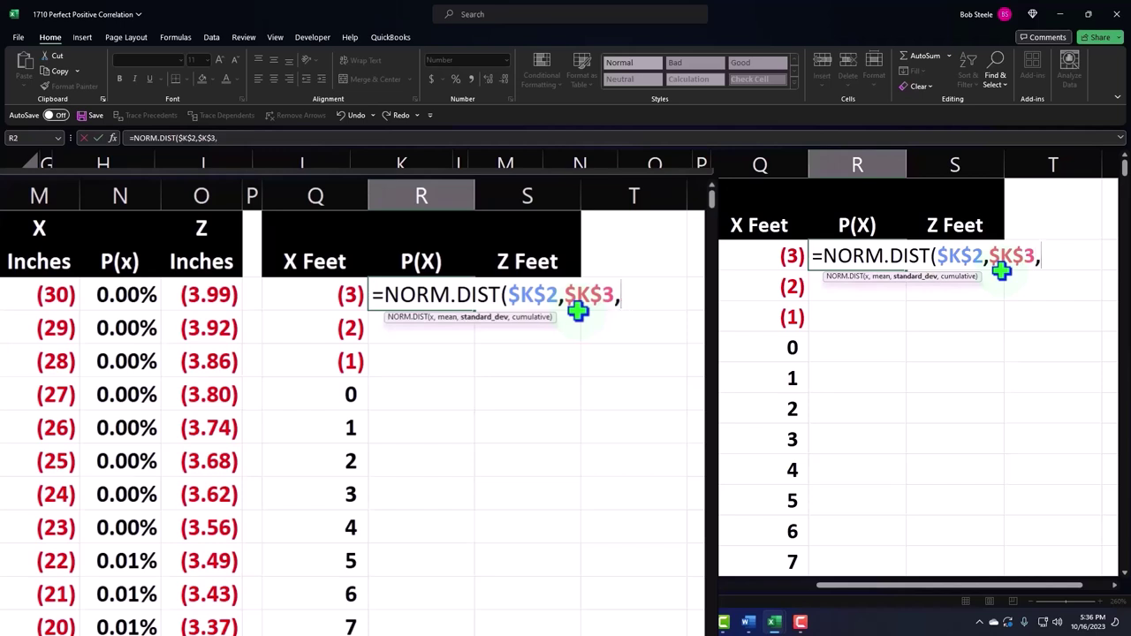
key(BackSpace)
key(BackSpace)
key(BackSpace)
key(BackSpace)
key(BackSpace)
key(BackSpace)
key(BackSpace)
key(BackSpace)
key(BackSpace)
key(BackSpace)
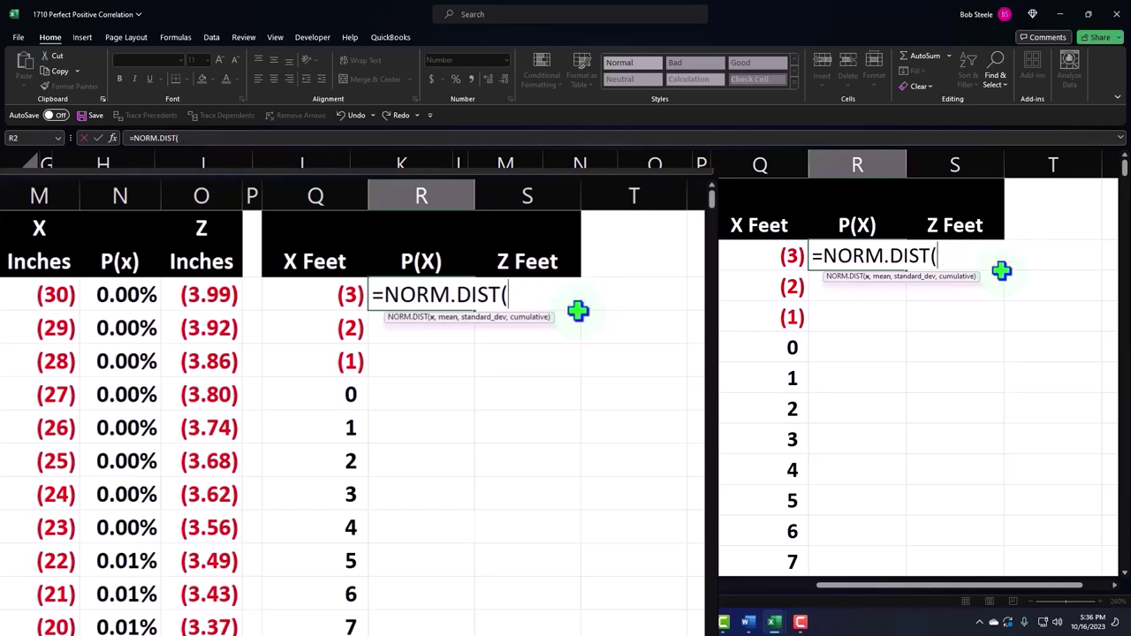
Complete it as =NORM.DIST(Q2,$J$2,$J$3,0) using the feet mean and SD.
key(Left)
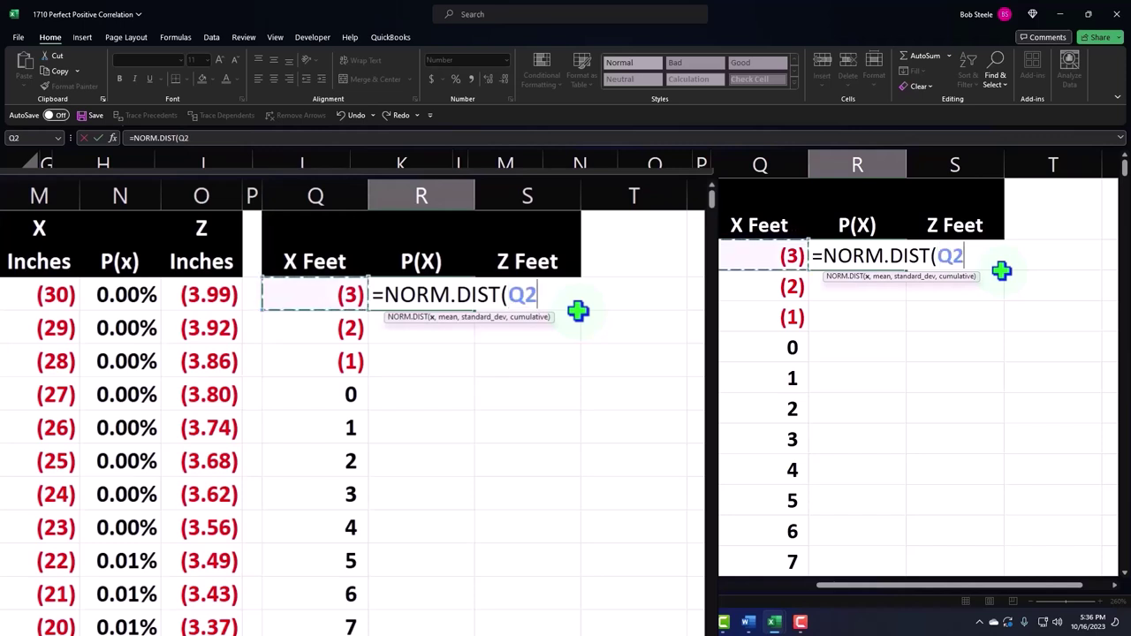
text(,)
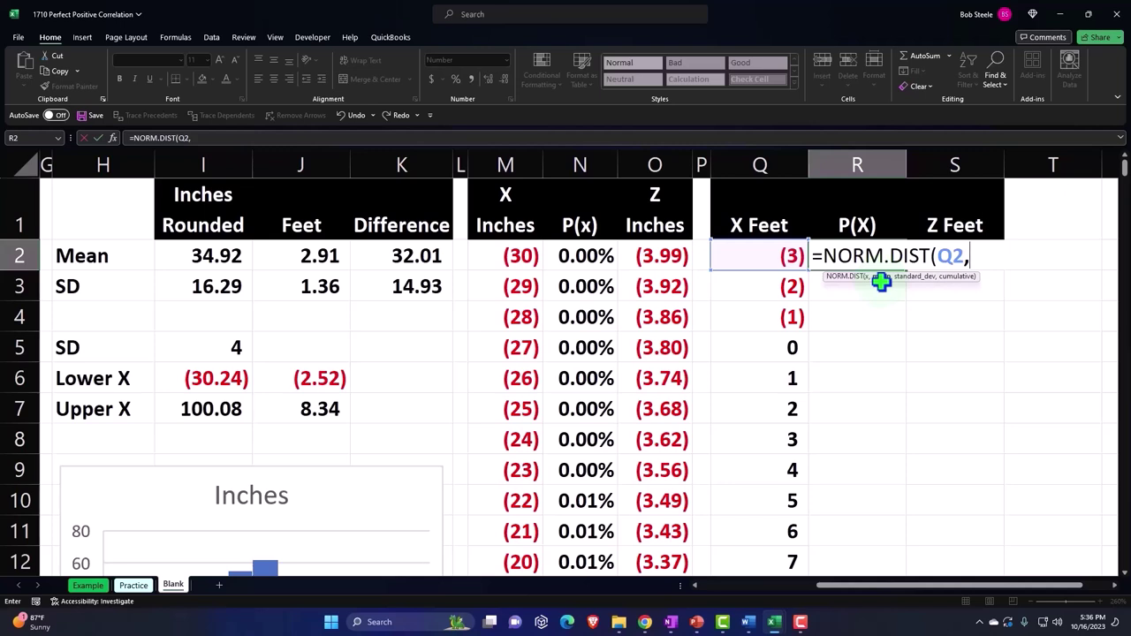
key(Left)
key(Left)
key(Left)
key(Left)
key(Left)
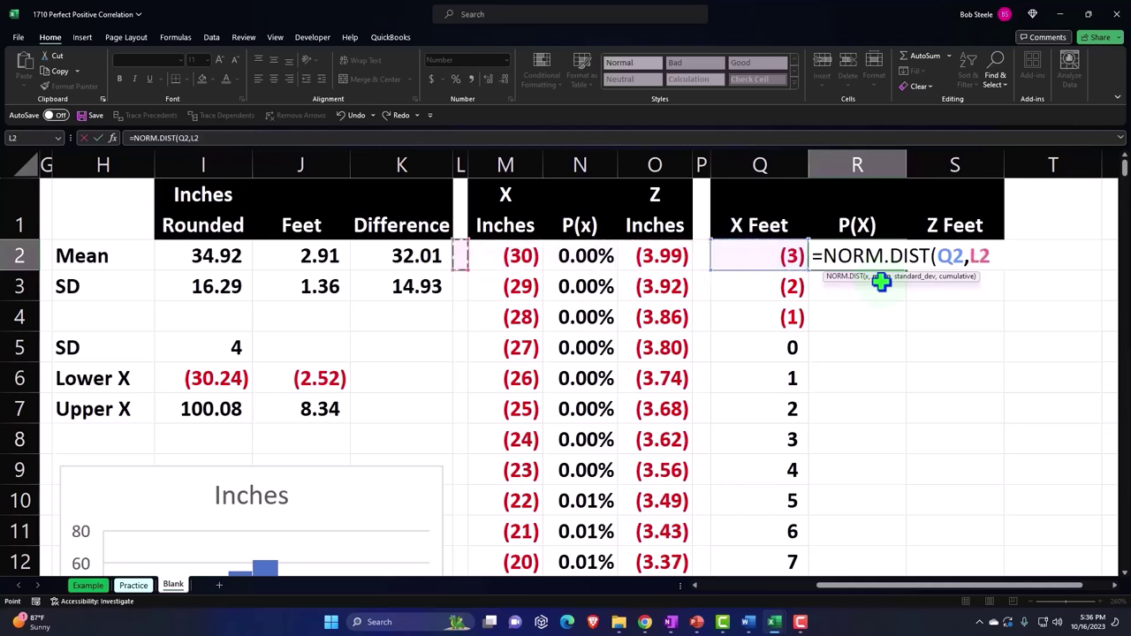
key(Left)
key(Left)
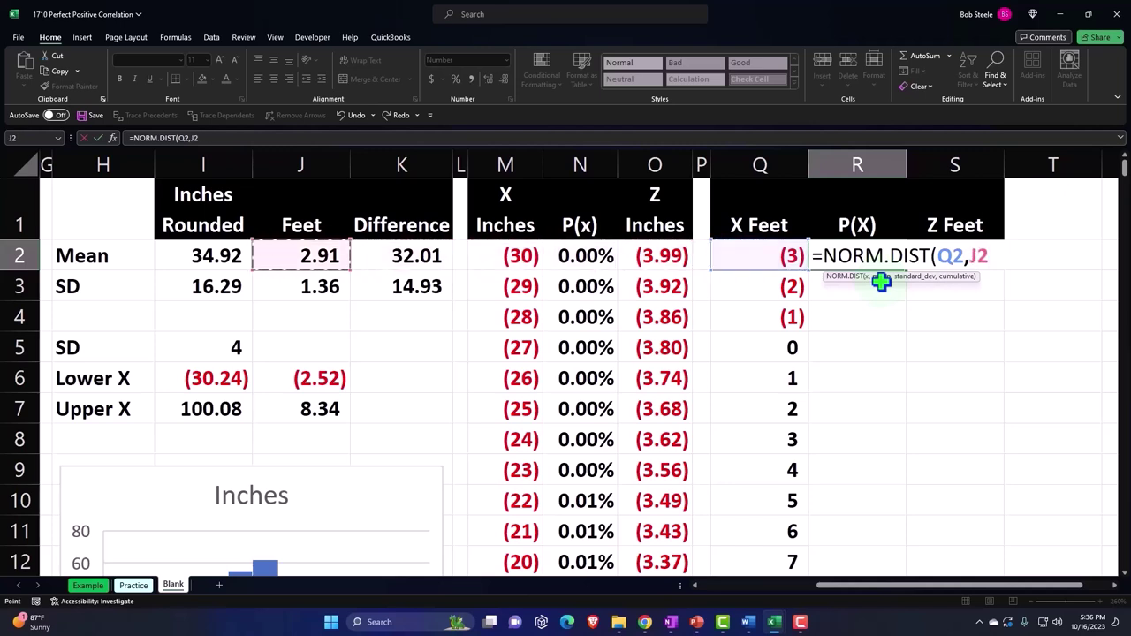
key(F4)
text($J$2,)
key(Left)
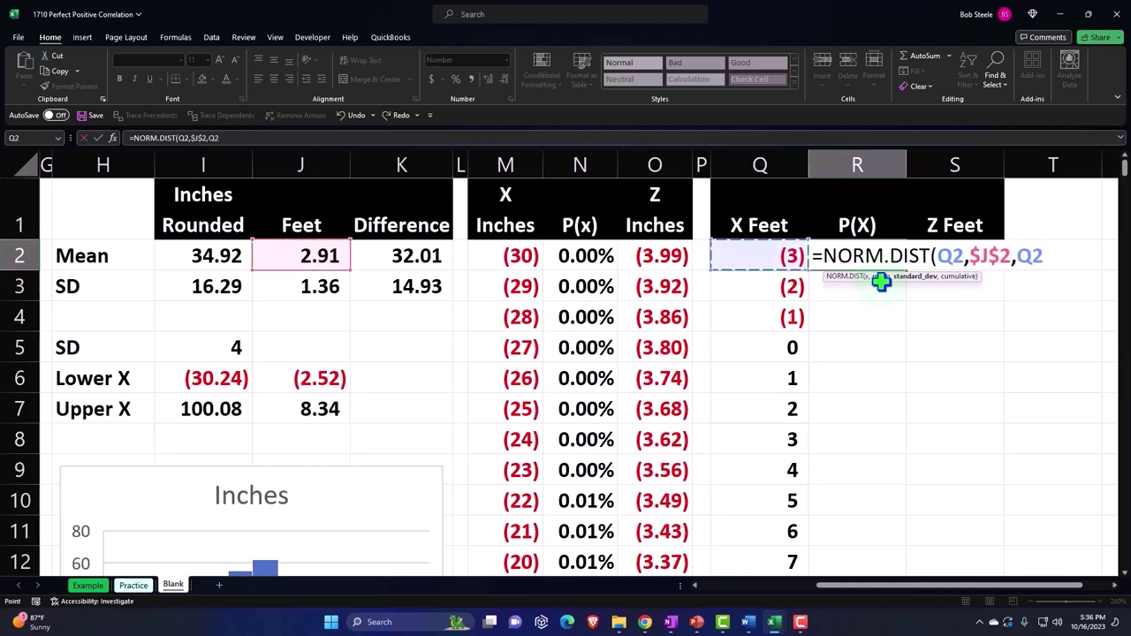
key(Left)
key(Left)
key(Left)
key(Left)
key(Left)
key(Left)
key(Left)
key(Left)
key(Down)
key(Right)
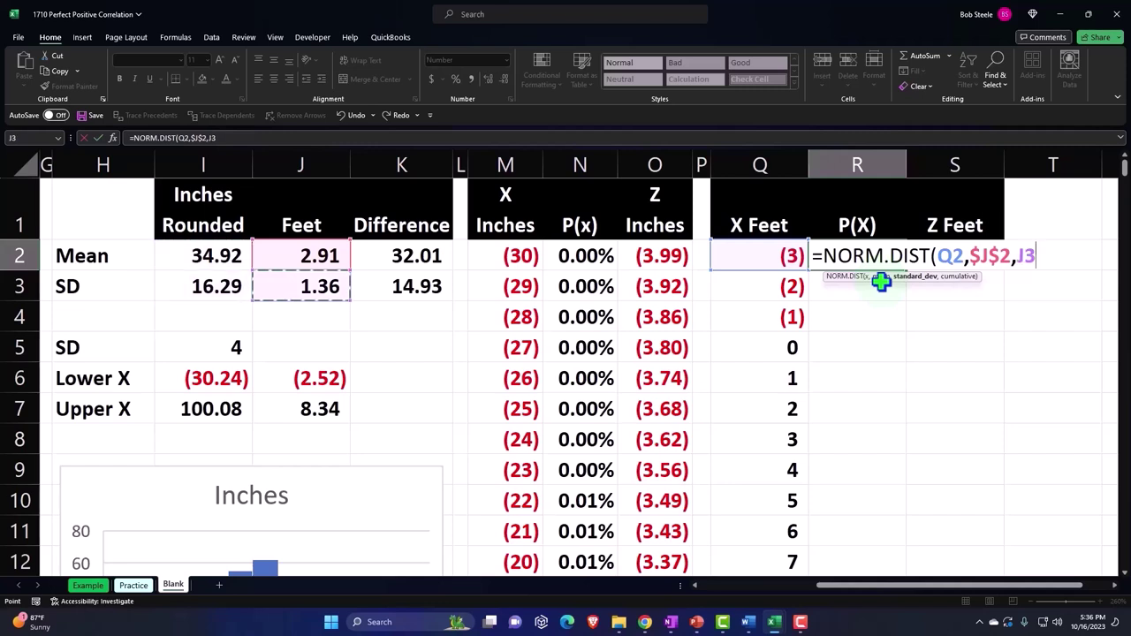
key(F4)
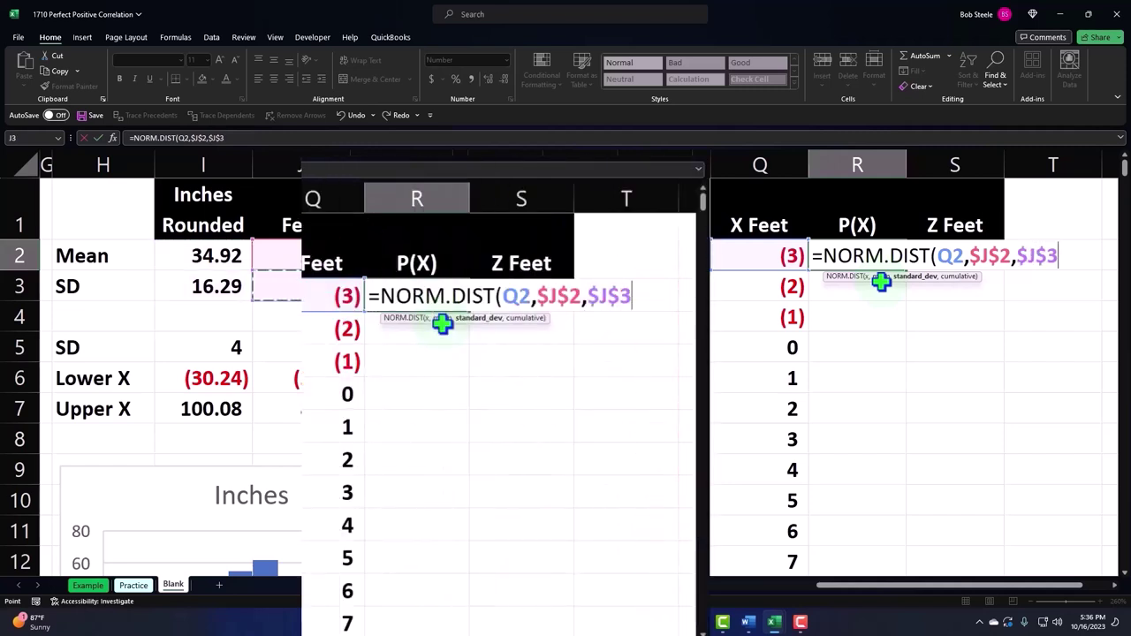
text(,)
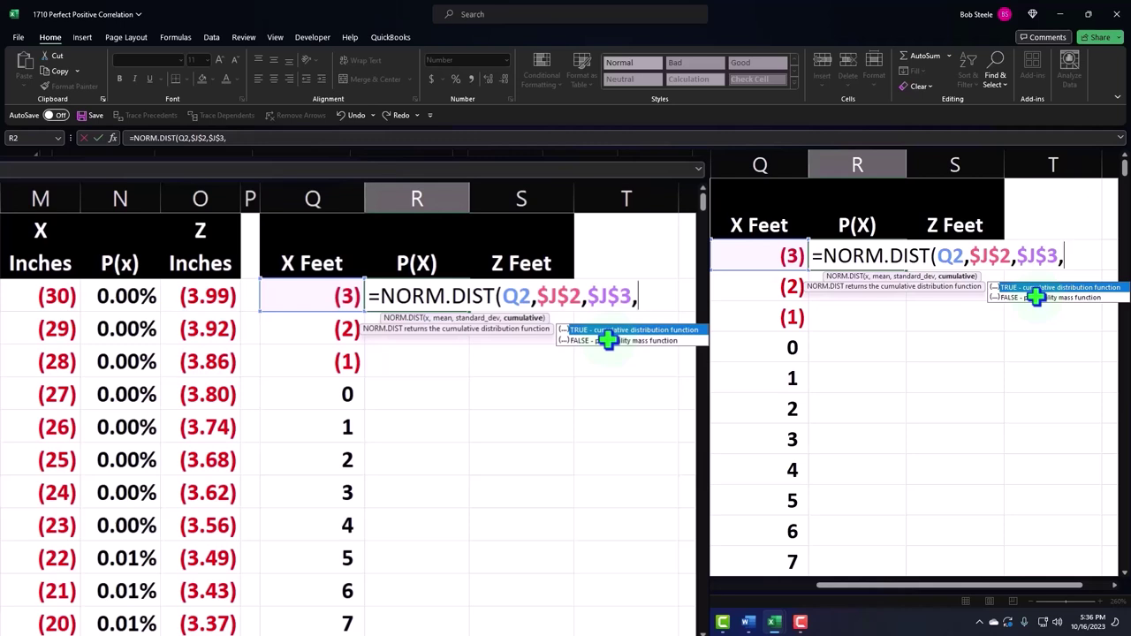
text(0)
text())
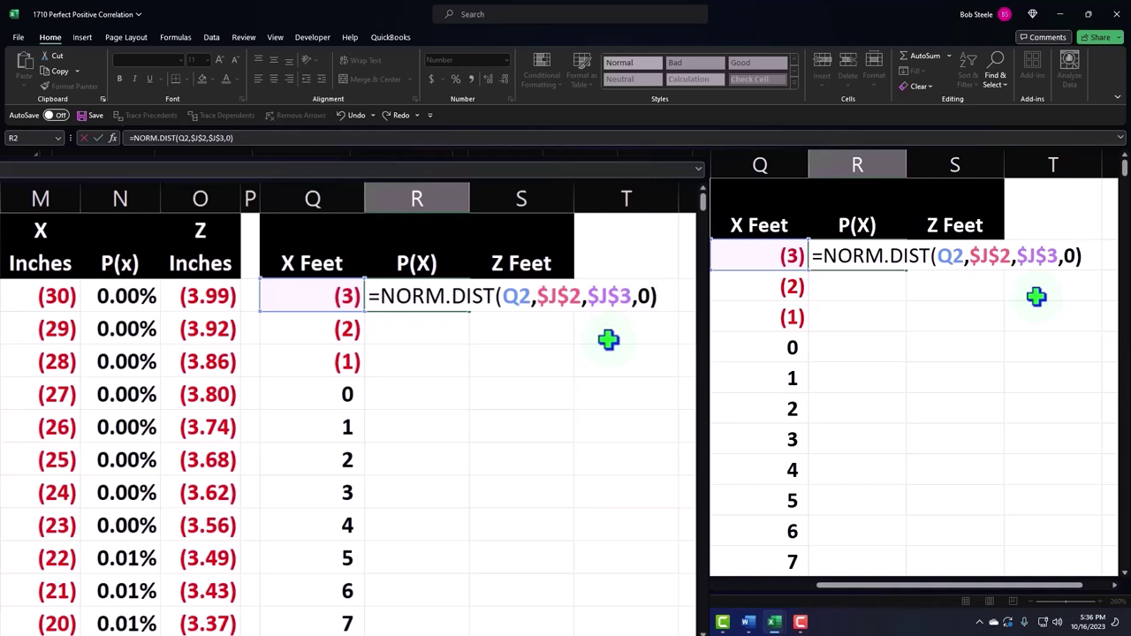
key(Return)
Format R2 as a two-decimal percentage and fill it down the P(X) column.
click(442, 294)
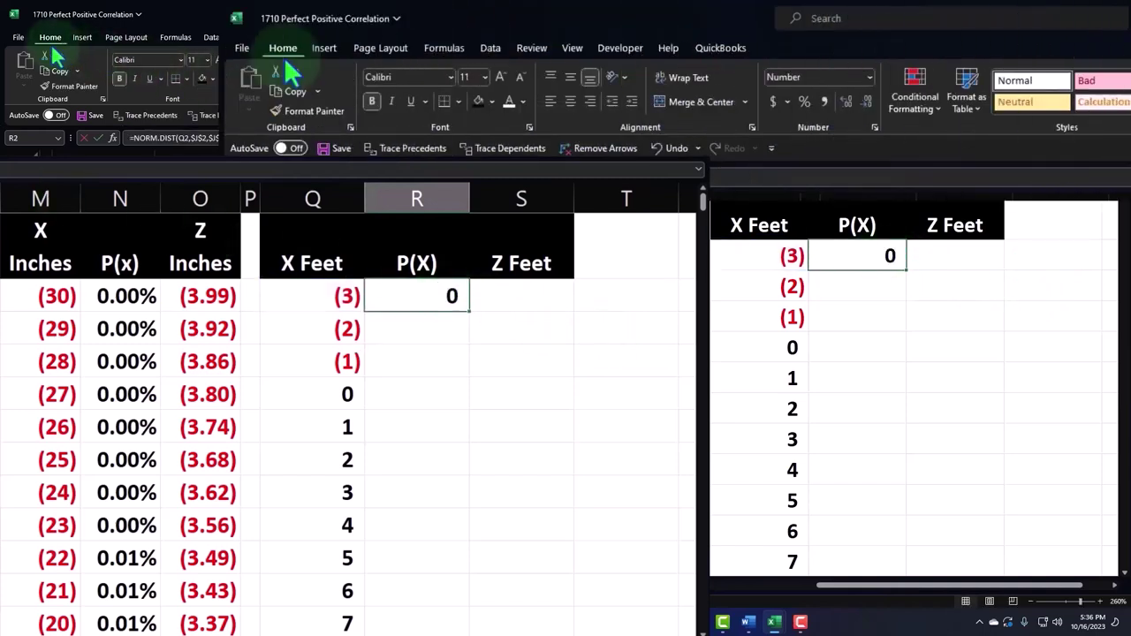
click(803, 100)
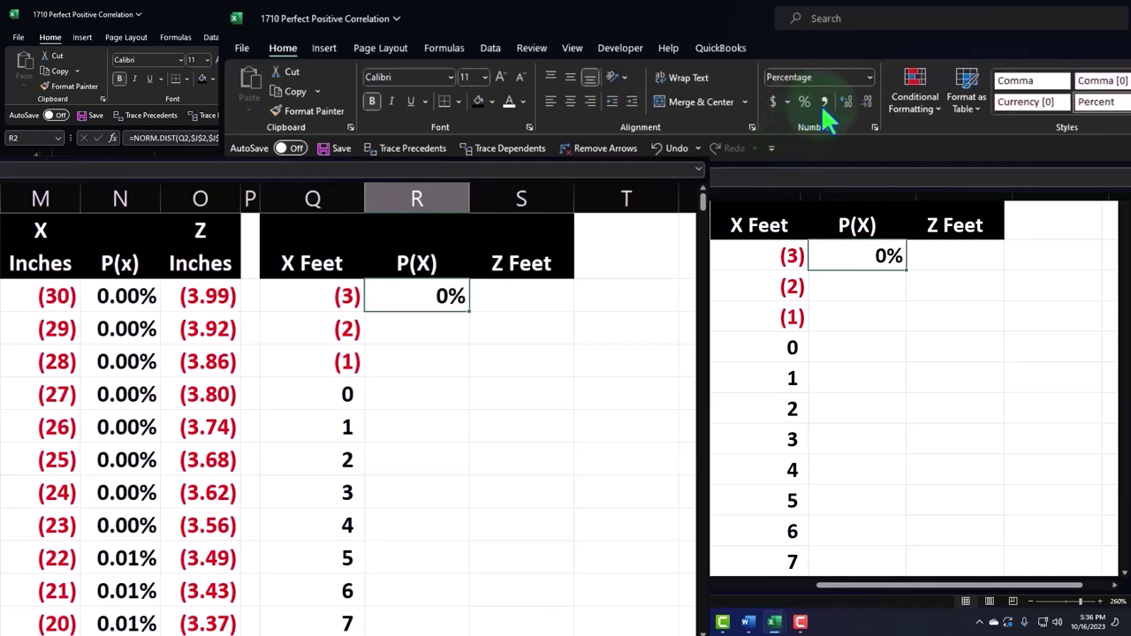
click(845, 103)
click(845, 103)
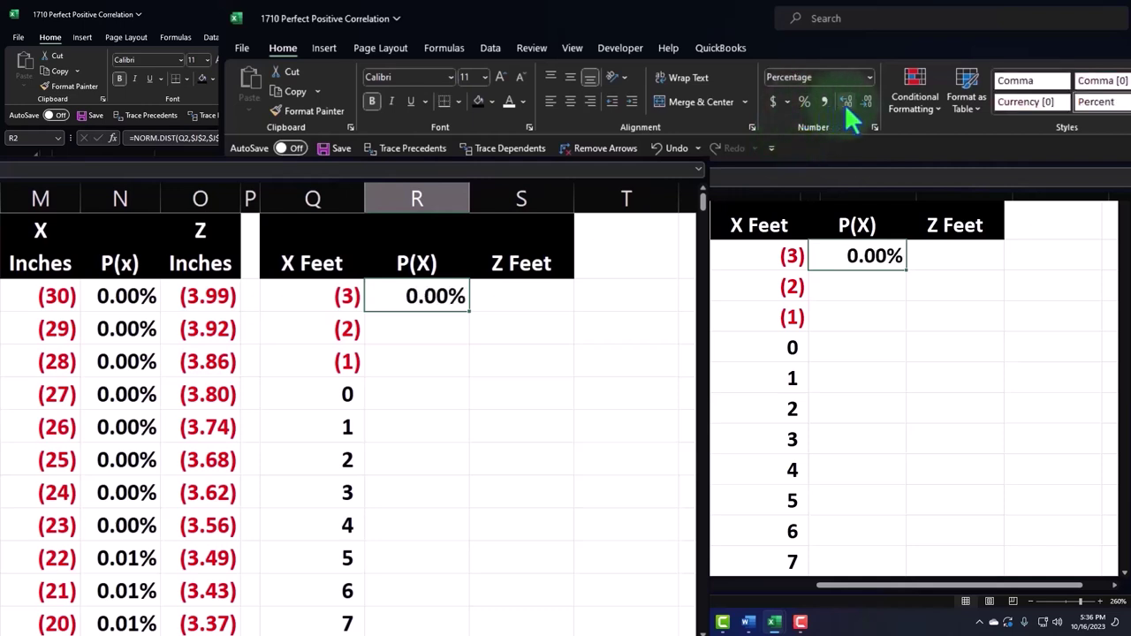
double_click(469, 311)
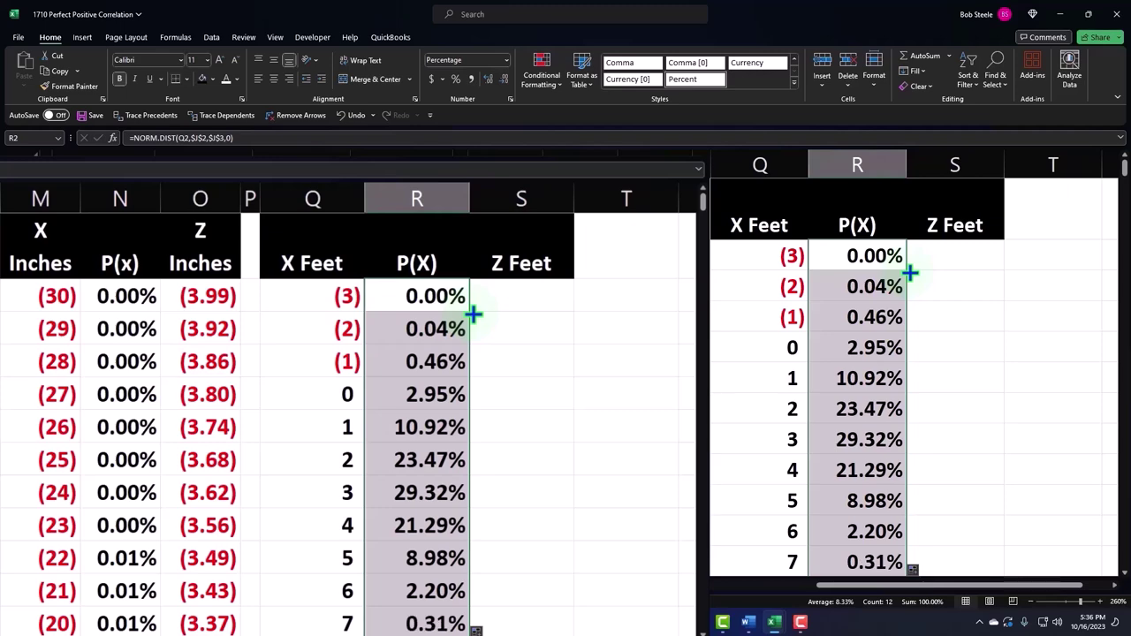
scroll(474, 311, down, 2)
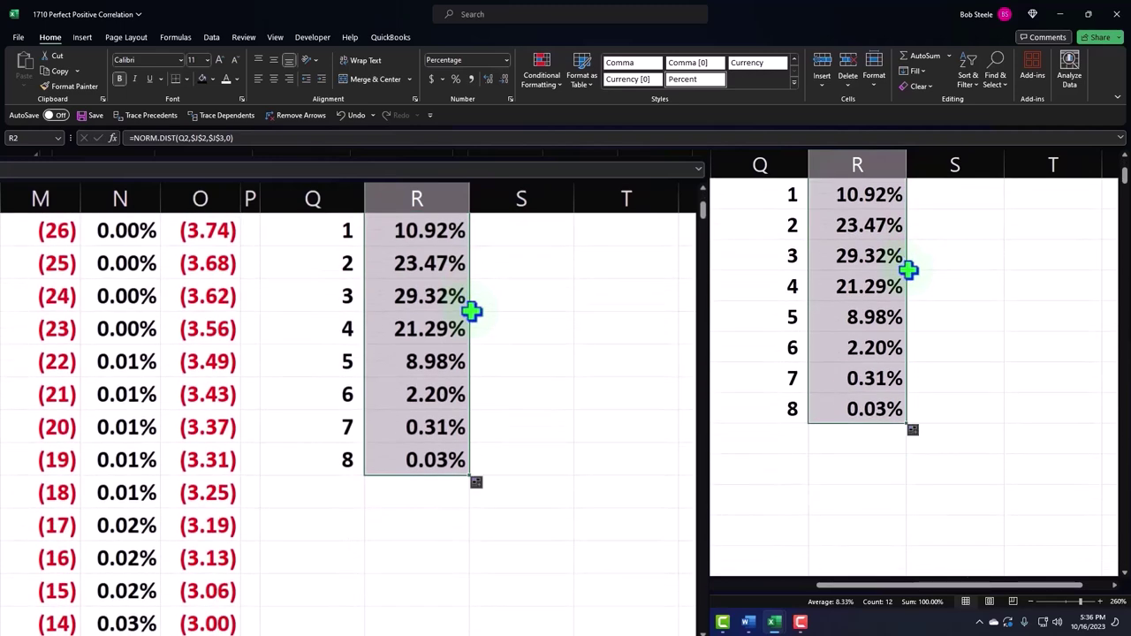
scroll(474, 311, up, 2)
scroll(474, 311, up, 1)
Enter the Z Feet formula =(Q2-$J$2)/$J$3 in S2.
click(518, 296)
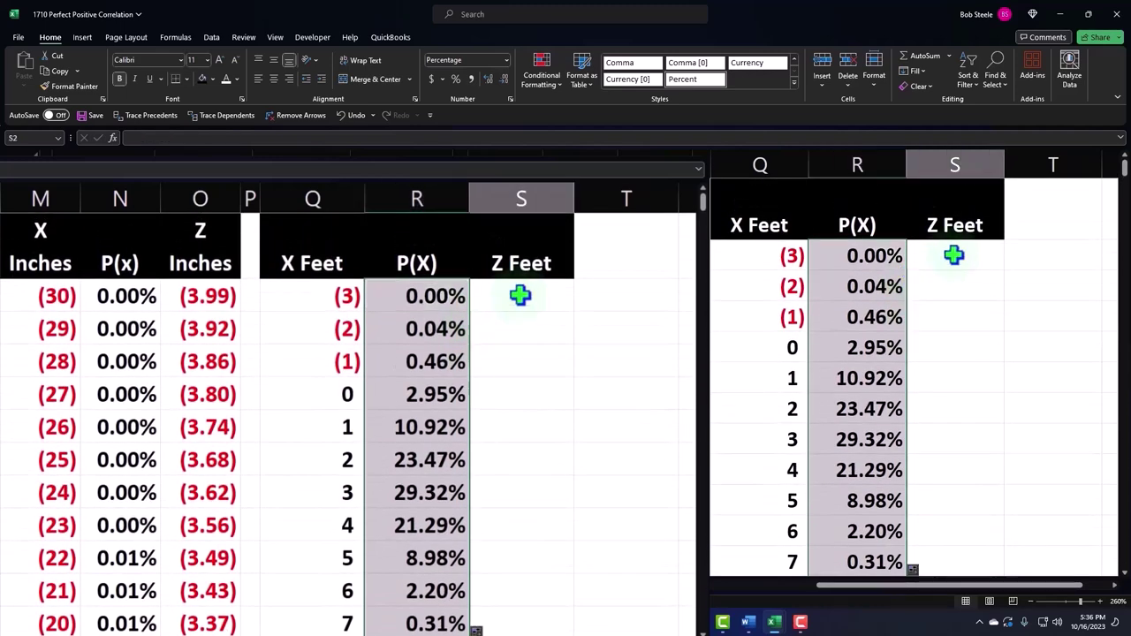
text(=)
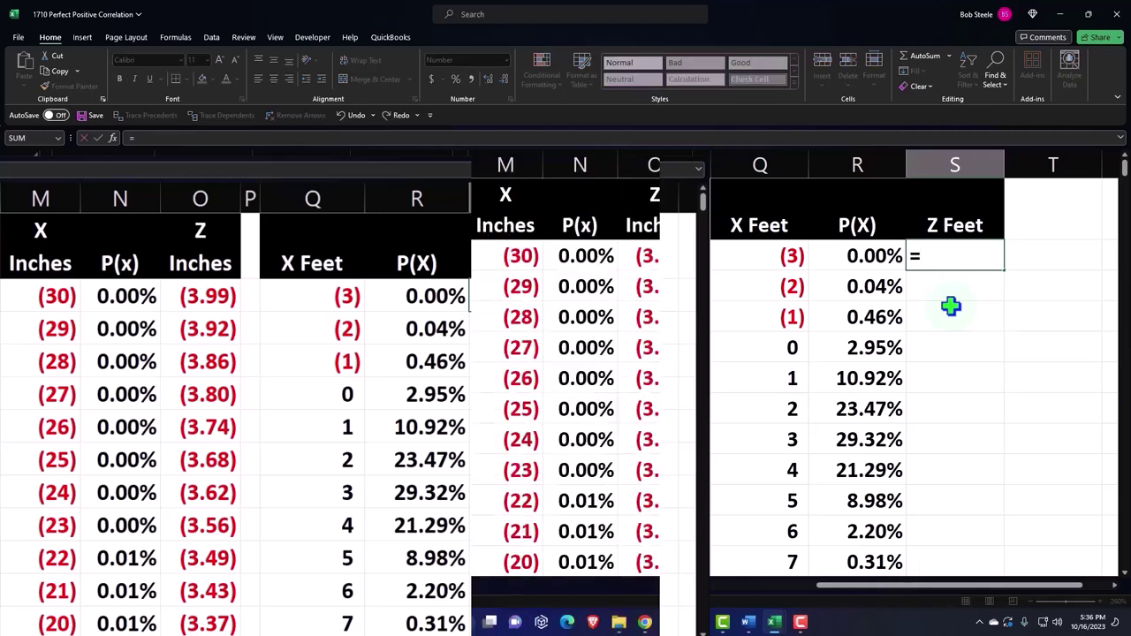
text(()
key(Left)
key(Left)
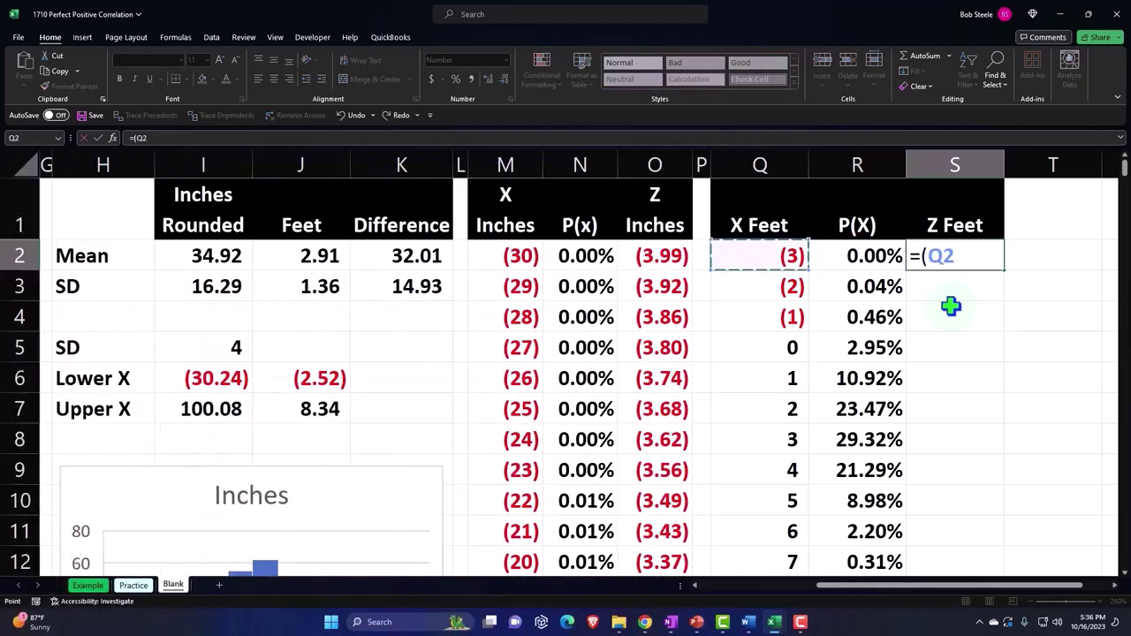
key(Left)
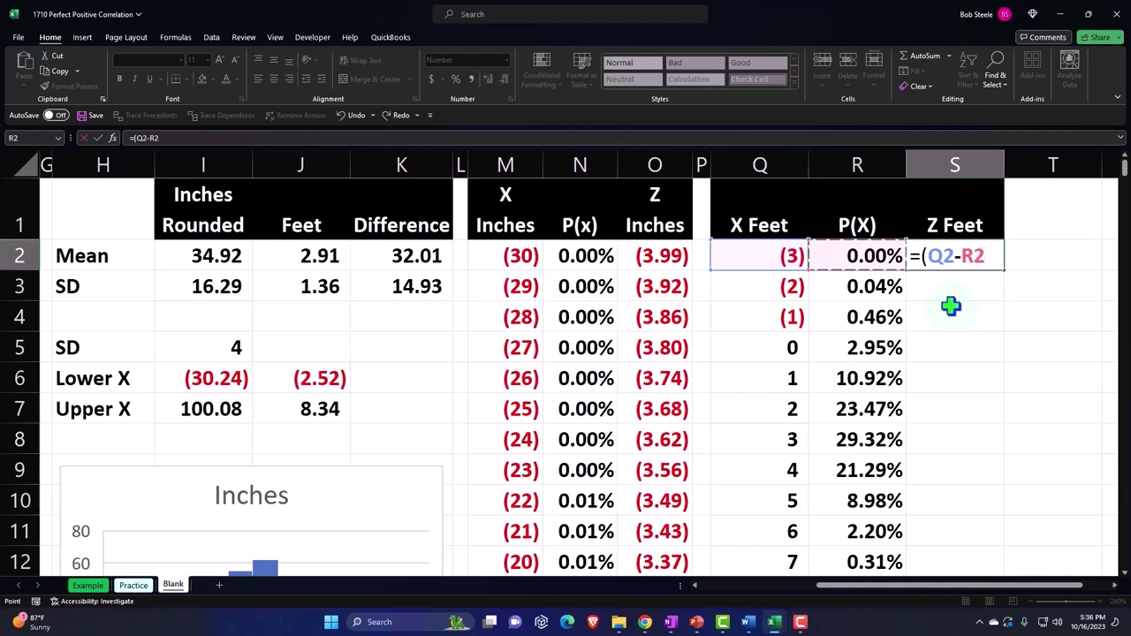
key(Left)
key(Left)
key(Left)
key(Left)
key(Left)
key(Left)
key(Left)
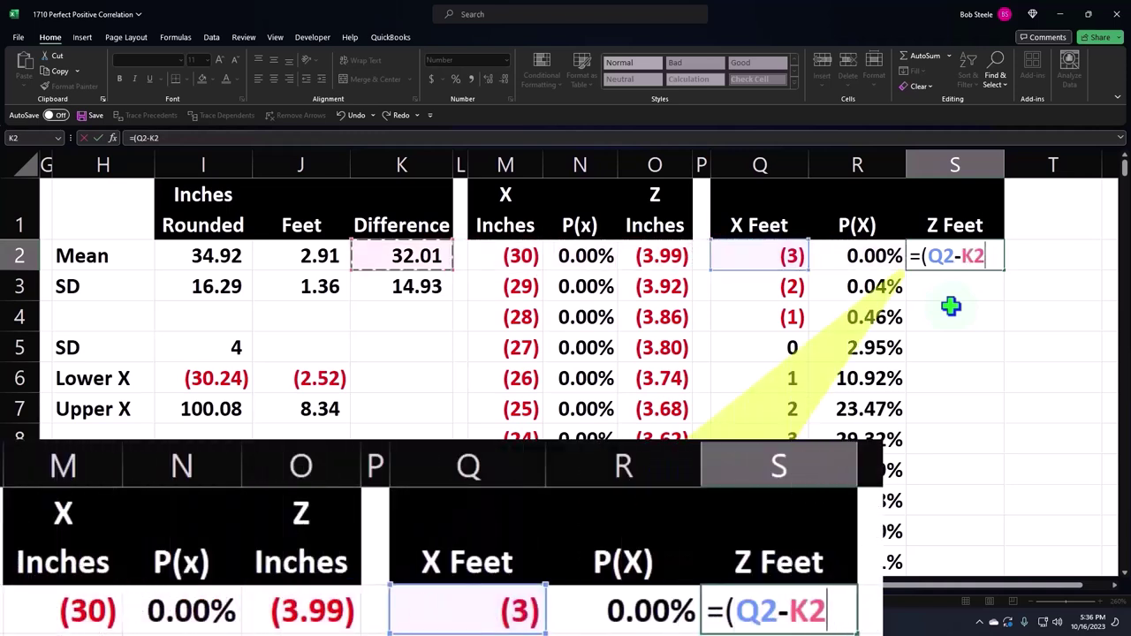
key(Left)
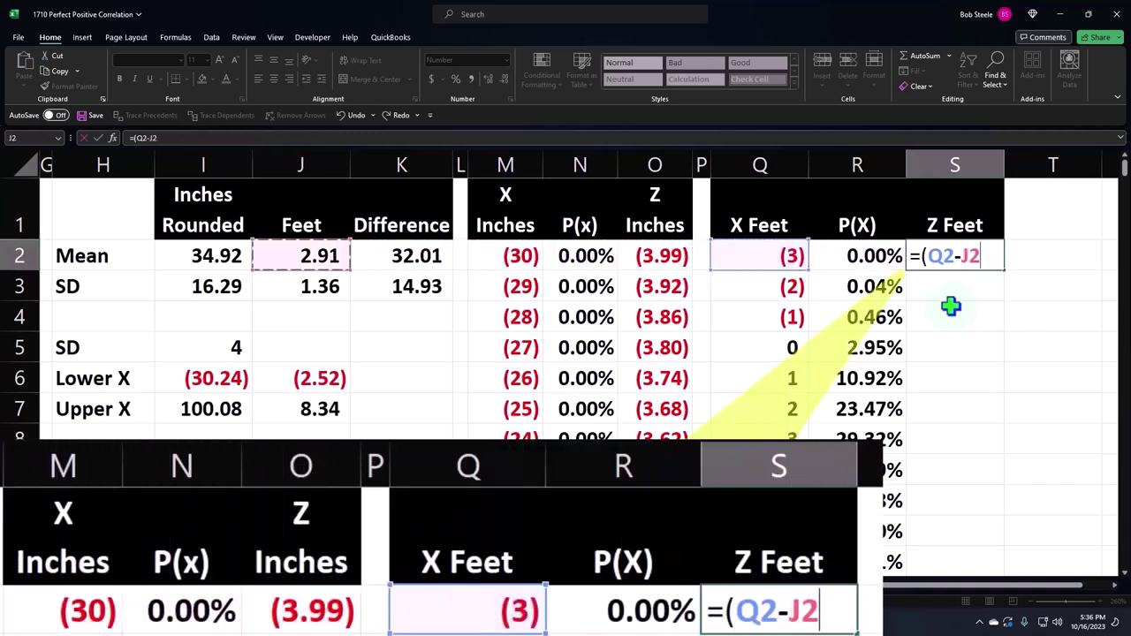
key(F4)
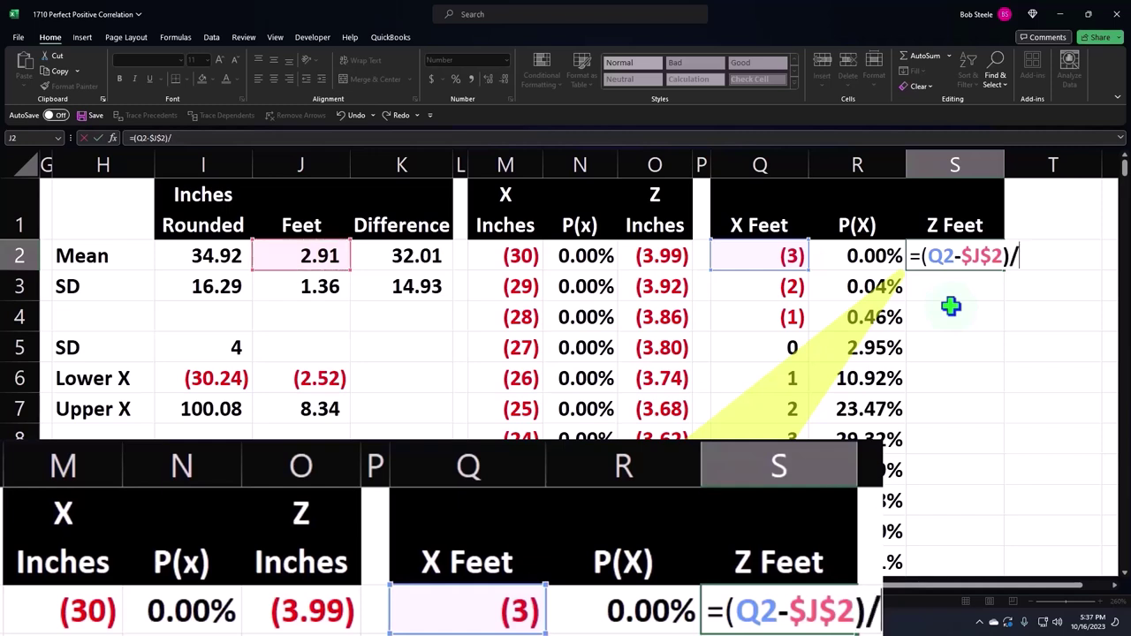
key(Left)
key(Left)
key(Left)
key(Left)
key(Left)
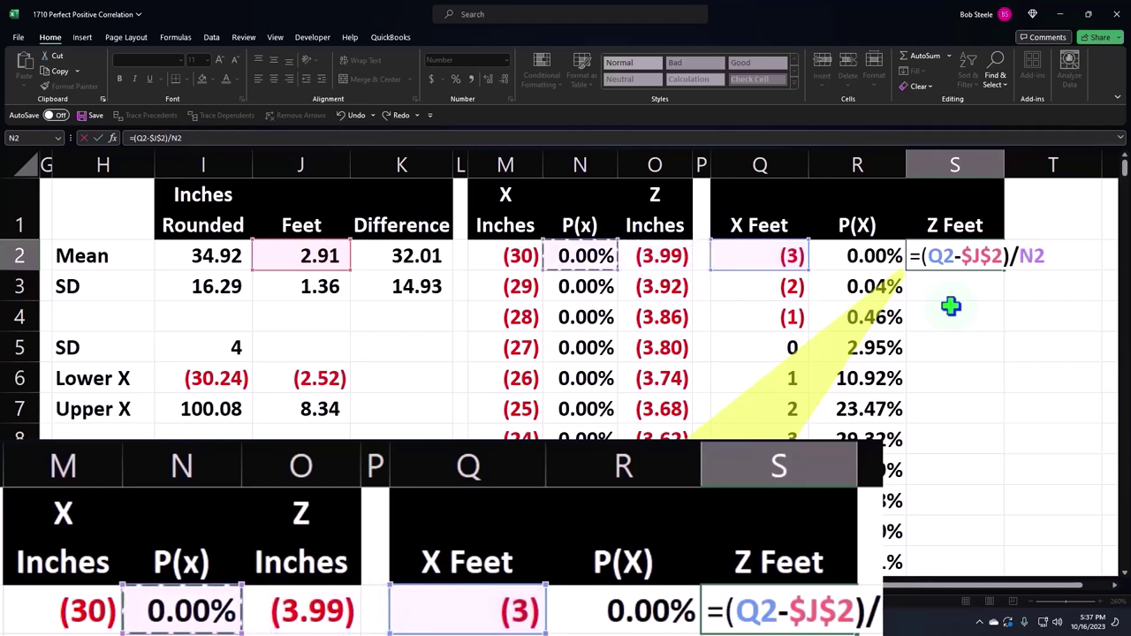
key(Left)
key(Left)
key(Left)
key(Left)
key(Down)
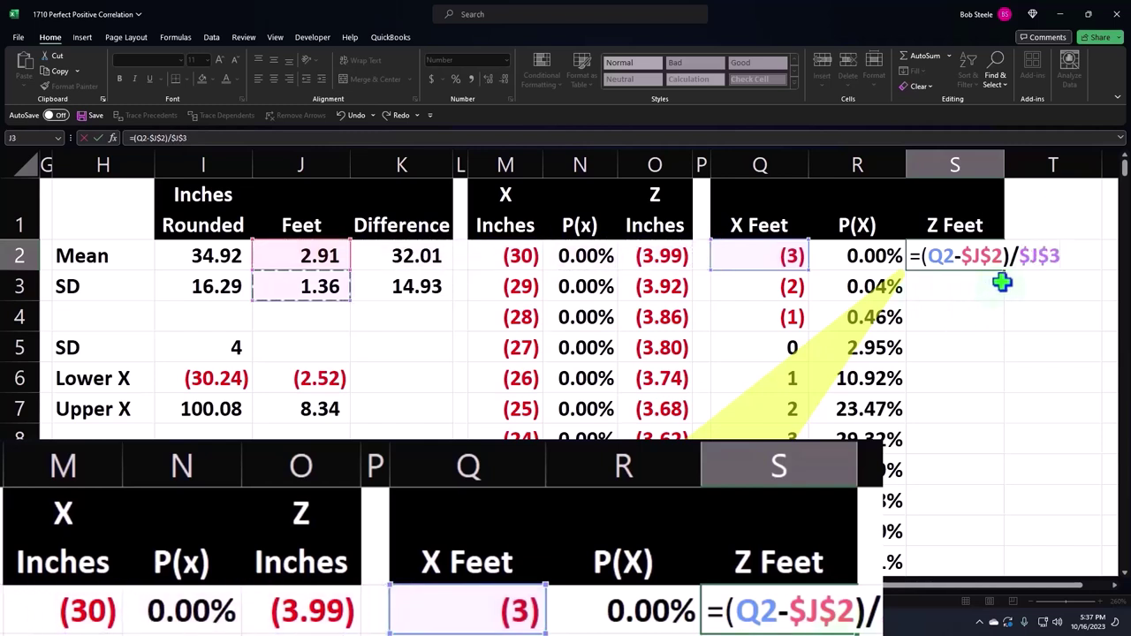
key(Return)
Show the first Z Feet result (4.35) to two decimals.
click(975, 263)
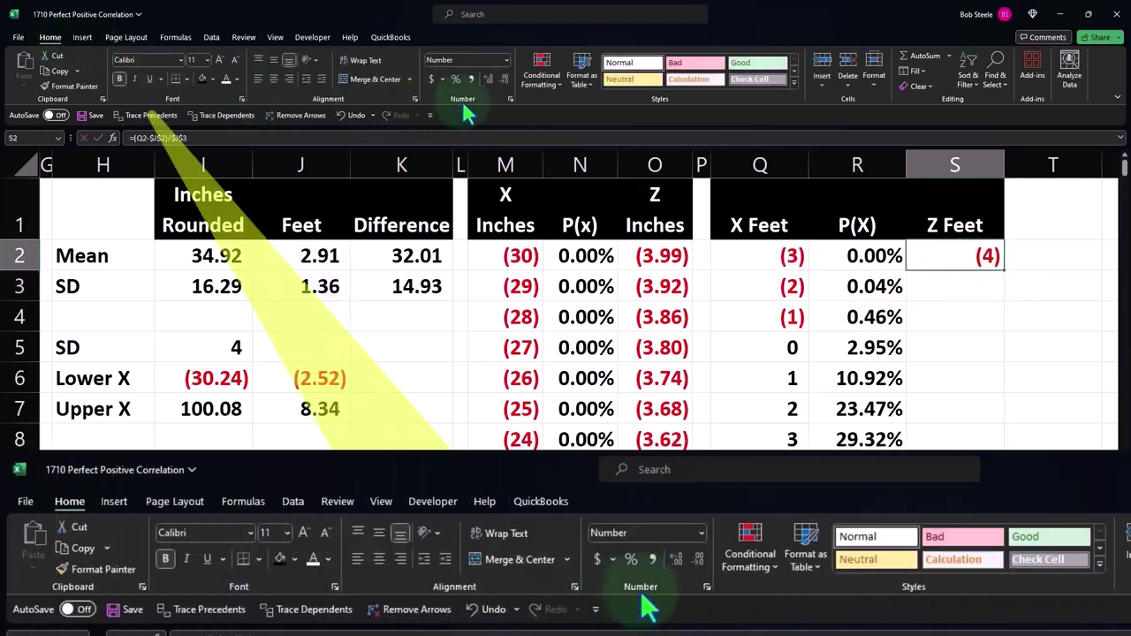
click(488, 80)
click(487, 80)
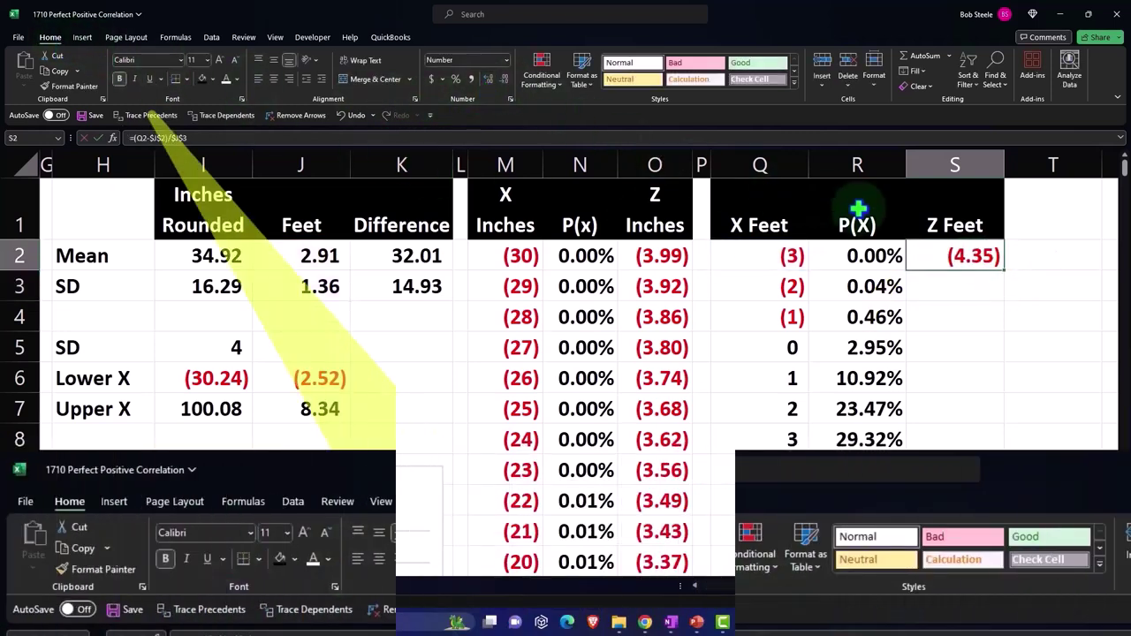
Fill the Z Feet formula down to row 13 and check results such as (3.62).
double_click(1006, 273)
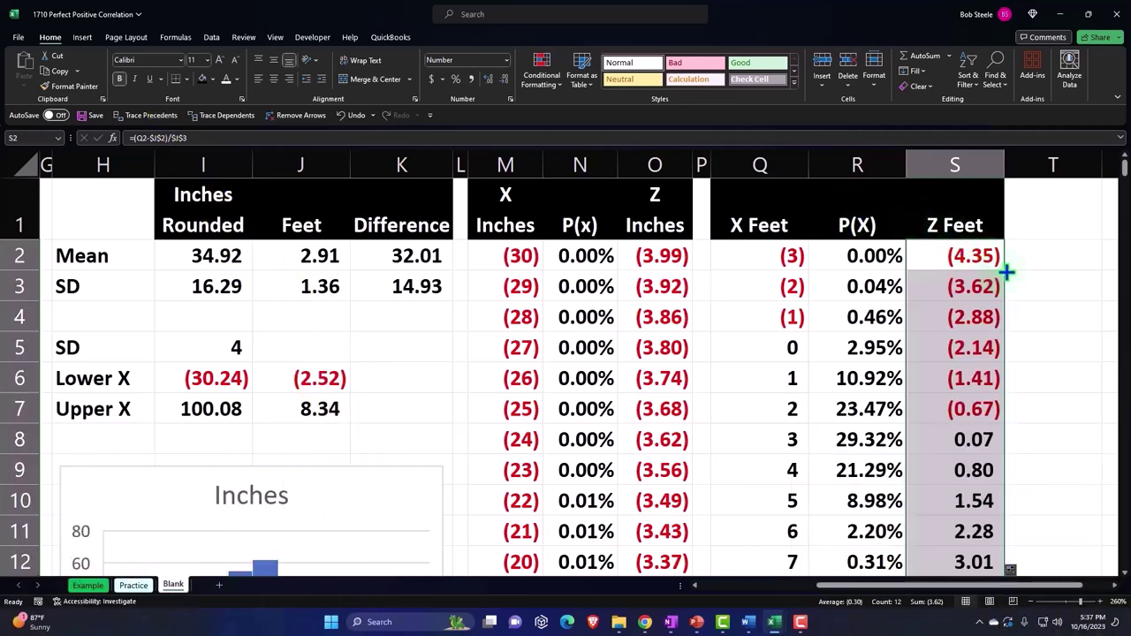
scroll(1008, 273, down, 1)
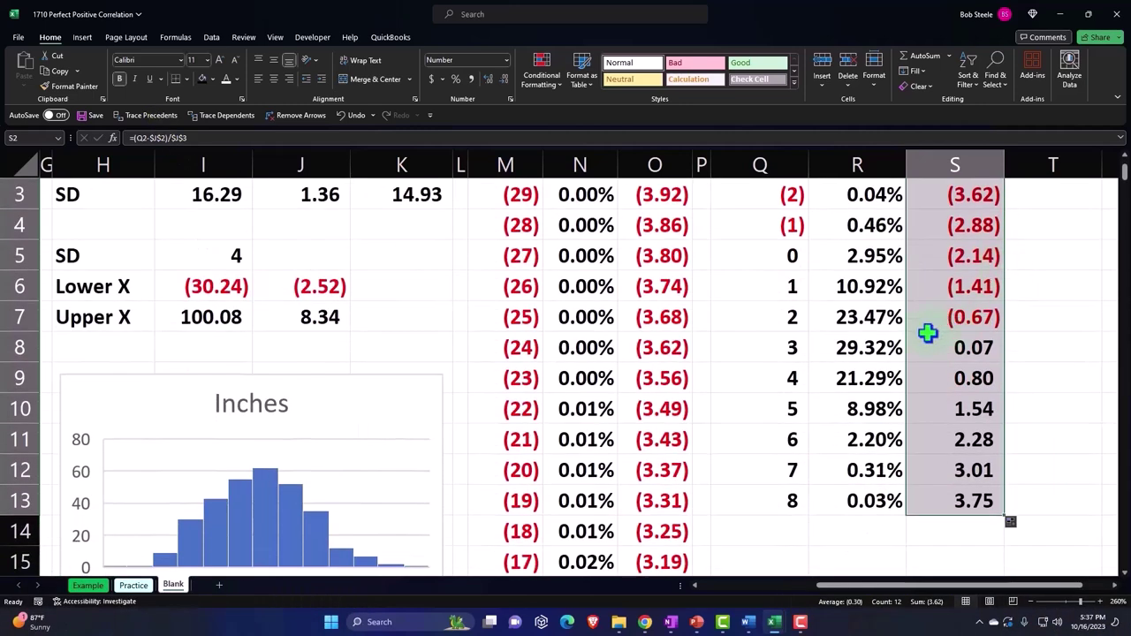
scroll(862, 376, up, 1)
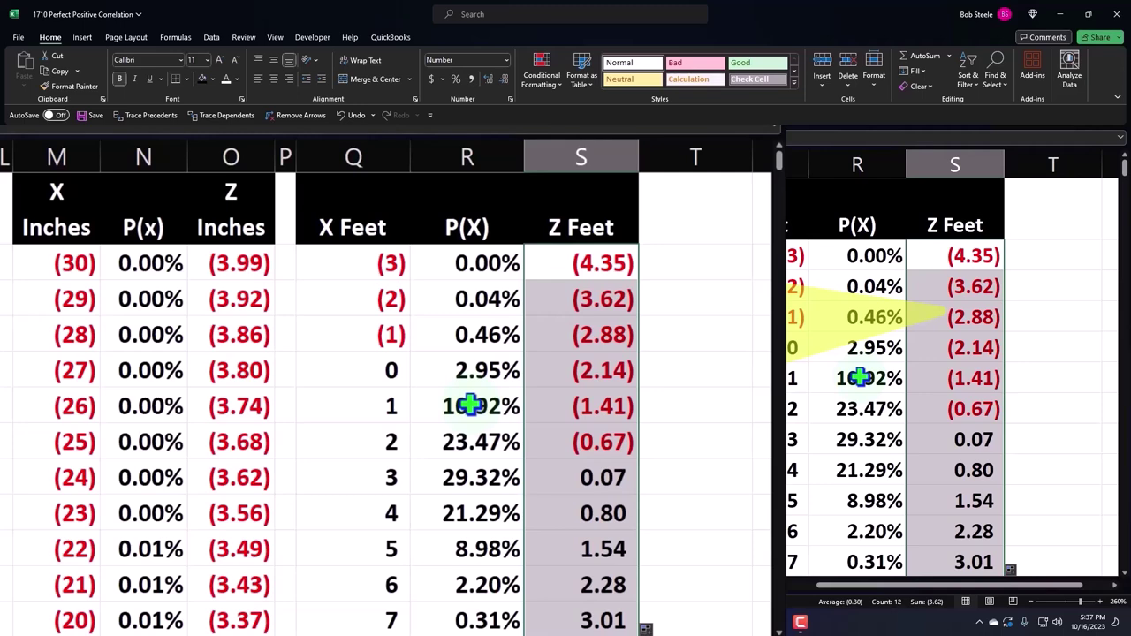
click(74, 294)
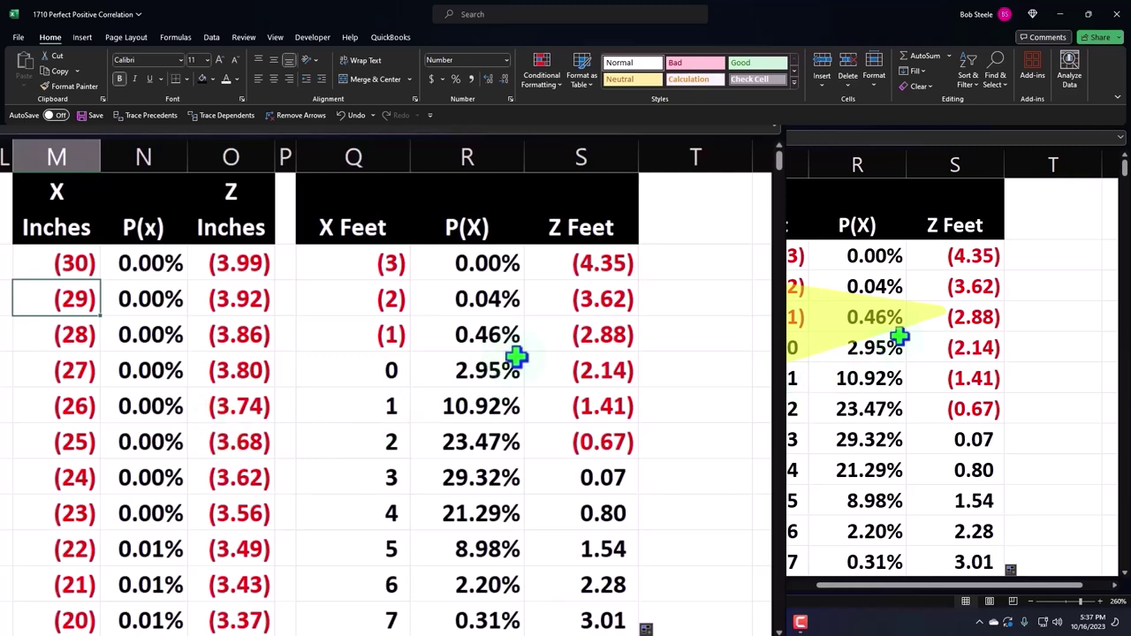
click(589, 262)
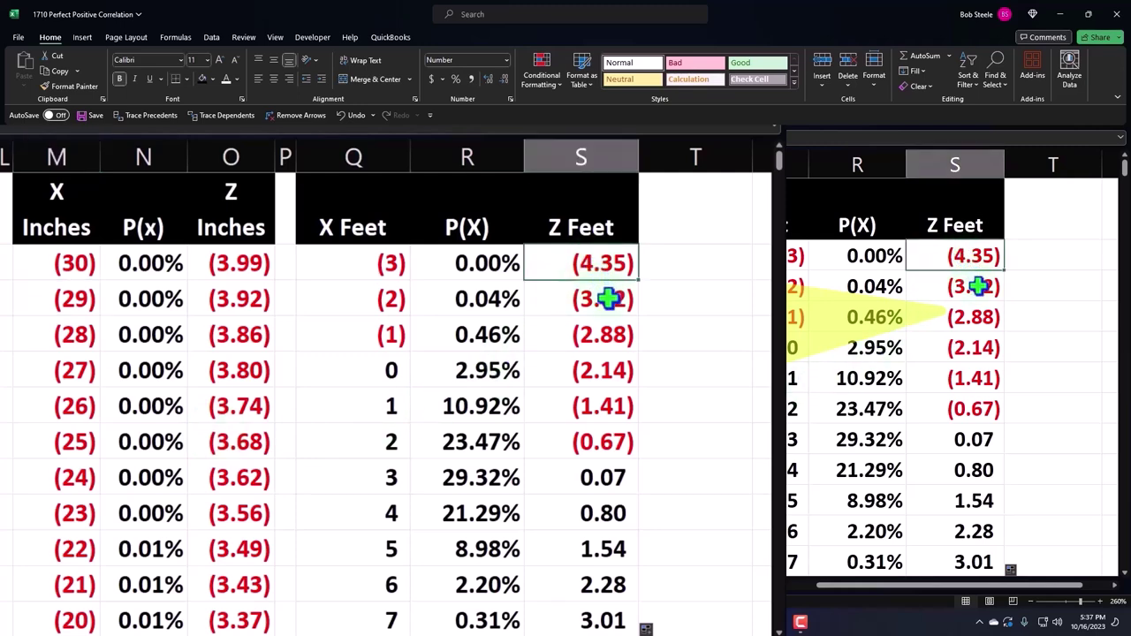
click(608, 300)
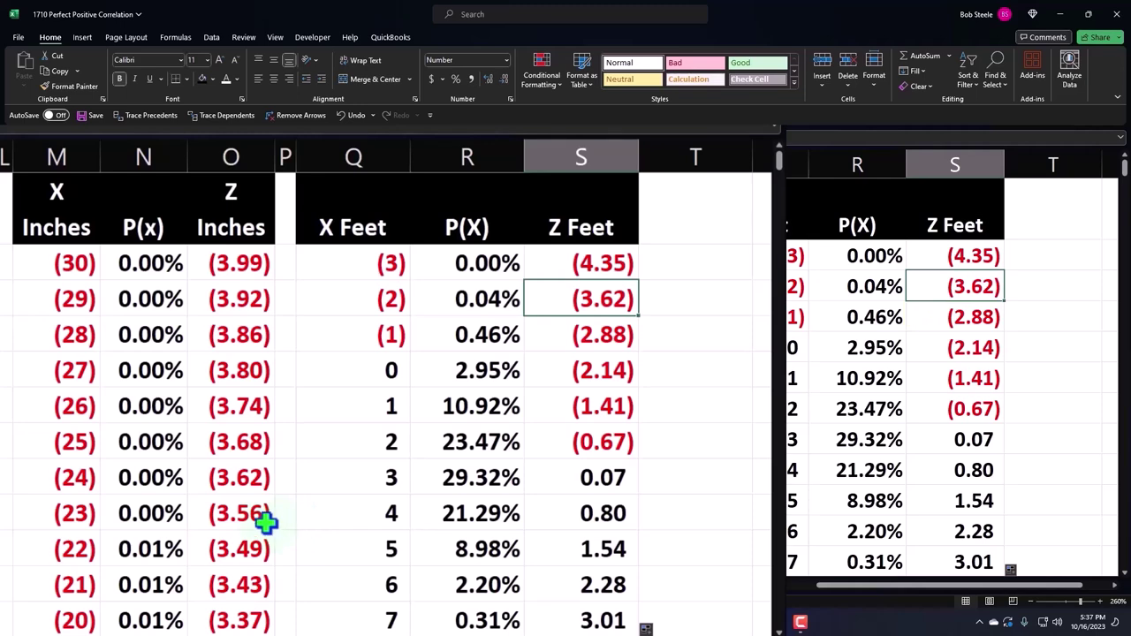
Fill feet row (2) and inches row (24), both with Z (3.62), yellow.
drag(787, 285, 916, 280)
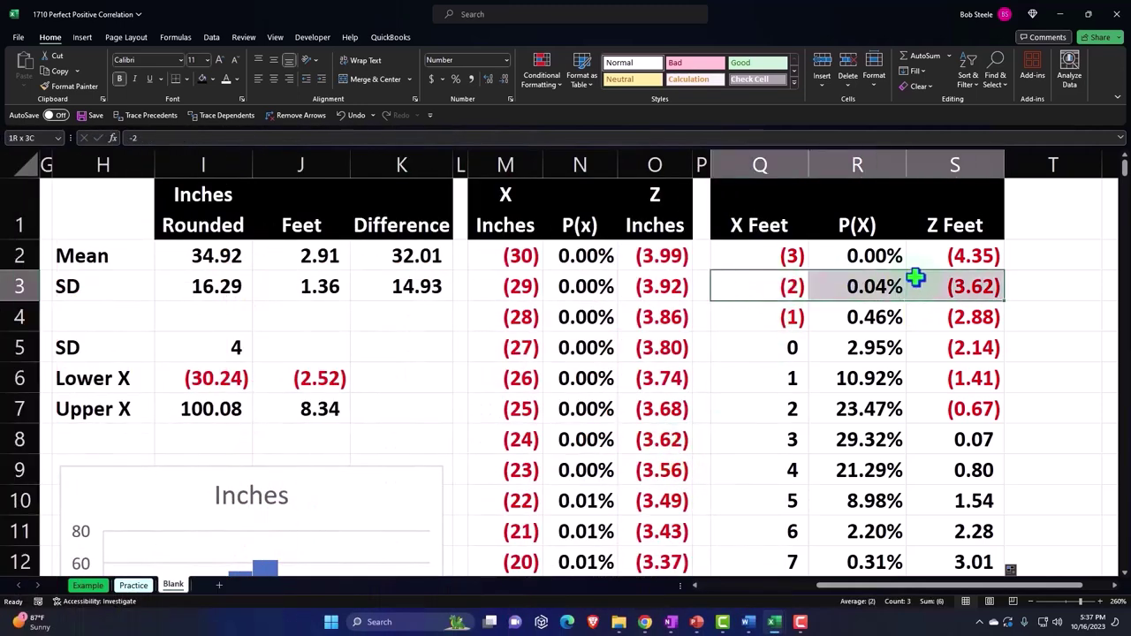
click(213, 80)
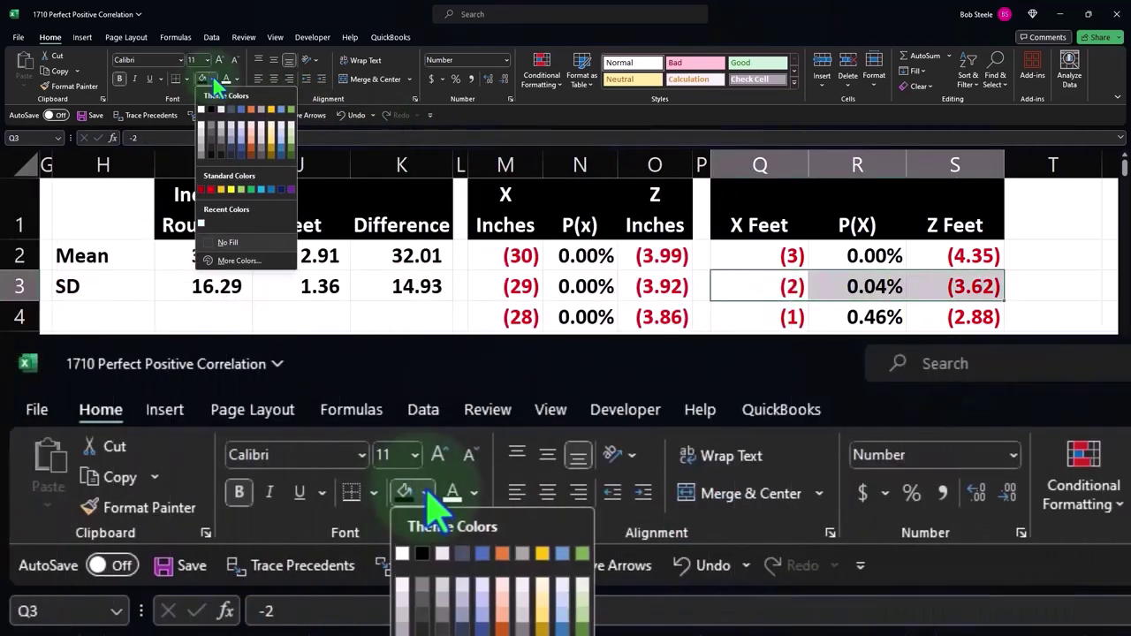
click(230, 189)
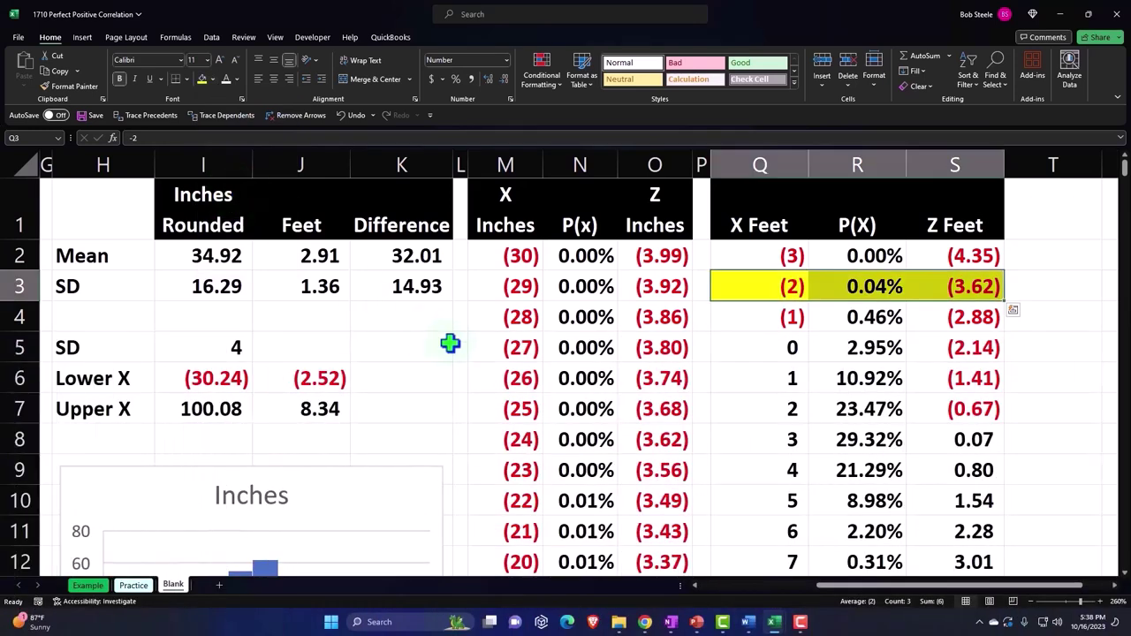
drag(542, 435, 658, 437)
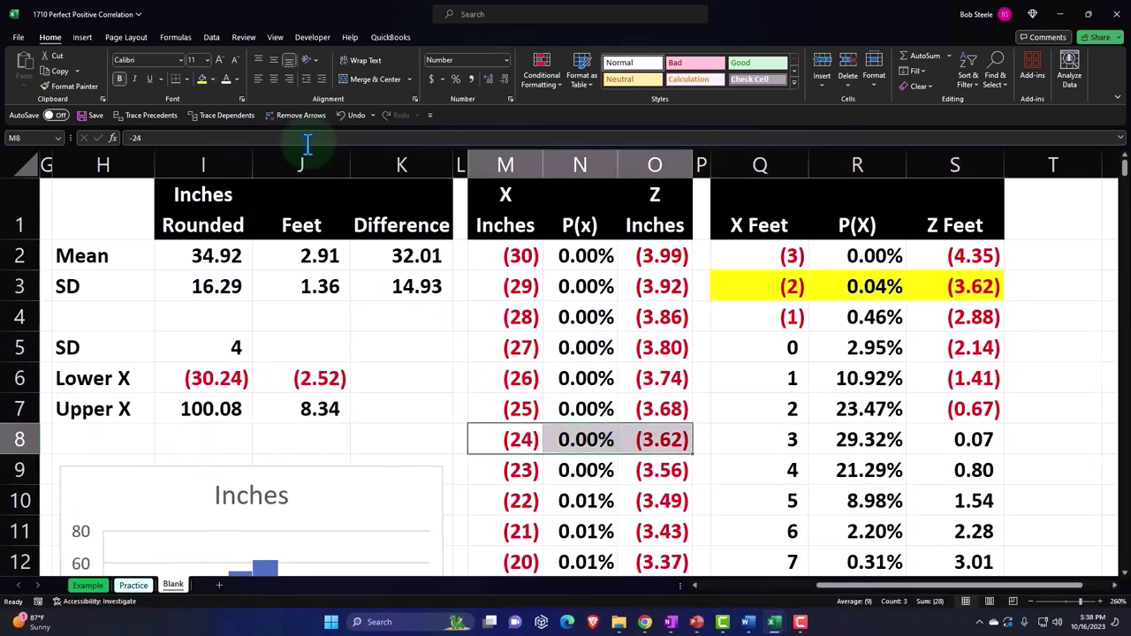
click(203, 79)
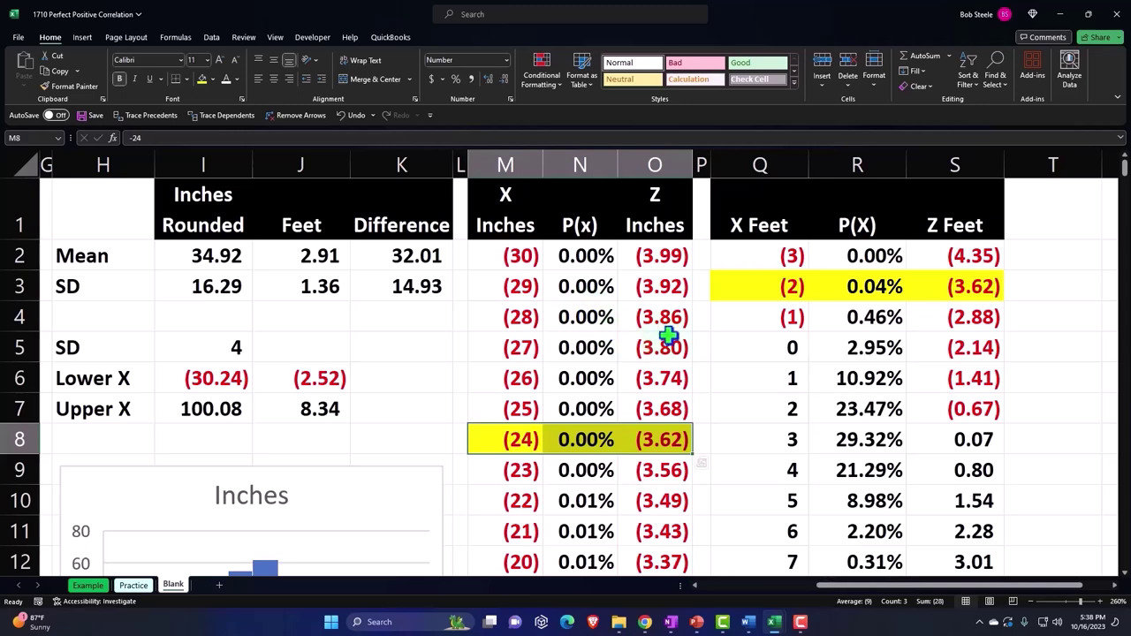
click(785, 317)
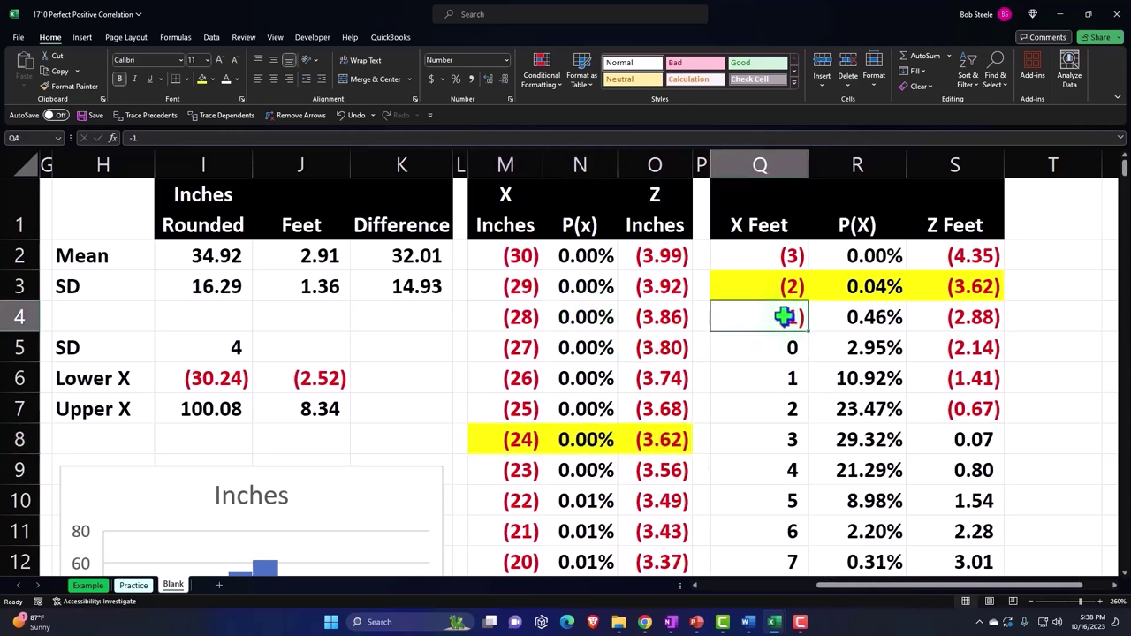
scroll(785, 318, down, 1)
scroll(785, 317, down, 1)
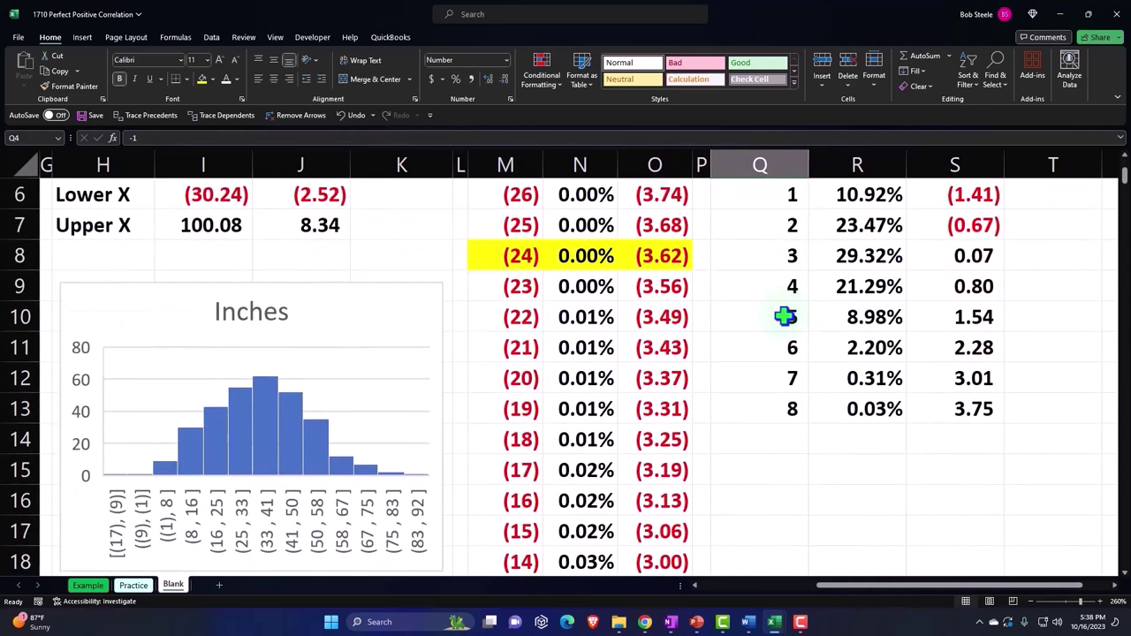
scroll(785, 318, down, 1)
Fill the inches row (12) green.
scroll(785, 317, down, 1)
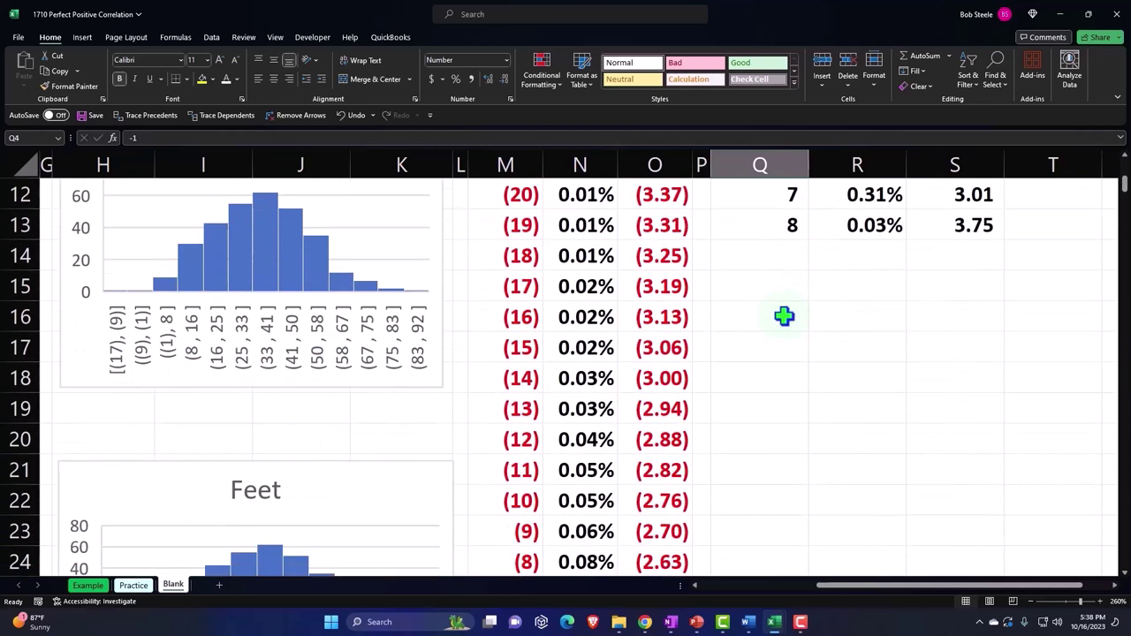
drag(515, 442, 637, 440)
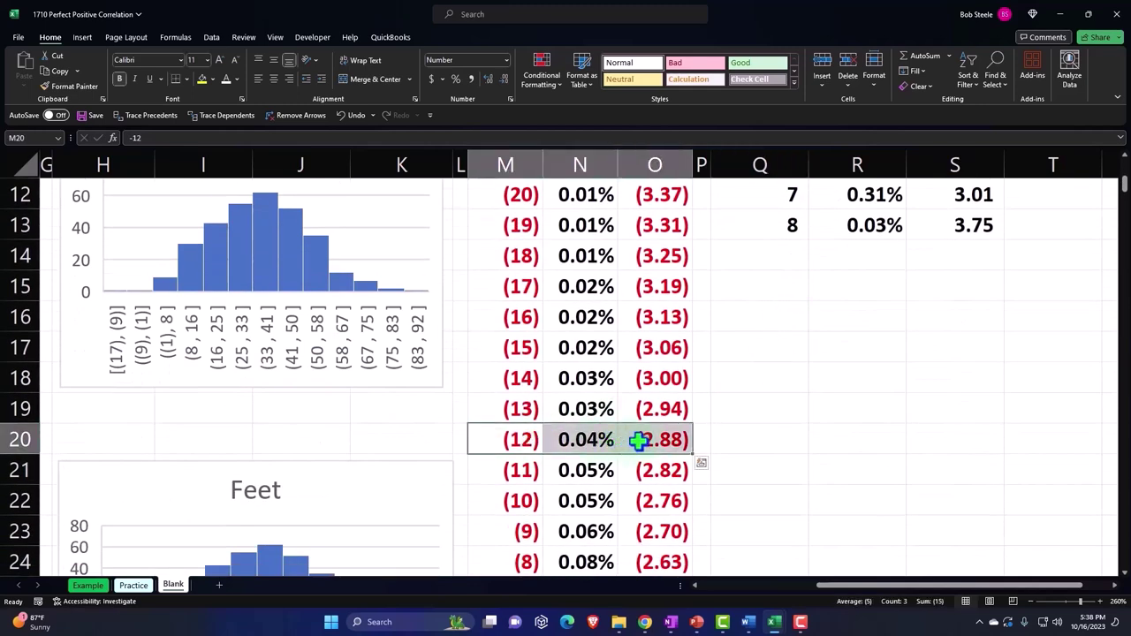
scroll(740, 437, up, 2)
scroll(740, 436, up, 1)
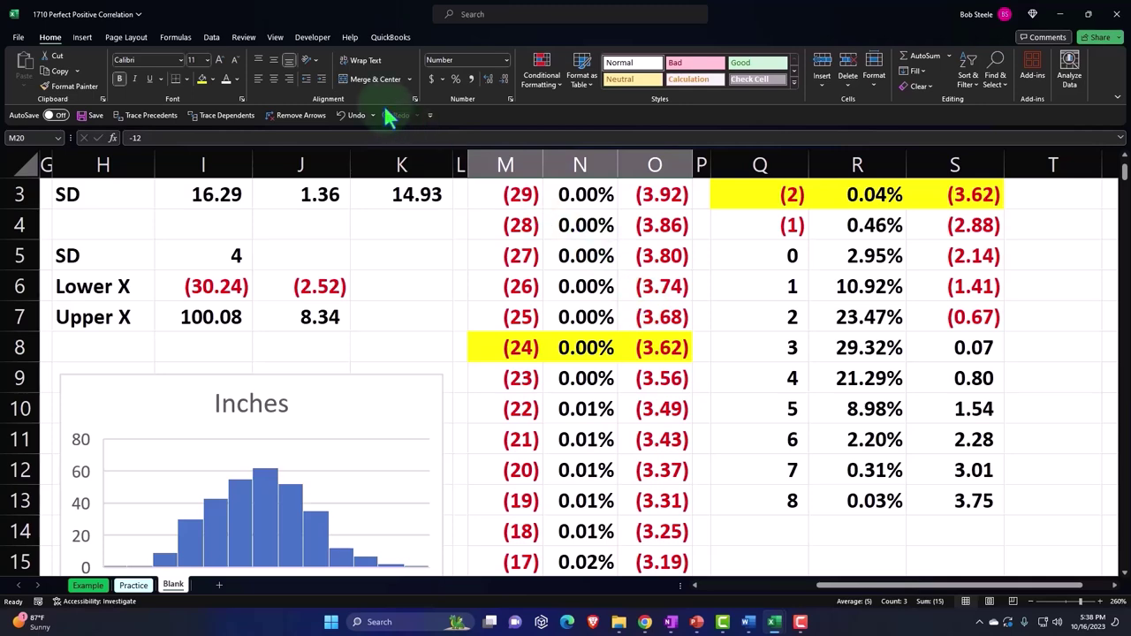
click(212, 80)
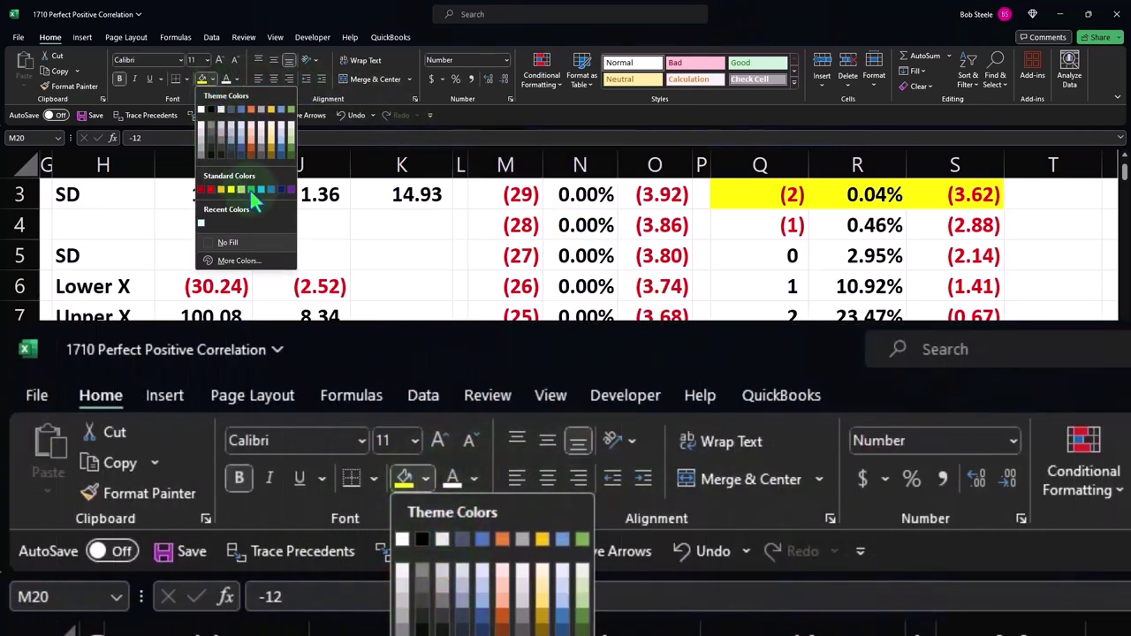
click(251, 192)
click(856, 398)
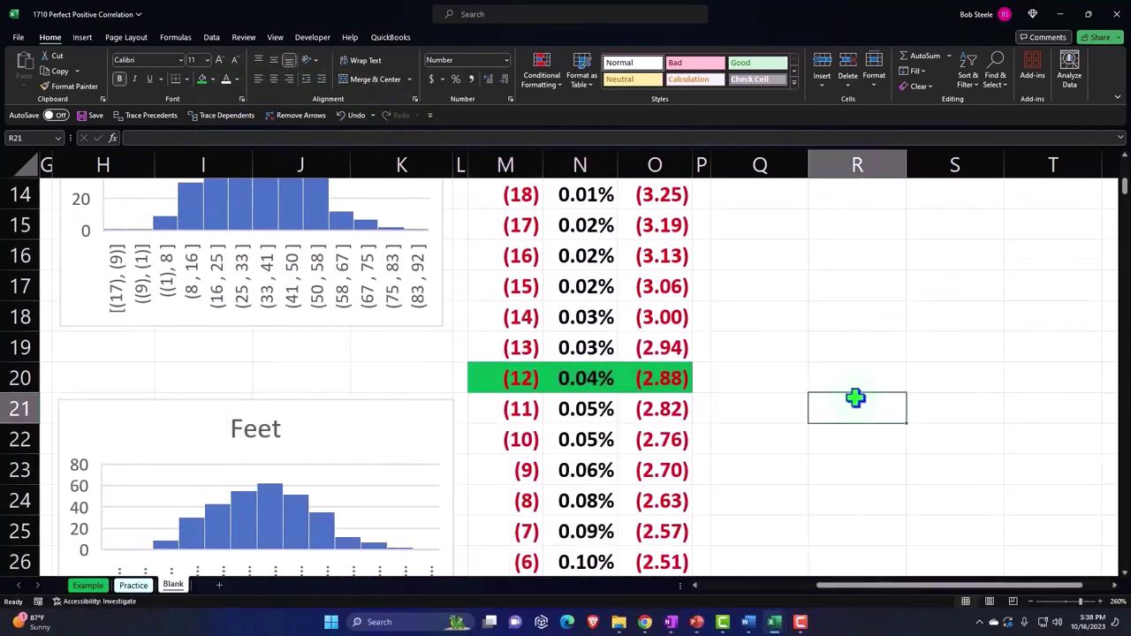
Repeat the green fill on the feet row (1) using F4.
scroll(856, 399, up, 4)
drag(787, 256, 927, 254)
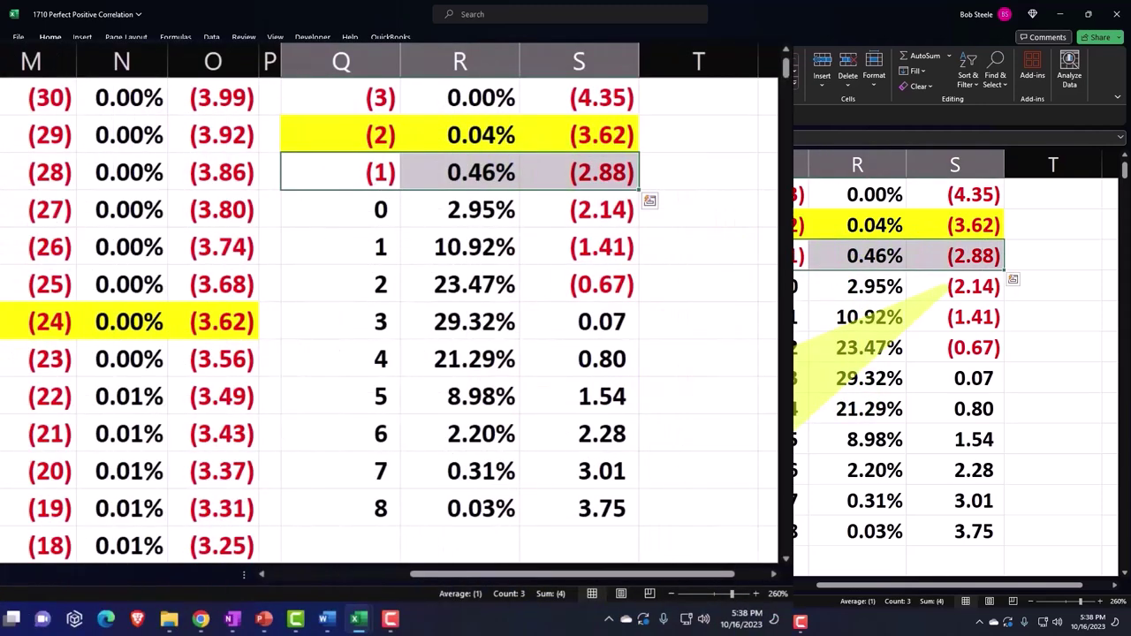
key(F4)
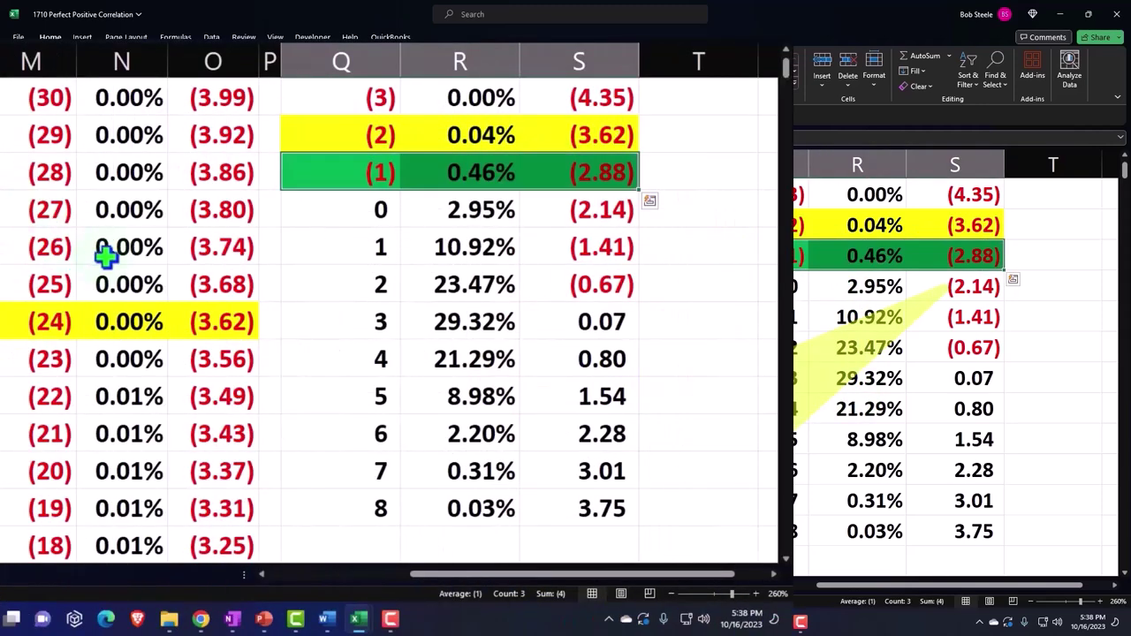
scroll(106, 253, down, 3)
scroll(106, 255, up, 4)
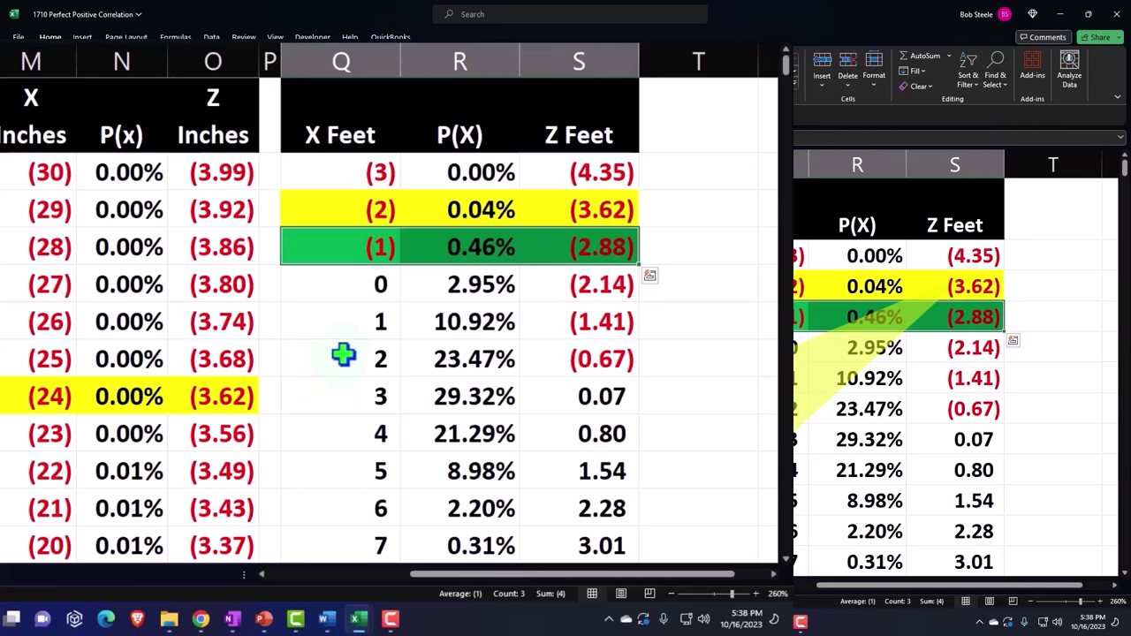
drag(341, 322, 561, 323)
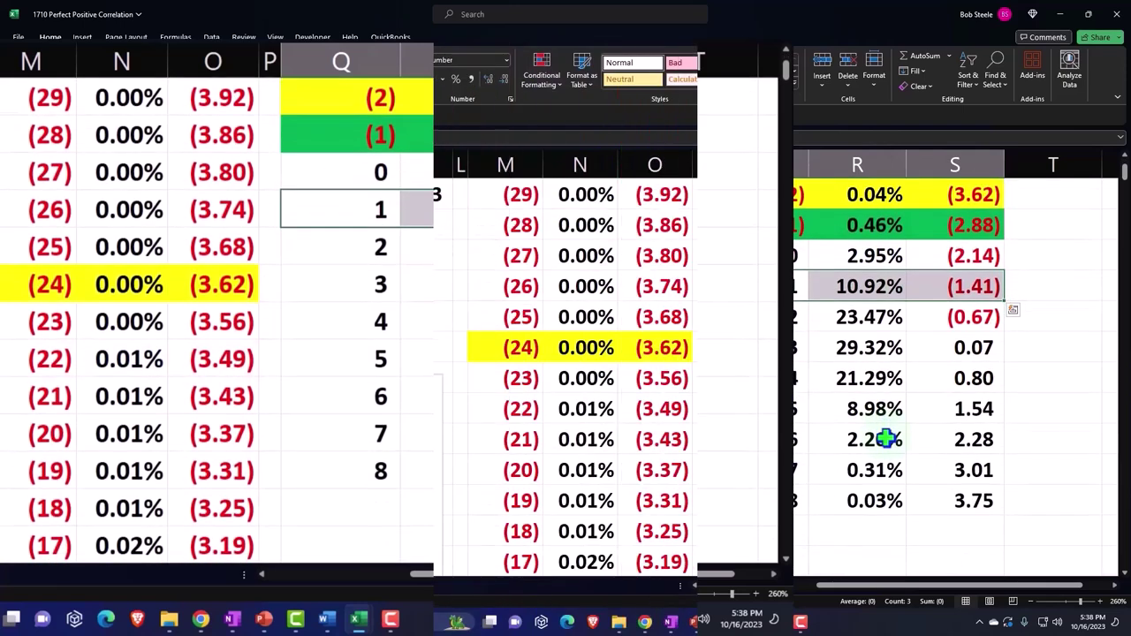
Fill the feet row for 1 light blue.
click(211, 79)
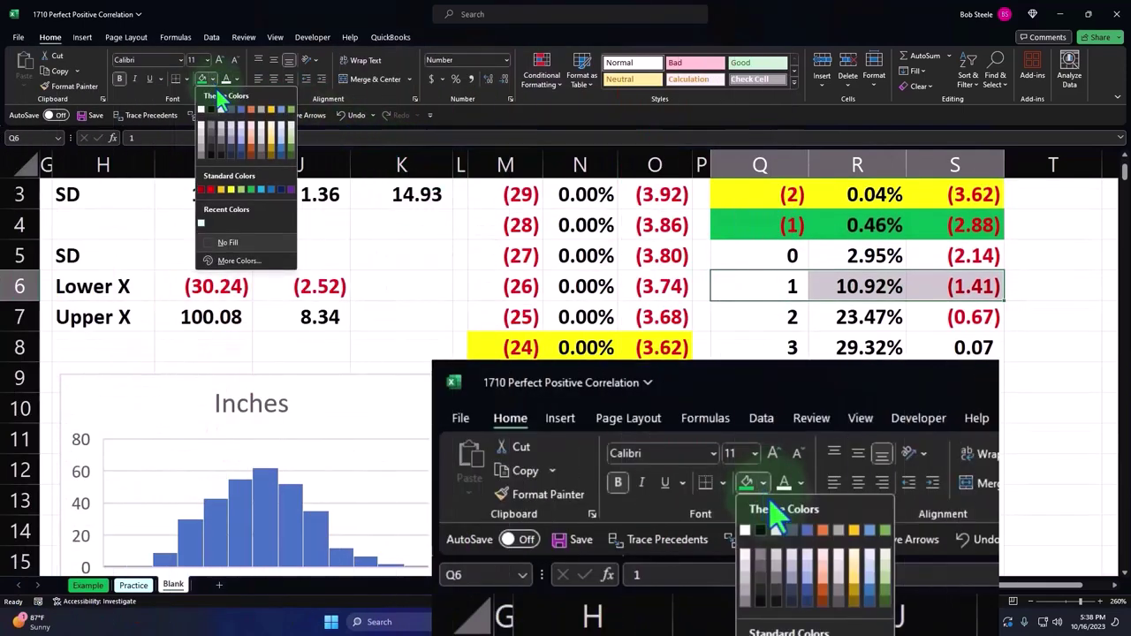
click(258, 188)
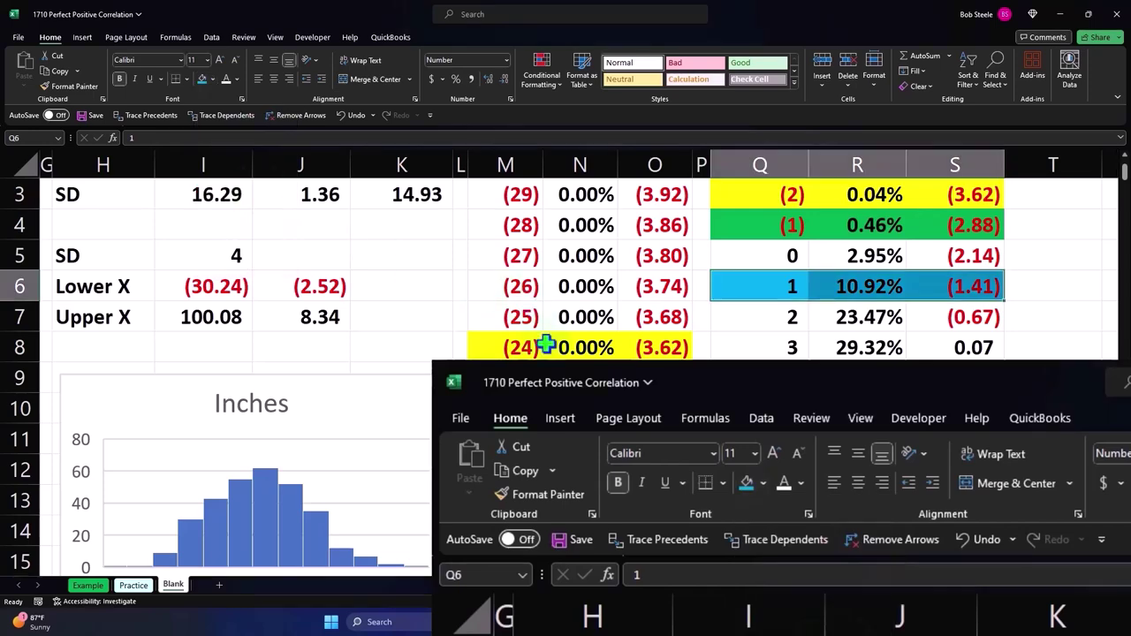
scroll(550, 345, down, 3)
scroll(550, 357, down, 1)
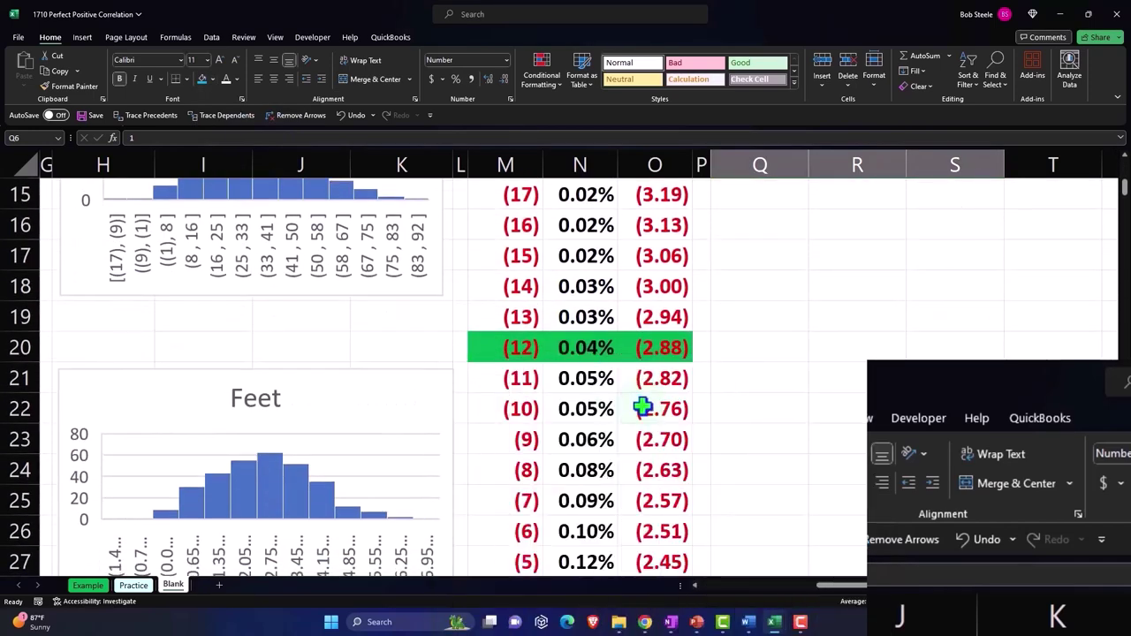
scroll(643, 407, down, 1)
scroll(643, 407, down, 3)
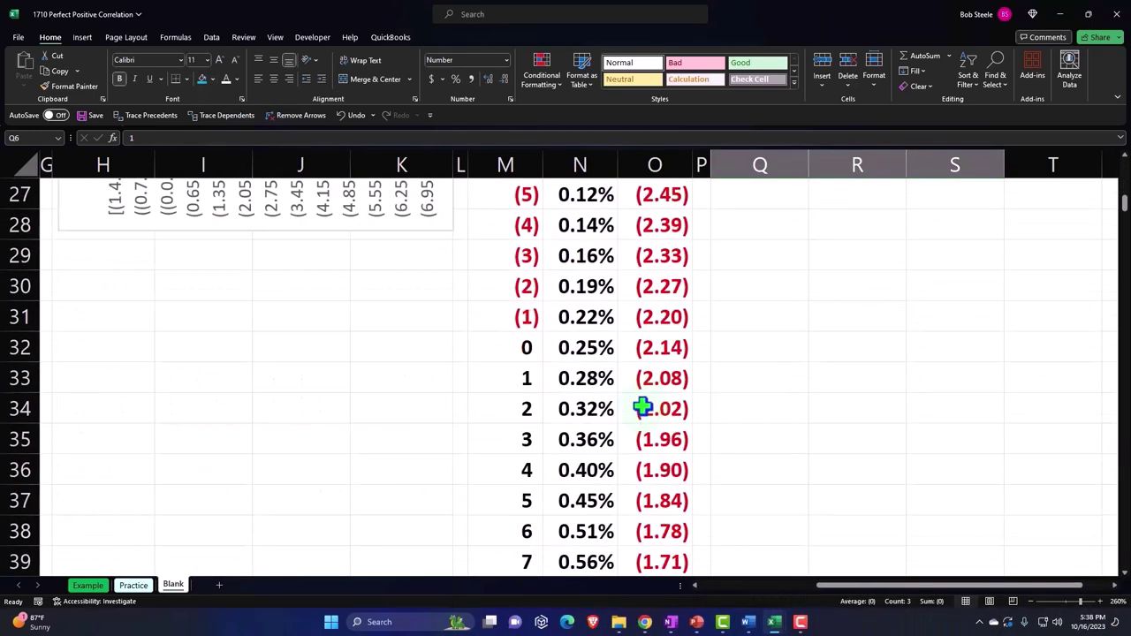
scroll(643, 407, down, 1)
scroll(643, 407, down, 1)
scroll(645, 408, down, 1)
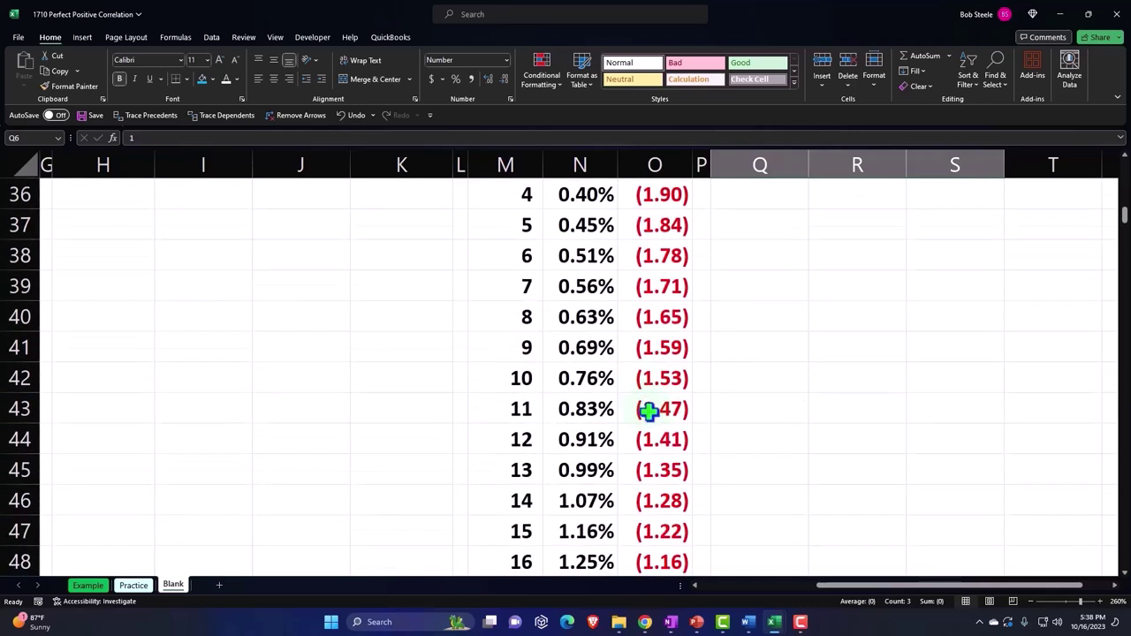
Give the inches row for 12, with Z (1.41), the same light blue fill.
drag(527, 449, 643, 439)
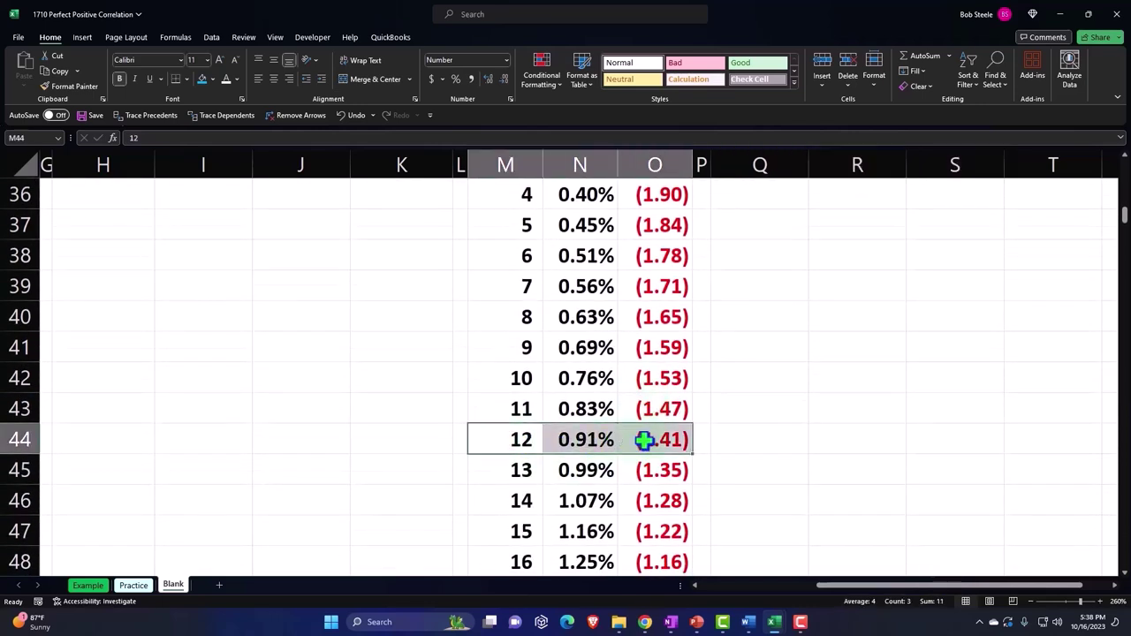
click(203, 80)
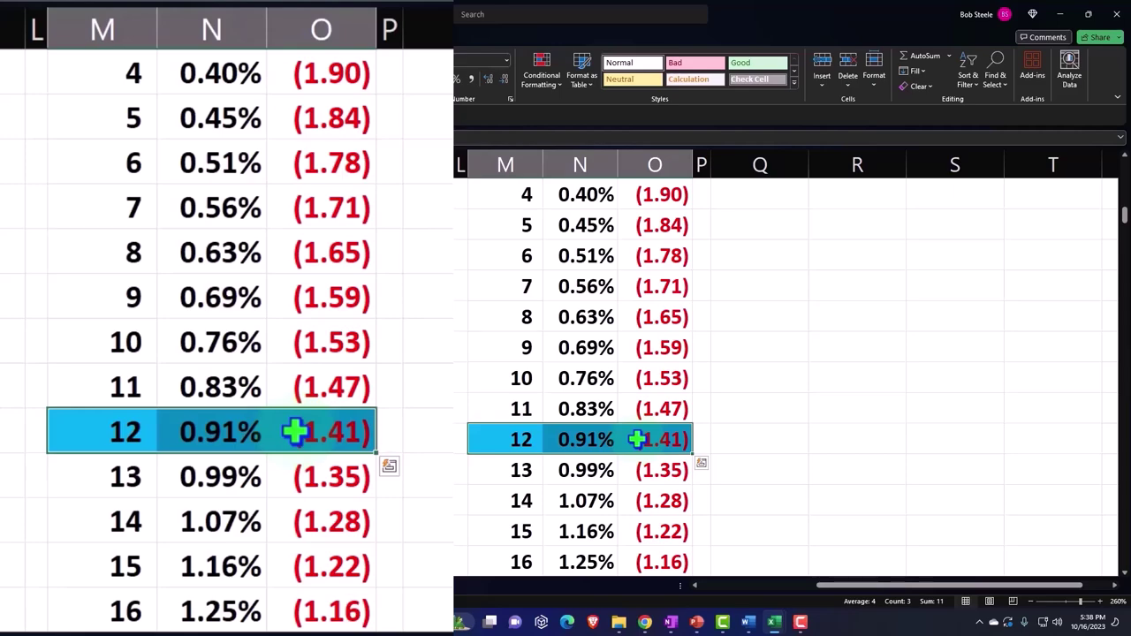
scroll(637, 439, down, 4)
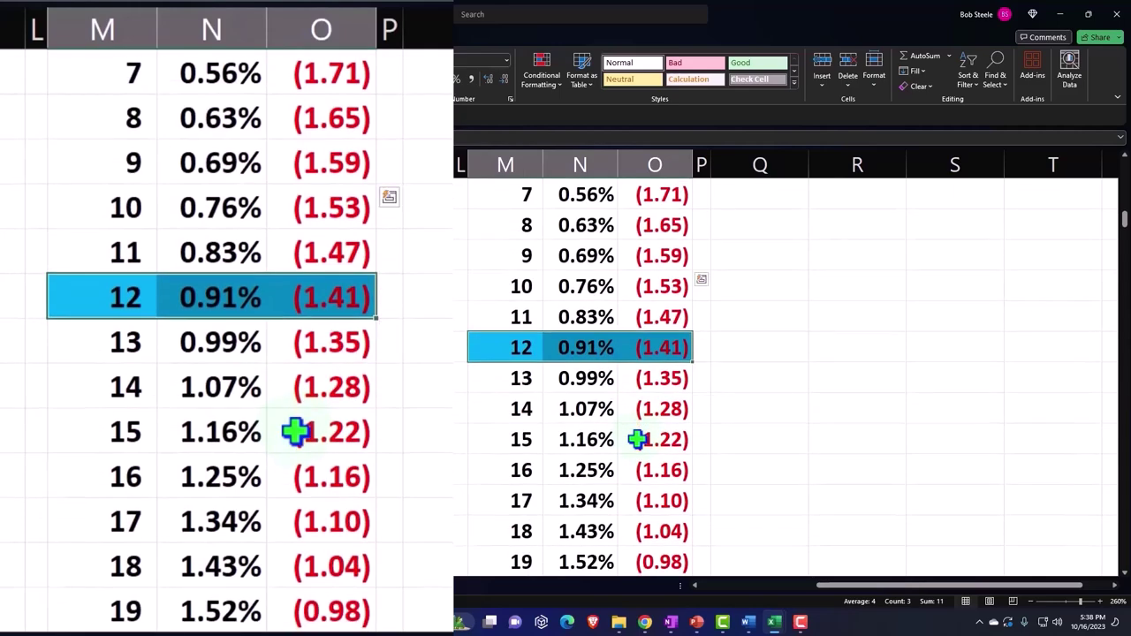
scroll(637, 439, down, 1)
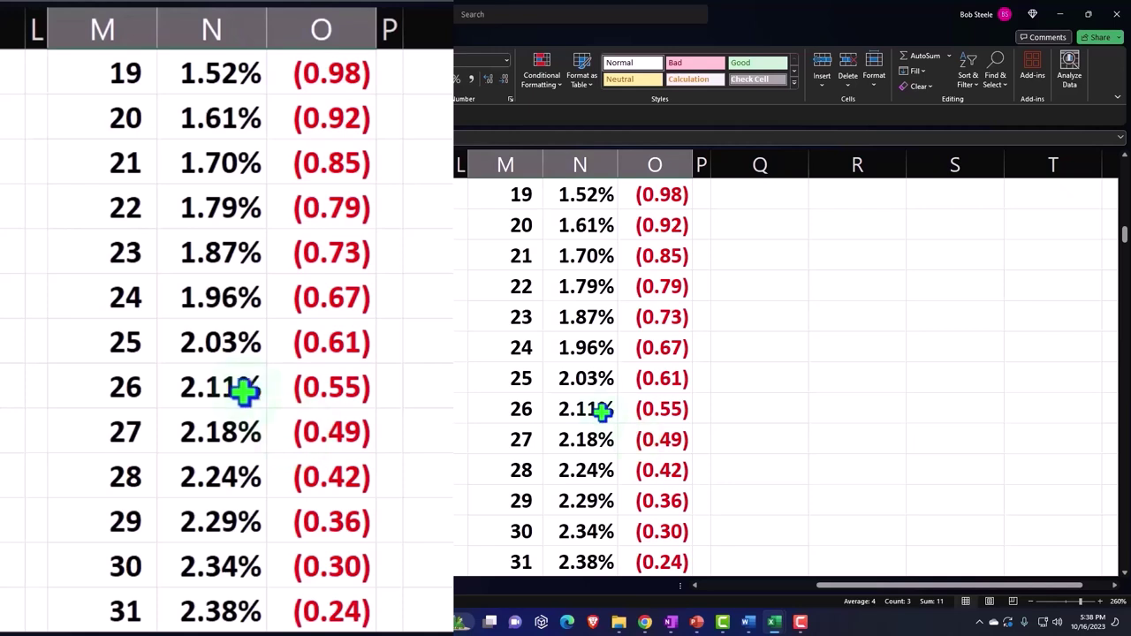
Fill the inches row for 24 (M56:O56) orange-gold.
drag(507, 348, 652, 347)
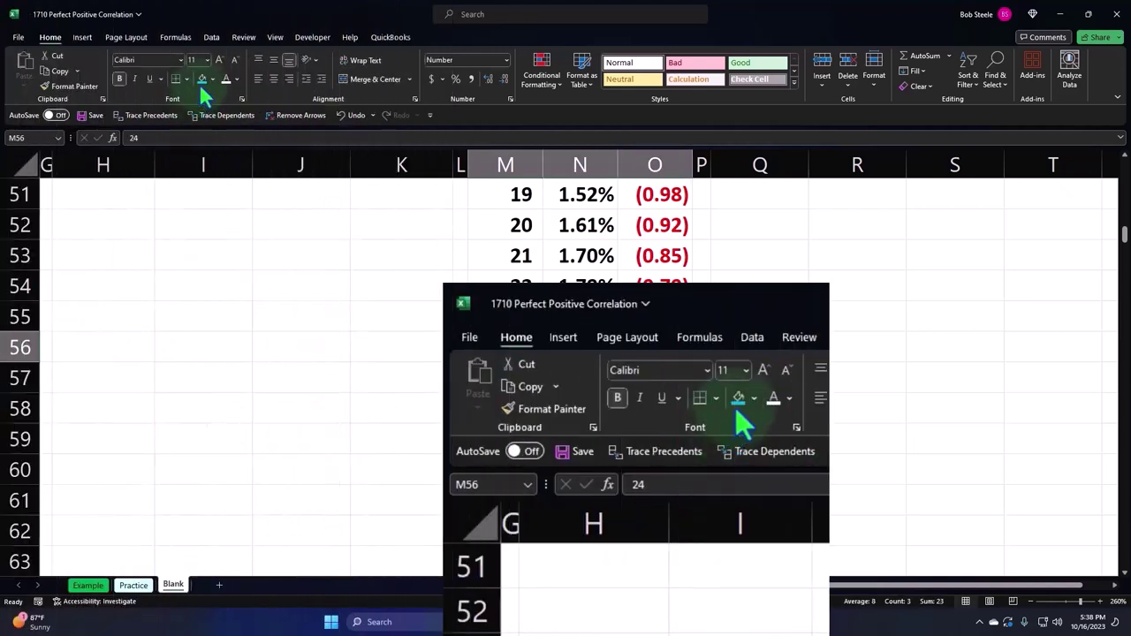
click(211, 79)
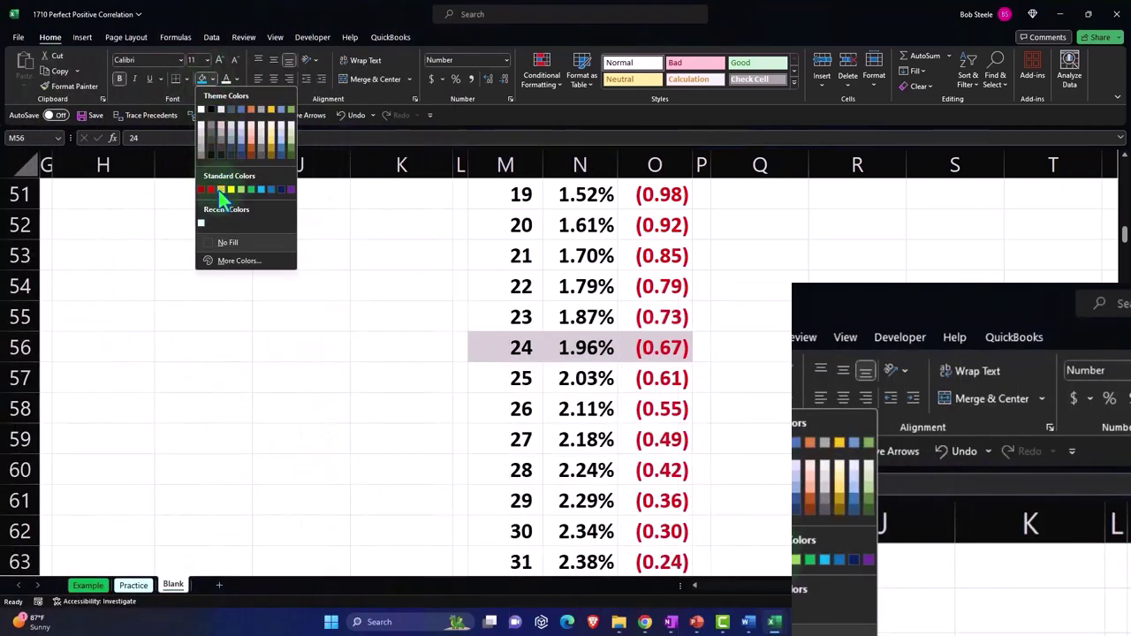
click(221, 190)
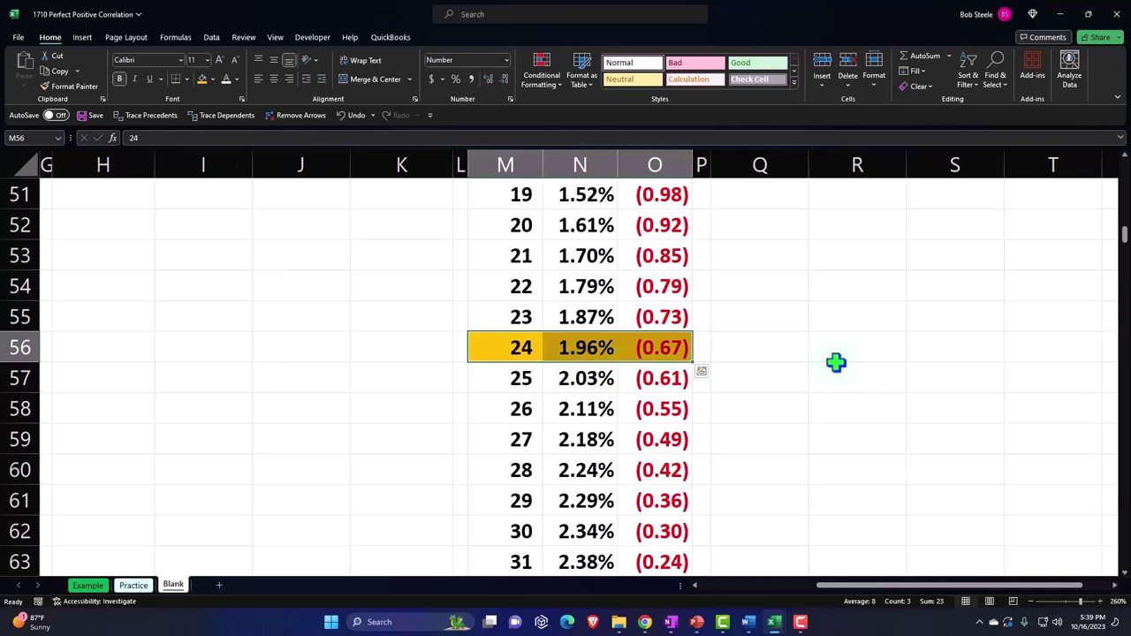
Apply the same orange-gold fill to the feet row for 2 (Q7:S7).
scroll(836, 363, up, 6)
scroll(861, 363, up, 11)
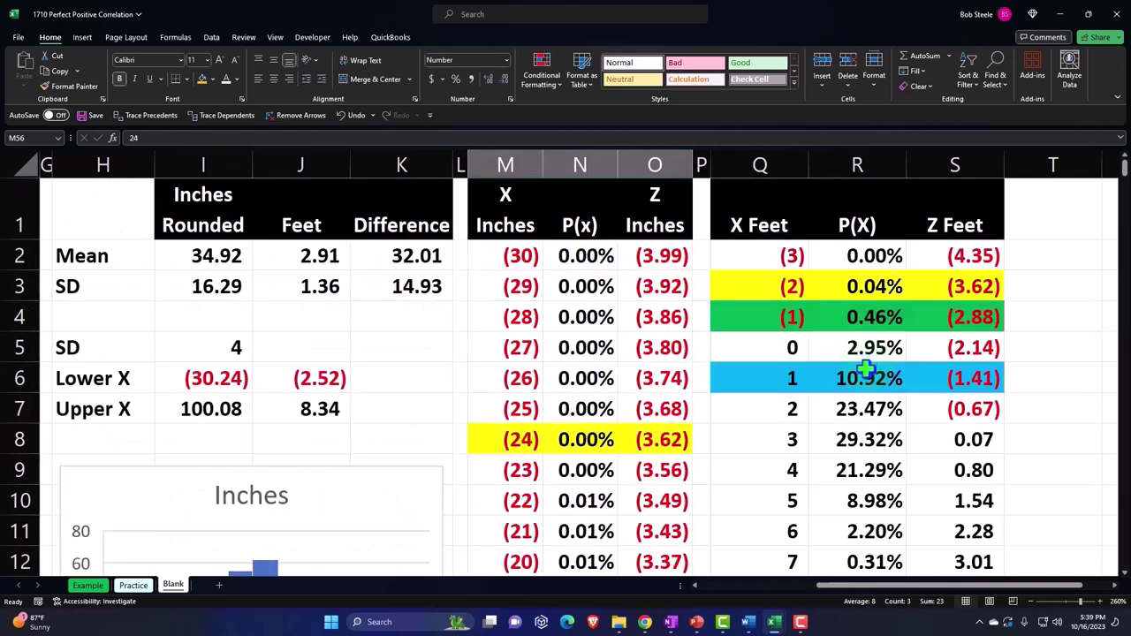
drag(767, 408, 959, 408)
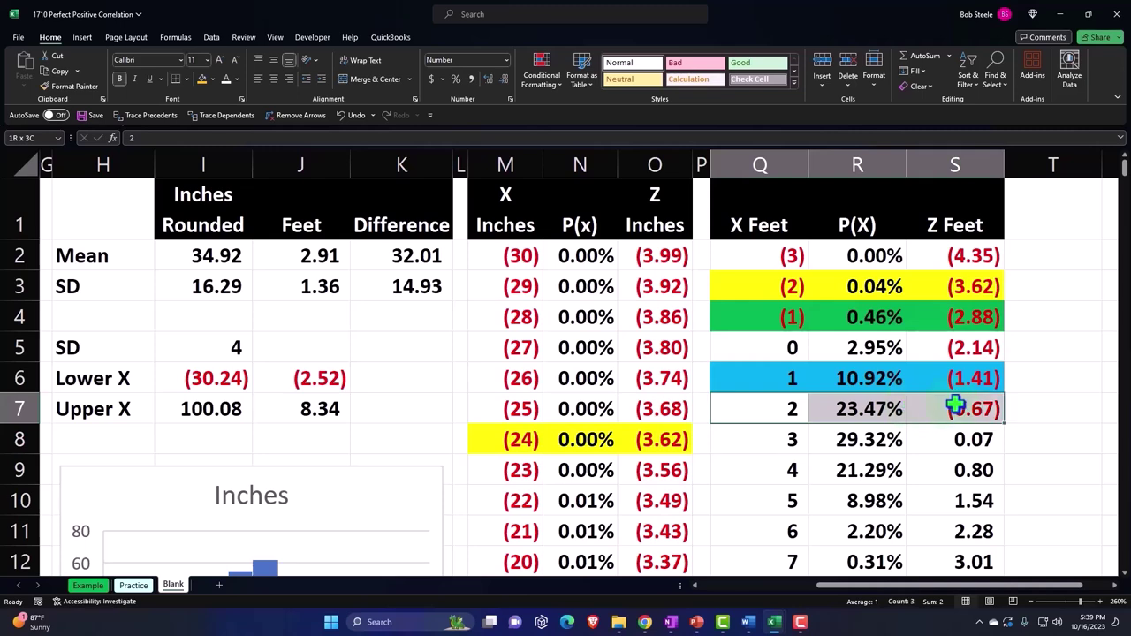
click(202, 80)
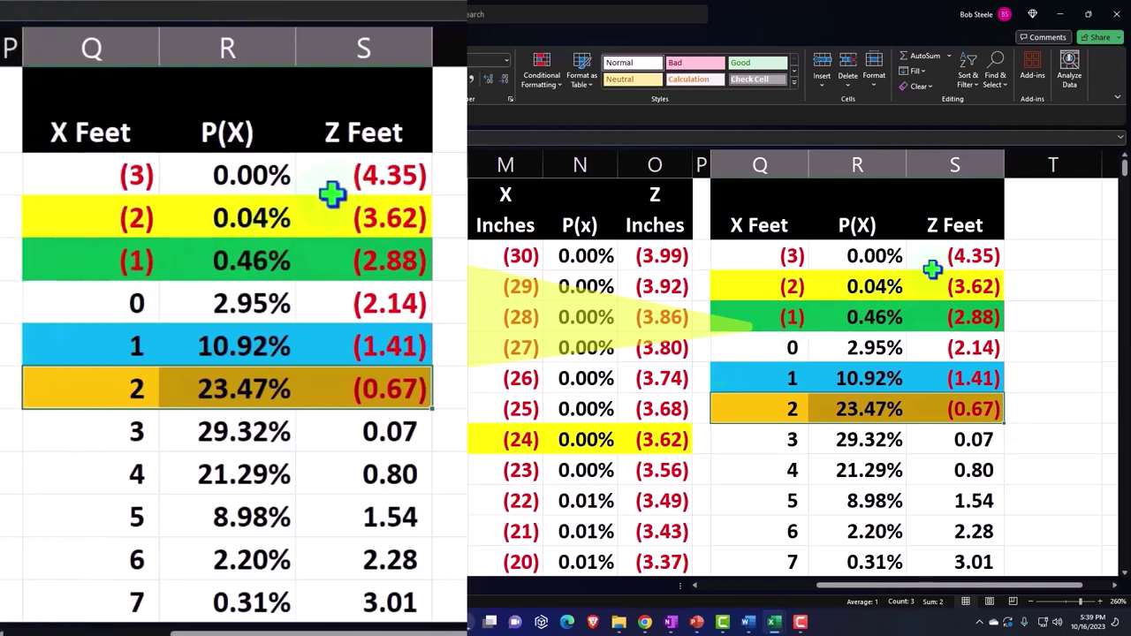
click(921, 274)
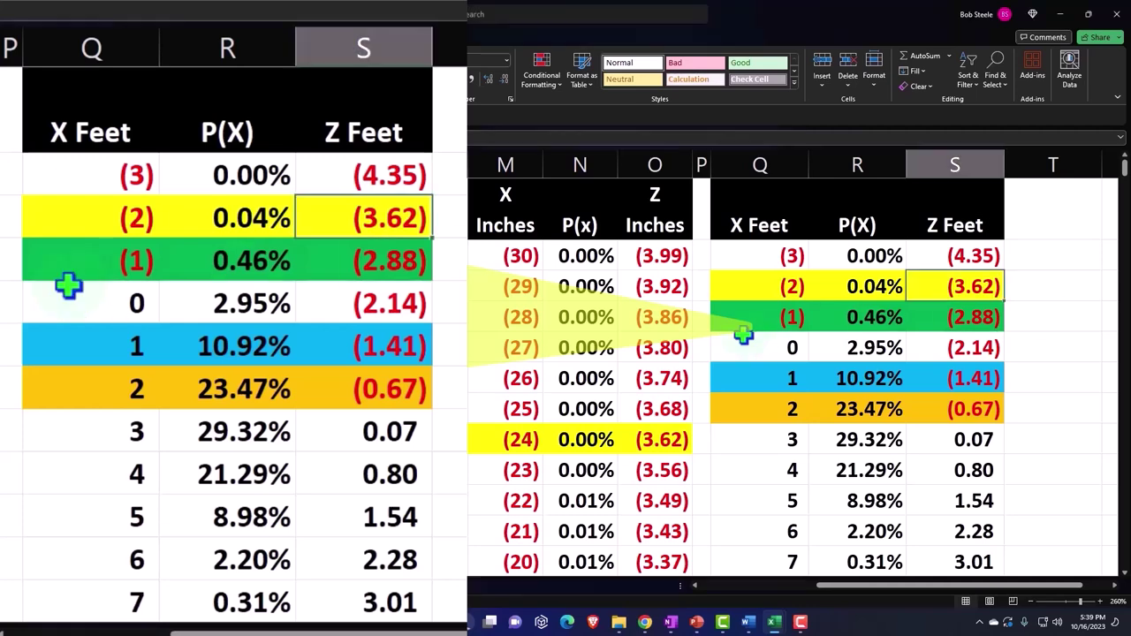
Paste the r = Σ(z_x·z_y)/(n−1) formula image and move it into column T.
key(ctrl+v)
drag(855, 587, 864, 587)
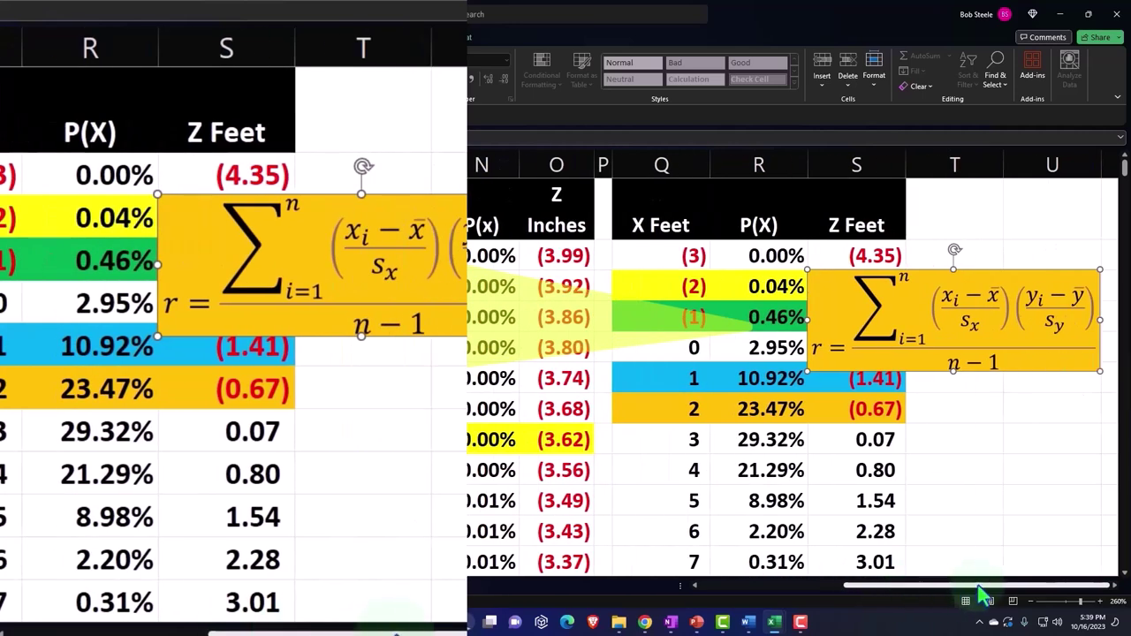
drag(838, 379, 954, 368)
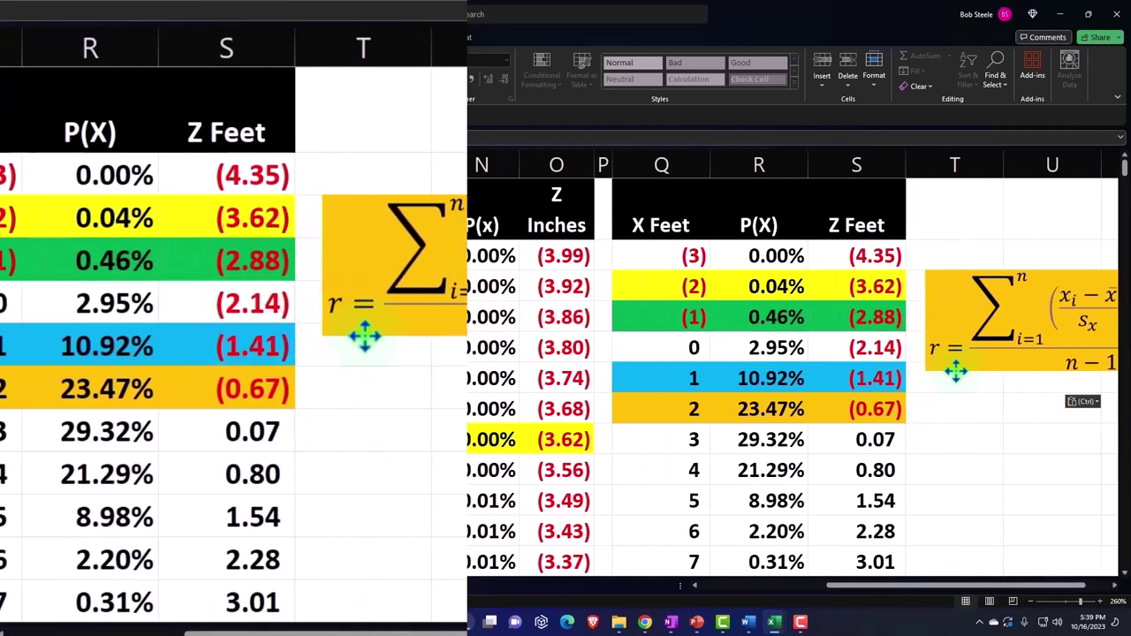
click(1114, 585)
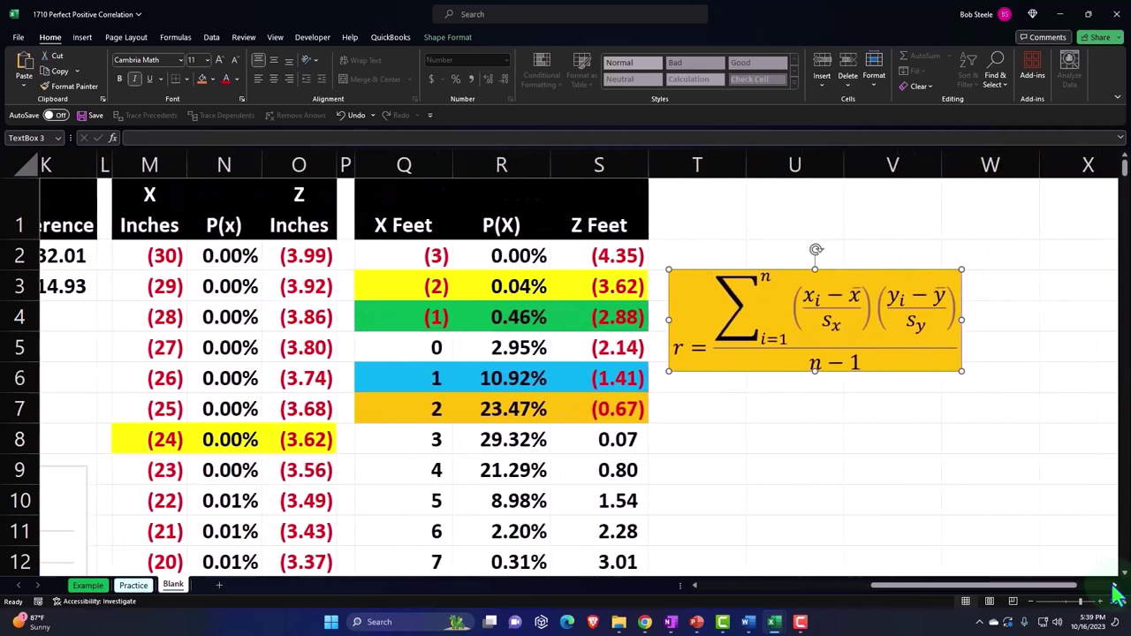
drag(1035, 587, 808, 591)
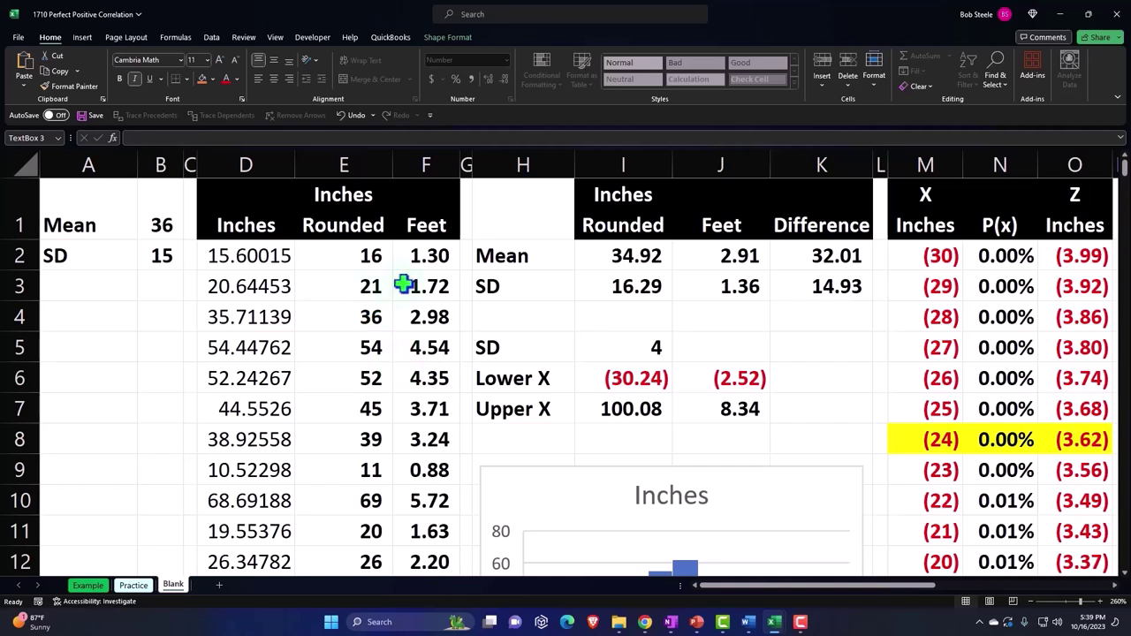
drag(619, 257, 621, 274)
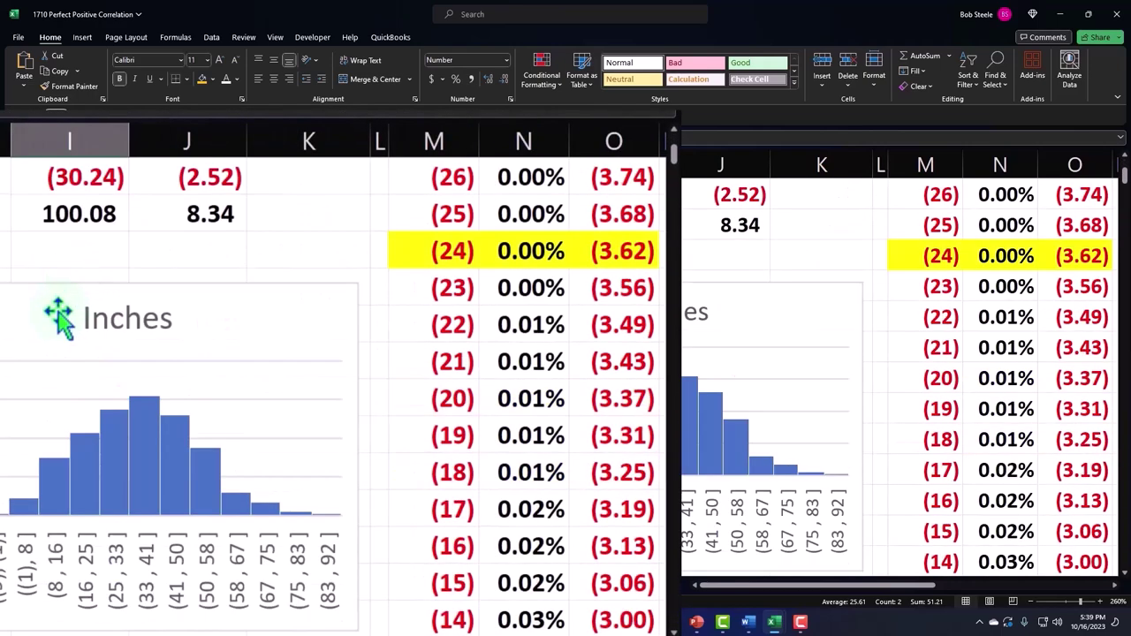
click(56, 313)
scroll(98, 450, down, 3)
click(83, 405)
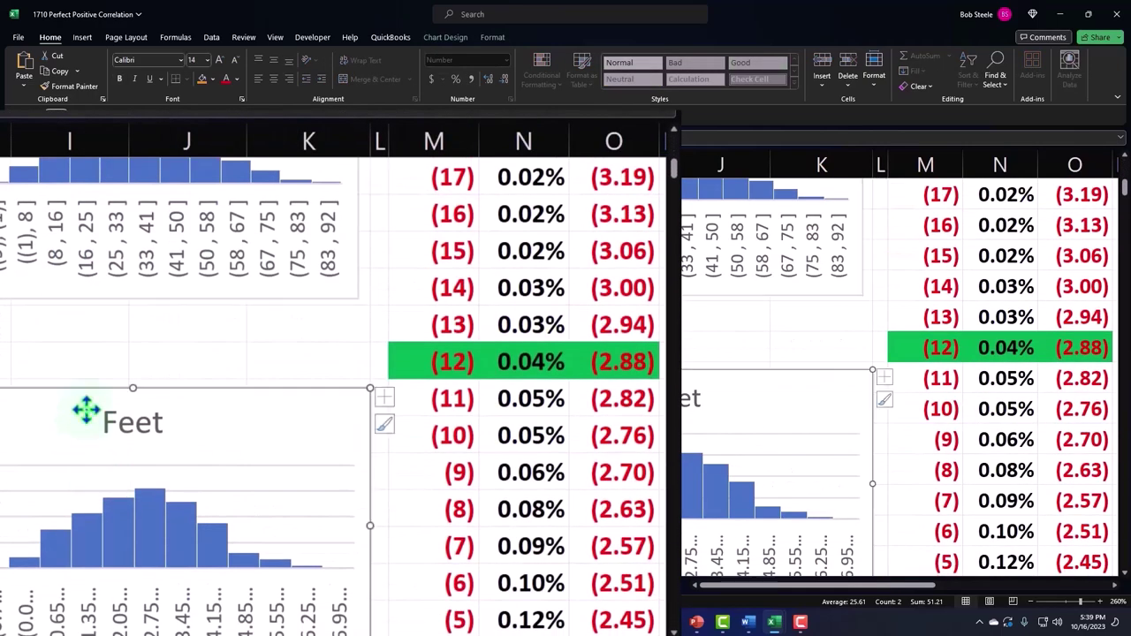
scroll(102, 421, up, 4)
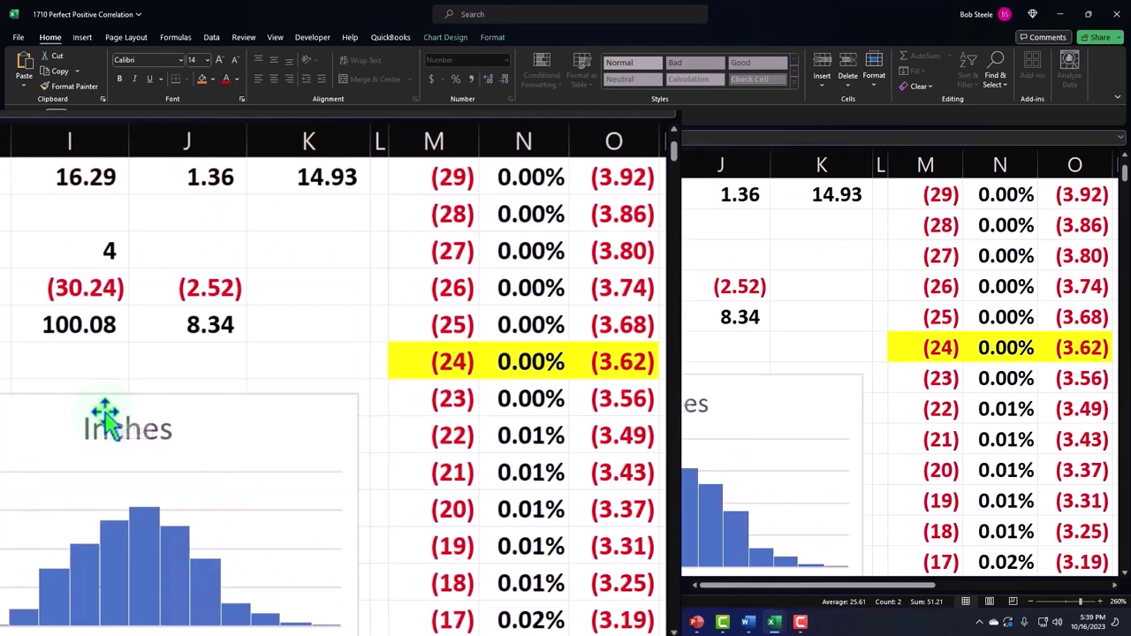
scroll(101, 416, up, 1)
drag(890, 587, 1011, 594)
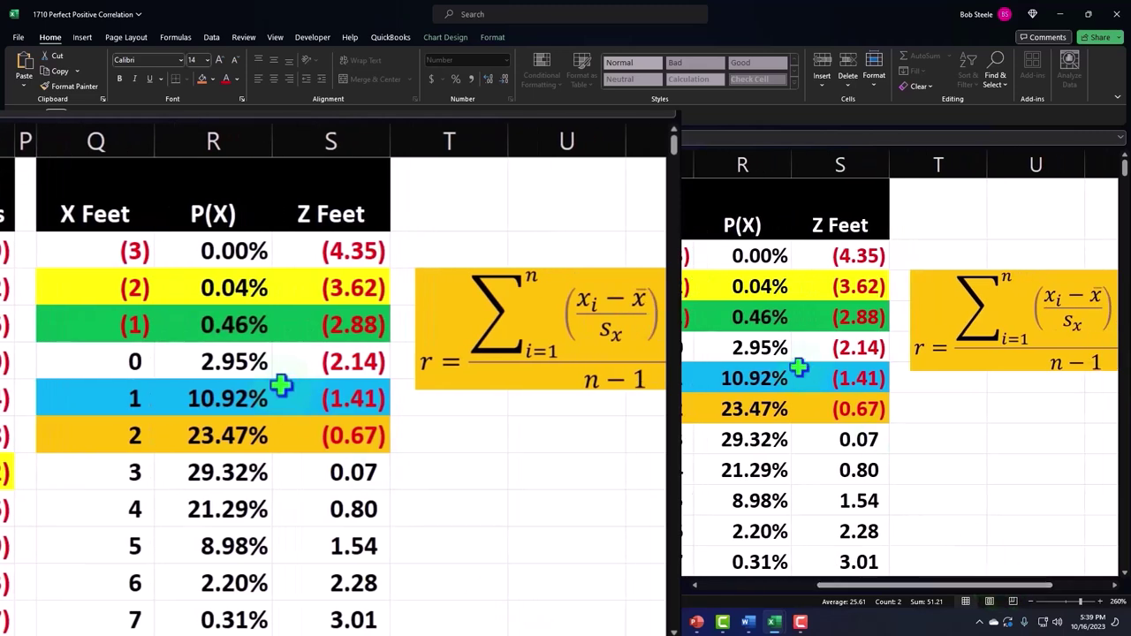
click(332, 288)
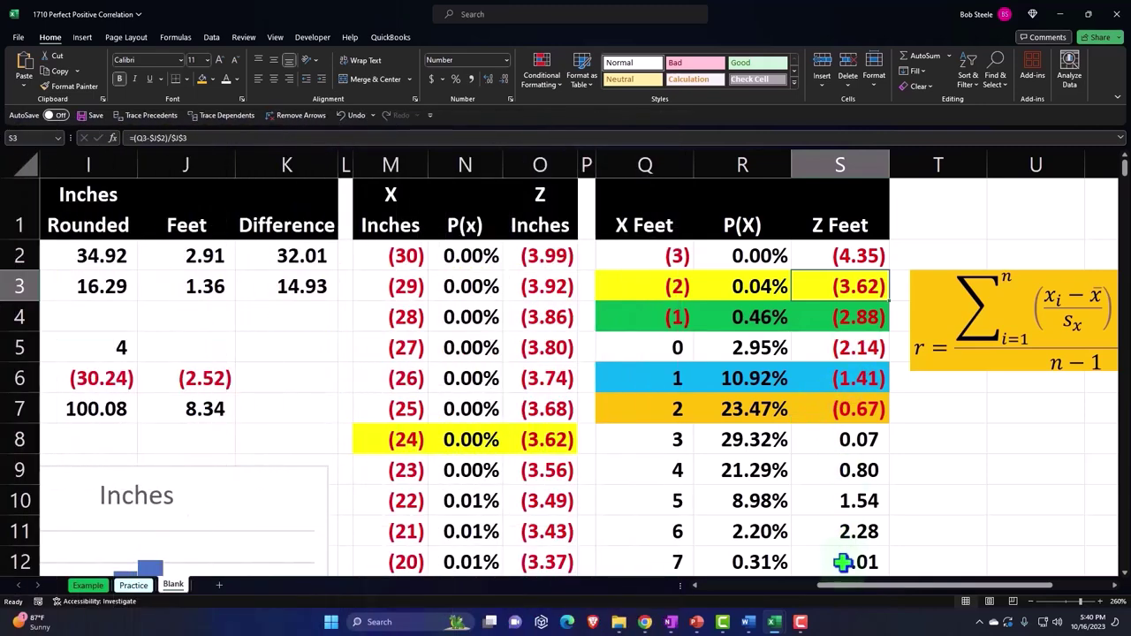
drag(841, 589, 856, 590)
drag(878, 595, 934, 595)
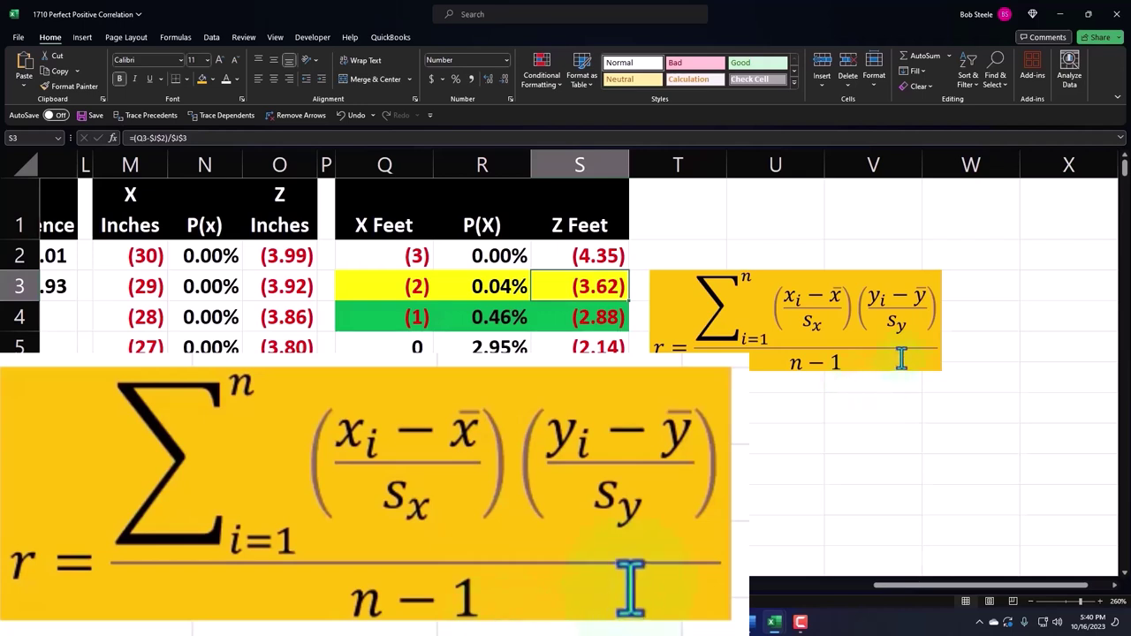
click(878, 405)
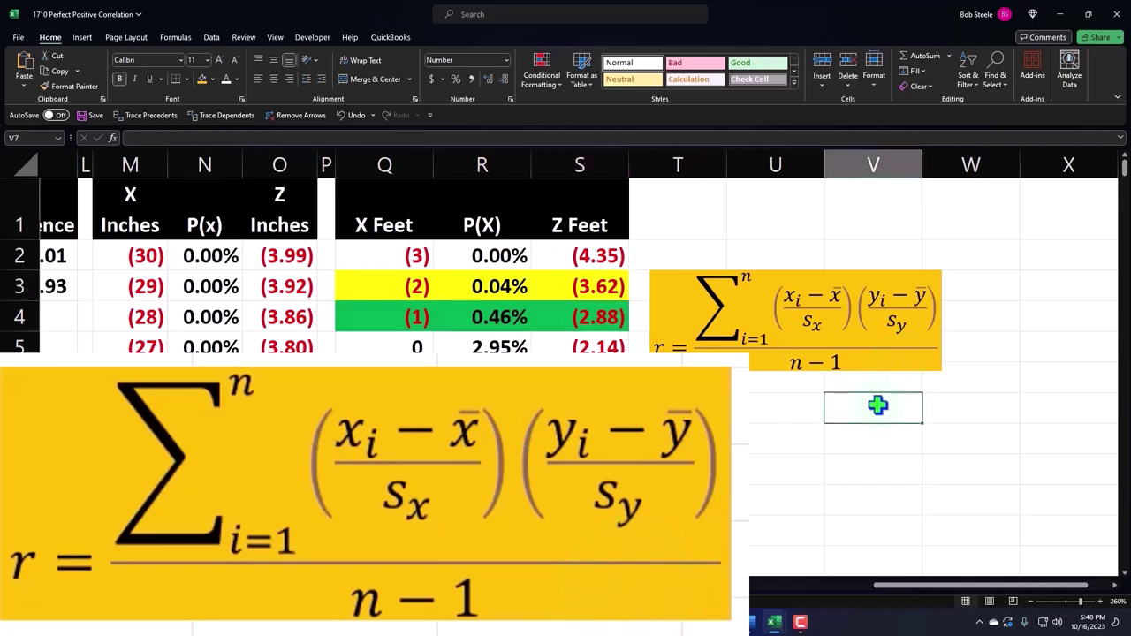